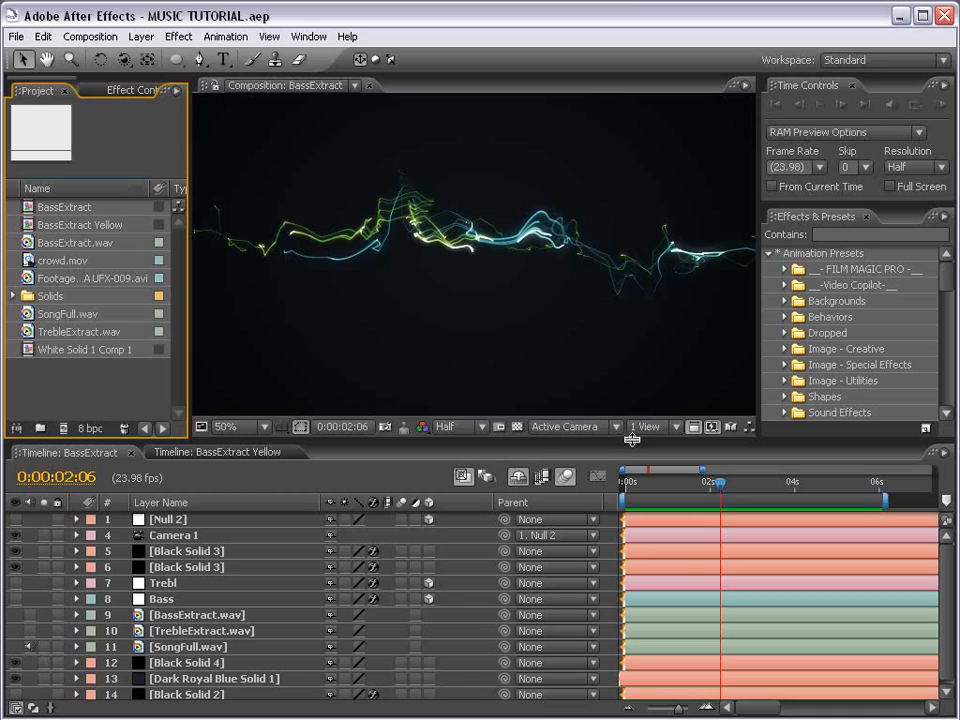
Preview the BassExtract composition from the start of its timeline.
{"action": "left_click", "coordinate": [620, 484]}
{"action": "key", "text": "KP_0"}
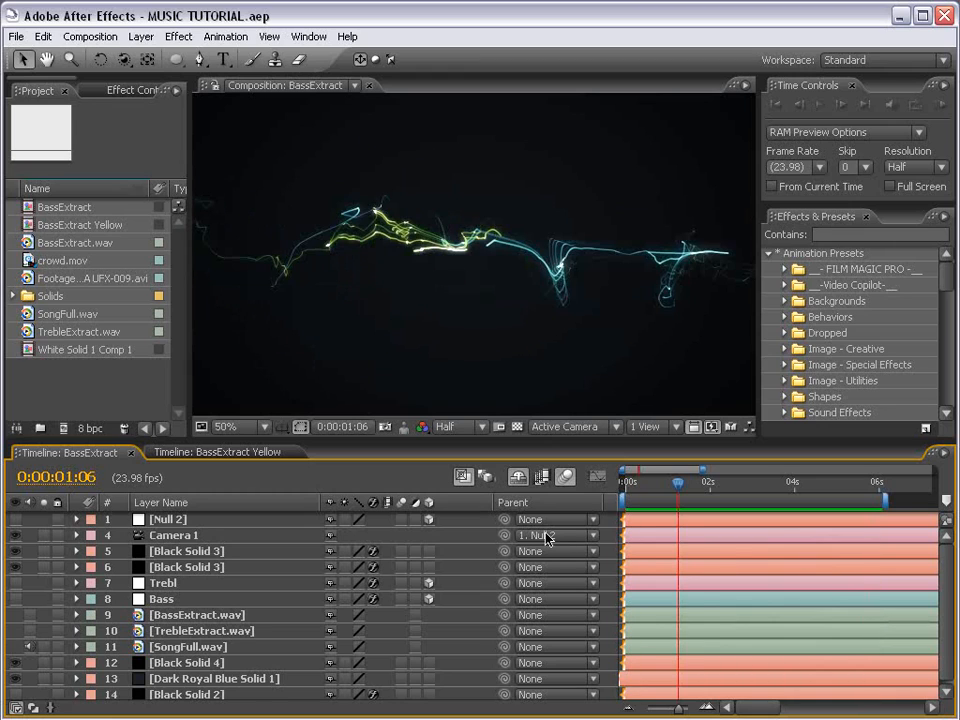
Reset the user interface brightness to its default in the preferences.
{"action": "left_click", "coordinate": [43, 36]}
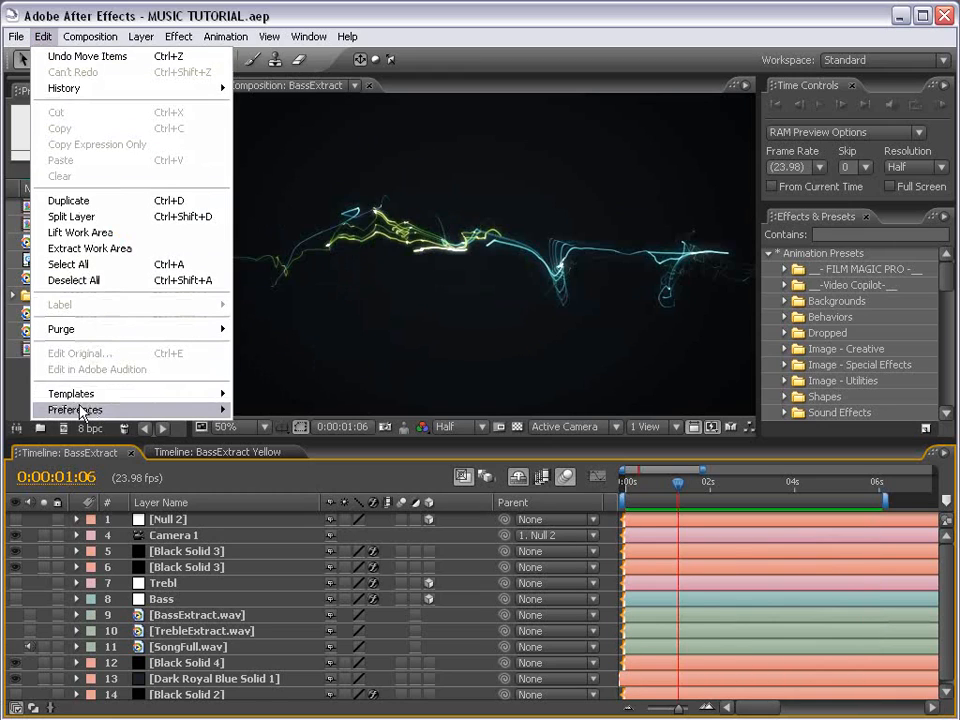
{"action": "mouse_move", "coordinate": [76, 410]}
{"action": "left_click", "coordinate": [310, 569]}
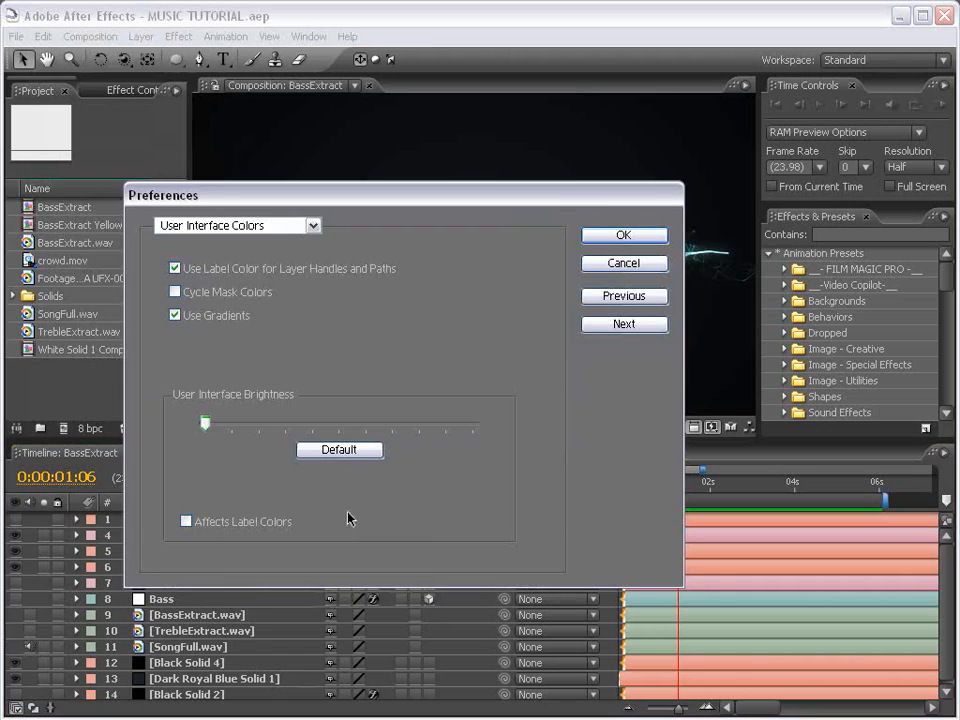
{"action": "left_click", "coordinate": [339, 450]}
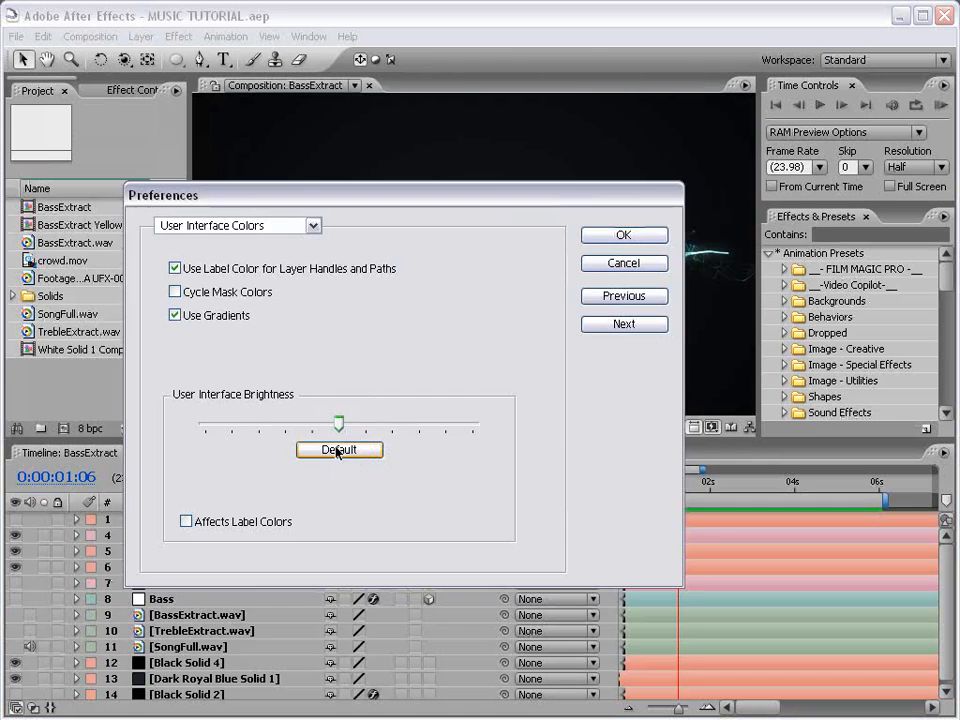
{"action": "left_click", "coordinate": [616, 235]}
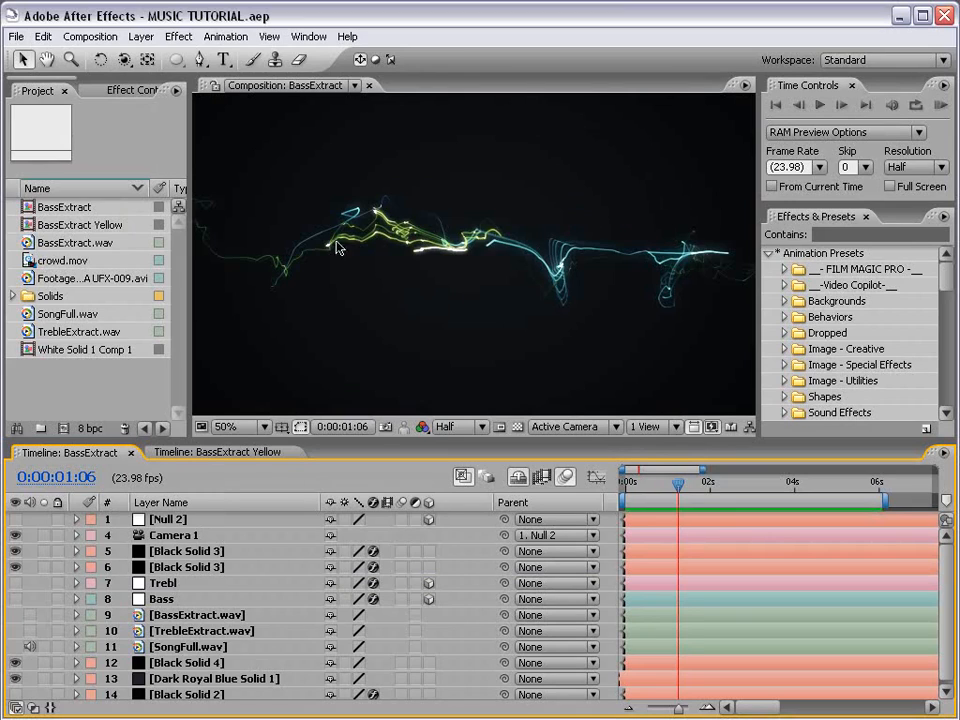
Create a new composition with a frame rate of 24 fps and a duration of 0:00:10:00, keeping the name Comp 1.
{"action": "left_click", "coordinate": [84, 37]}
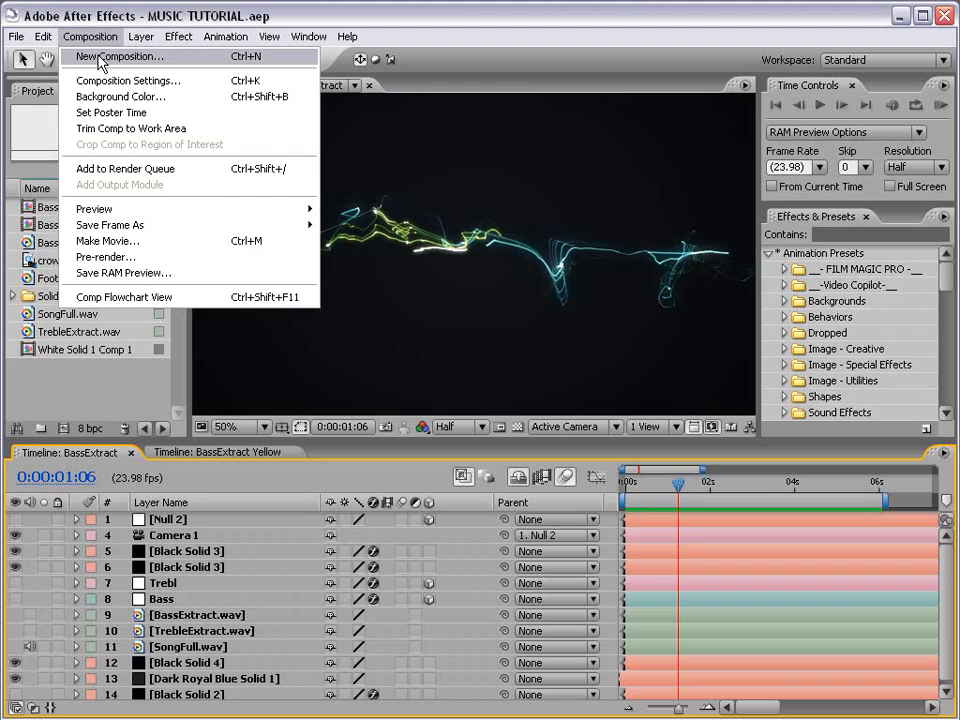
{"action": "left_click", "coordinate": [100, 58]}
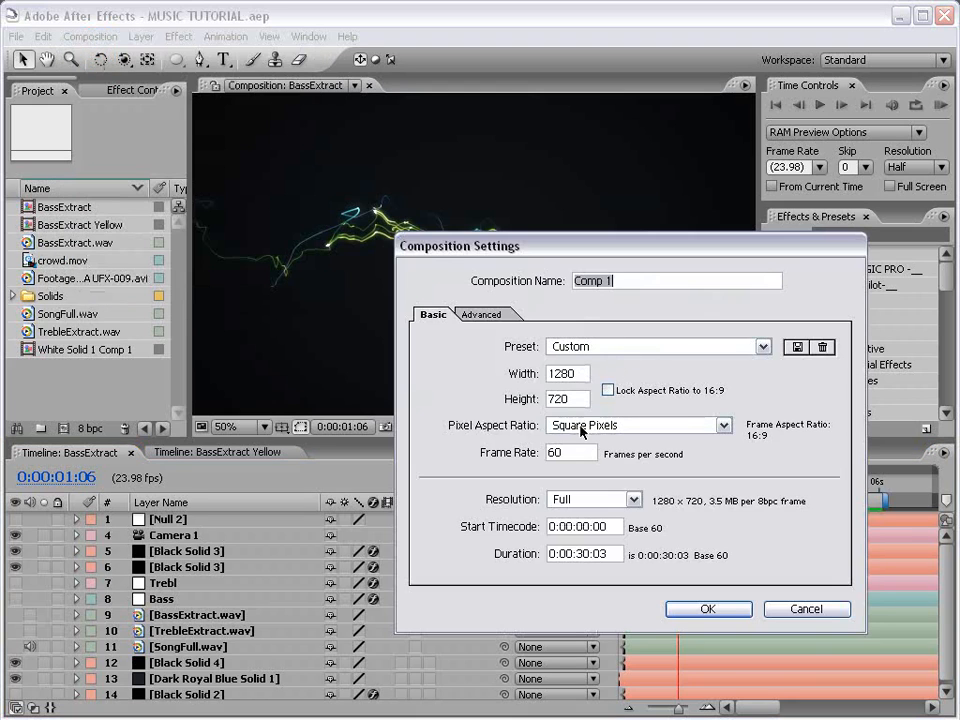
{"action": "double_click", "coordinate": [560, 452]}
{"action": "type", "text": "24"}
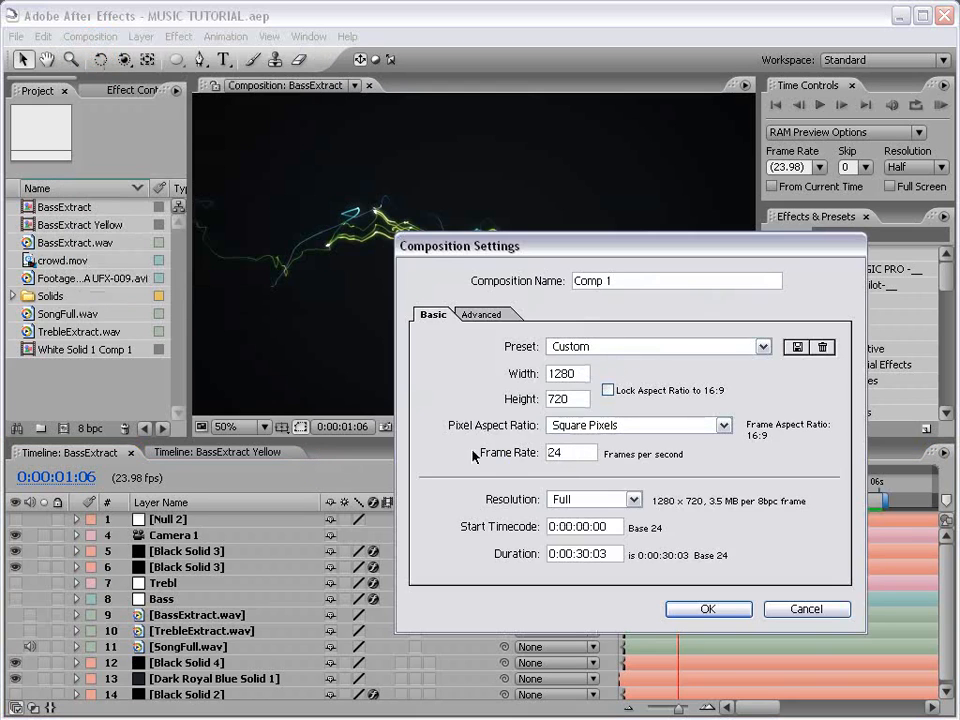
{"action": "double_click", "coordinate": [578, 554]}
{"action": "type", "text": "10"}
{"action": "key", "text": "Right"}
{"action": "key", "text": "Right"}
{"action": "key", "text": "Right"}
{"action": "key", "text": "BackSpace"}
{"action": "type", "text": "0"}
{"action": "left_click_drag", "start_coordinate": [651, 247], "coordinate": [587, 218]}
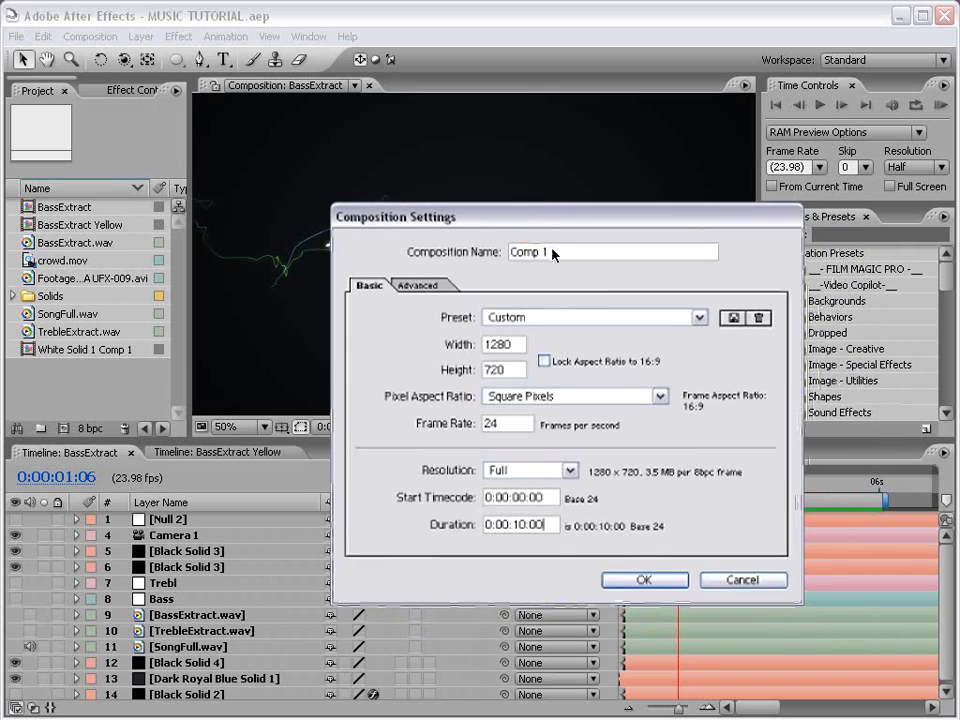
{"action": "left_click", "coordinate": [644, 580]}
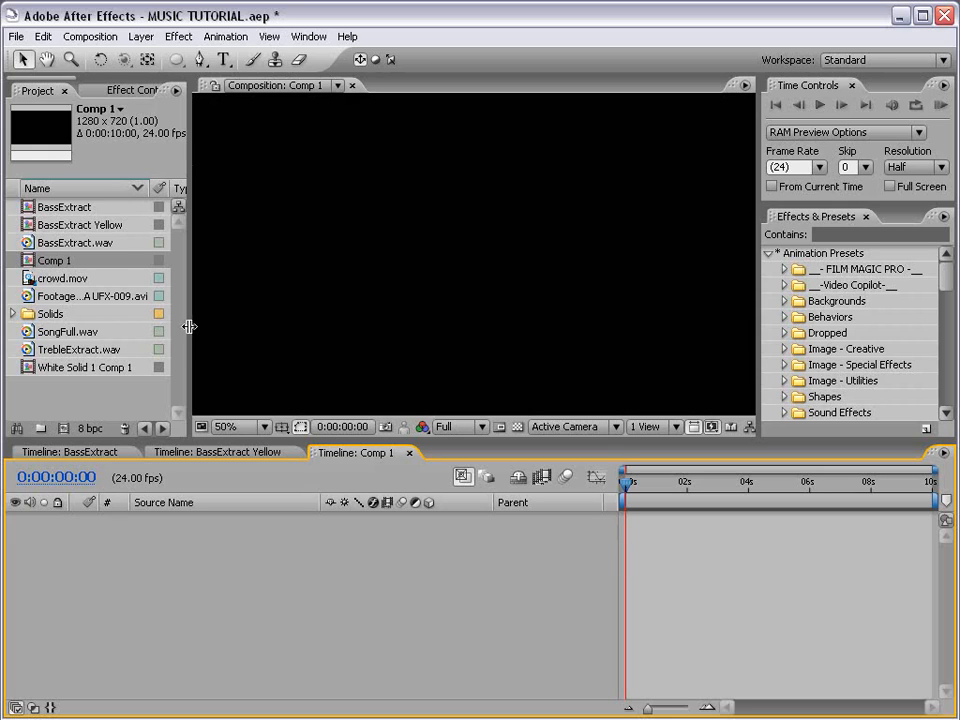
Widen the project list and add SongFull.wav to Comp 1 as a layer.
{"action": "left_click_drag", "start_coordinate": [189, 326], "coordinate": [262, 326]}
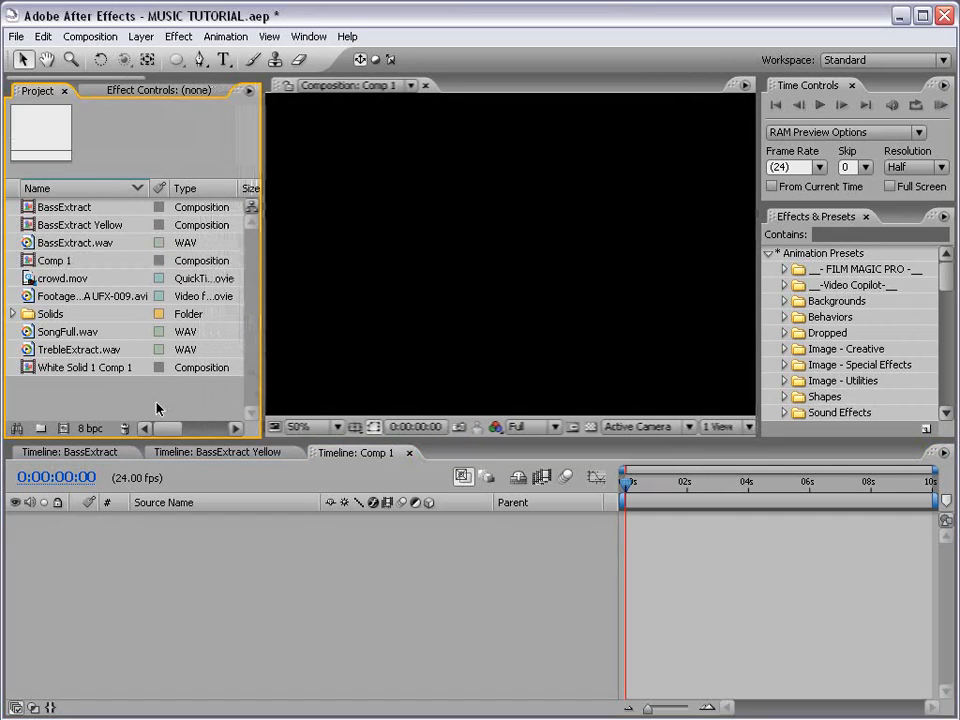
{"action": "left_click", "coordinate": [48, 334]}
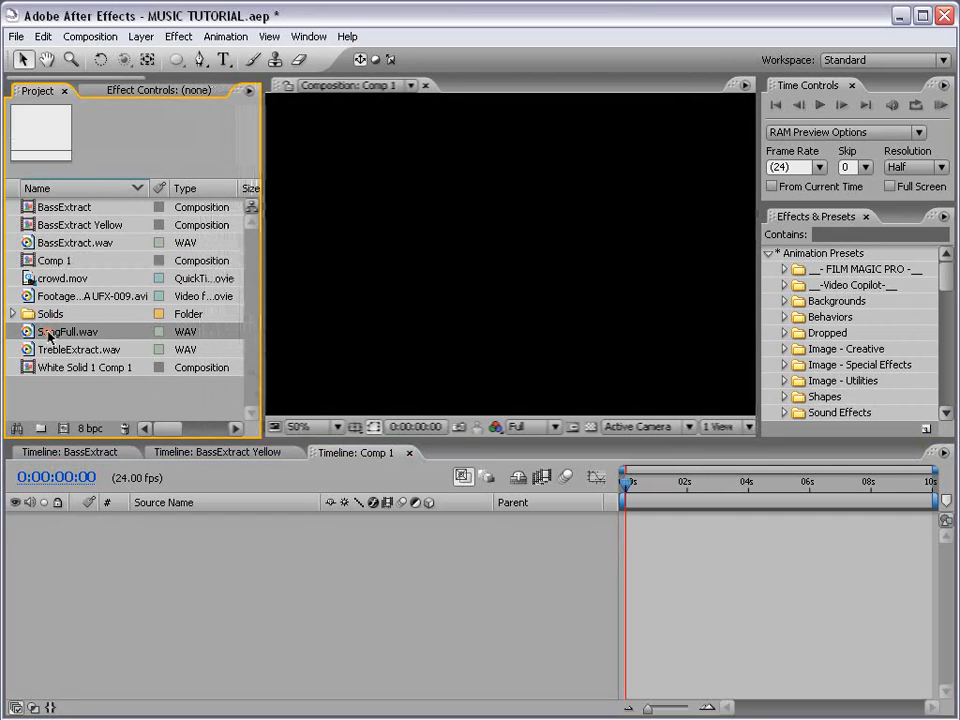
{"action": "left_click_drag", "start_coordinate": [48, 334], "coordinate": [622, 533]}
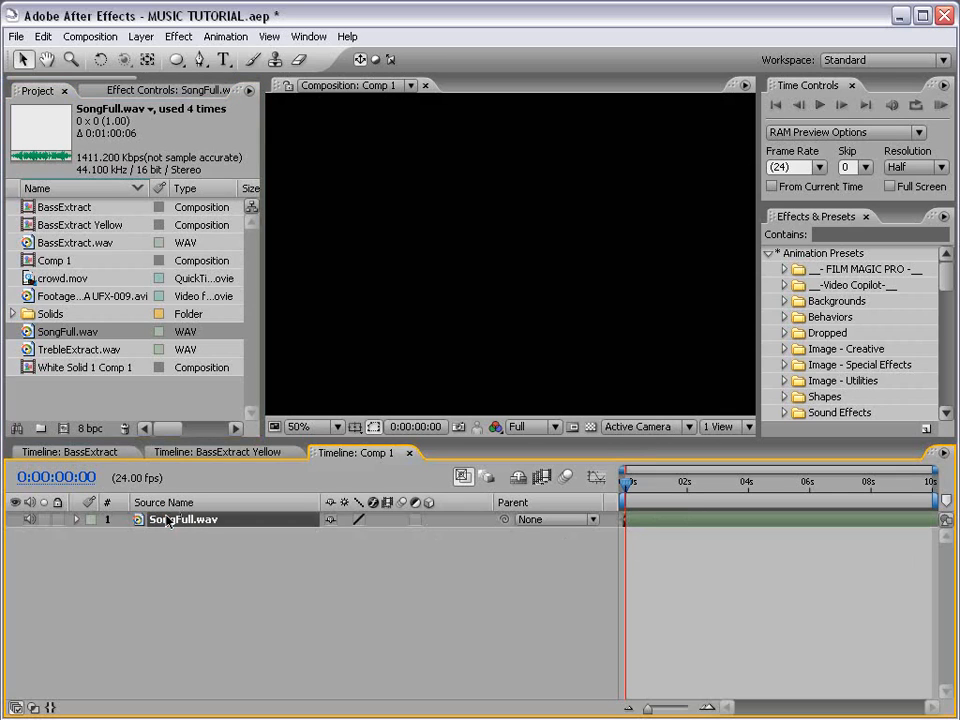
Reveal the waveform of the SongFull.wav layer and preview its audio.
{"action": "key", "text": "l"}
{"action": "key", "text": "l"}
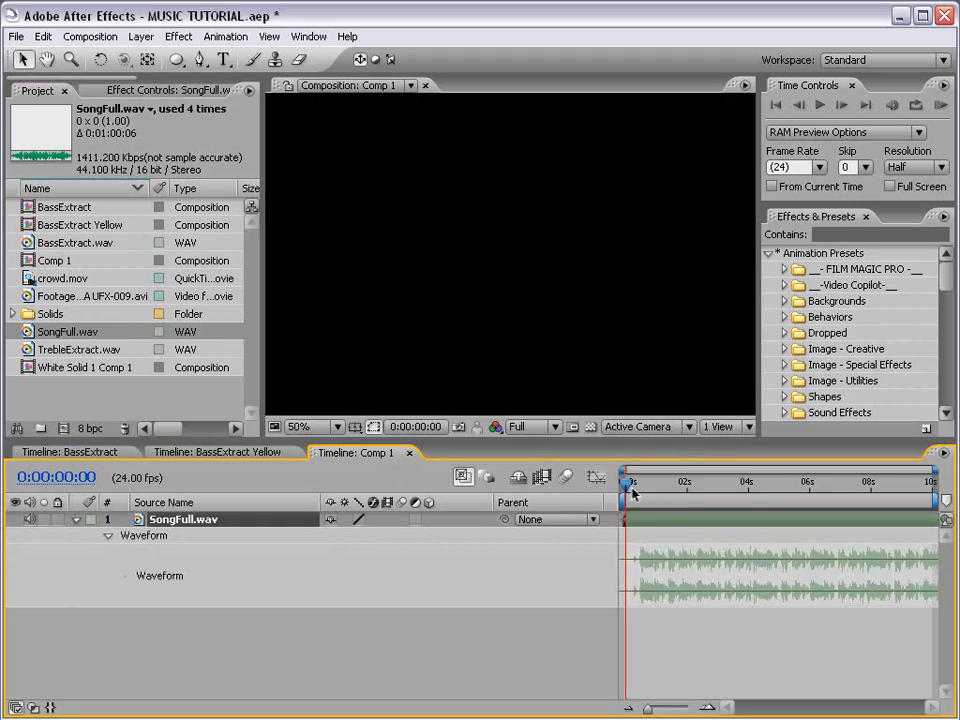
{"action": "key", "text": "KP_Decimal"}
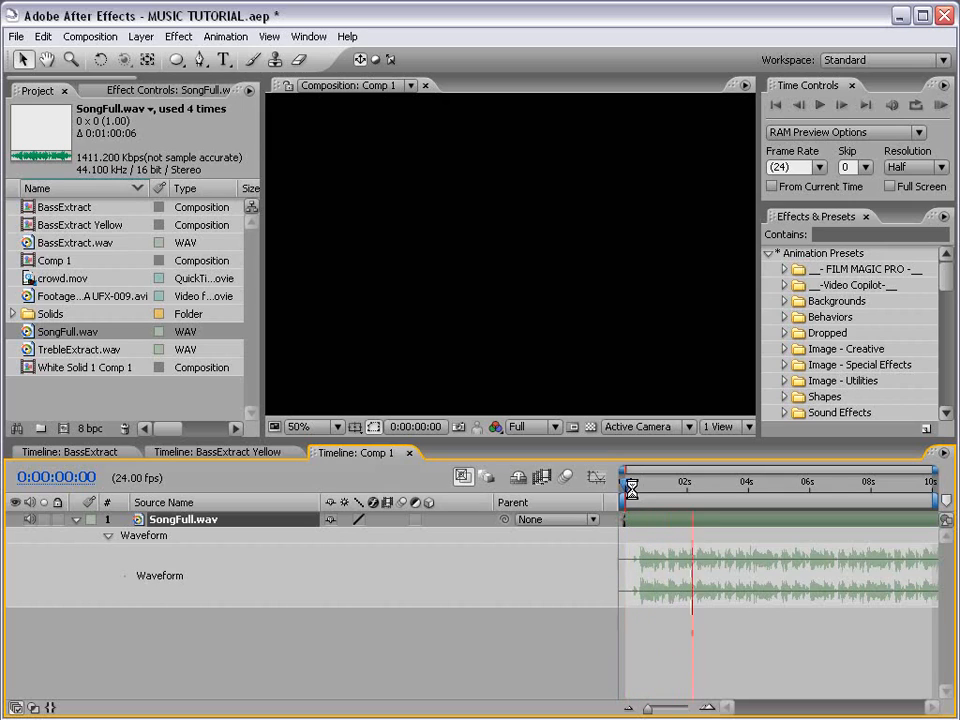
{"action": "key", "text": "KP_Decimal"}
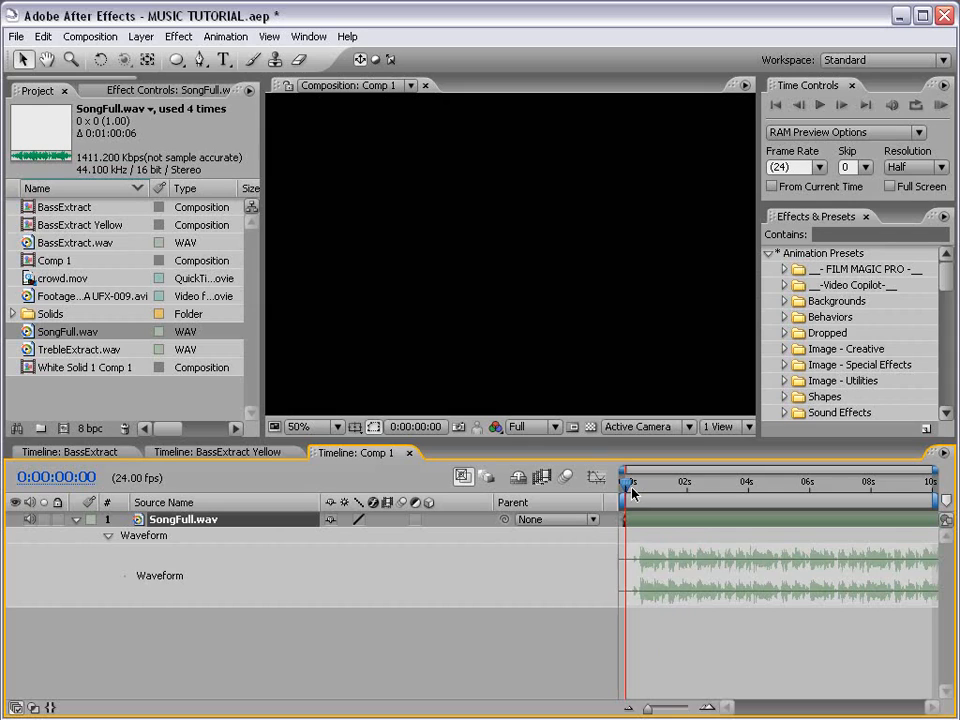
Convert the SongFull.wav layer's audio to keyframes.
{"action": "left_click_drag", "start_coordinate": [322, 512], "coordinate": [230, 517]}
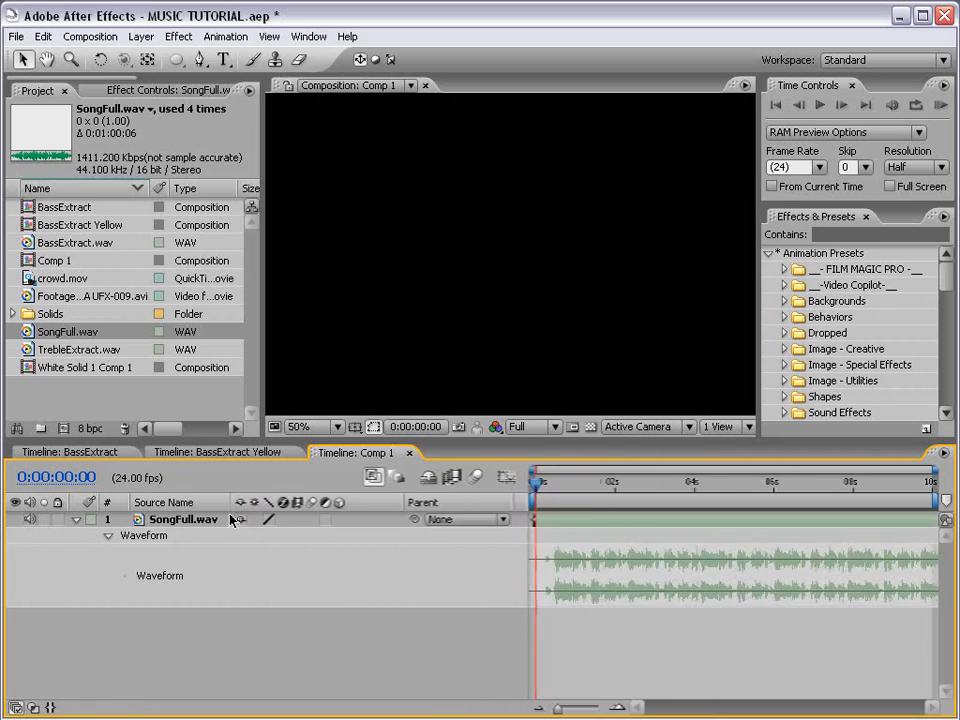
{"action": "right_click", "coordinate": [541, 521]}
{"action": "mouse_move", "coordinate": [575, 700]}
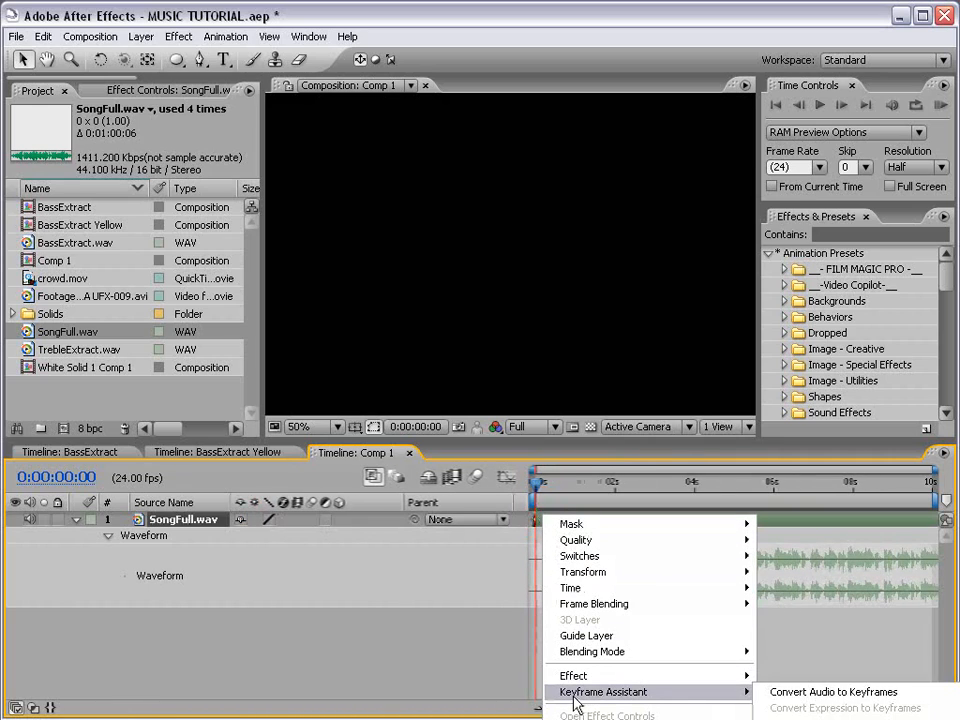
{"action": "left_click", "coordinate": [818, 700]}
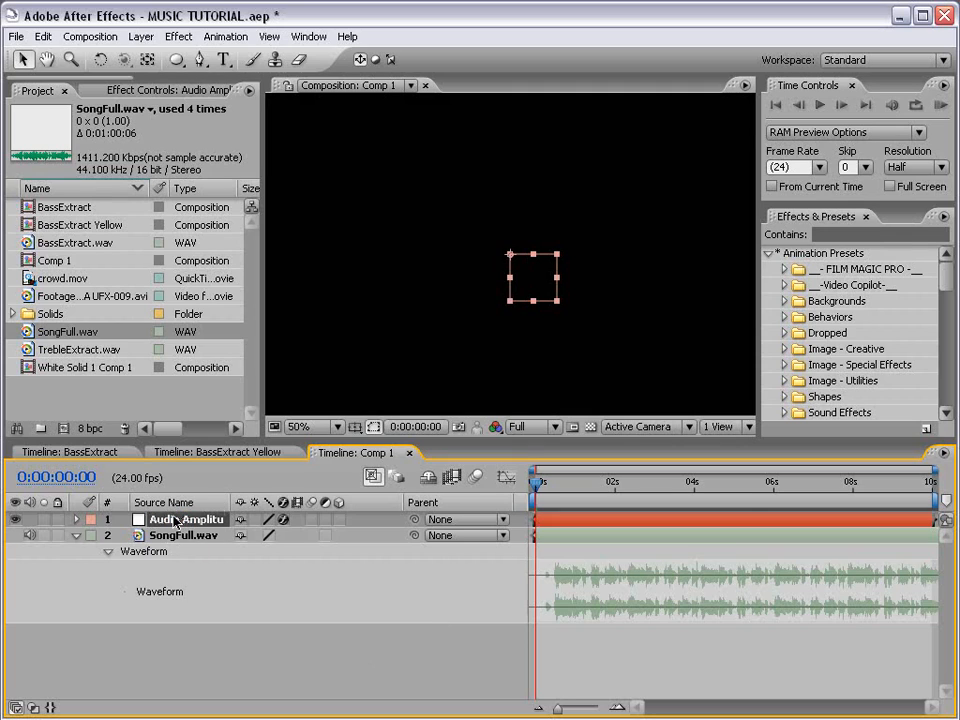
Examine the Audio Amplitude layer's effects and scrub through the Both Channels slider keyframes to about 0:00:01:07.
{"action": "left_click", "coordinate": [132, 90]}
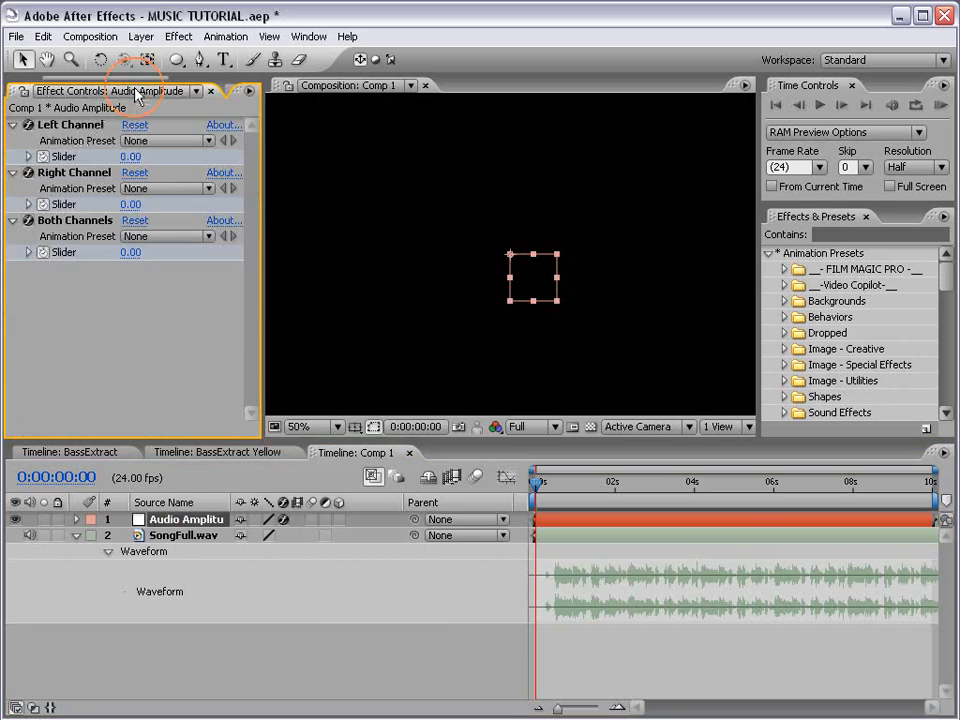
{"action": "left_click", "coordinate": [76, 520]}
{"action": "left_click", "coordinate": [92, 535]}
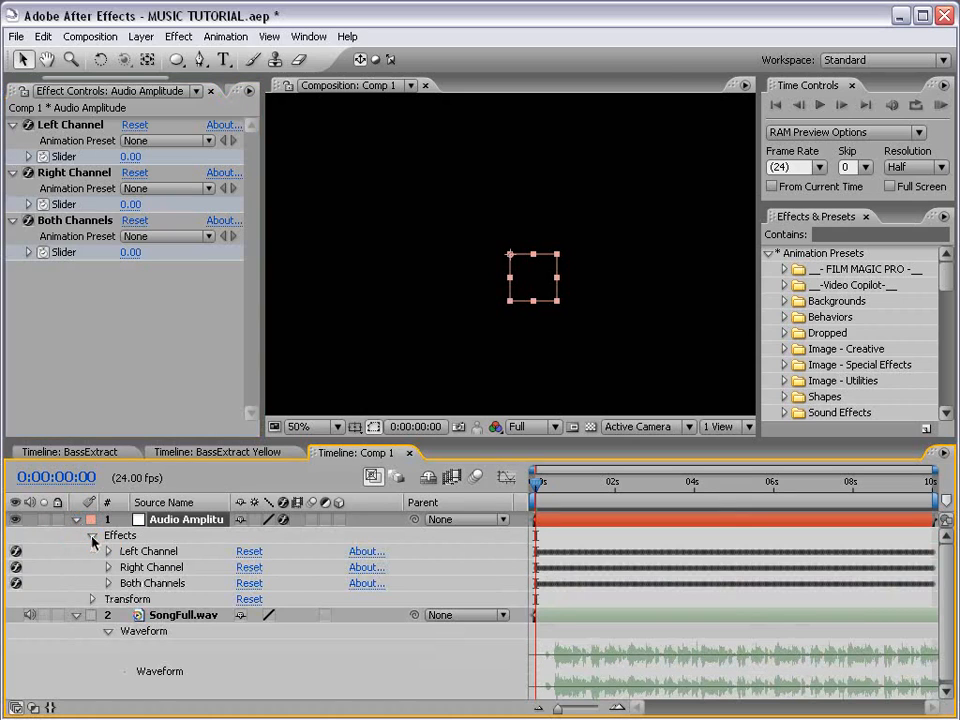
{"action": "left_click", "coordinate": [108, 583]}
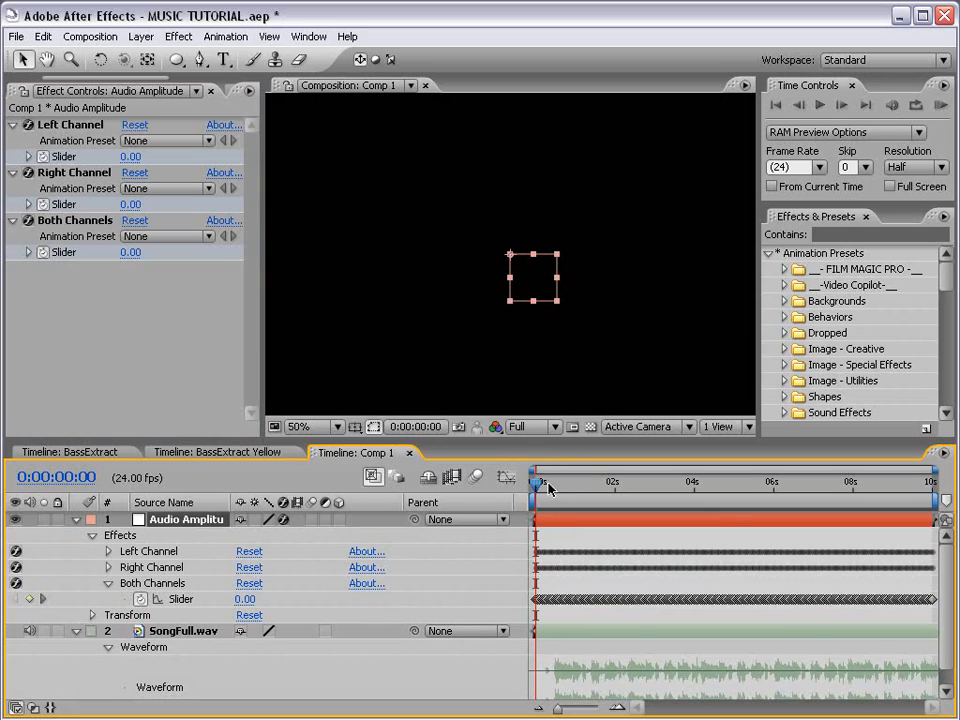
{"action": "left_click_drag", "start_coordinate": [548, 487], "coordinate": [587, 487]}
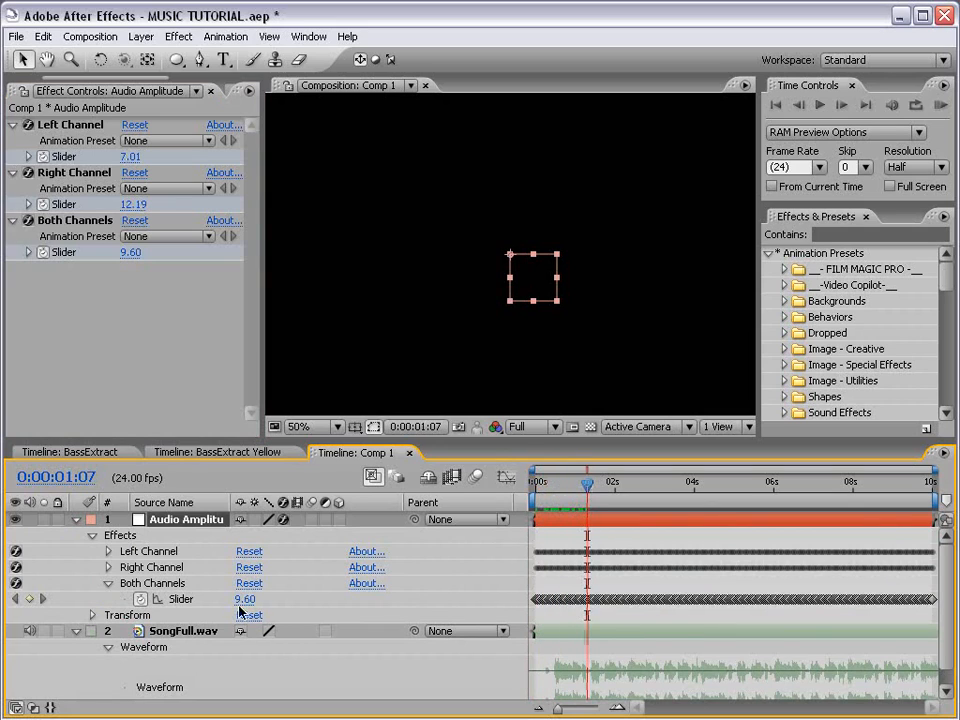
Inspect the Both Channels slider's amplitude curve as a graph over the composition's time.
{"action": "left_click", "coordinate": [182, 599]}
{"action": "left_click", "coordinate": [506, 477]}
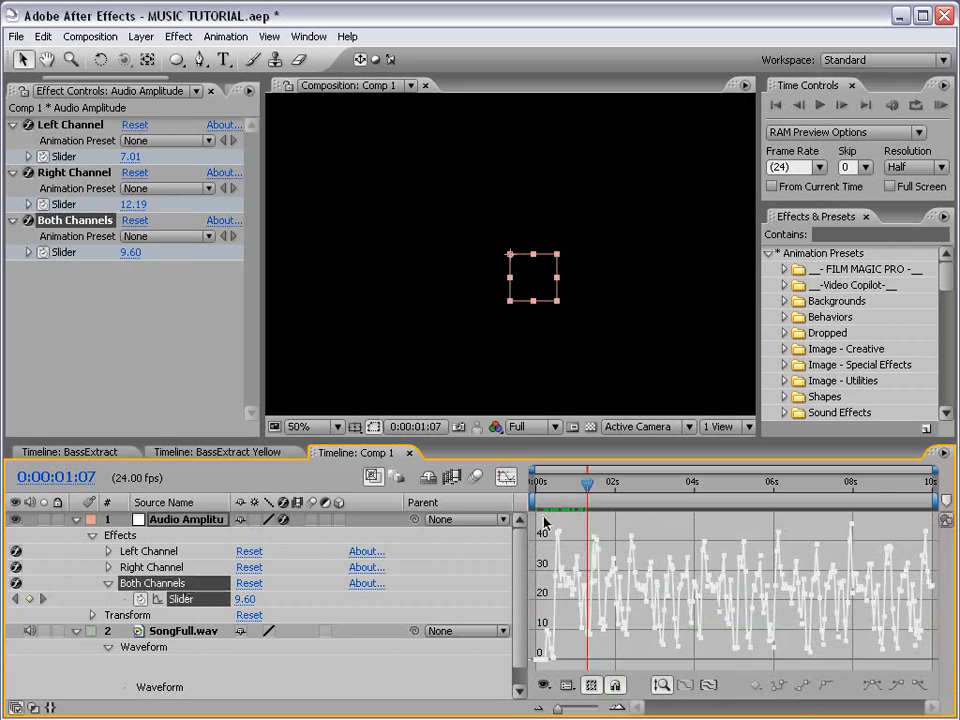
{"action": "key", "text": "="}
{"action": "left_click_drag", "start_coordinate": [612, 602], "coordinate": [682, 587]}
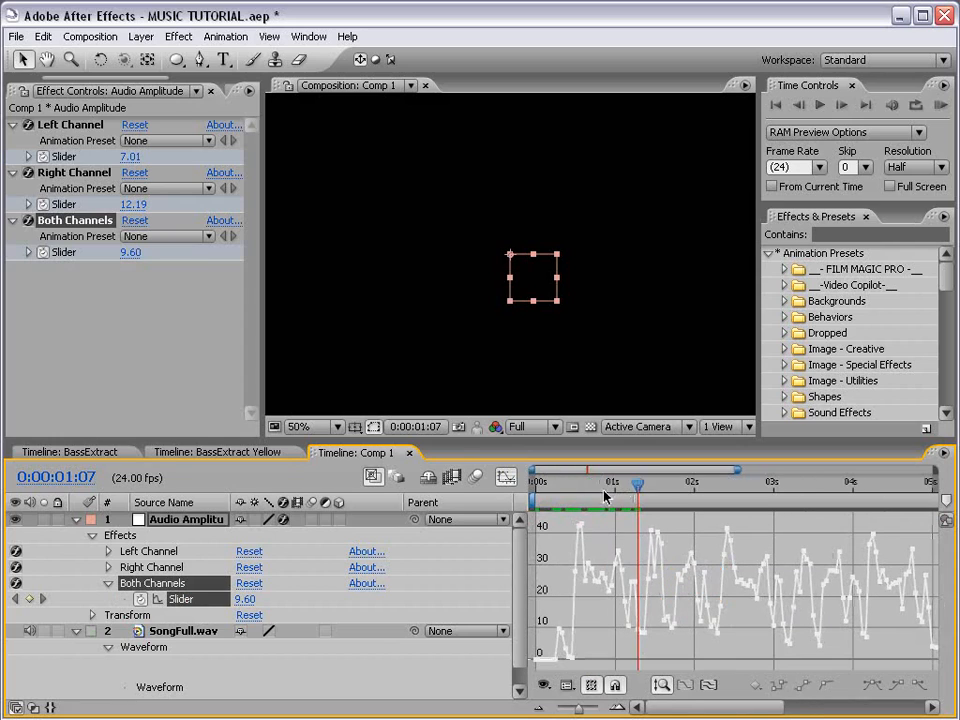
{"action": "left_click_drag", "start_coordinate": [579, 487], "coordinate": [637, 487]}
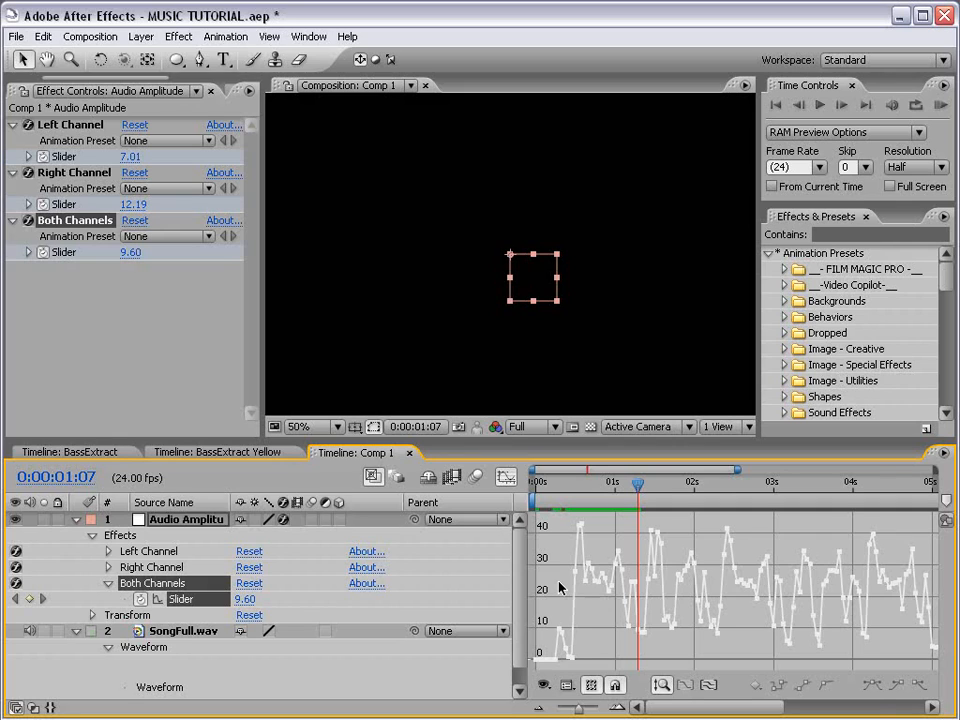
{"action": "key", "text": "minus"}
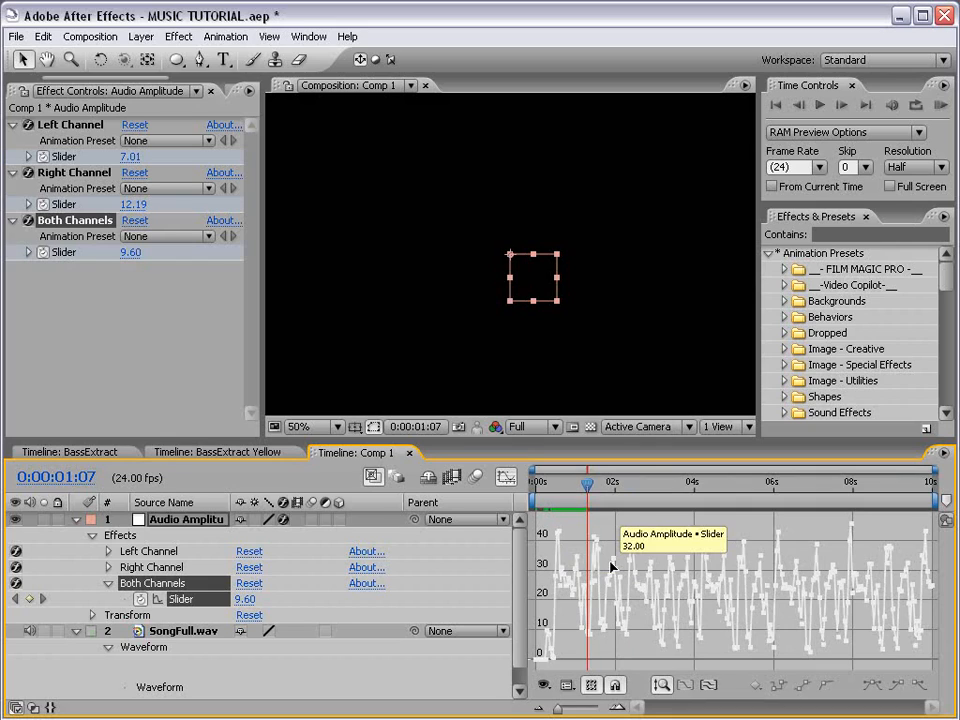
Delete the Audio Amplitude layer and return from the graph to the layer bar view.
{"action": "left_click", "coordinate": [72, 520]}
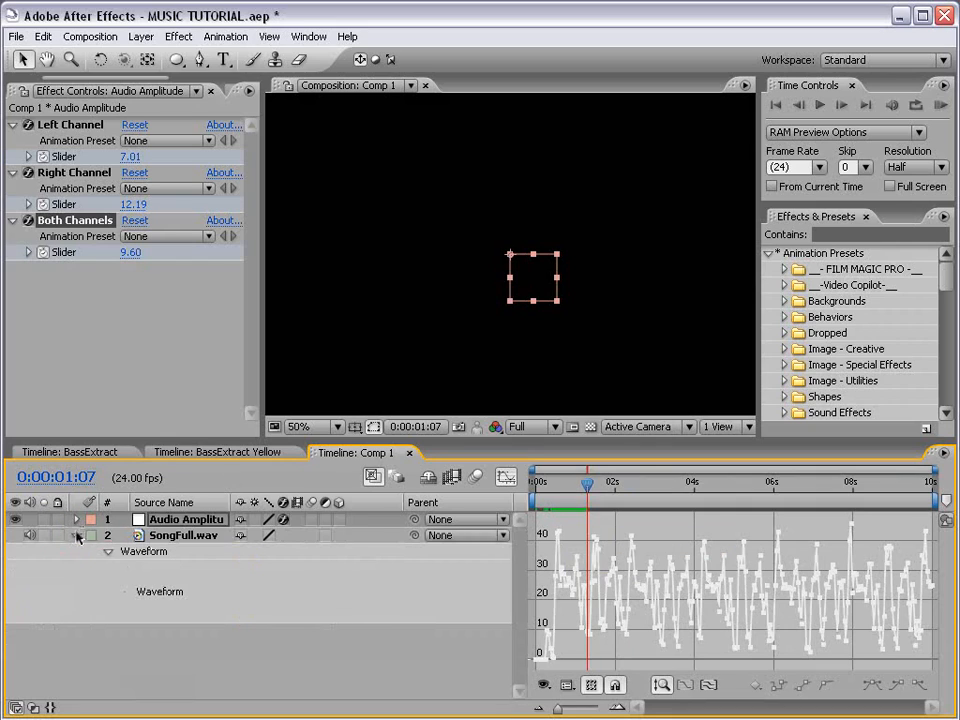
{"action": "left_click", "coordinate": [194, 521]}
{"action": "key", "text": "Delete"}
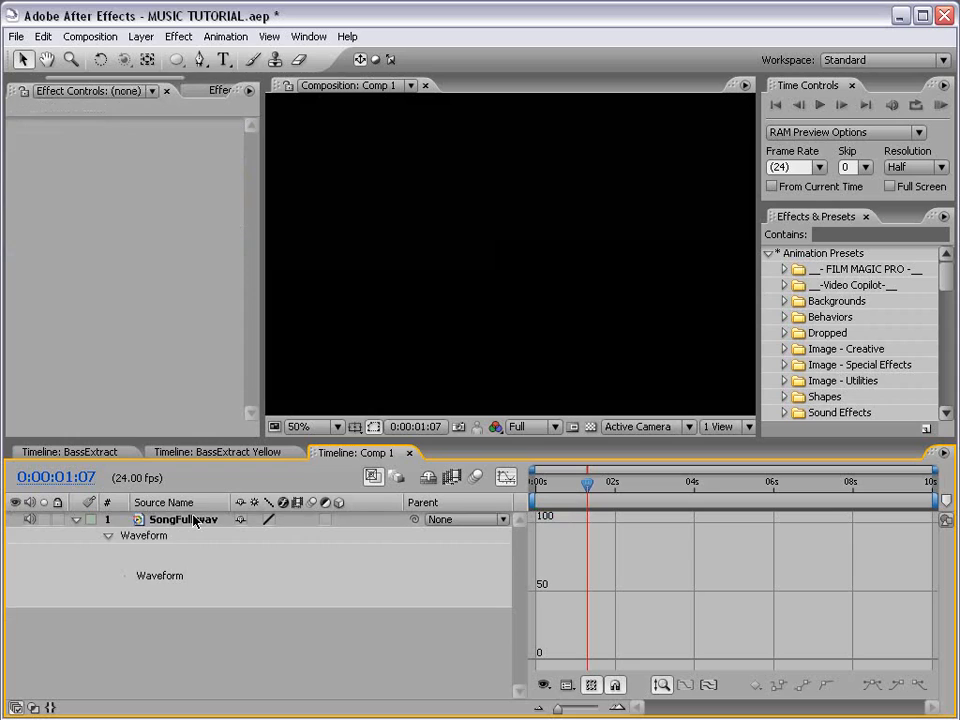
{"action": "left_click", "coordinate": [505, 481]}
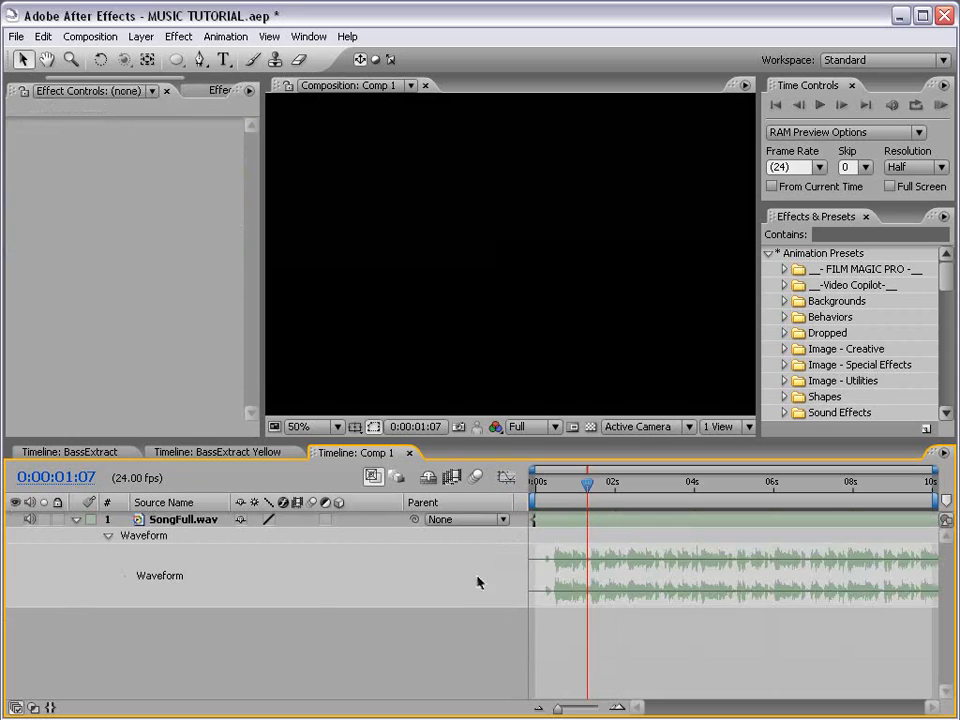
Apply the Bass & Treble audio effect to the SongFull.wav layer.
{"action": "left_click", "coordinate": [195, 521]}
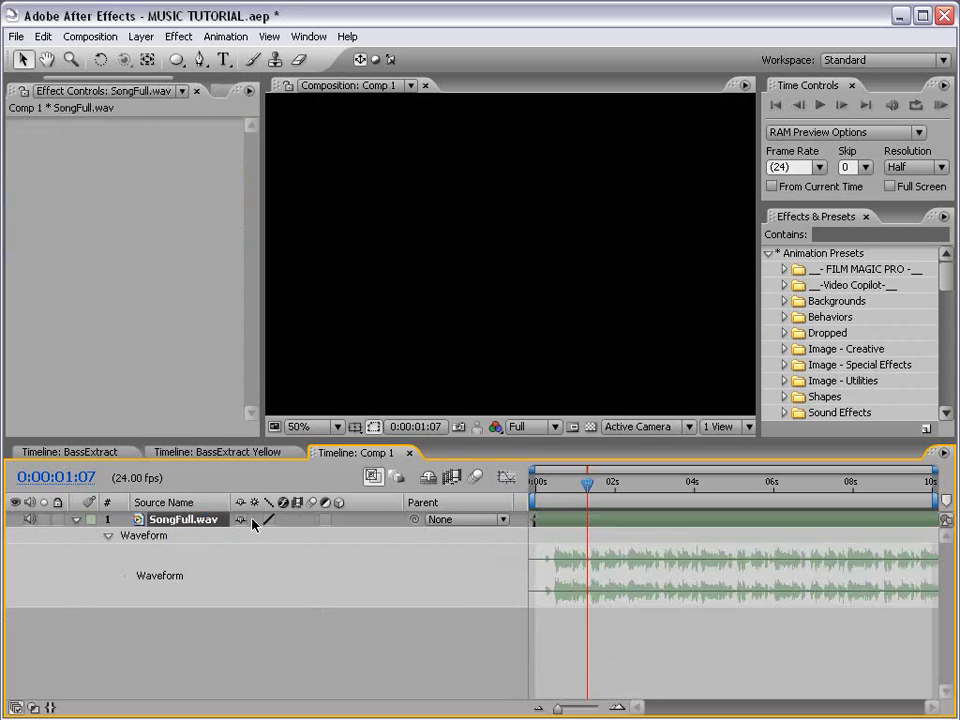
{"action": "left_click", "coordinate": [179, 36]}
{"action": "mouse_move", "coordinate": [165, 177]}
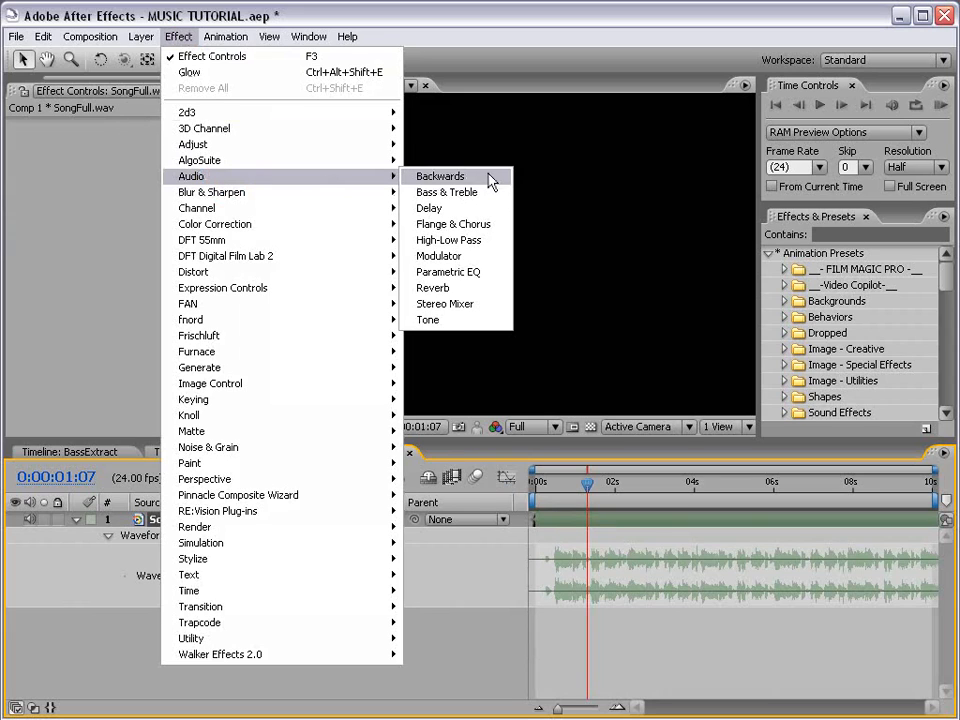
{"action": "left_click", "coordinate": [482, 193]}
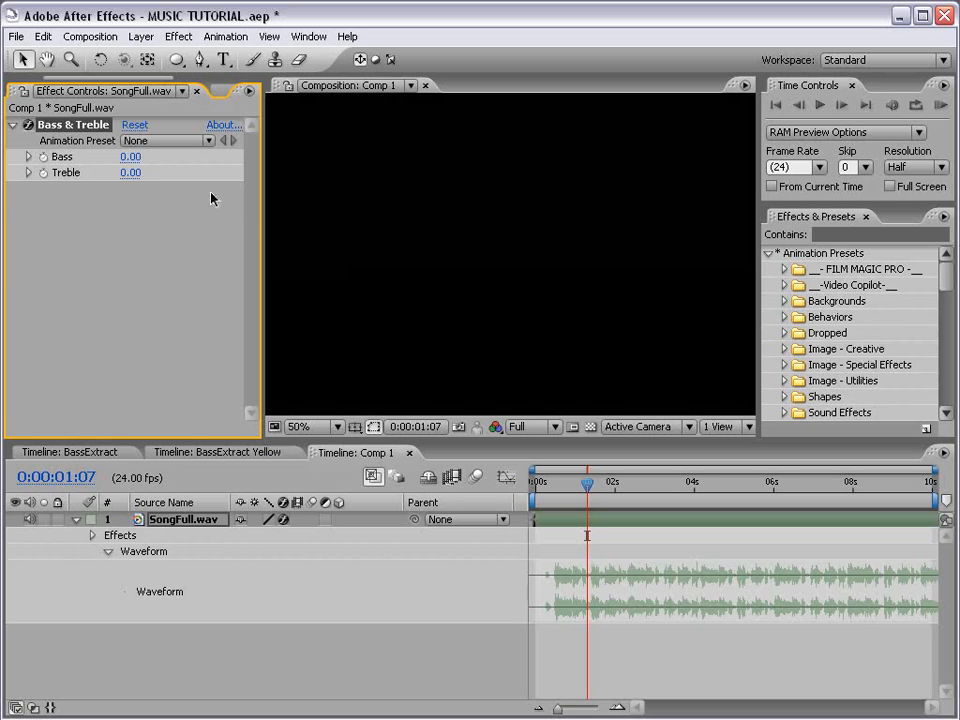
Set the Bass & Treble effect's Treble to -100 and its Bass to 50.
{"action": "left_click", "coordinate": [130, 173]}
{"action": "type", "text": "-100"}
{"action": "key", "text": "Return"}
{"action": "left_click", "coordinate": [130, 157]}
{"action": "type", "text": "50"}
{"action": "key", "text": "Return"}
{"action": "left_click", "coordinate": [192, 523]}
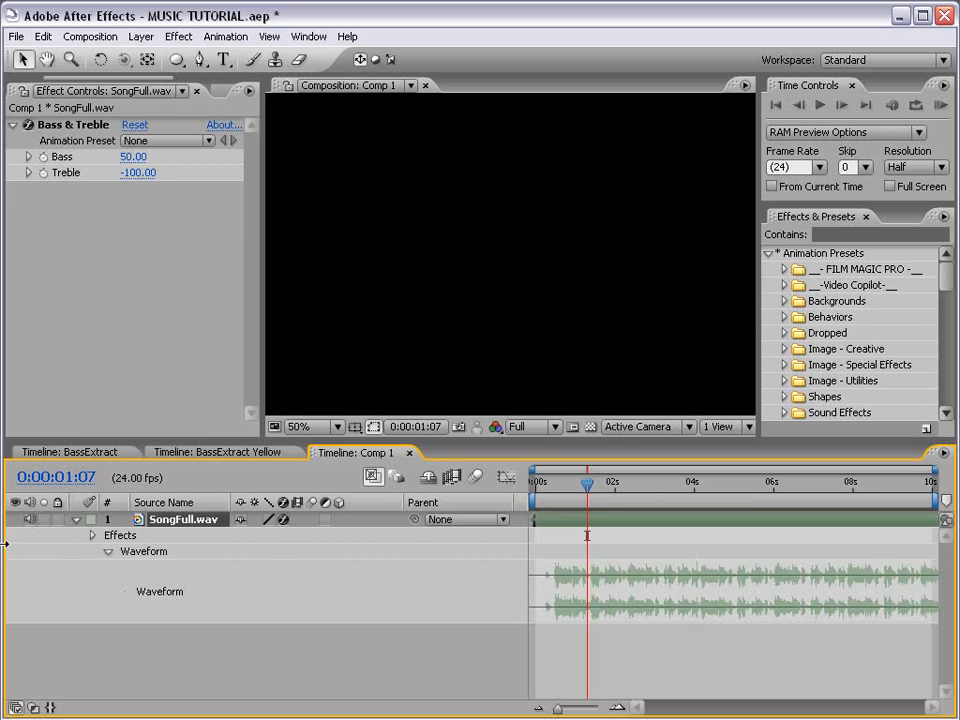
{"action": "left_click", "coordinate": [29, 519]}
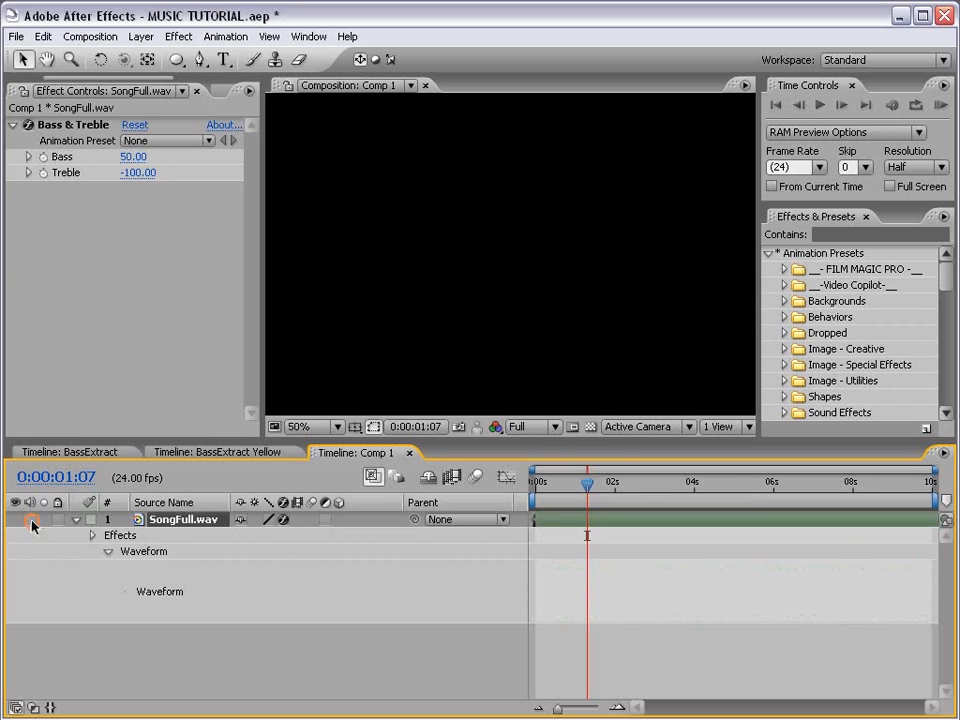
{"action": "left_click", "coordinate": [30, 520]}
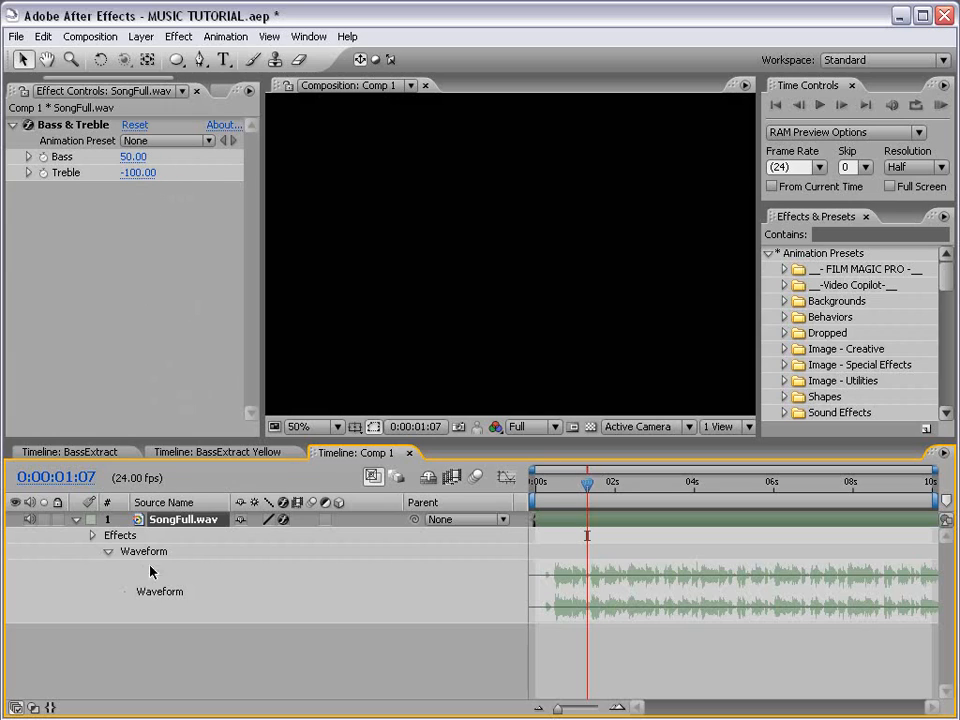
Convert the SongFull.wav layer's audio to keyframes and rename the generated amplitude layer as Bass.
{"action": "right_click", "coordinate": [168, 521]}
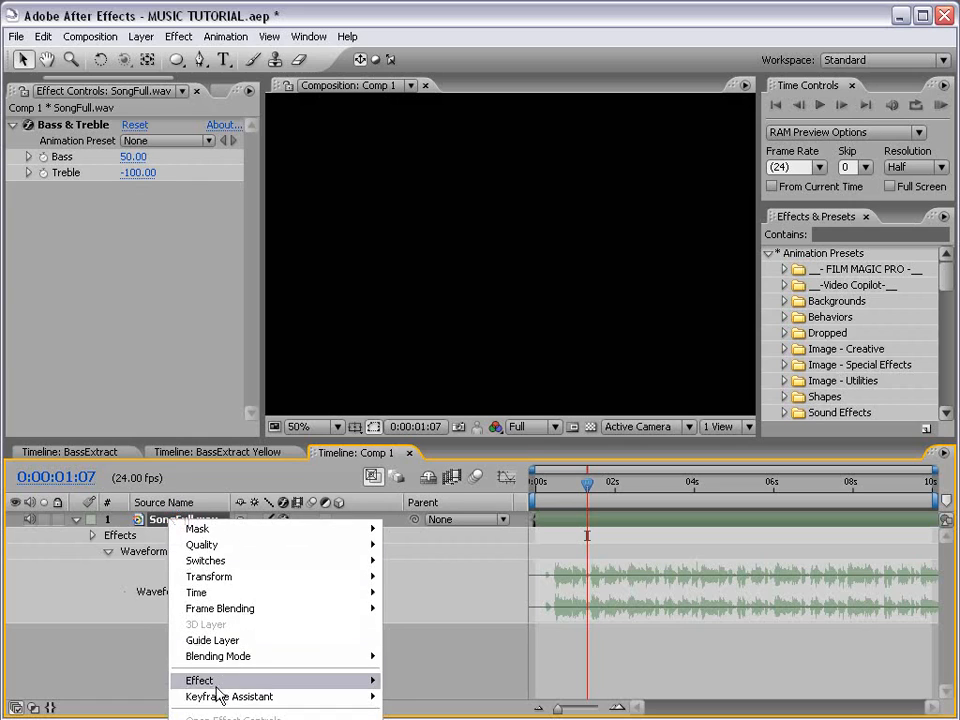
{"action": "mouse_move", "coordinate": [197, 696]}
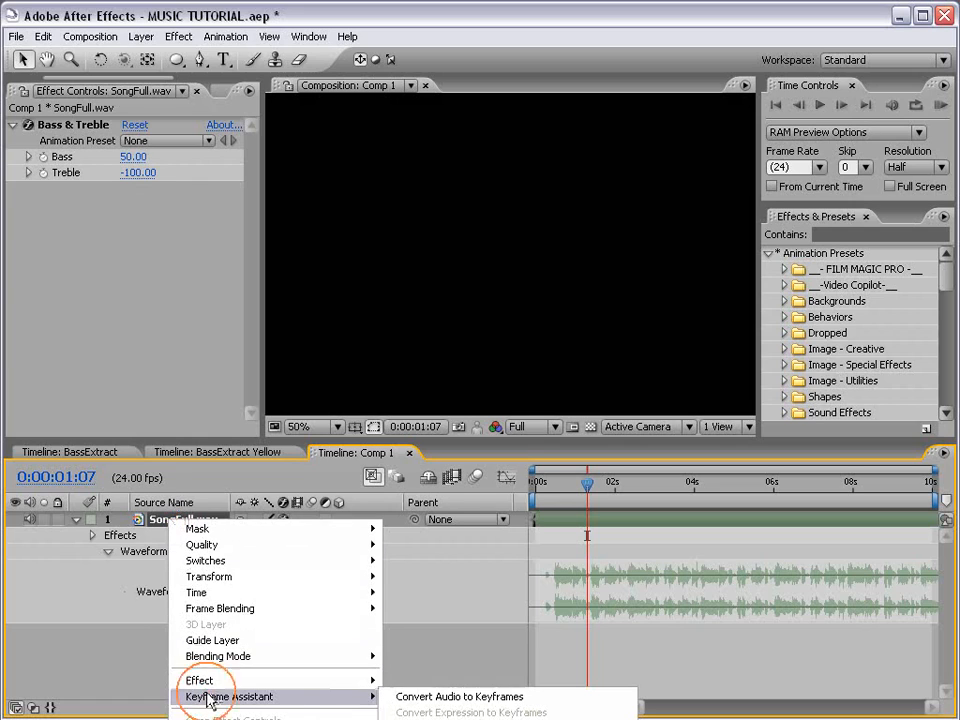
{"action": "left_click", "coordinate": [464, 698]}
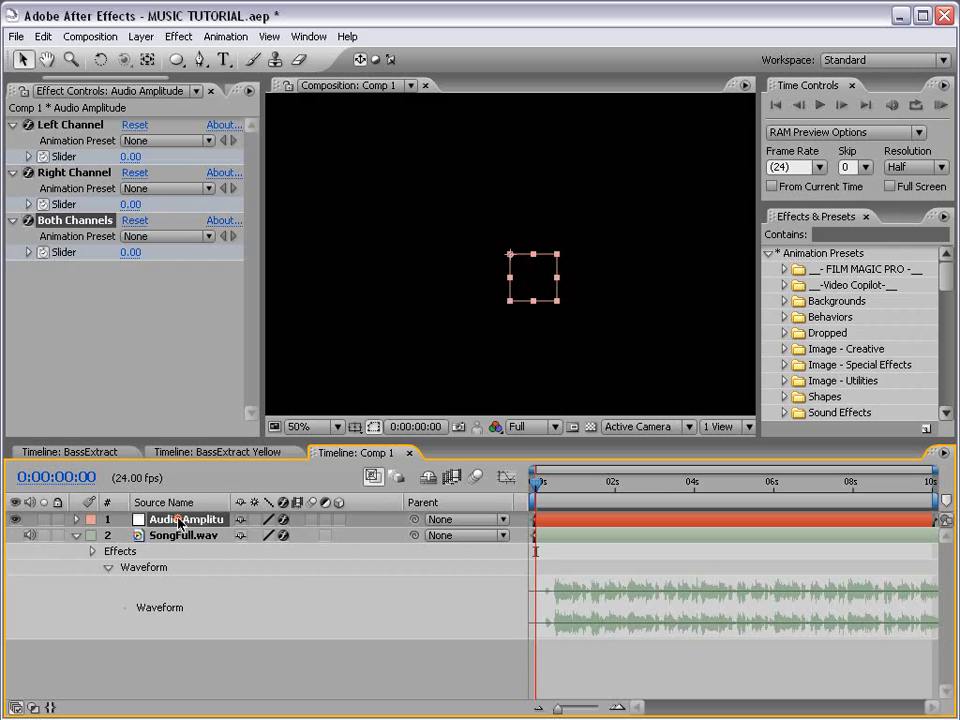
{"action": "key", "text": "Return"}
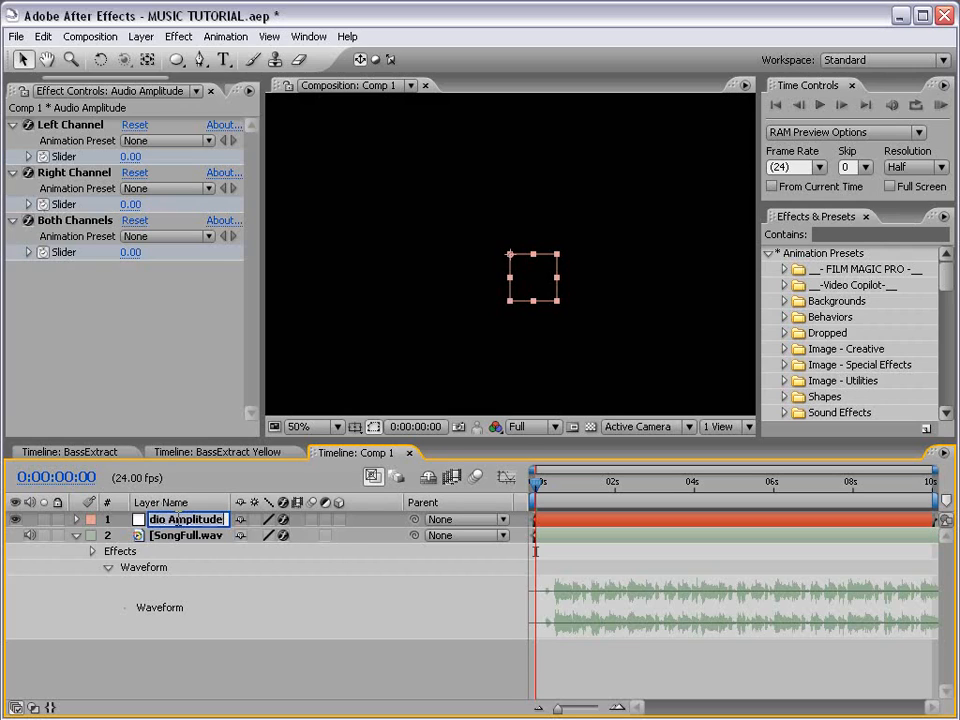
{"action": "type", "text": "Bass"}
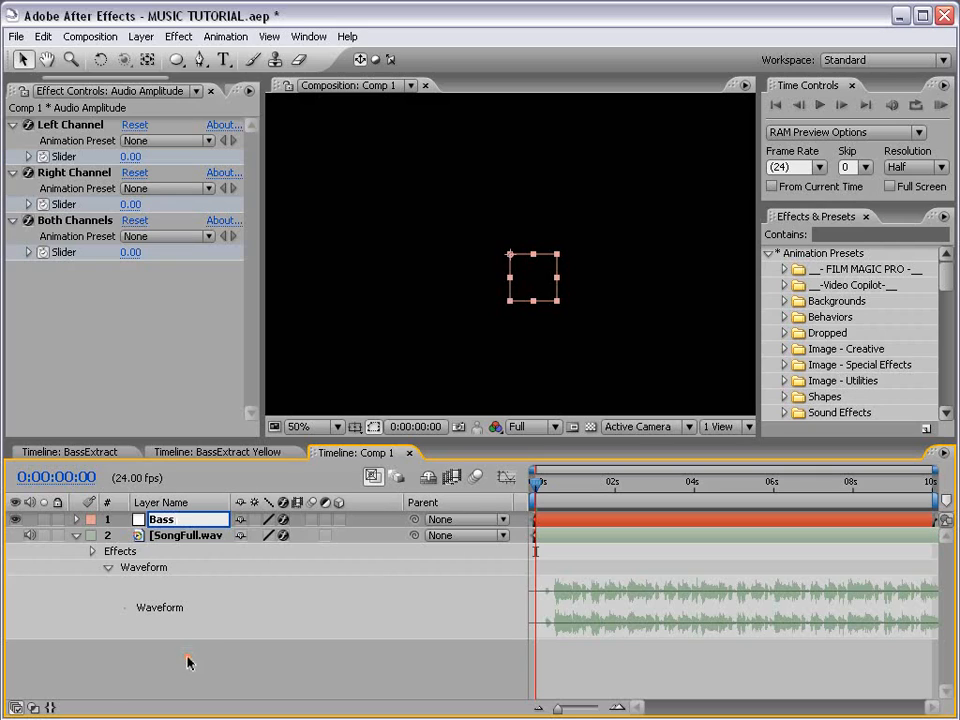
{"action": "left_click", "coordinate": [186, 660]}
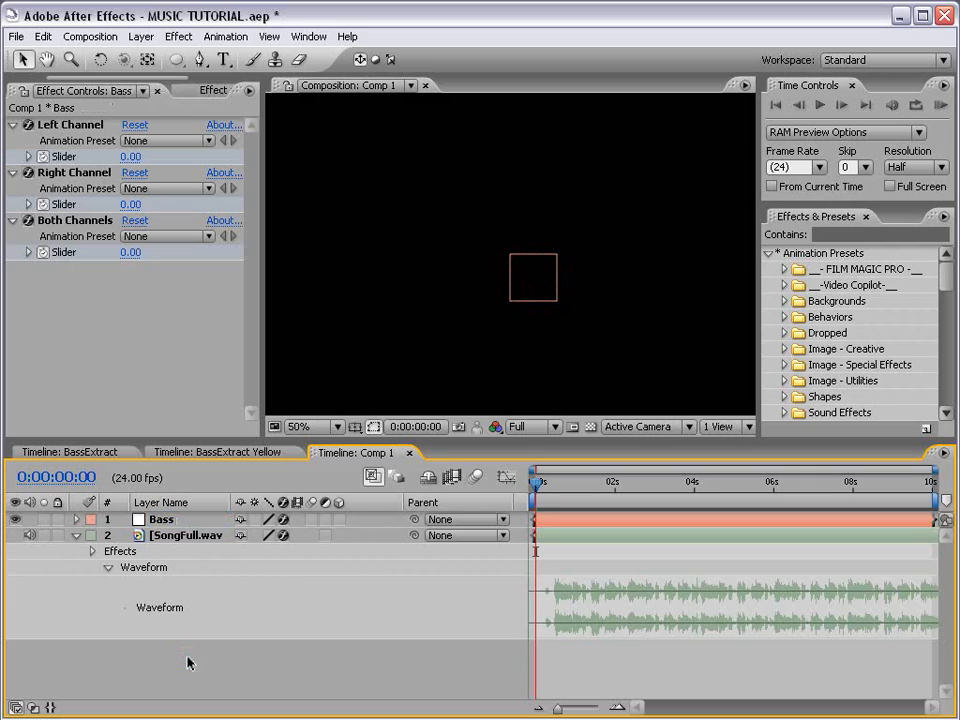
Set the Treble to 50 and the Bass to -100 in the SongFull.wav layer's Bass & Treble effect.
{"action": "left_click", "coordinate": [198, 537]}
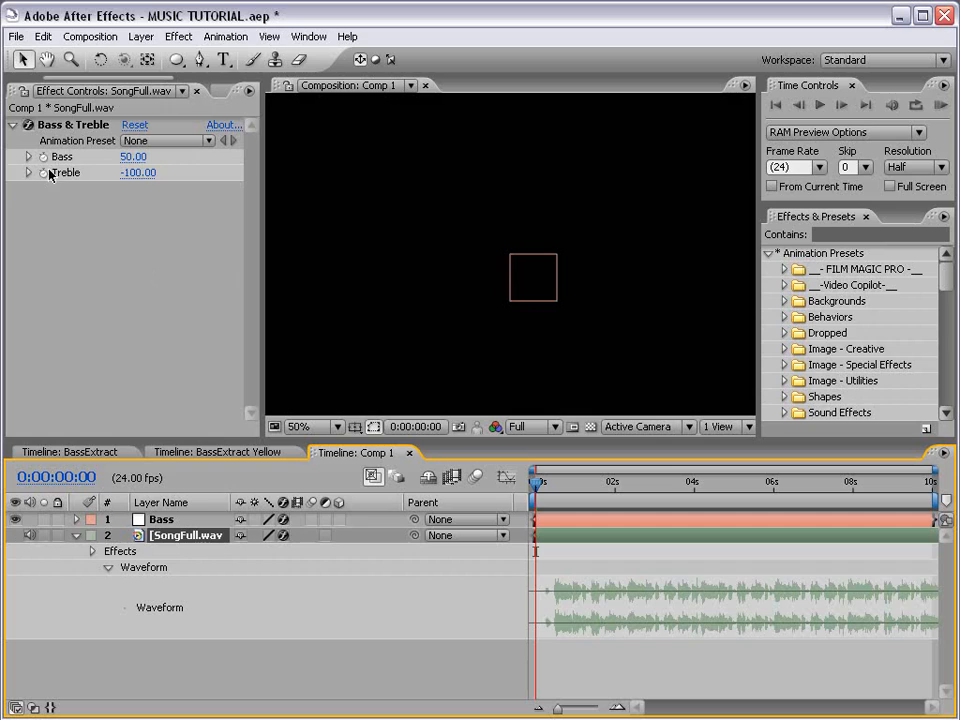
{"action": "left_click", "coordinate": [139, 173]}
{"action": "type", "text": "50"}
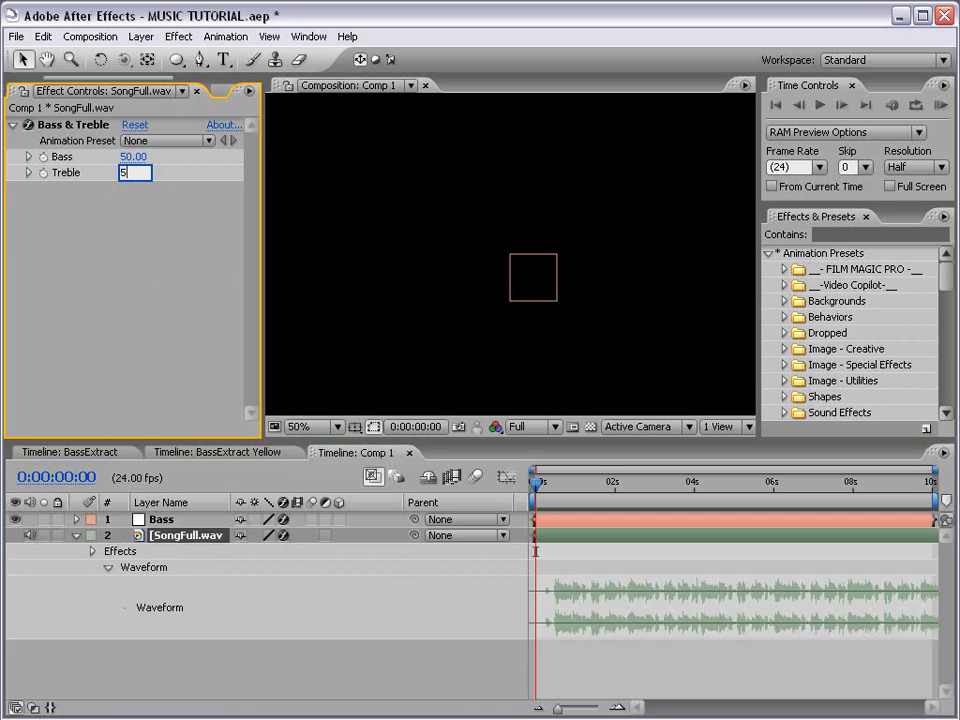
{"action": "key", "text": "Return"}
{"action": "left_click", "coordinate": [133, 157]}
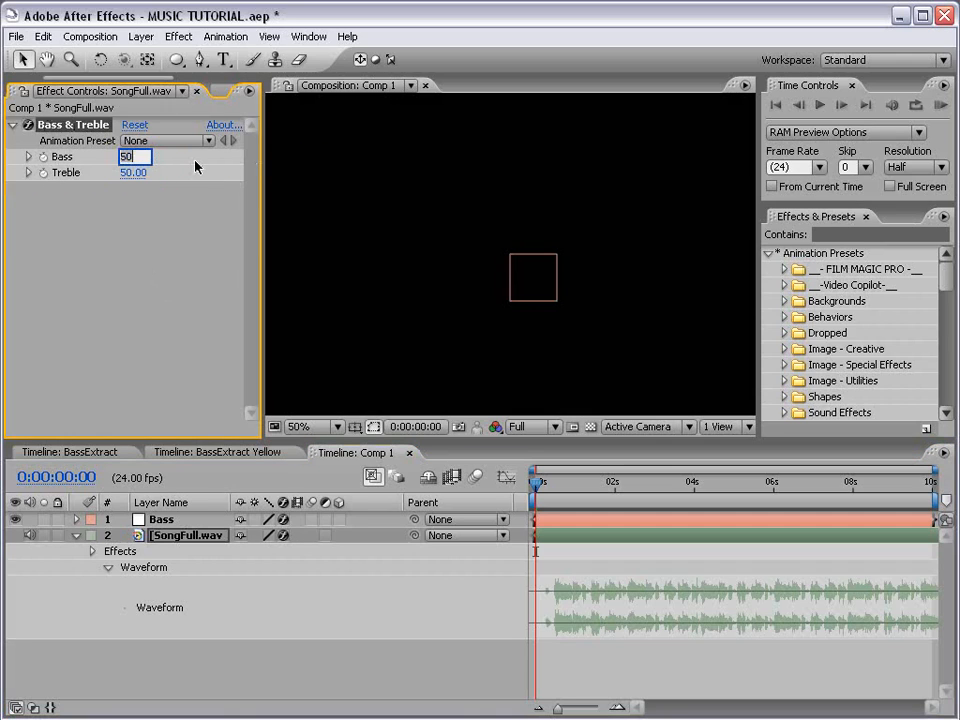
{"action": "type", "text": "-100"}
{"action": "key", "text": "Return"}
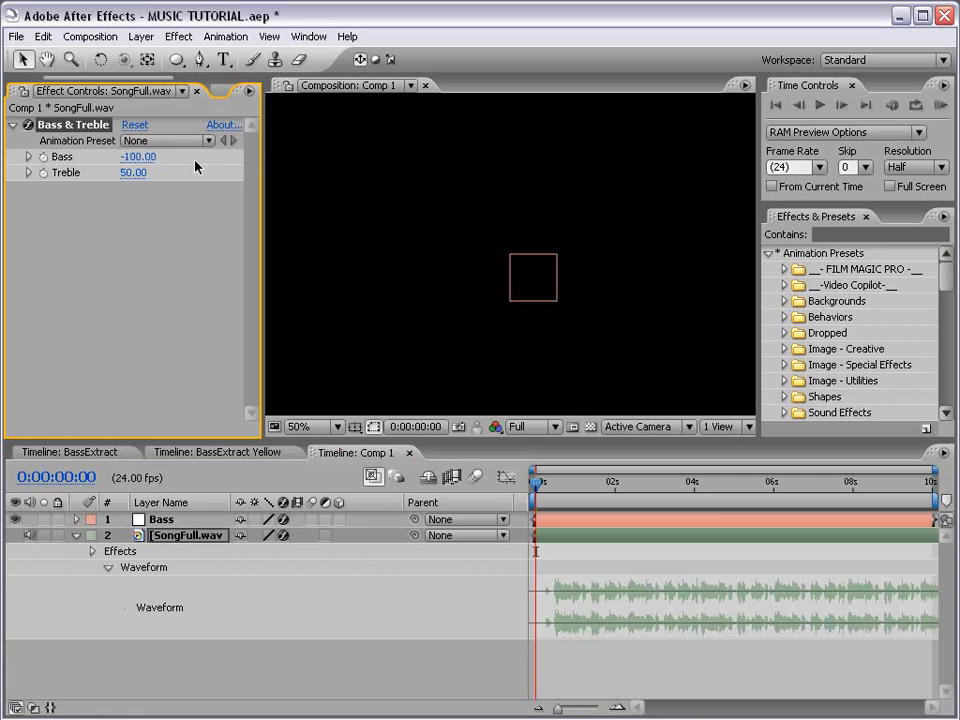
Convert the SongFull.wav layer's audio to keyframes again and rename the new amplitude layer as Treble.
{"action": "right_click", "coordinate": [163, 537]}
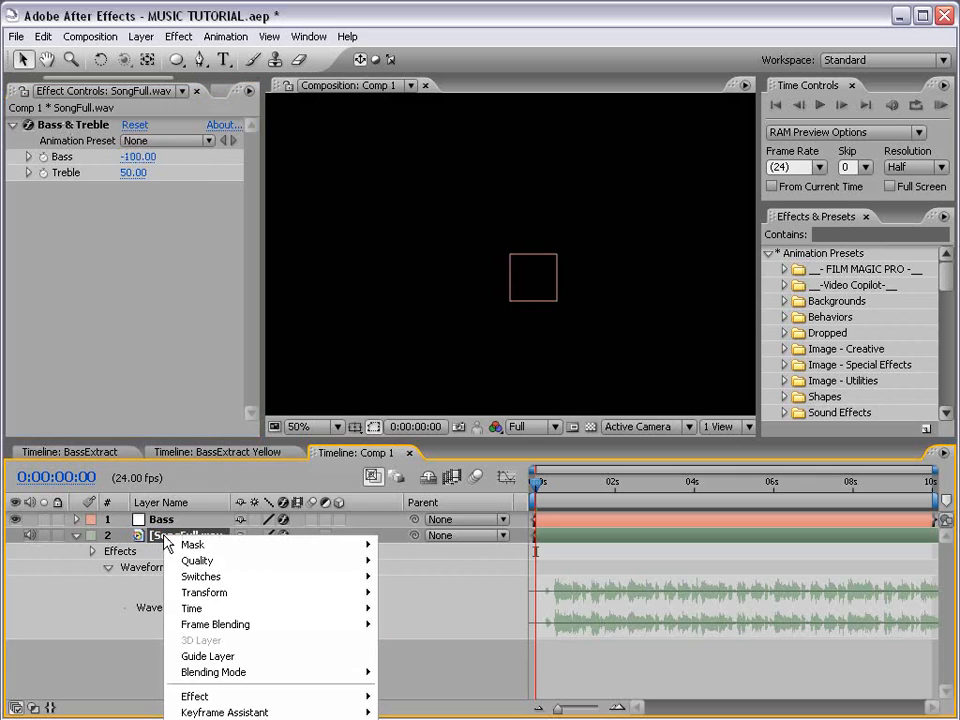
{"action": "mouse_move", "coordinate": [200, 712]}
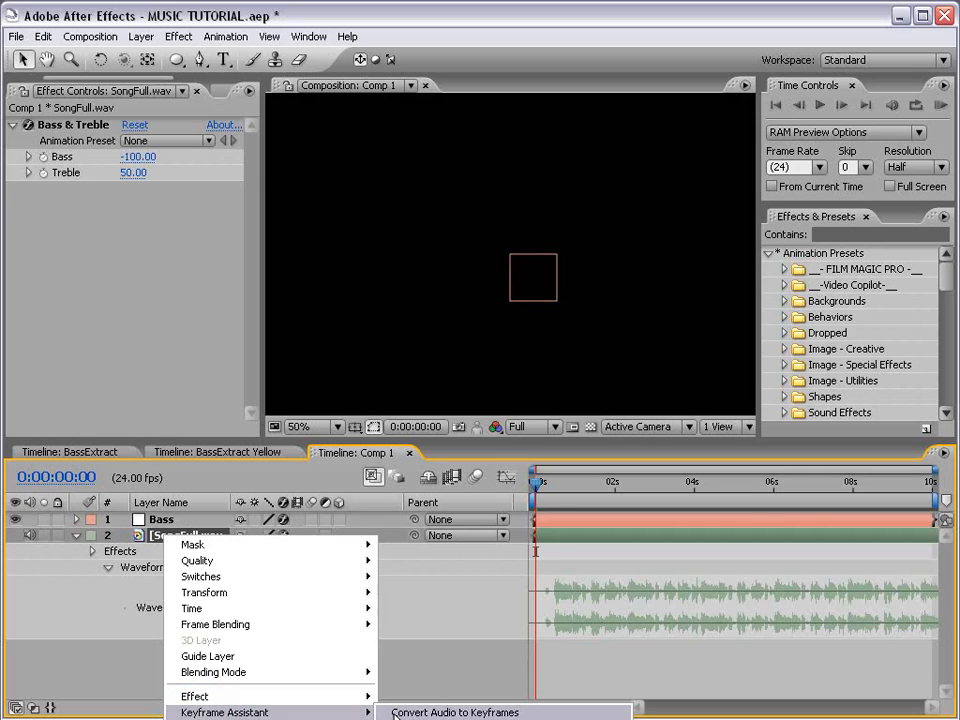
{"action": "left_click", "coordinate": [472, 713]}
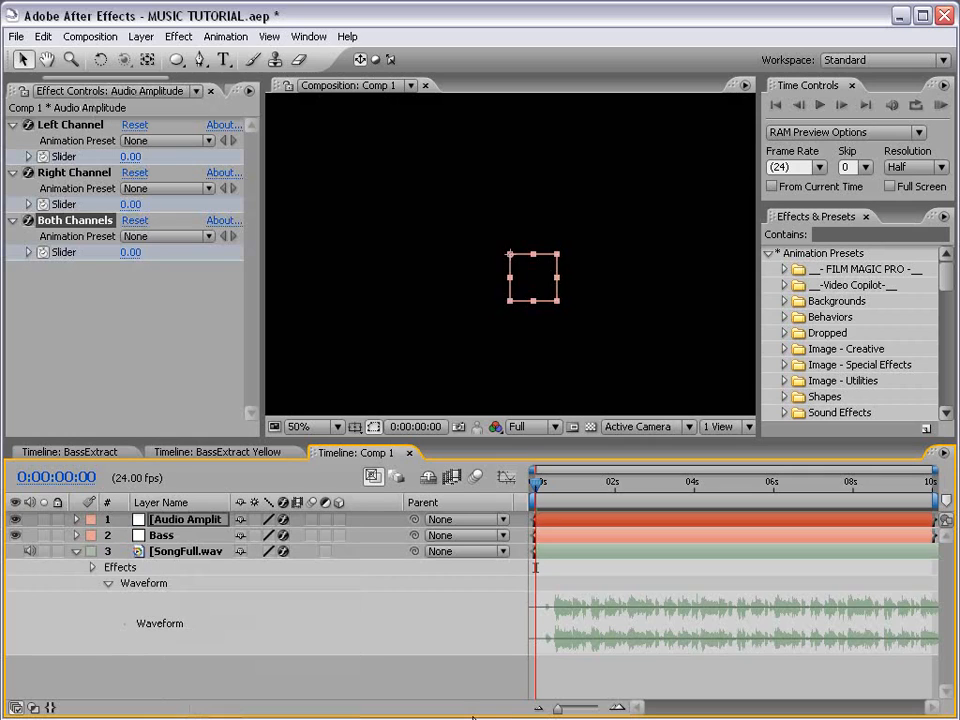
{"action": "left_click", "coordinate": [186, 525]}
{"action": "key", "text": "Return"}
{"action": "type", "text": "Treble"}
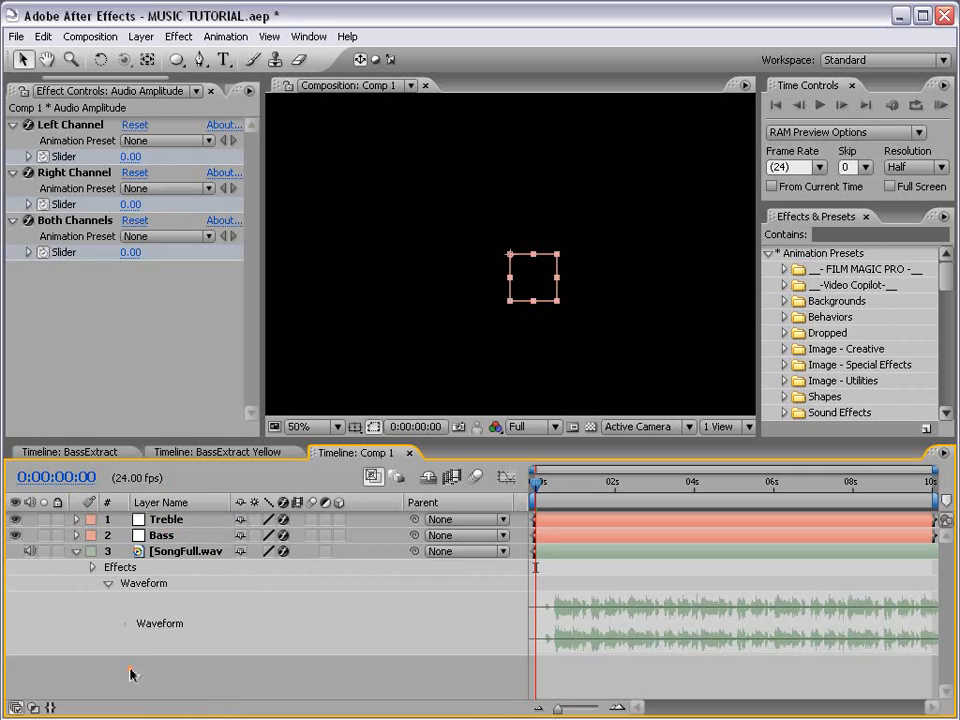
{"action": "left_click", "coordinate": [130, 678]}
Delete the Left Channel and Right Channel effects from the Bass layer, keeping only Both Channels.
{"action": "left_click", "coordinate": [76, 551]}
{"action": "left_click", "coordinate": [143, 537]}
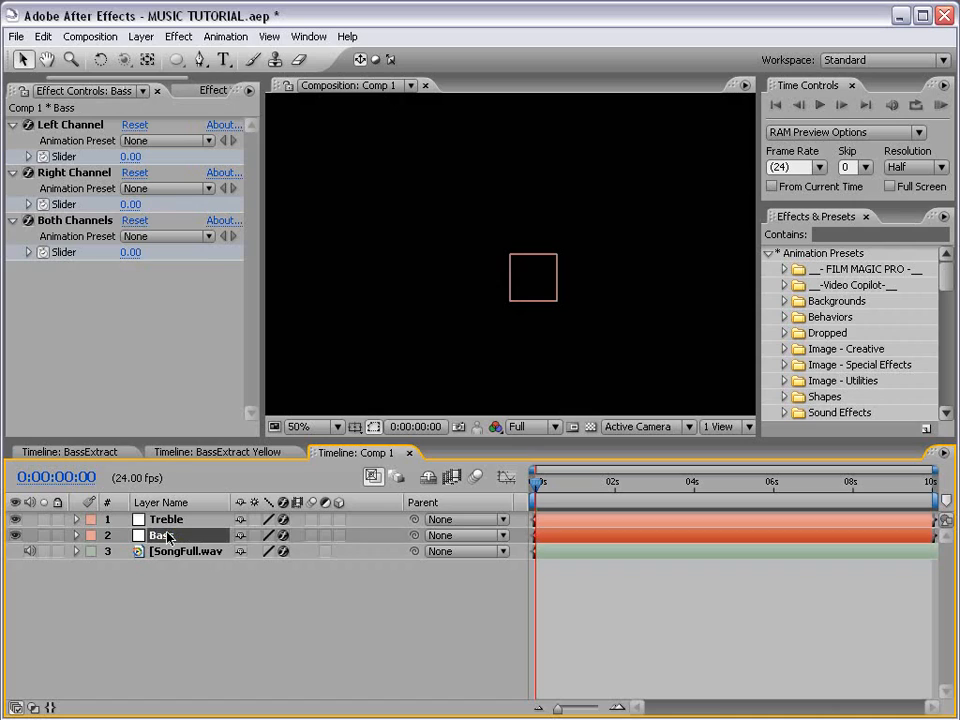
{"action": "key", "text": "u"}
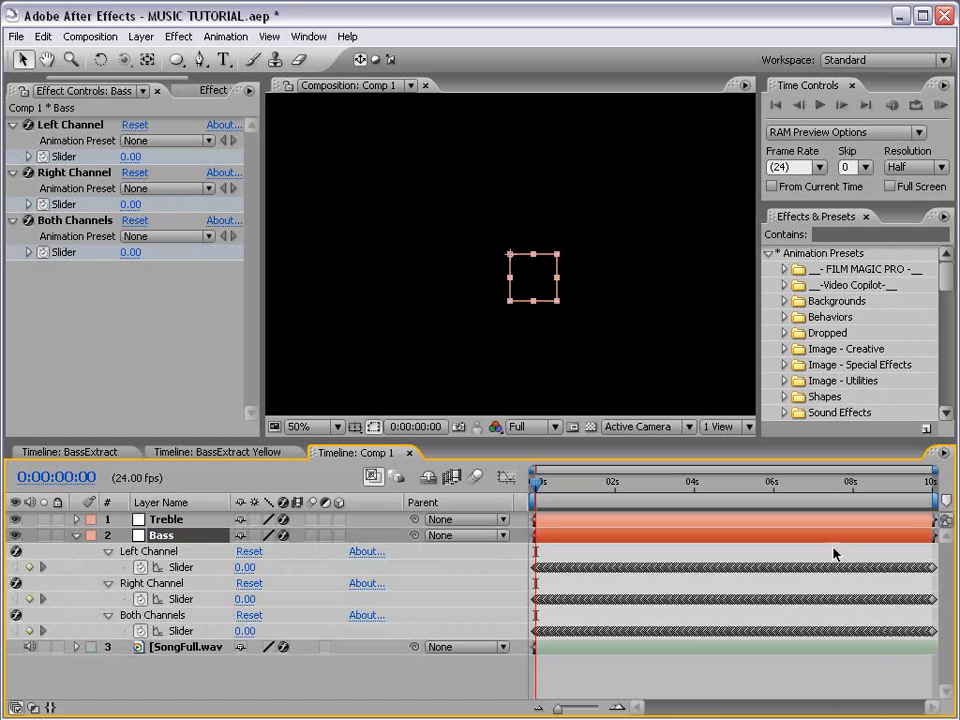
{"action": "left_click", "coordinate": [144, 552]}
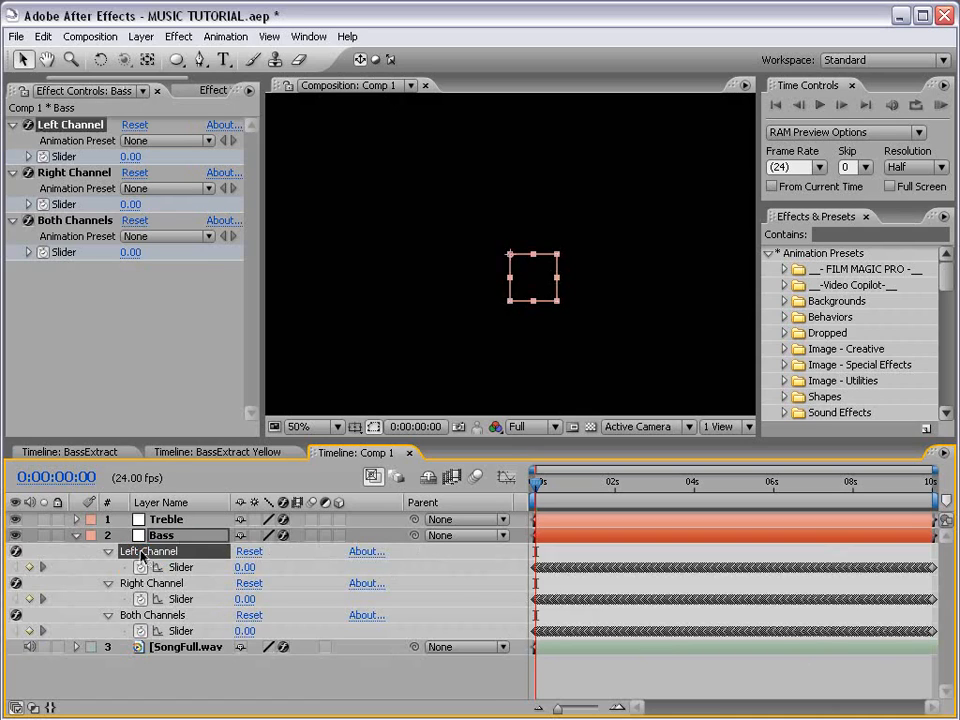
{"action": "left_click", "coordinate": [143, 584], "text": "ctrl"}
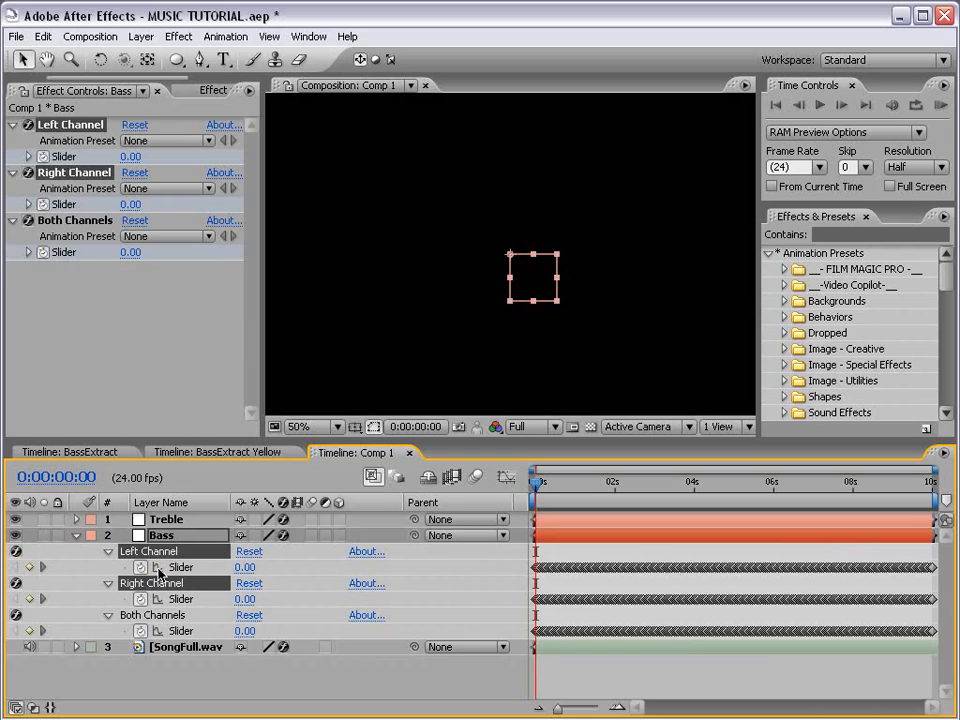
{"action": "key", "text": "Delete"}
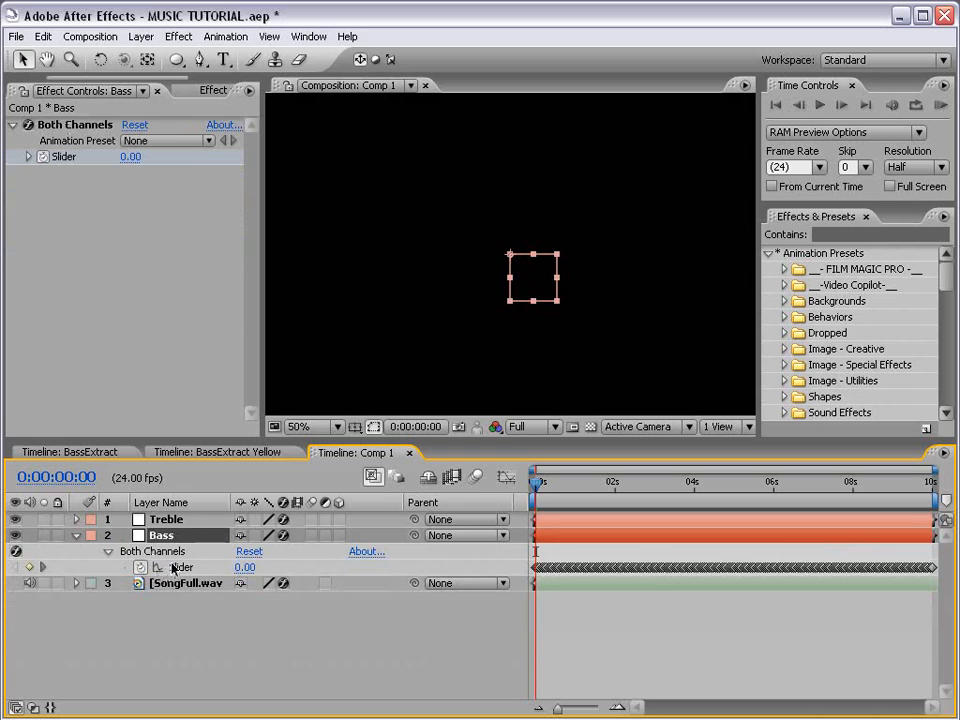
Delete the Left Channel and Right Channel effects from the Treble layer and expand its Both Channels slider.
{"action": "left_click", "coordinate": [75, 519]}
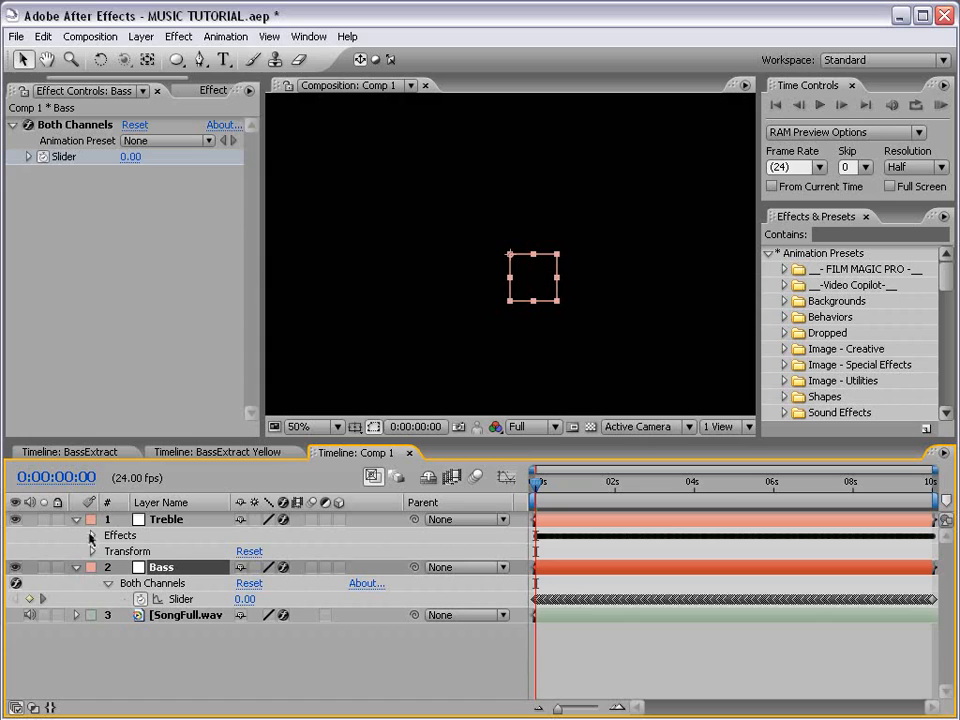
{"action": "left_click", "coordinate": [92, 535]}
{"action": "left_click", "coordinate": [150, 551]}
{"action": "left_click", "coordinate": [148, 567], "text": "shift"}
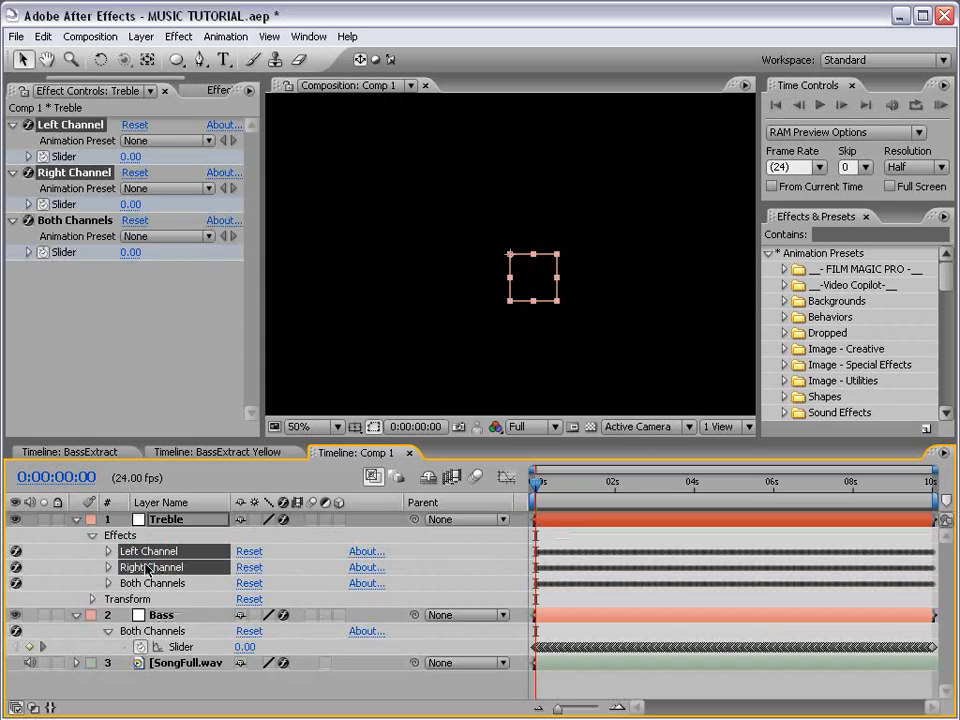
{"action": "key", "text": "Delete"}
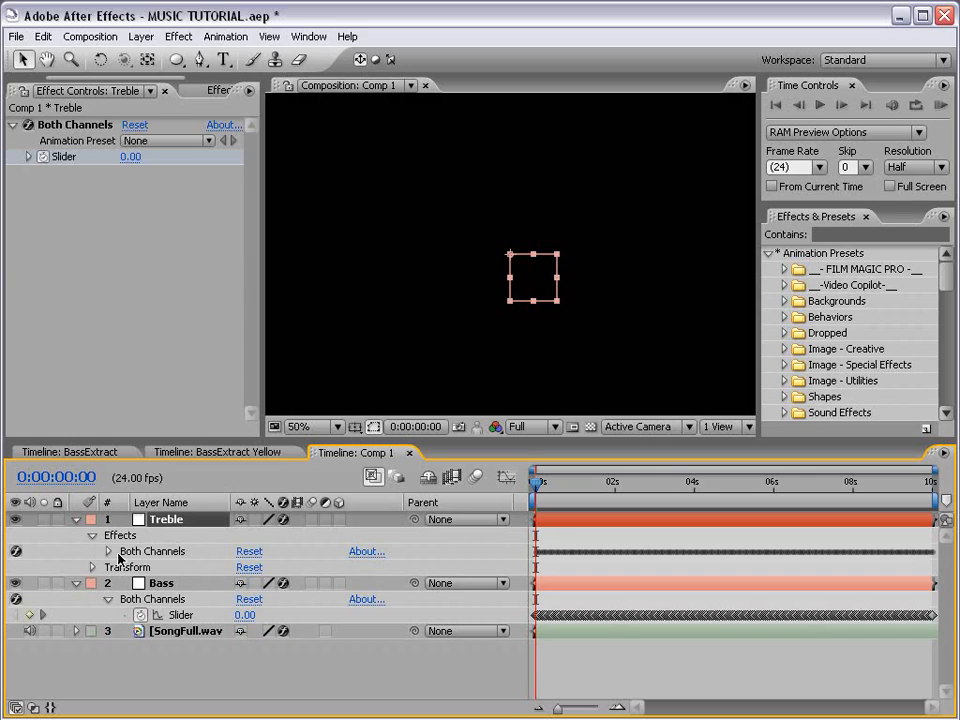
{"action": "left_click", "coordinate": [107, 551]}
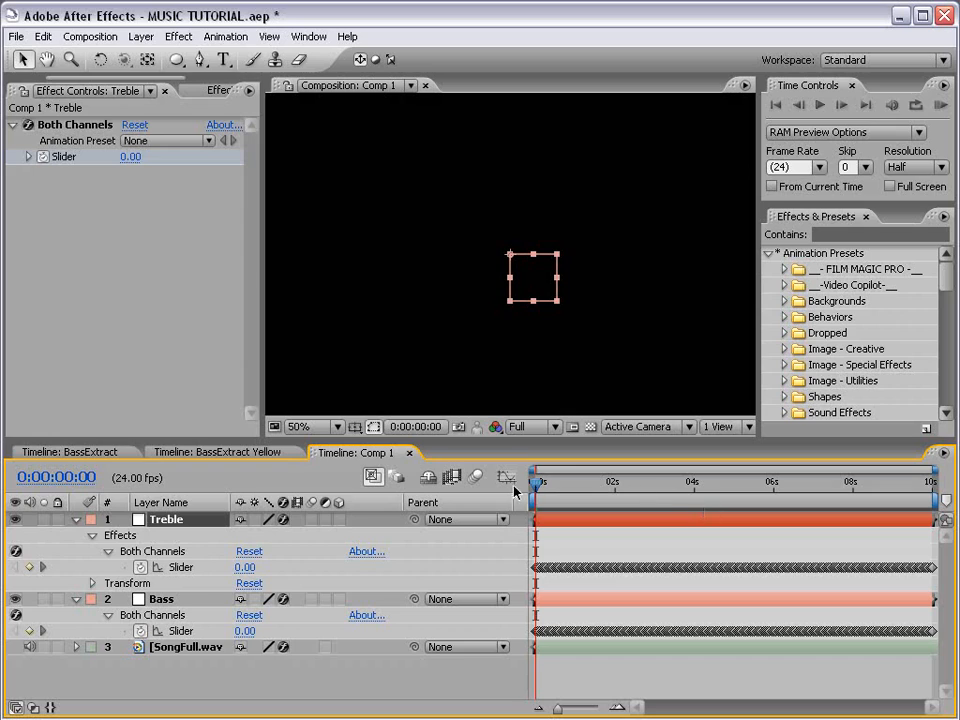
Scrub from the composition's start to about 0:00:01:00 to compare the Treble and Bass slider values.
{"action": "left_click_drag", "start_coordinate": [537, 486], "coordinate": [574, 489]}
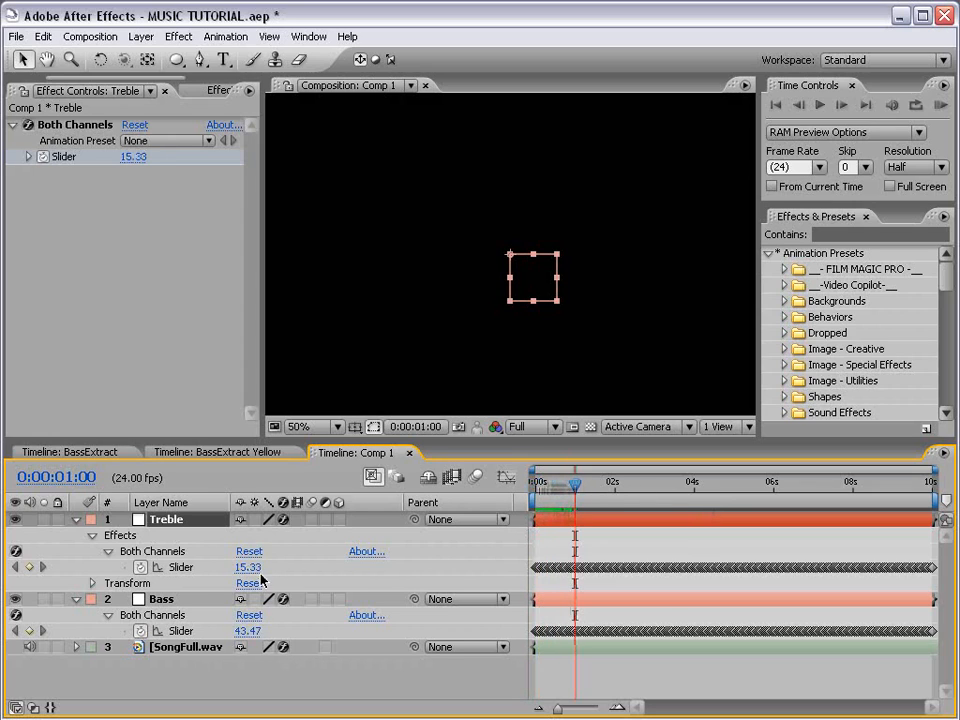
{"action": "left_click", "coordinate": [165, 600]}
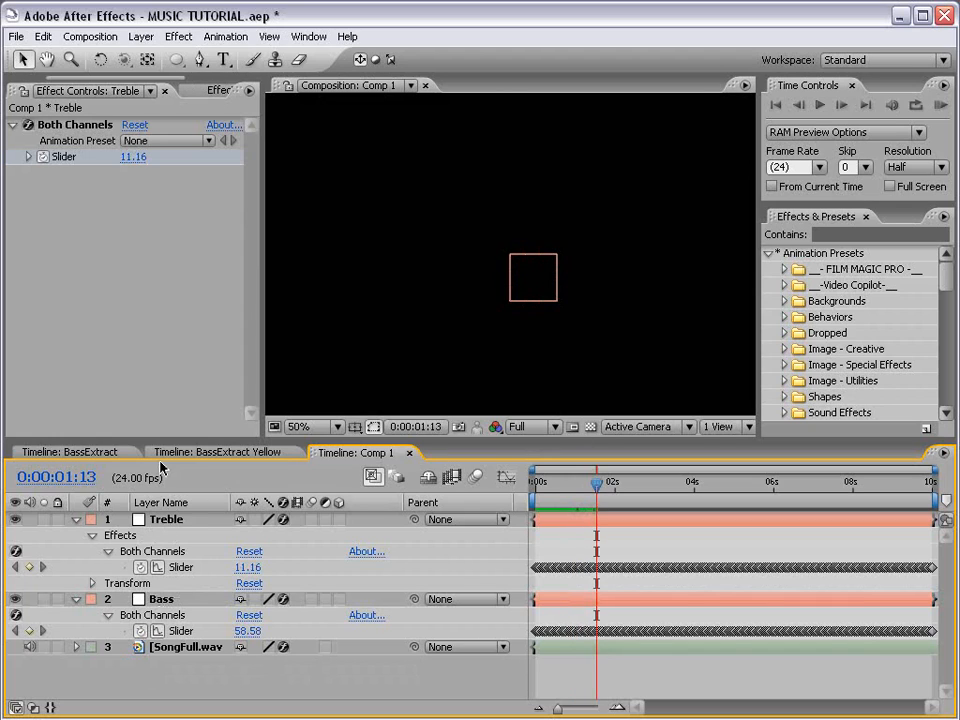
Separate the overlapping nulls in the composition by moving Treble left to about 472, 360 and Bass slightly to the right.
{"action": "left_click_drag", "start_coordinate": [169, 441], "coordinate": [167, 410]}
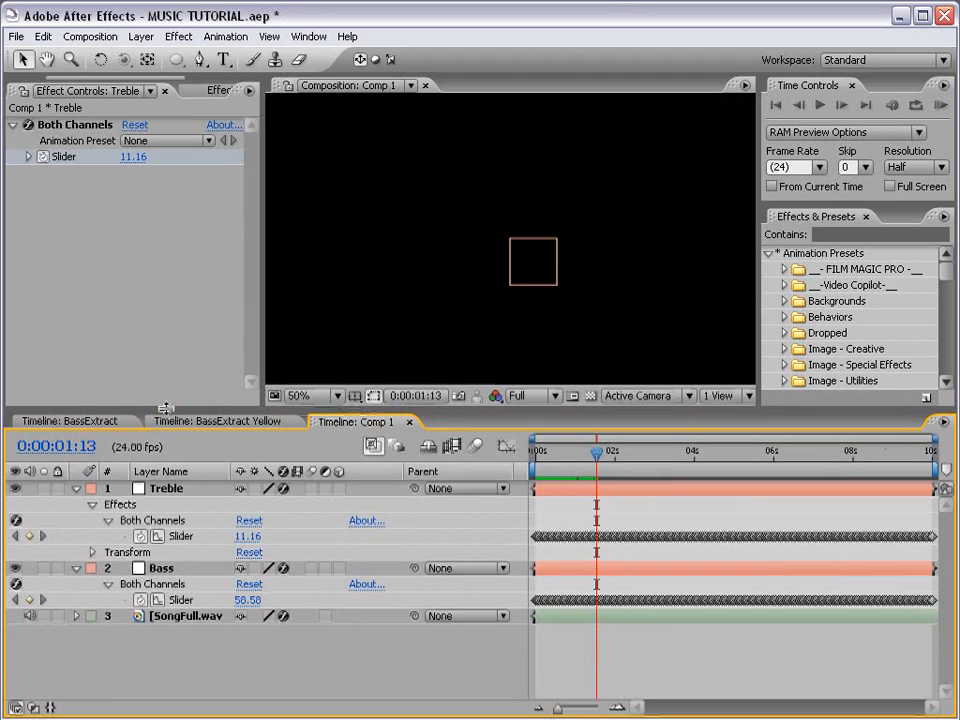
{"action": "left_click", "coordinate": [530, 270]}
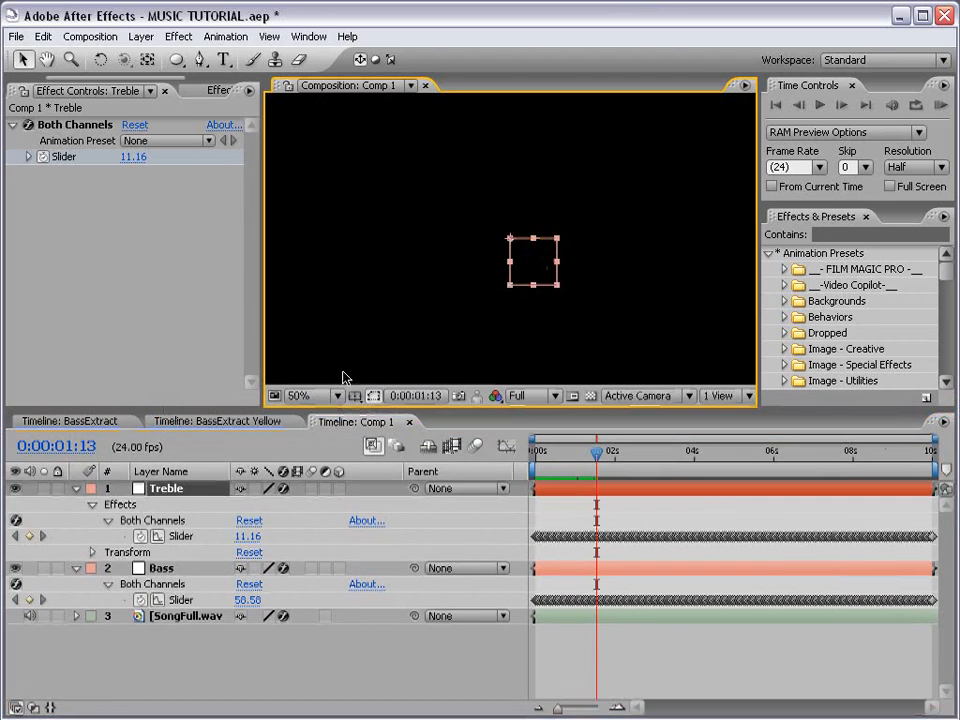
{"action": "left_click_drag", "start_coordinate": [538, 274], "coordinate": [459, 274]}
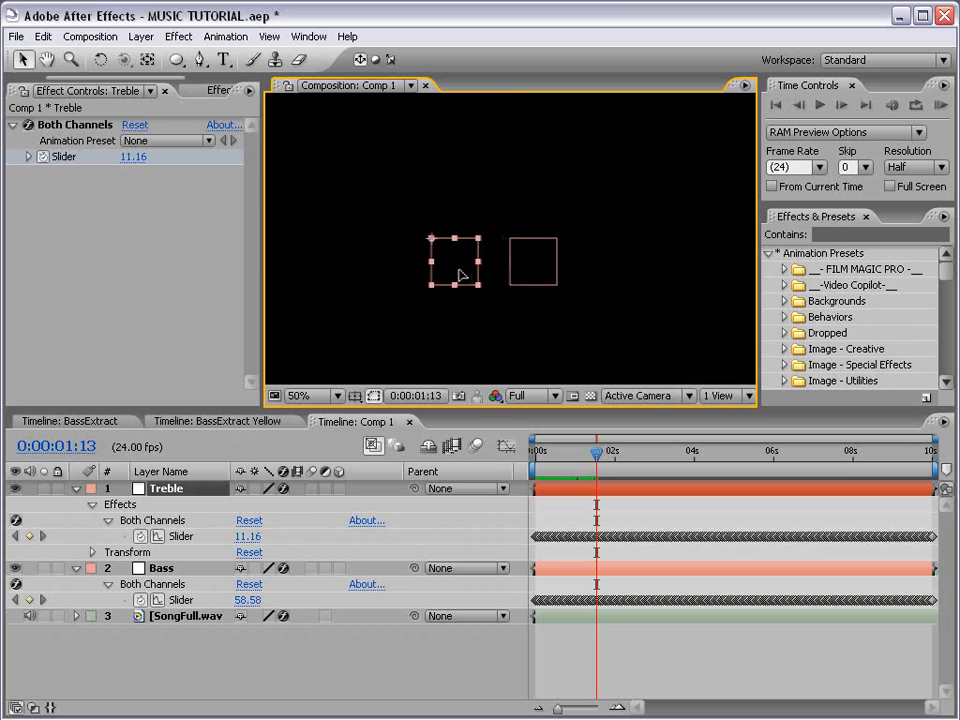
{"action": "left_click", "coordinate": [538, 286]}
{"action": "left_click_drag", "start_coordinate": [533, 274], "coordinate": [555, 274]}
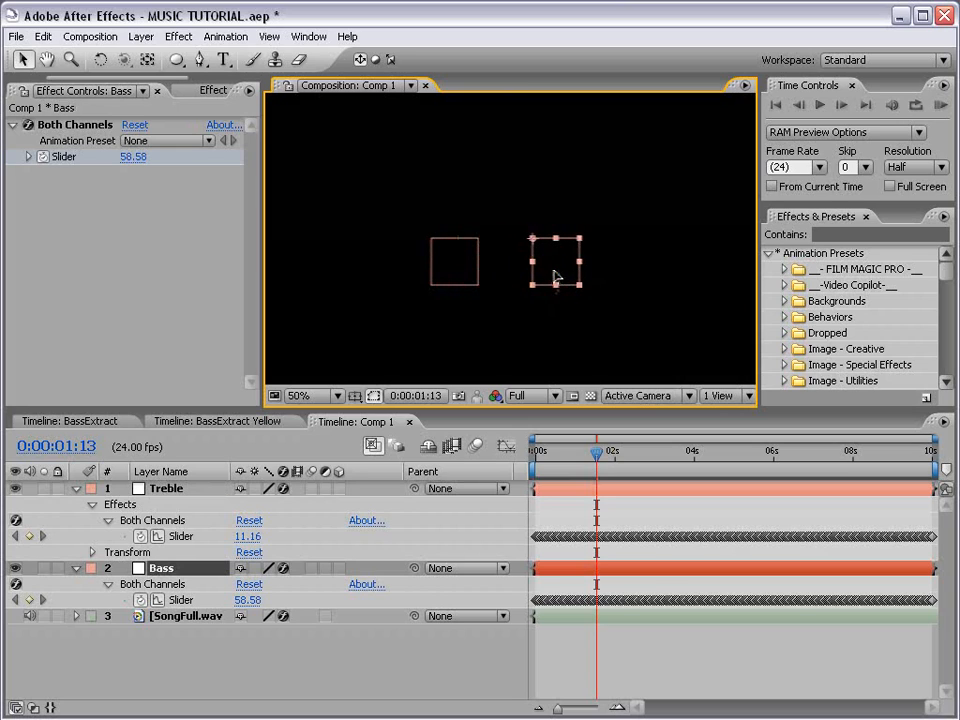
Show the Treble layer's Position property together with its keyframed Both Channels slider in the timeline.
{"action": "key", "text": "ctrl+Up"}
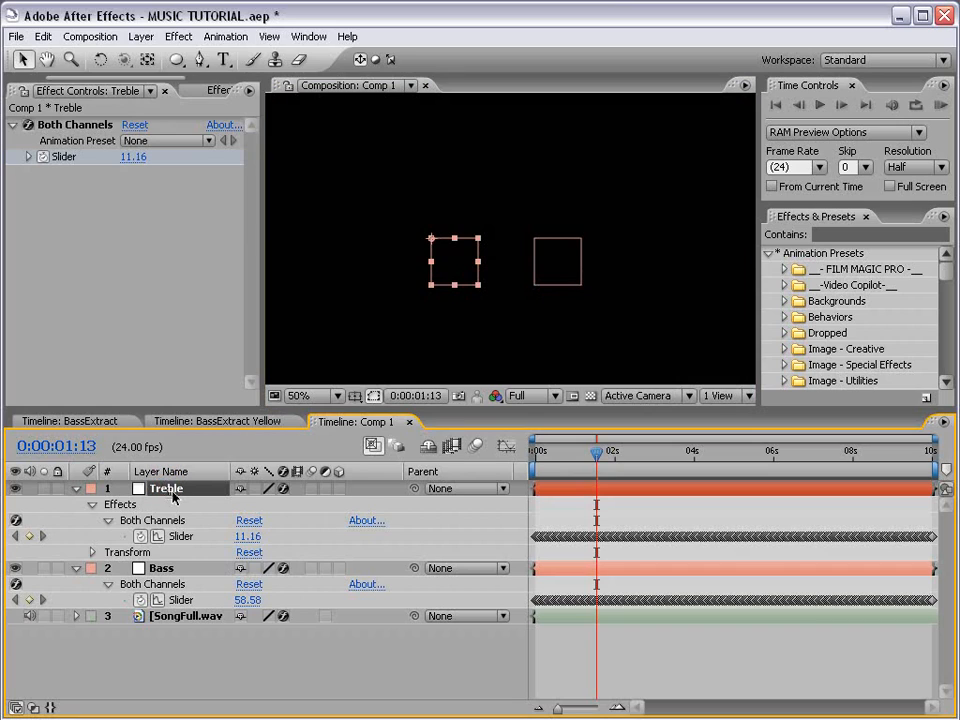
{"action": "key", "text": "p"}
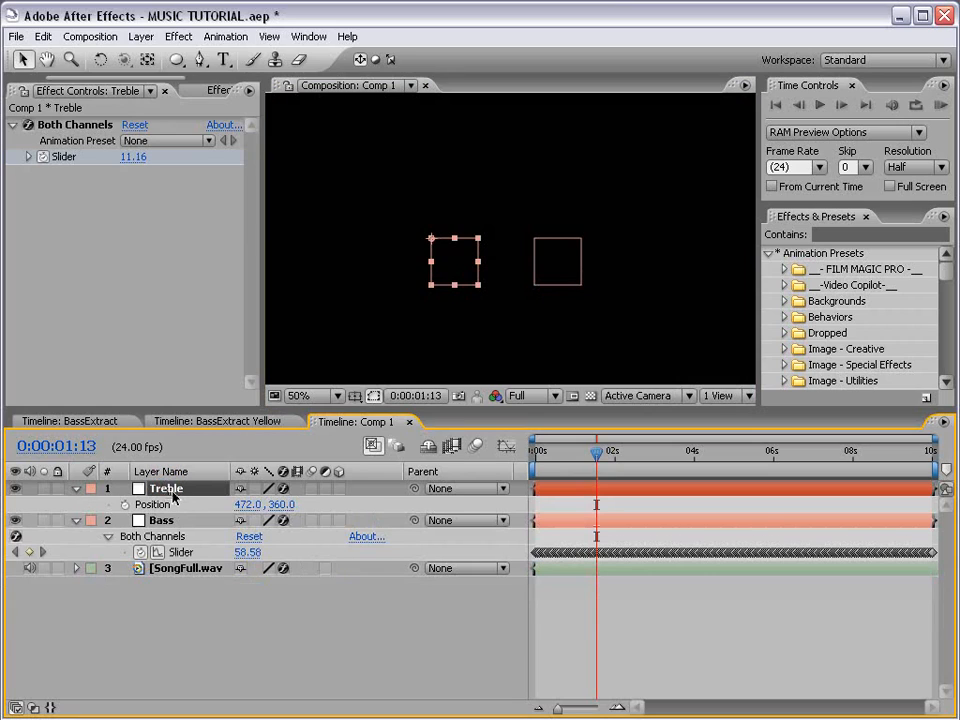
{"action": "key", "text": "shift+u"}
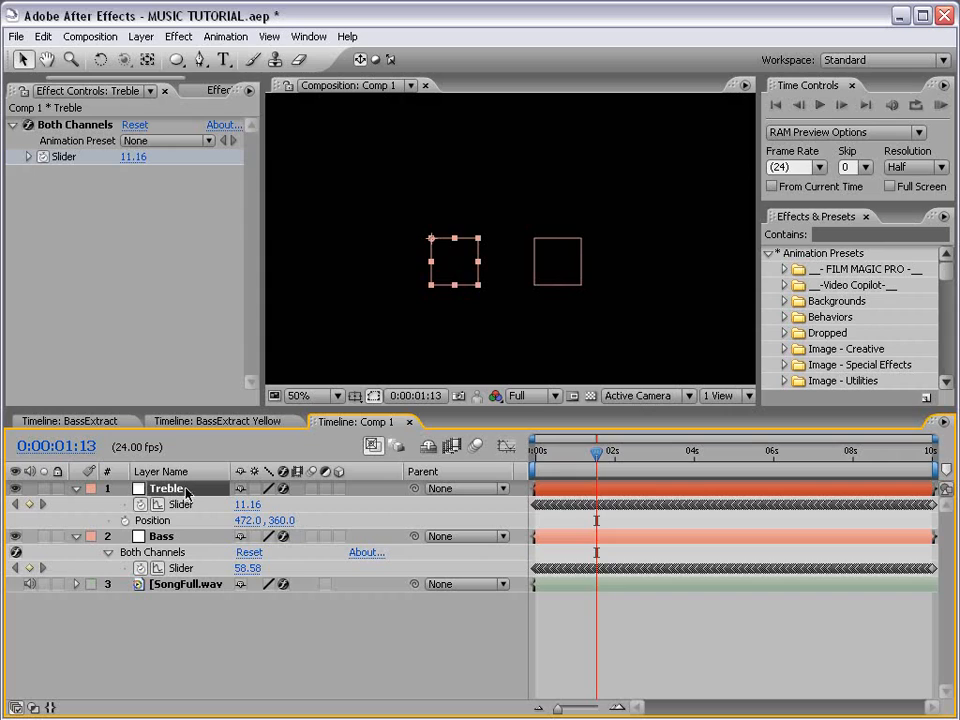
Add an expression to the Treble layer's Position and link it to that layer's Both Channels slider.
{"action": "key", "text": "shift+e"}
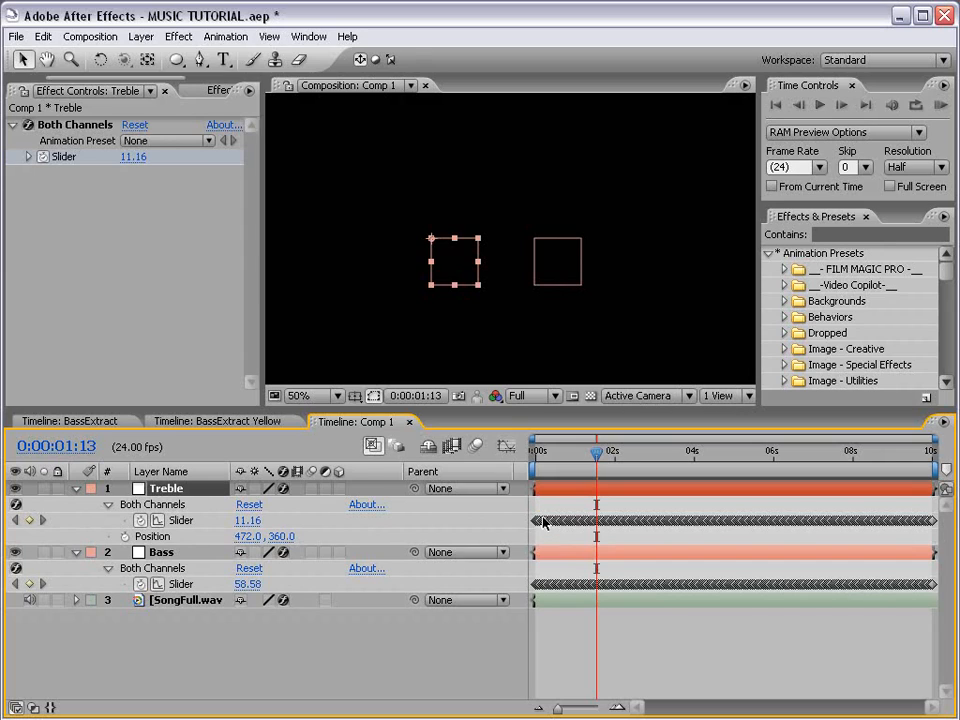
{"action": "left_click", "coordinate": [125, 537], "text": "alt"}
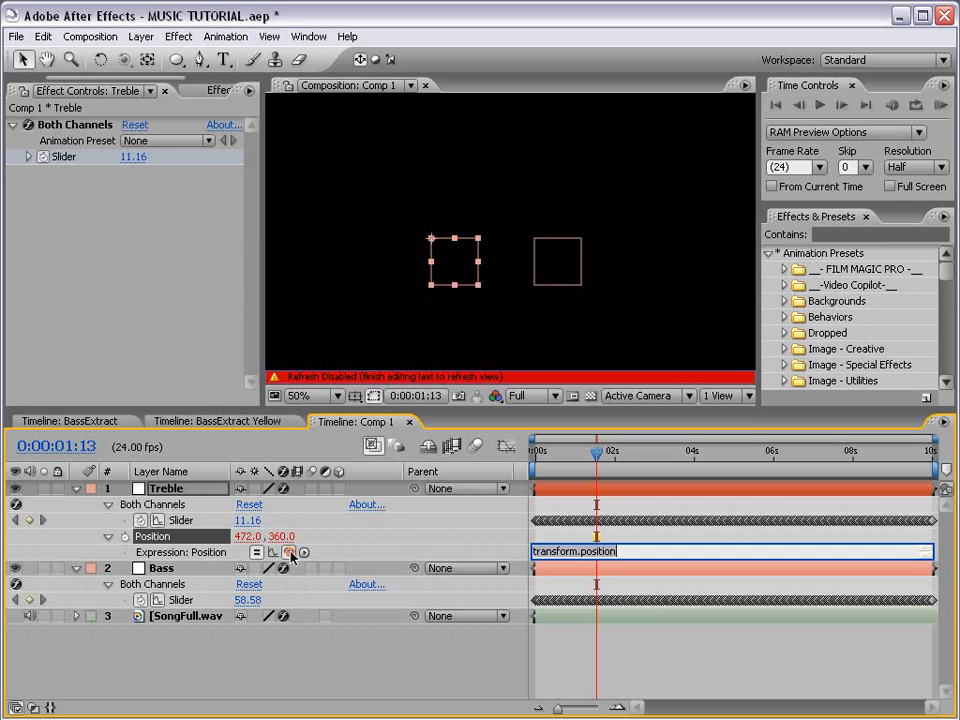
{"action": "left_click_drag", "start_coordinate": [288, 552], "coordinate": [182, 522]}
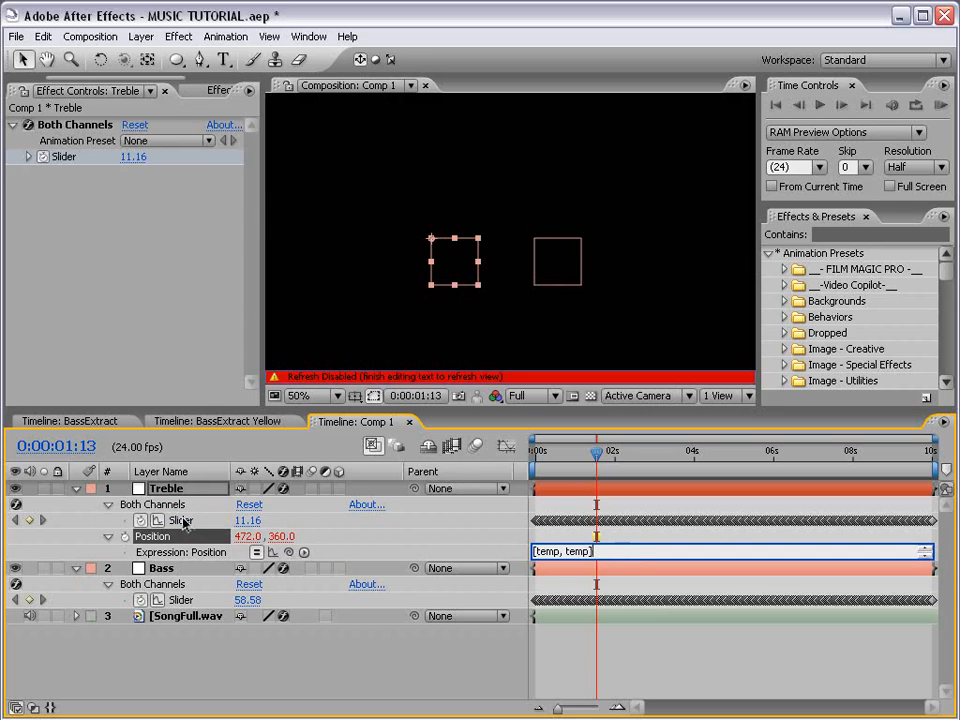
{"action": "left_click", "coordinate": [615, 568]}
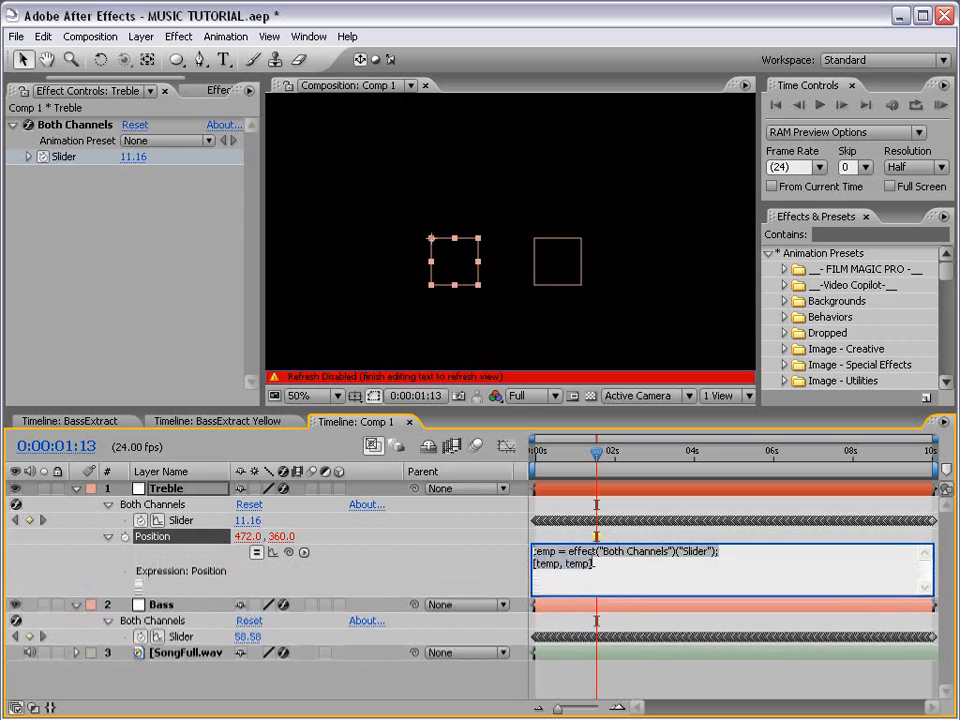
{"action": "left_click", "coordinate": [656, 568]}
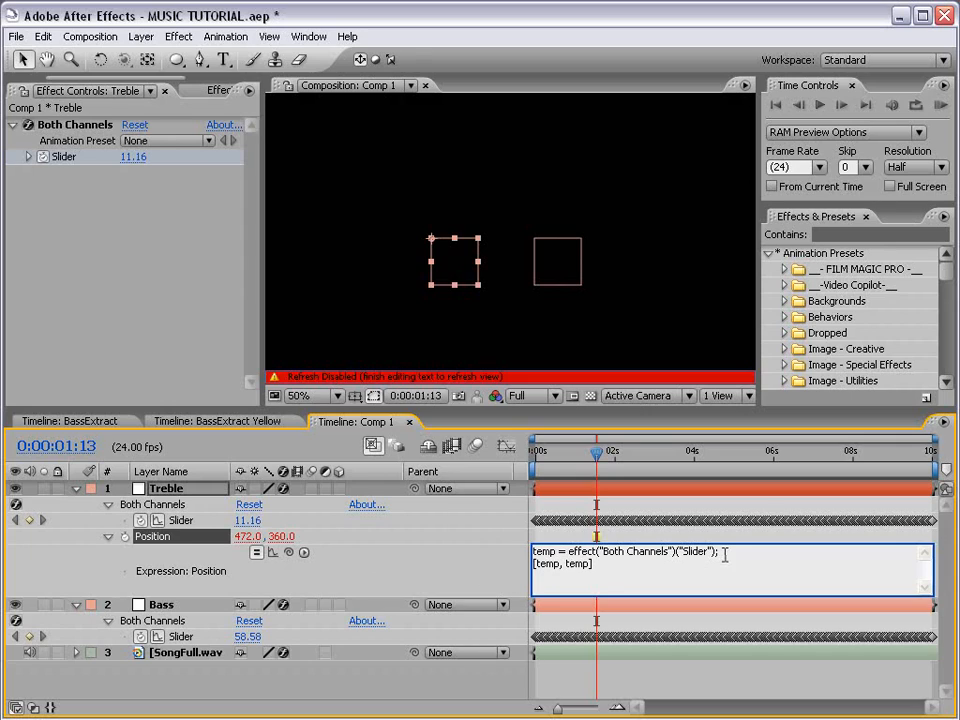
Rename the temp variable to X throughout Treble's Position expression, making its second line [X, X], and apply it.
{"action": "double_click", "coordinate": [555, 551]}
{"action": "type", "text": "X"}
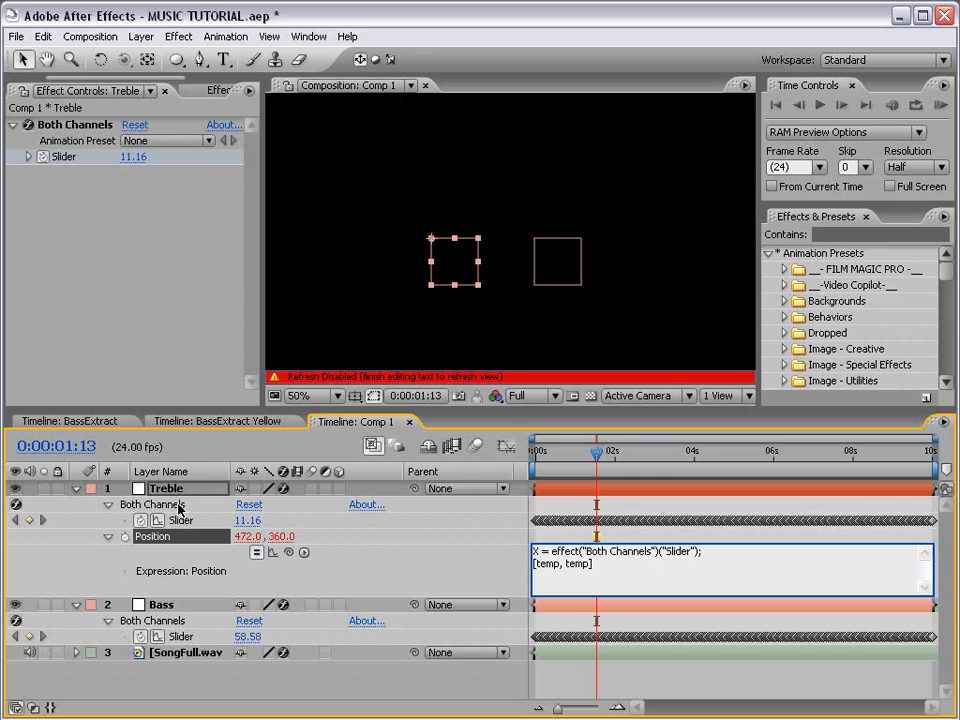
{"action": "left_click", "coordinate": [547, 563]}
{"action": "double_click", "coordinate": [547, 563]}
{"action": "type", "text": "X"}
{"action": "left_click", "coordinate": [566, 563]}
{"action": "double_click", "coordinate": [566, 563]}
{"action": "type", "text": "X"}
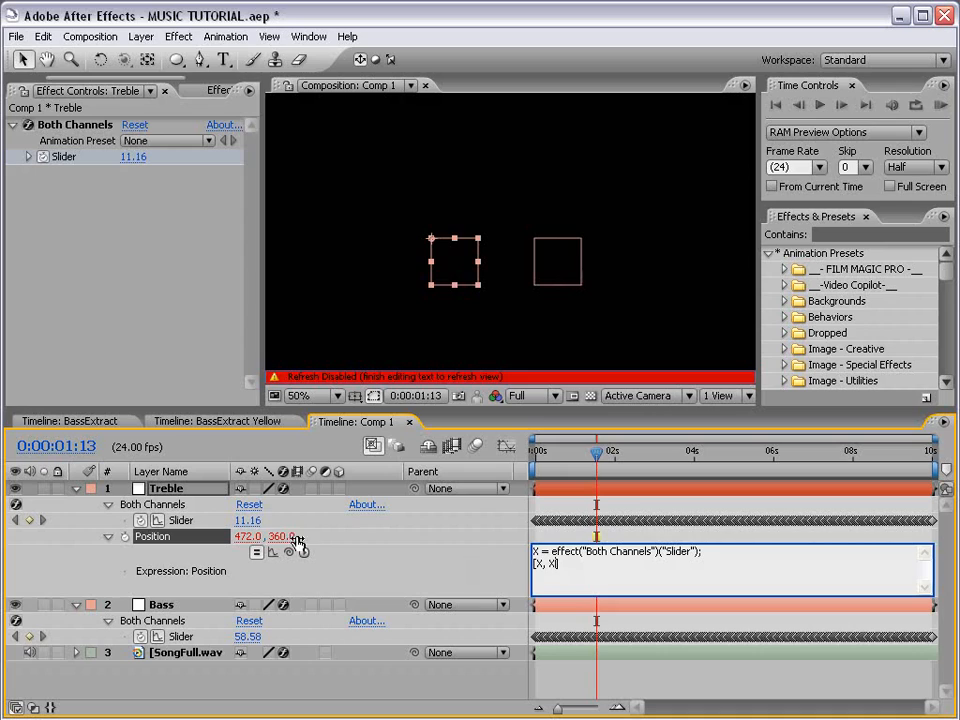
{"action": "left_click", "coordinate": [551, 534]}
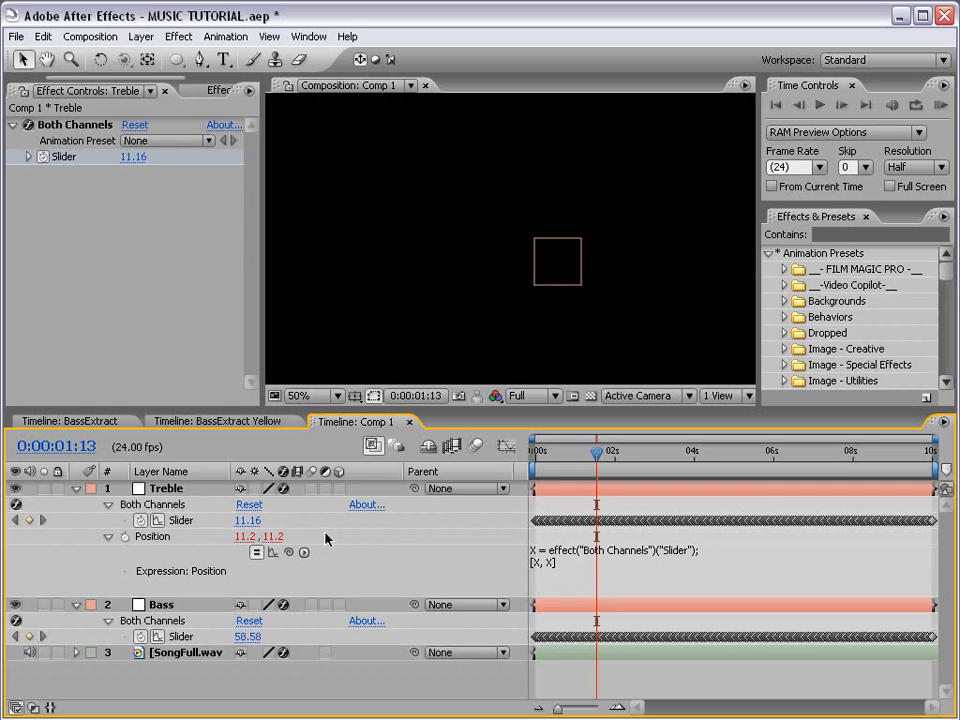
Change the second line of Treble's Position expression to value+[0, X] so only the vertical position is offset.
{"action": "left_click", "coordinate": [540, 562]}
{"action": "left_click", "coordinate": [545, 565]}
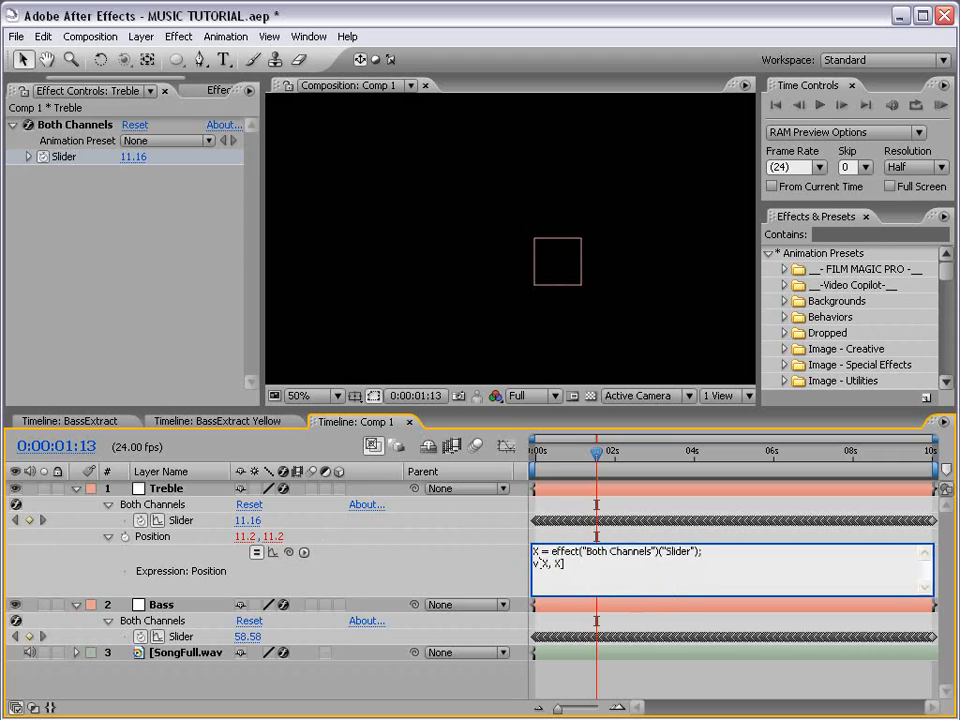
{"action": "type", "text": "value"}
{"action": "key", "text": "Left"}
{"action": "key", "text": "Left"}
{"action": "key", "text": "Left"}
{"action": "key", "text": "Left"}
{"action": "key", "text": "Left"}
{"action": "key", "text": "Left"}
{"action": "type", "text": "+"}
{"action": "double_click", "coordinate": [586, 563]}
{"action": "type", "text": "0"}
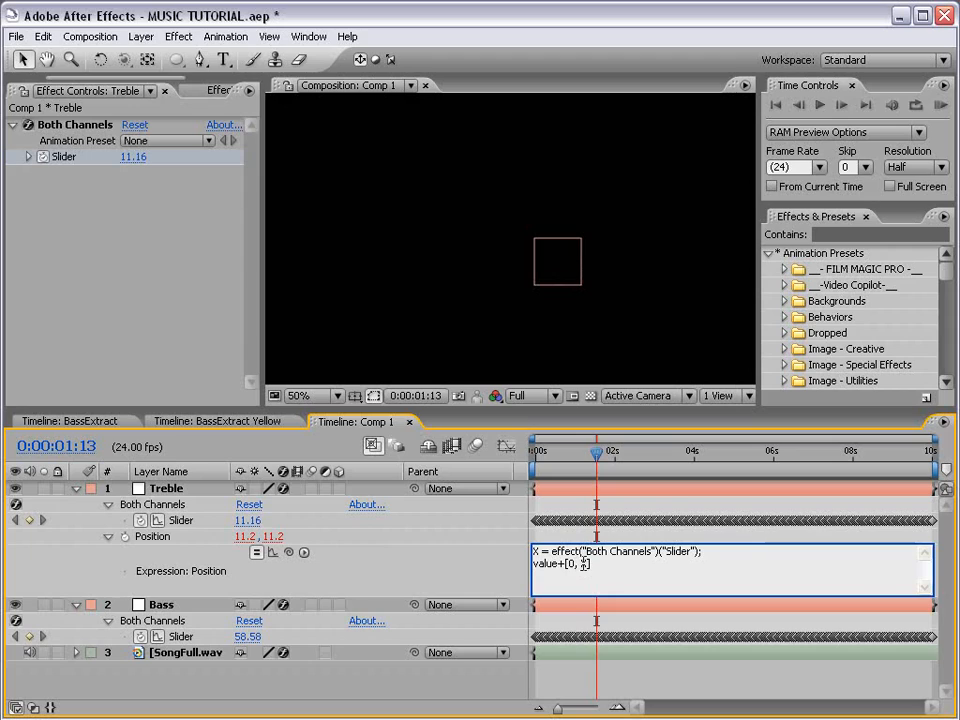
Rename the variable to TREBLE in Treble's Position expression so its second line reads value+[0,TREBLE], and apply it.
{"action": "left_click", "coordinate": [530, 545]}
{"action": "key", "text": "Delete"}
{"action": "type", "text": "TREBLE"}
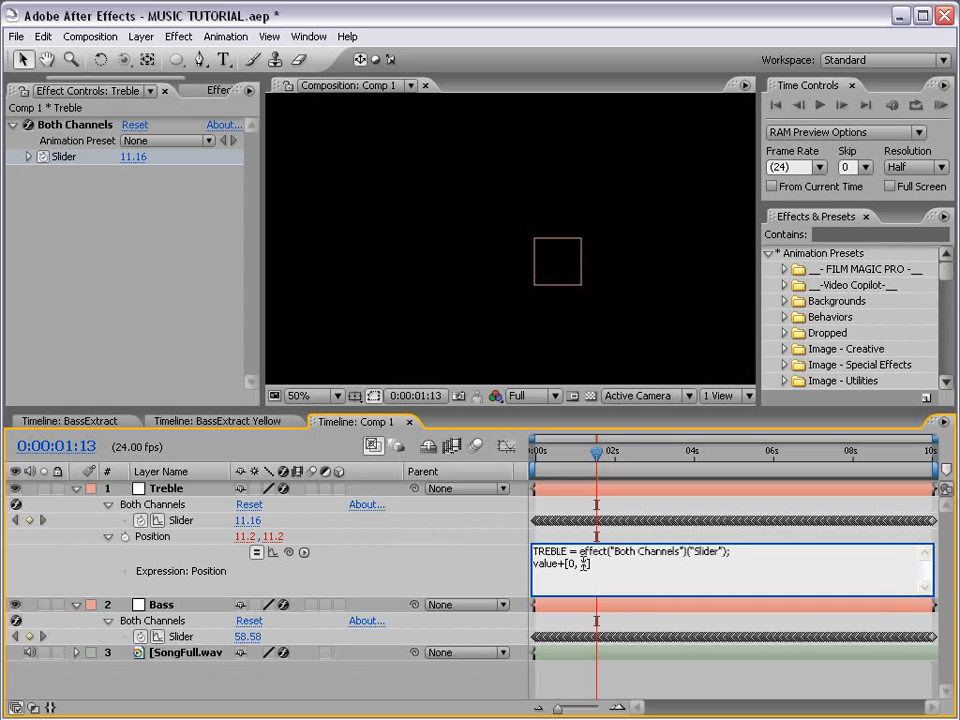
{"action": "type", "text": "EBLE"}
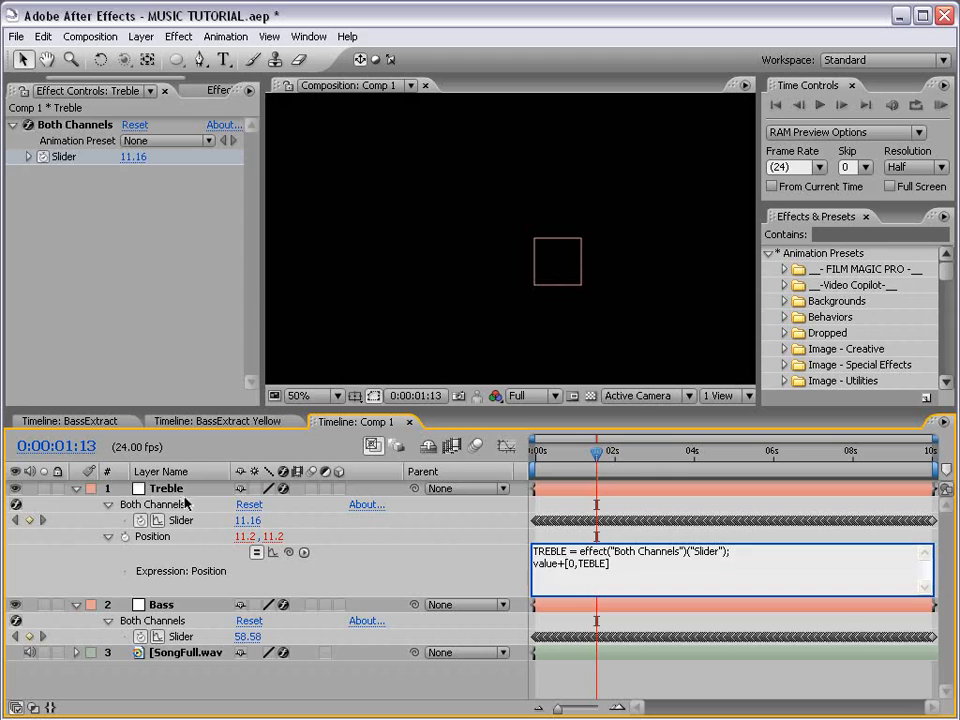
{"action": "left_click", "coordinate": [584, 564]}
{"action": "type", "text": "R"}
{"action": "left_click", "coordinate": [651, 572]}
{"action": "left_click", "coordinate": [548, 534]}
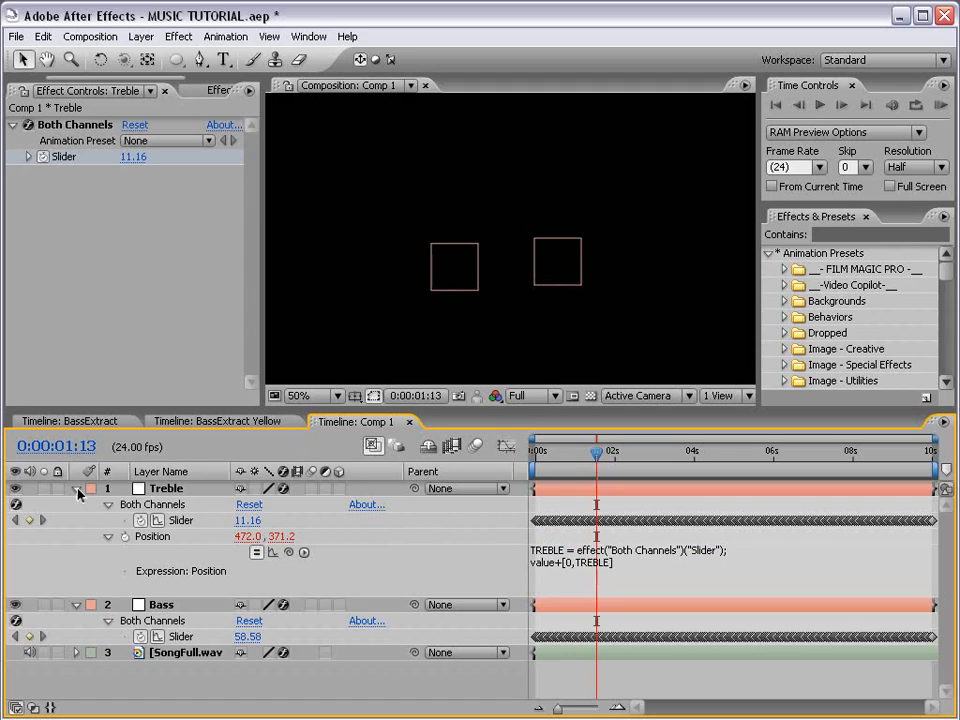
Preview the composition from its start to check the Treble null's motion, and scrub back to 0:00:00:09.
{"action": "left_click", "coordinate": [549, 456]}
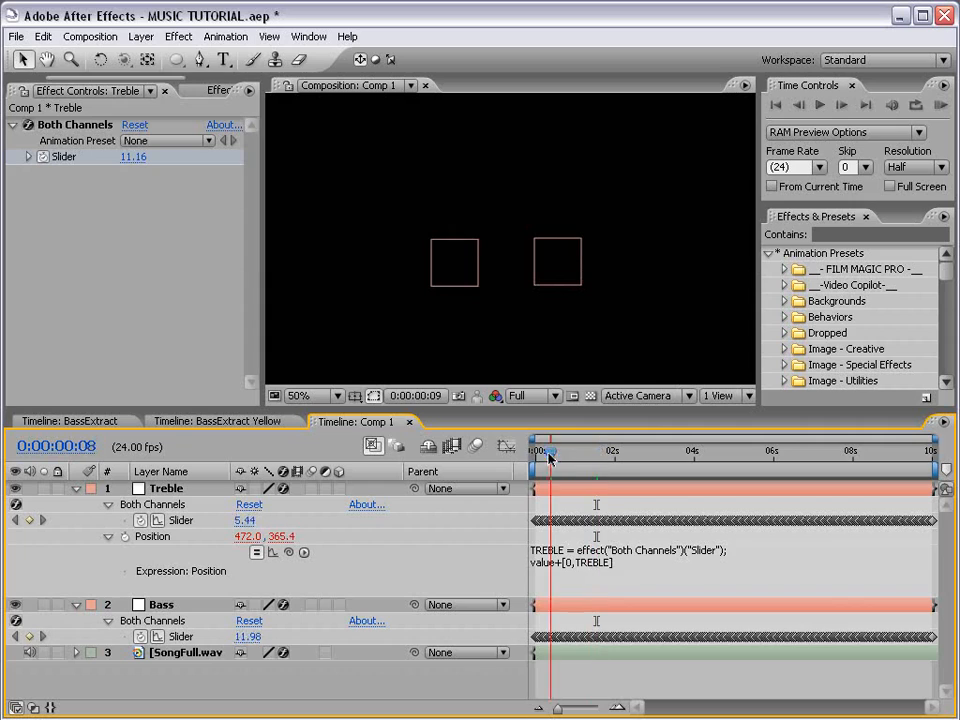
{"action": "left_click_drag", "start_coordinate": [549, 456], "coordinate": [519, 458]}
{"action": "key", "text": "space"}
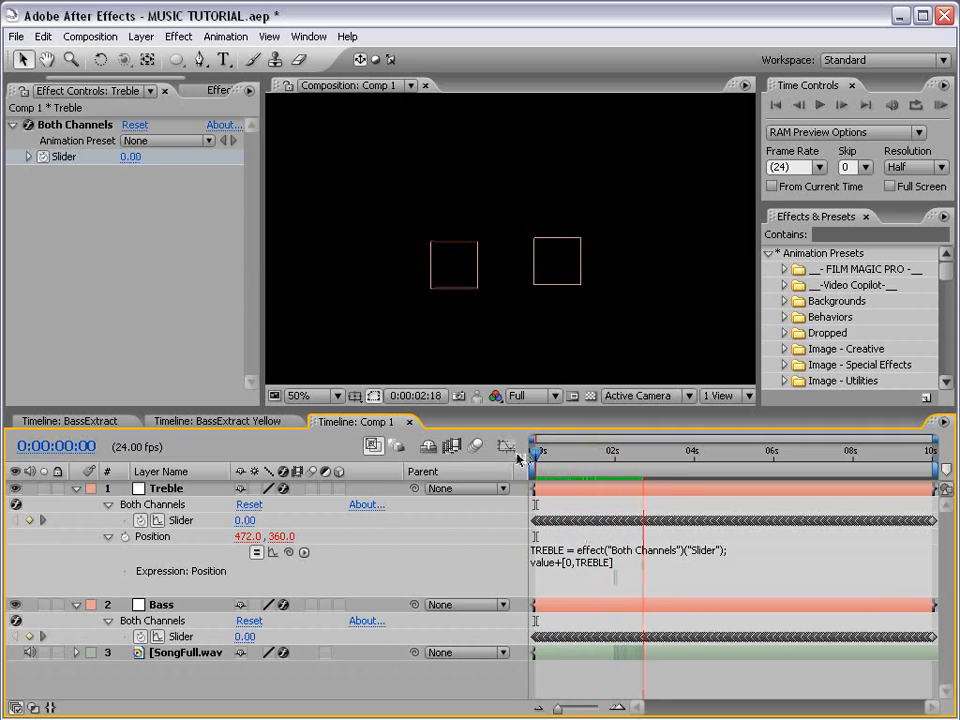
{"action": "left_click", "coordinate": [660, 456]}
{"action": "left_click_drag", "start_coordinate": [647, 458], "coordinate": [551, 470]}
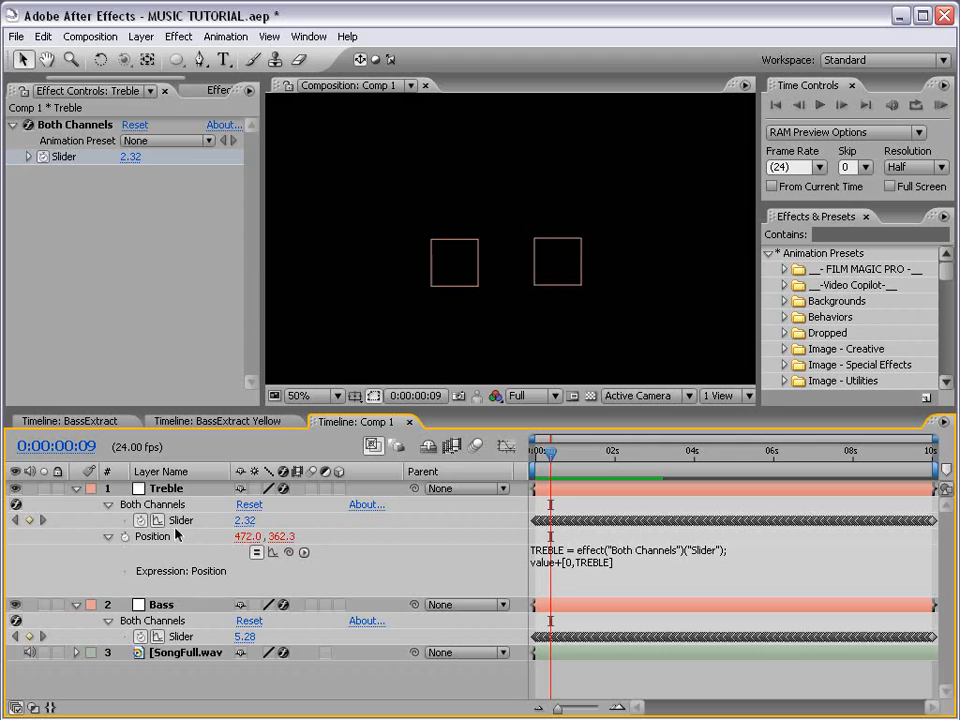
Add an expression to the Bass layer's Position linked to its own Both Channels slider, and enlarge the expression field.
{"action": "left_click", "coordinate": [162, 604]}
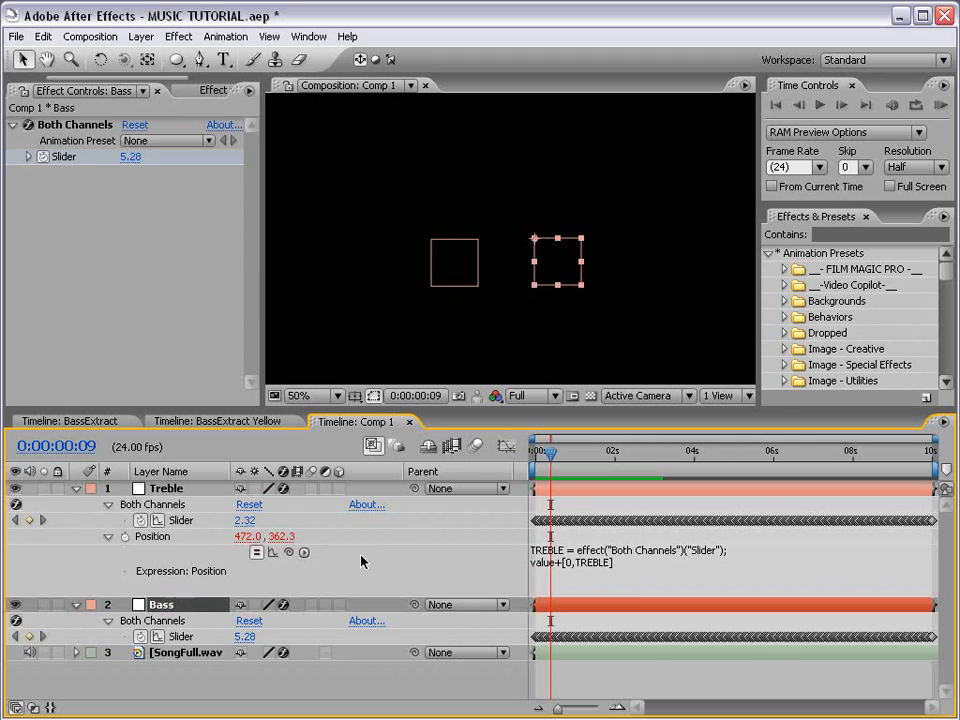
{"action": "key", "text": "p"}
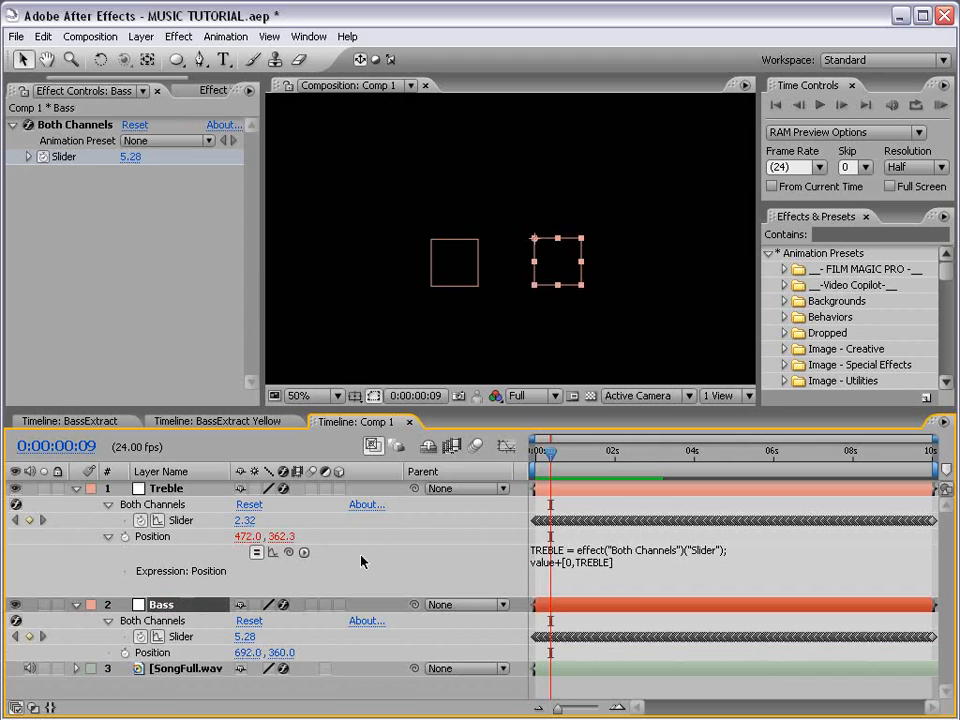
{"action": "left_click", "coordinate": [122, 652], "text": "alt"}
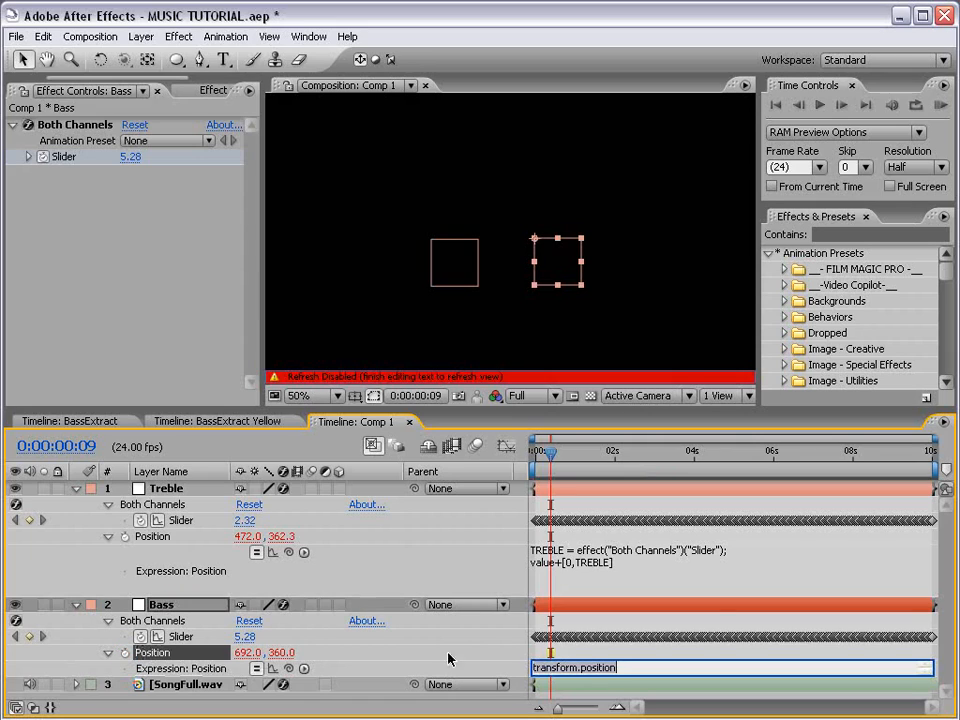
{"action": "left_click_drag", "start_coordinate": [288, 668], "coordinate": [186, 636]}
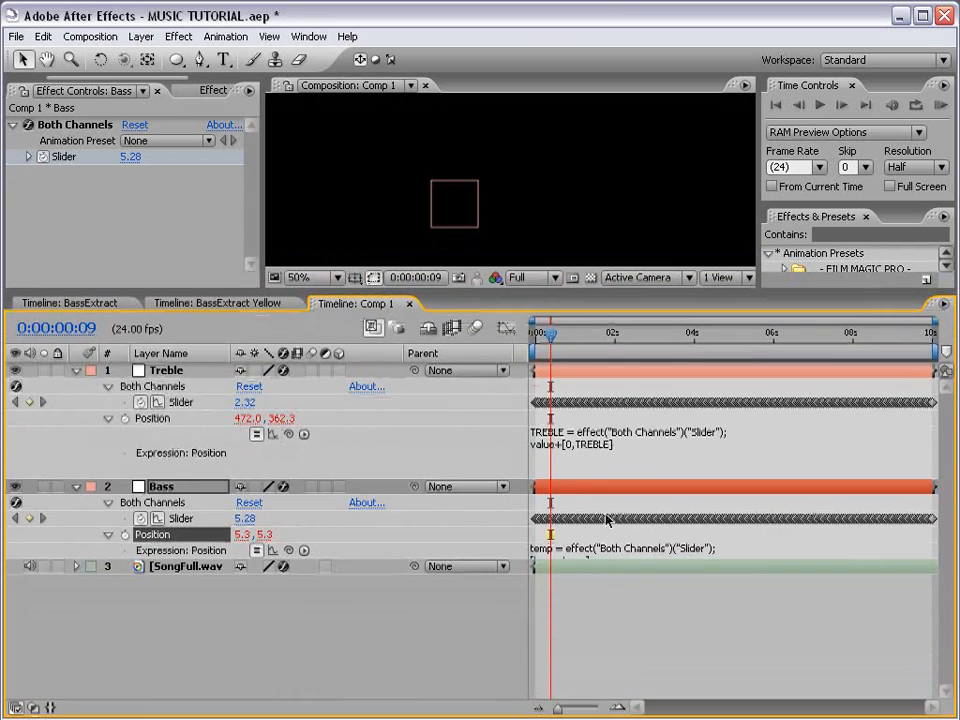
{"action": "left_click", "coordinate": [600, 549]}
{"action": "left_click_drag", "start_coordinate": [580, 567], "coordinate": [582, 628]}
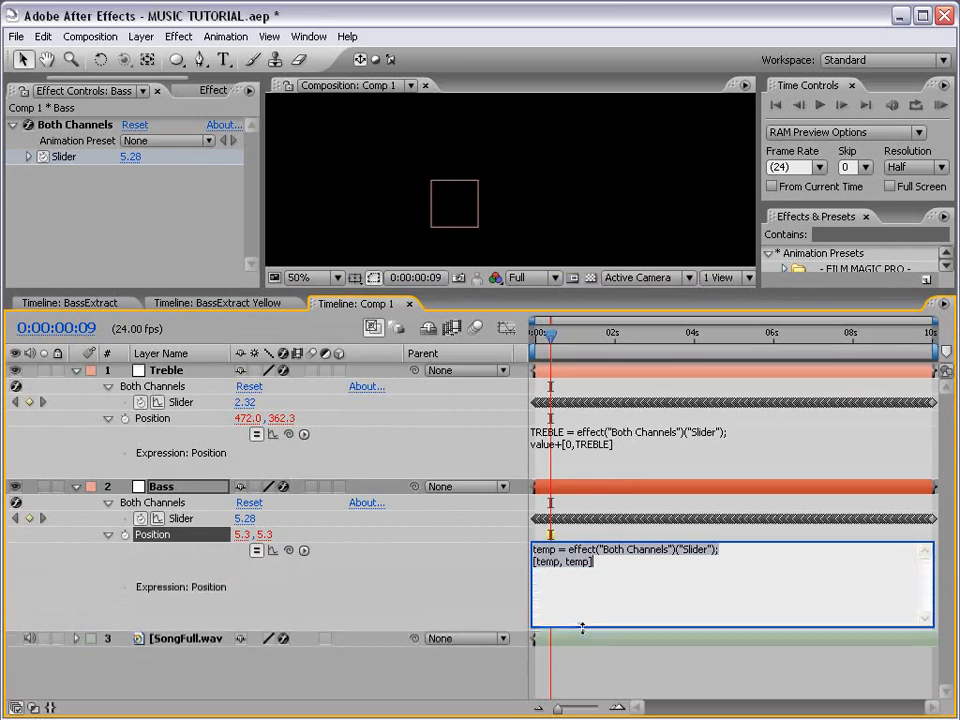
Rename the variable to BASS in Bass's Position expression and make its second line value+[0, BASS].
{"action": "left_click", "coordinate": [557, 549]}
{"action": "left_click_drag", "start_coordinate": [557, 549], "coordinate": [533, 549]}
{"action": "type", "text": "B"}
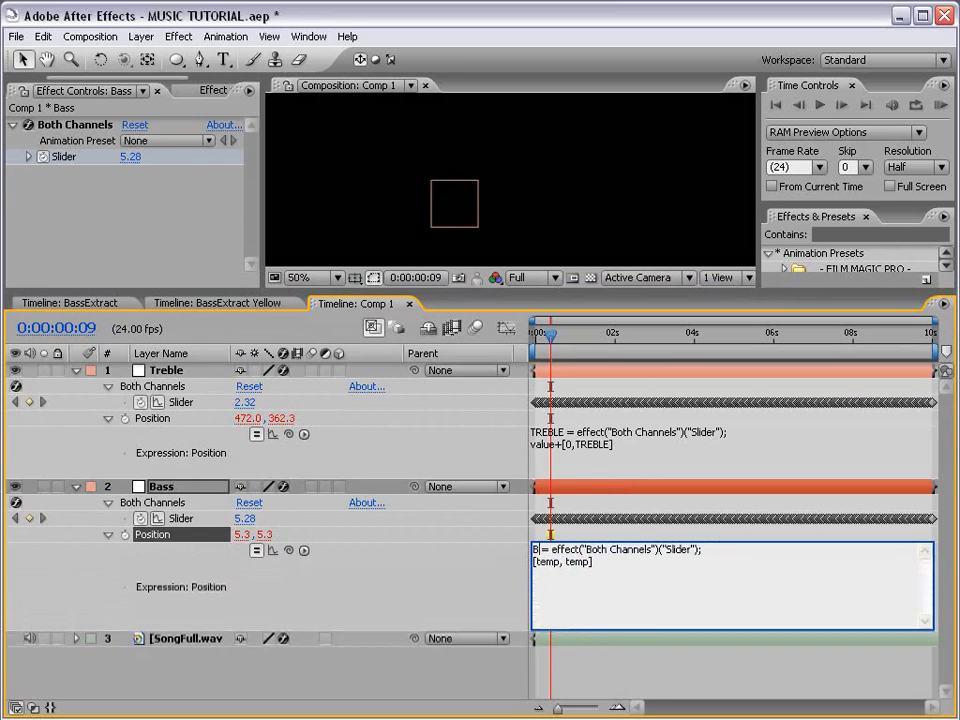
{"action": "type", "text": "ASS"}
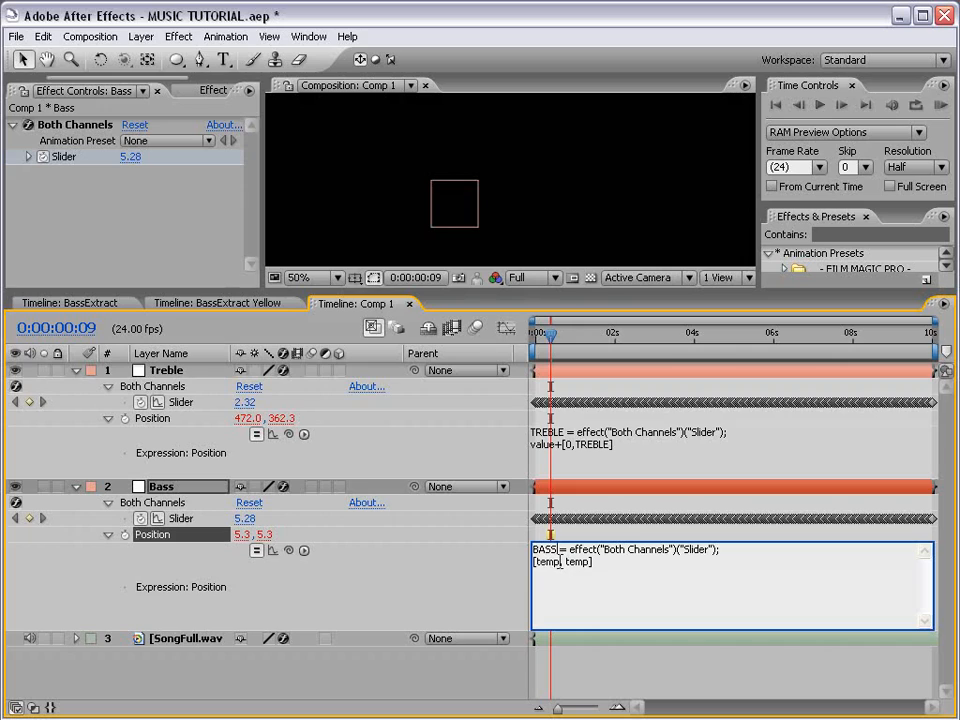
{"action": "left_click_drag", "start_coordinate": [560, 563], "coordinate": [541, 563]}
{"action": "type", "text": "0"}
{"action": "double_click", "coordinate": [568, 562]}
{"action": "type", "text": "value+"}
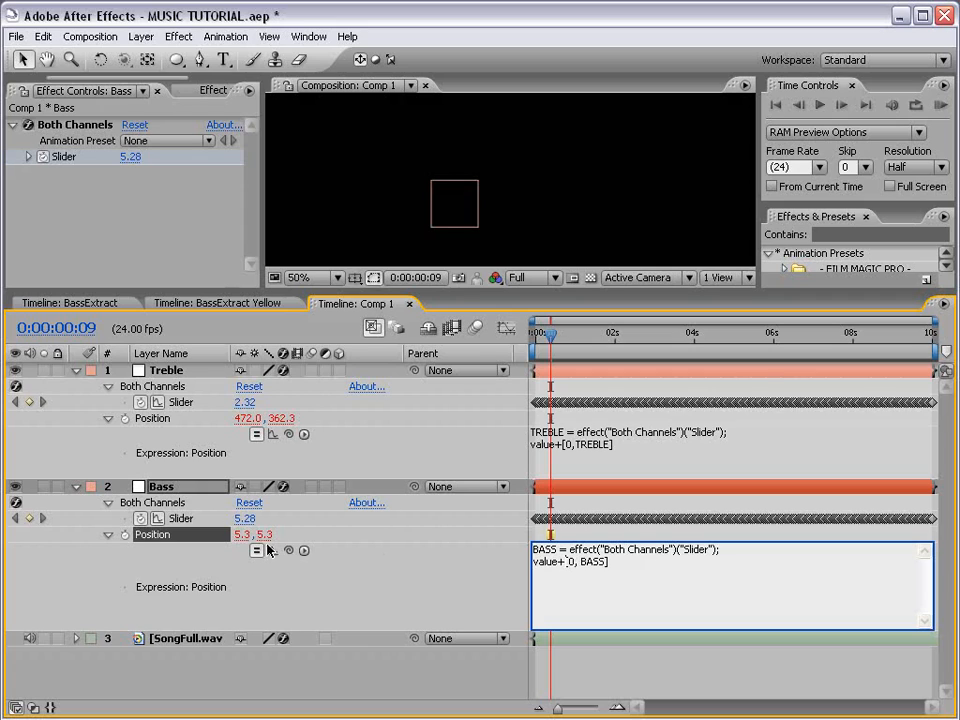
{"action": "left_click", "coordinate": [610, 671]}
Enlarge the composition view, preview both nulls moving to the music, and save the project.
{"action": "left_click_drag", "start_coordinate": [534, 298], "coordinate": [523, 386]}
{"action": "key", "text": "KP_0"}
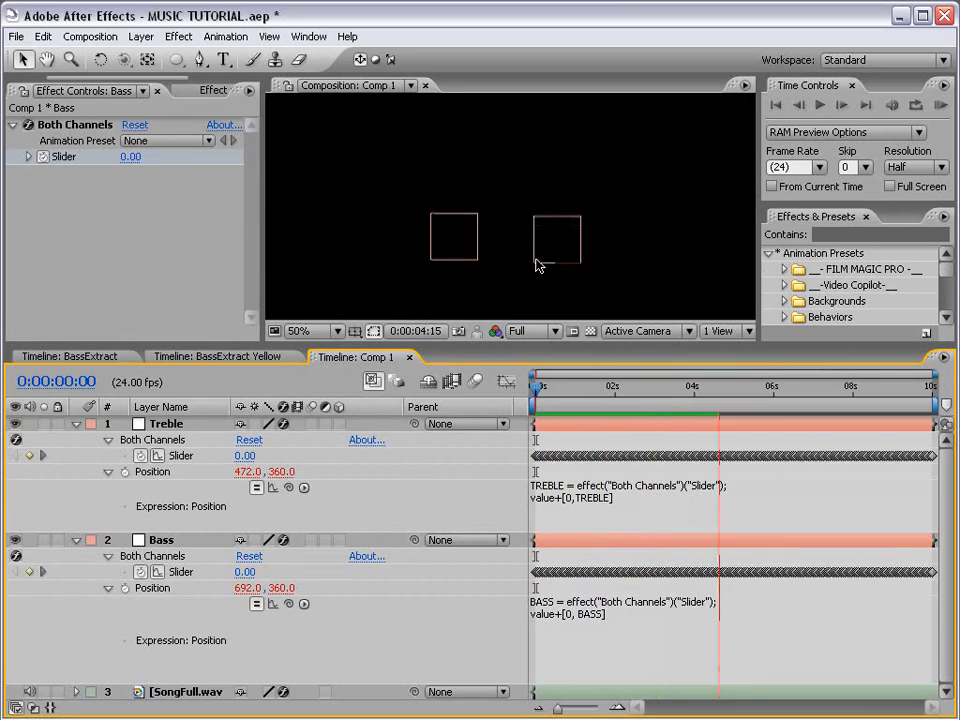
{"action": "key", "text": "space"}
{"action": "key", "text": "ctrl+s"}
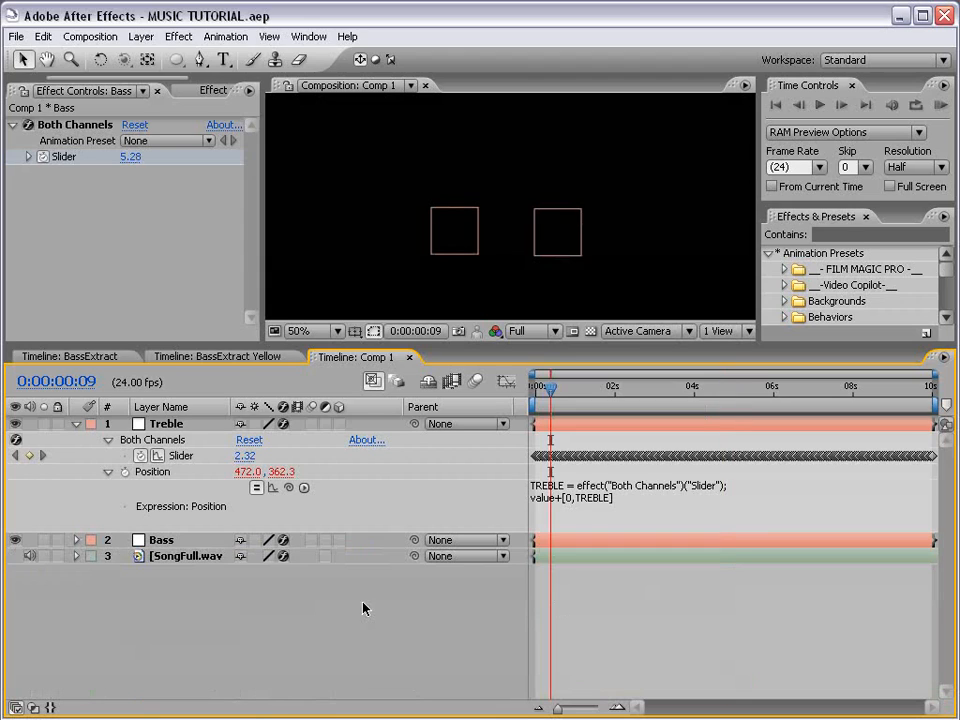
Add an expression reading value to the Treble layer's Both Channels slider, and scrub to 0:00:01:08.
{"action": "left_click", "coordinate": [141, 455], "text": "alt"}
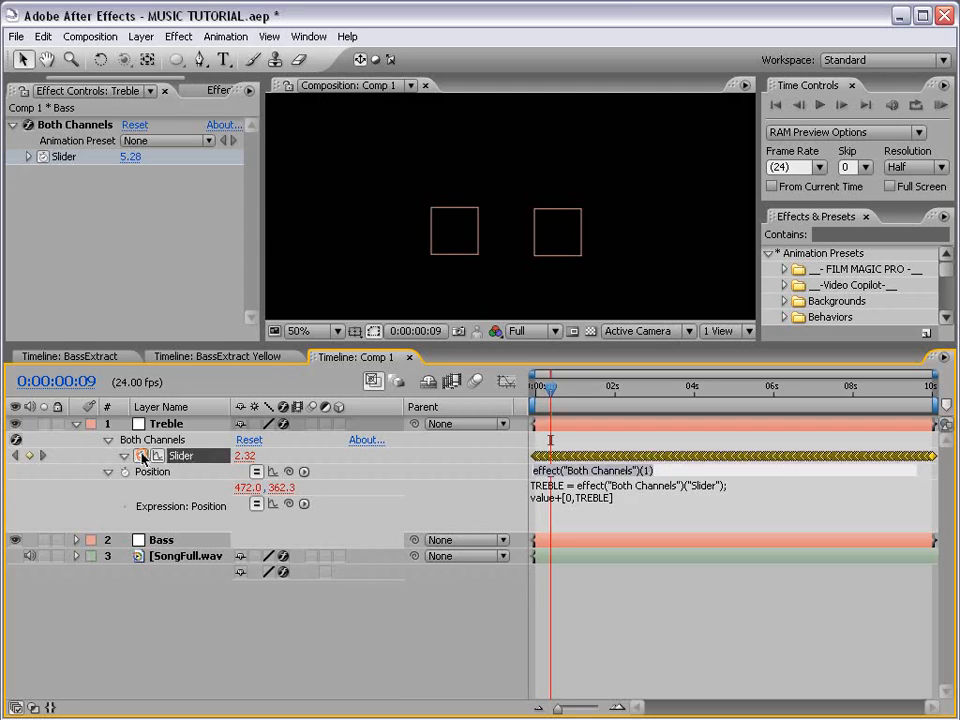
{"action": "left_click_drag", "start_coordinate": [559, 479], "coordinate": [562, 524]}
{"action": "left_click_drag", "start_coordinate": [653, 490], "coordinate": [527, 495]}
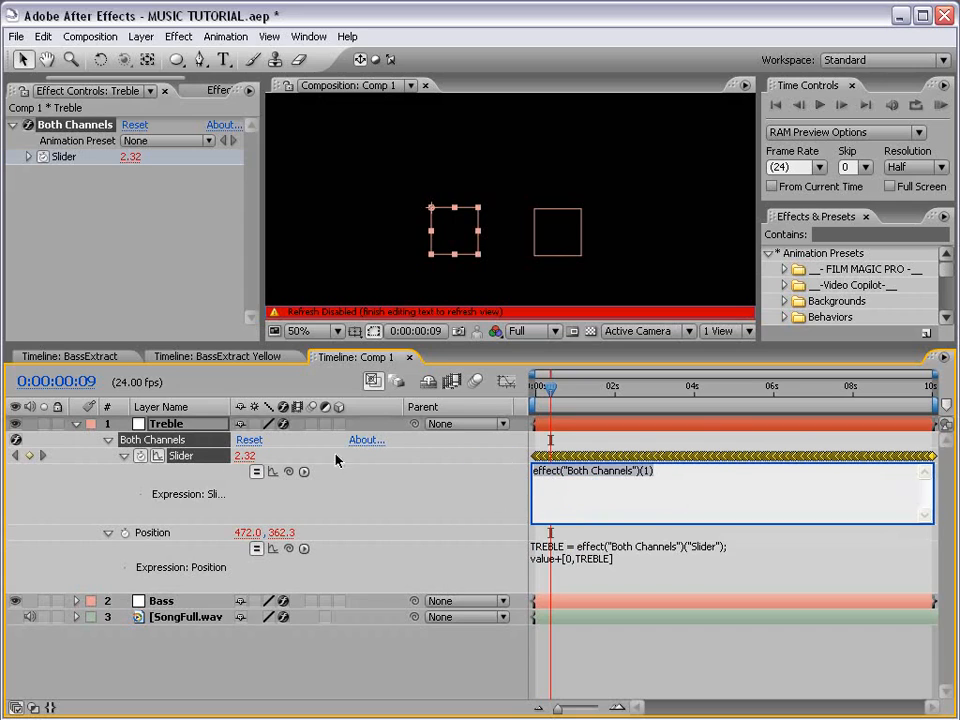
{"action": "left_click_drag", "start_coordinate": [681, 495], "coordinate": [593, 482]}
{"action": "key", "text": "ctrl+a"}
{"action": "key", "text": "BackSpace"}
{"action": "type", "text": "value"}
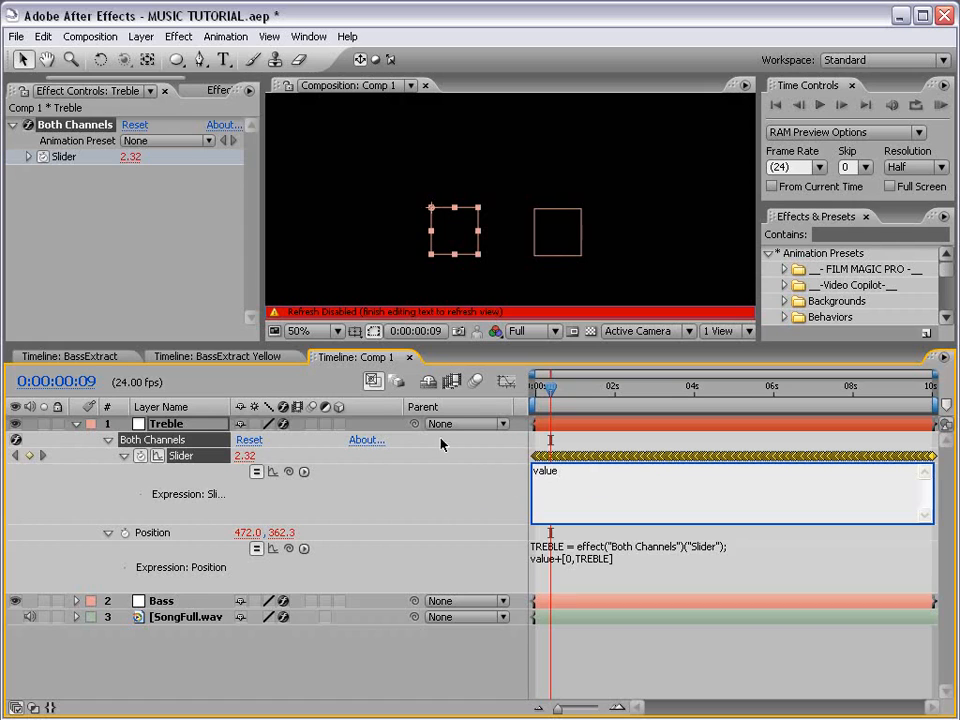
{"action": "left_click", "coordinate": [440, 562]}
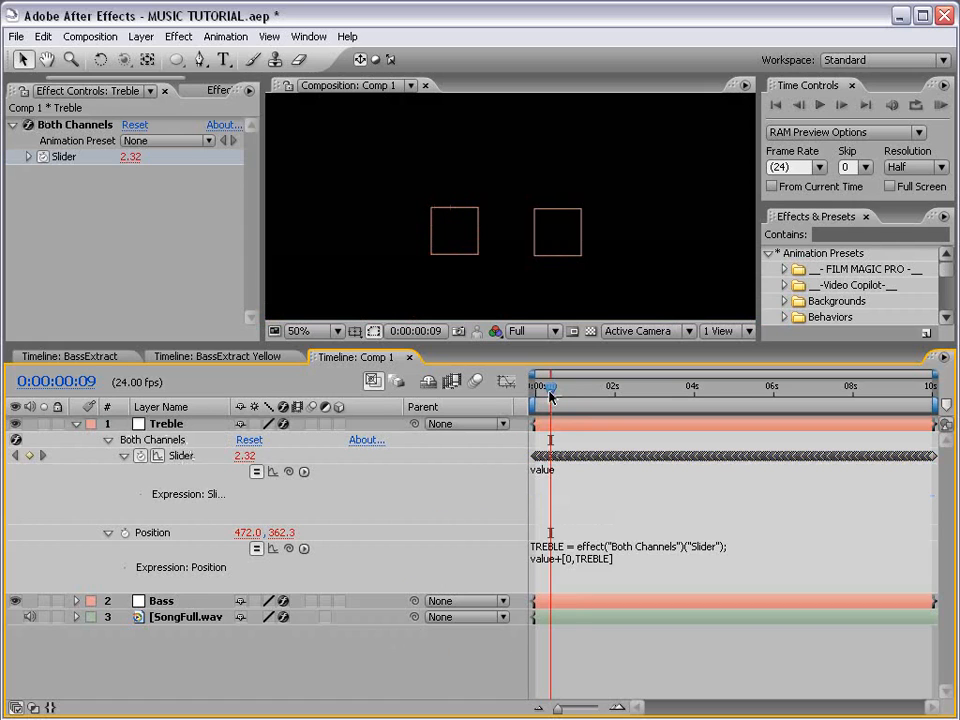
{"action": "left_click_drag", "start_coordinate": [551, 390], "coordinate": [588, 400]}
Replace the Treble slider's expression with linear(value,0,100,0,500) and shorten its expression field.
{"action": "left_click", "coordinate": [553, 475]}
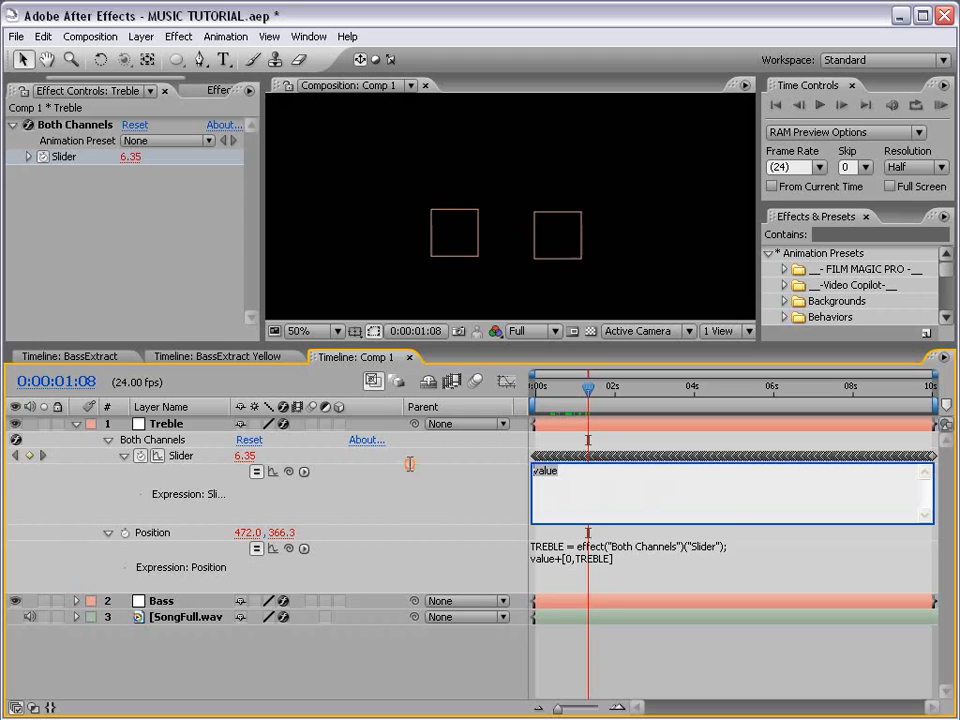
{"action": "double_click", "coordinate": [558, 471]}
{"action": "left_click", "coordinate": [605, 498]}
{"action": "left_click_drag", "start_coordinate": [571, 473], "coordinate": [484, 475]}
{"action": "type", "text": "linear(value"}
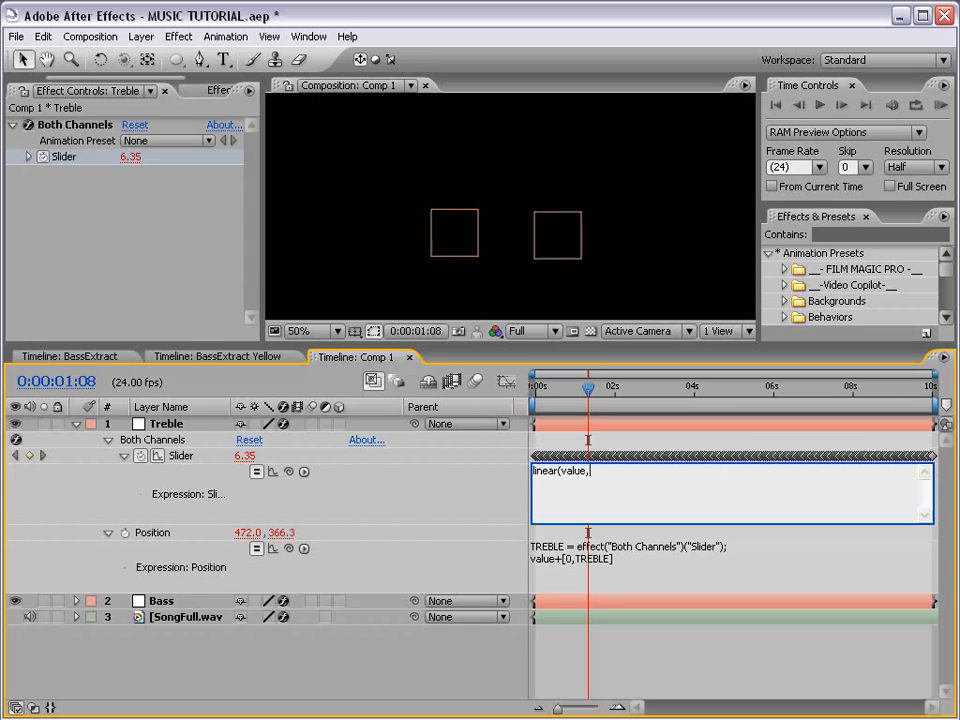
{"action": "type", "text": ",100,0,50"}
{"action": "type", "text": "0,100,0,500"}
{"action": "type", "text": ")"}
{"action": "left_click_drag", "start_coordinate": [551, 522], "coordinate": [548, 507]}
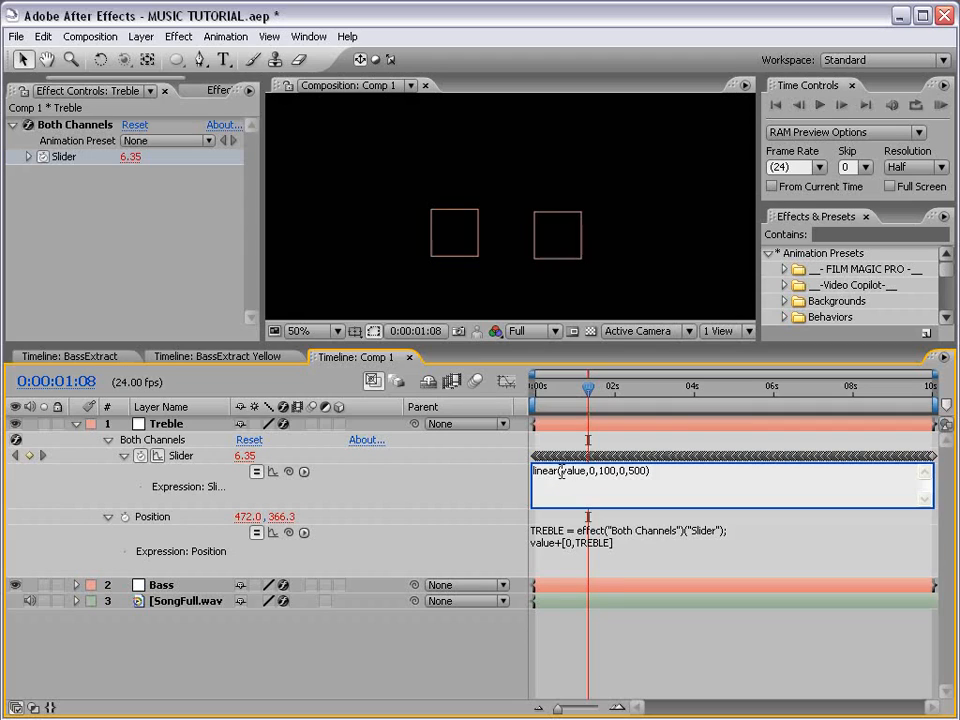
Review the value and range arguments of the Treble slider's linear expression, and apply it.
{"action": "left_click_drag", "start_coordinate": [561, 472], "coordinate": [584, 473]}
{"action": "left_click", "coordinate": [591, 471]}
{"action": "left_click", "coordinate": [608, 474]}
{"action": "left_click", "coordinate": [656, 482]}
{"action": "left_click", "coordinate": [545, 442]}
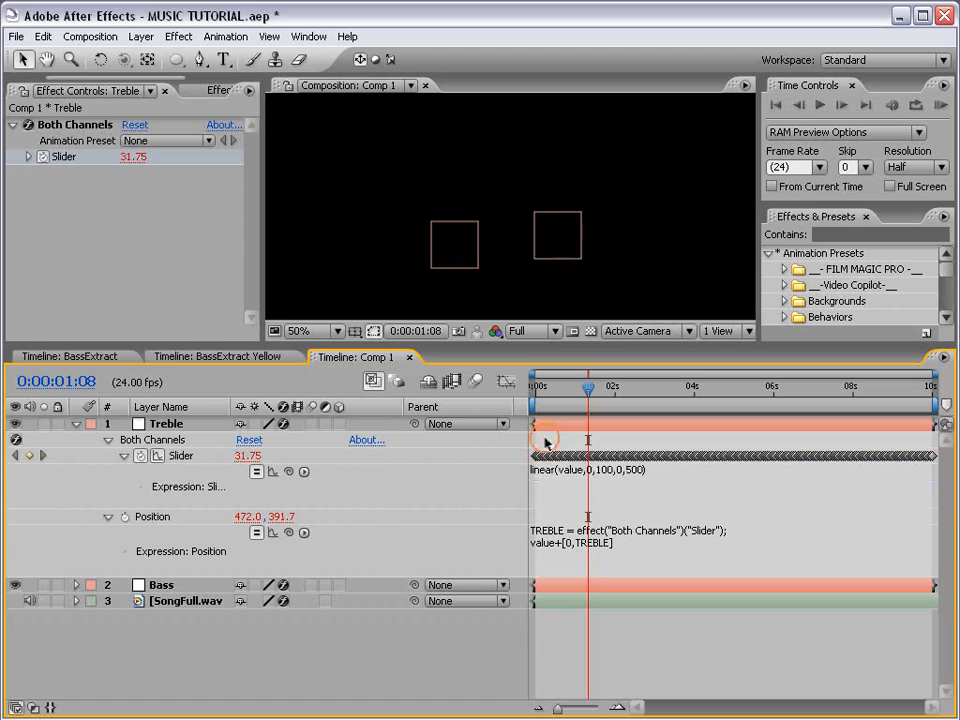
{"action": "left_click", "coordinate": [183, 457]}
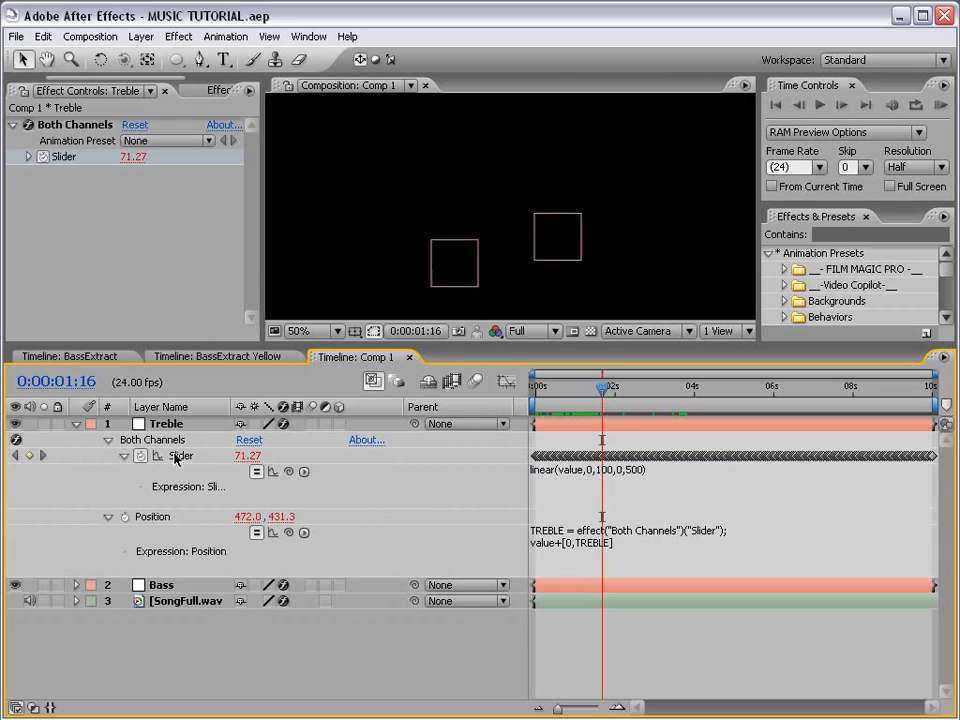
Examine the Treble slider's keyframe values on a time-zoomed graph of the opening seconds, including the peak at 0:00:00:23.
{"action": "left_click", "coordinate": [505, 384]}
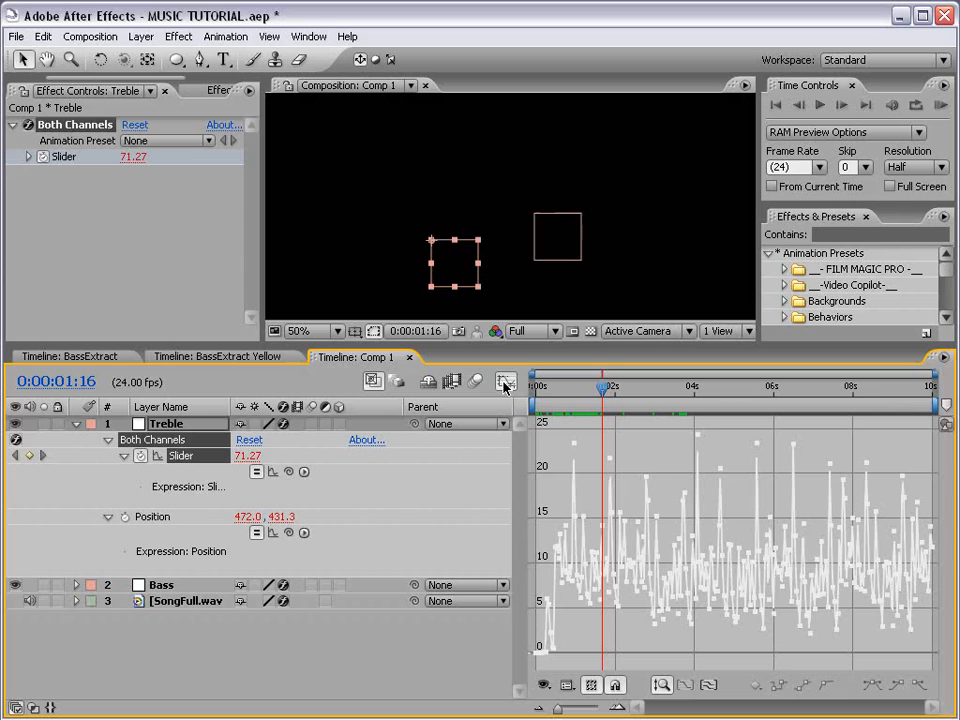
{"action": "left_click", "coordinate": [617, 707]}
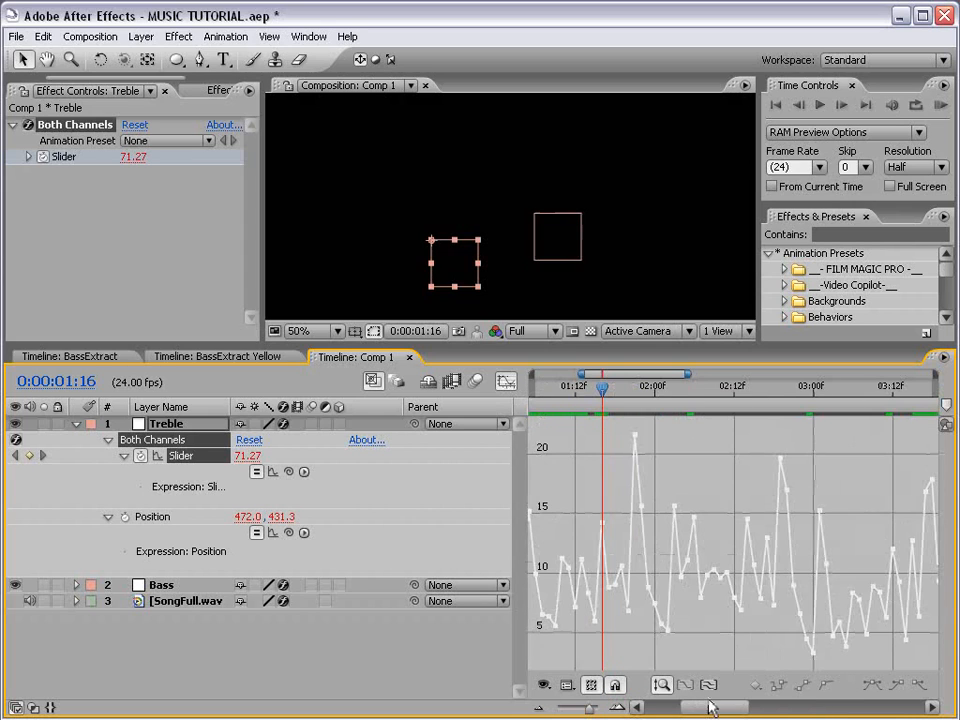
{"action": "left_click_drag", "start_coordinate": [681, 705], "coordinate": [655, 706]}
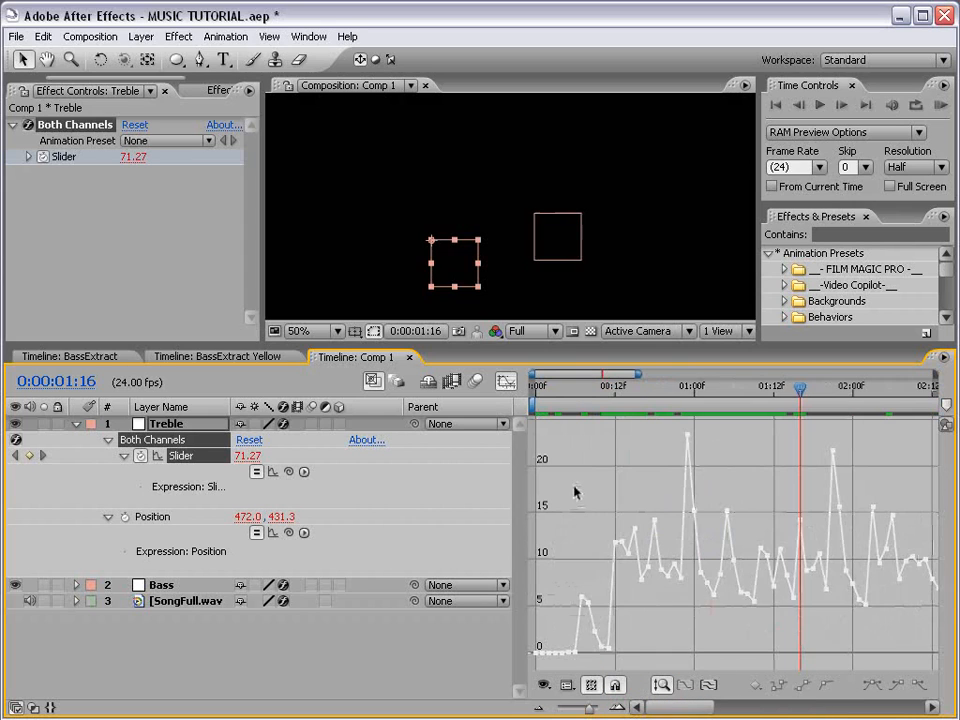
{"action": "left_click", "coordinate": [688, 386]}
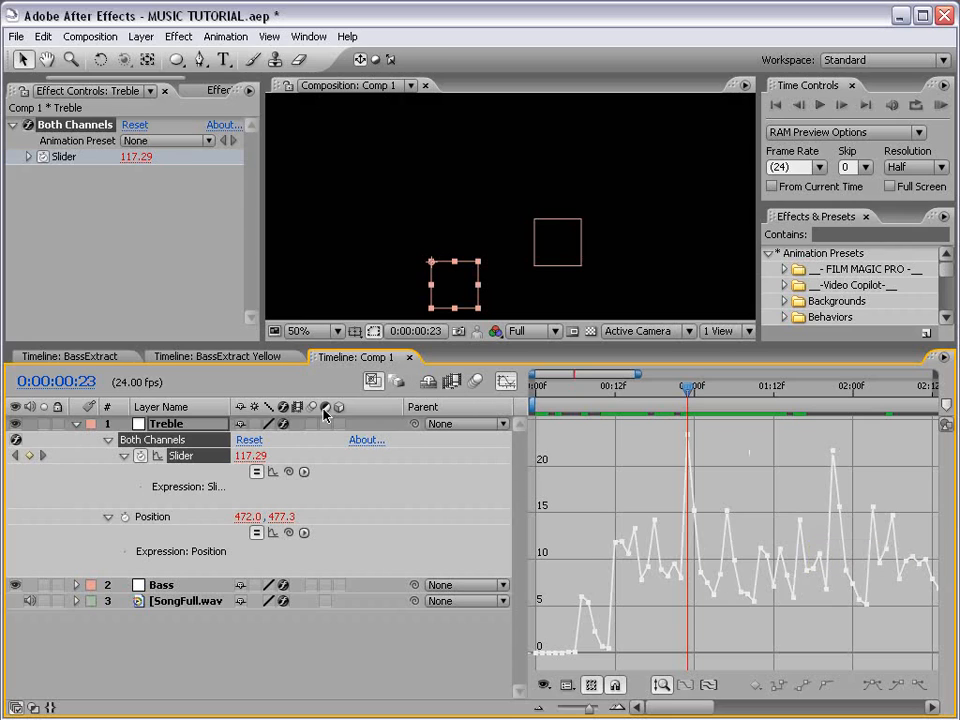
{"action": "left_click", "coordinate": [507, 392]}
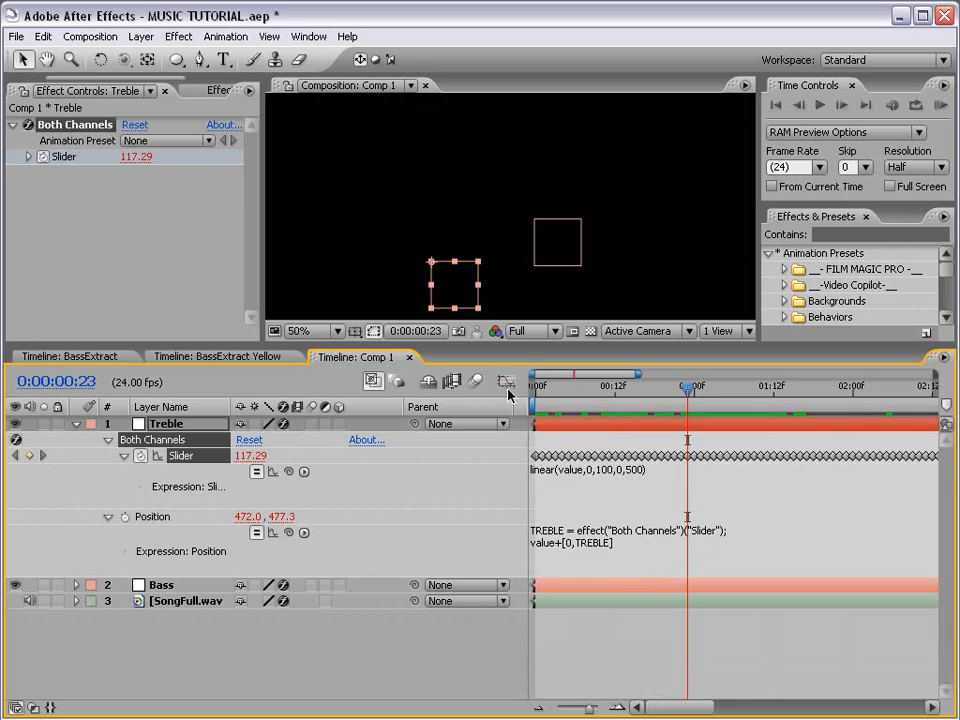
Set the input range of the Treble slider's linear expression to 8 and 50, making it linear(value,8,50,0,500).
{"action": "left_click", "coordinate": [593, 470]}
{"action": "left_click", "coordinate": [593, 470]}
{"action": "type", "text": "0,"}
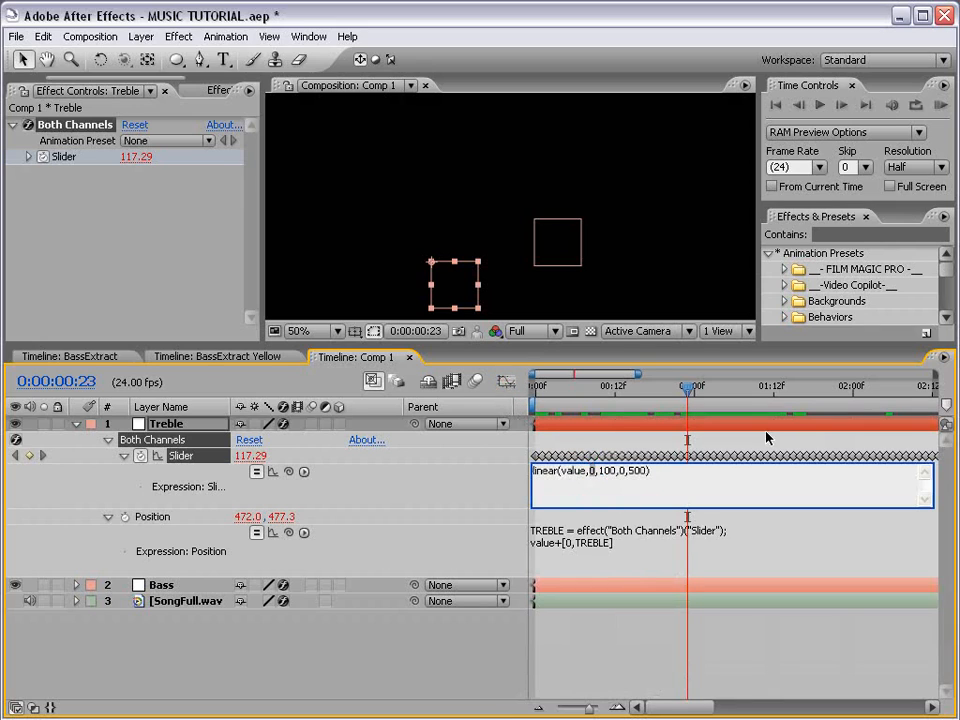
{"action": "type", "text": "8"}
{"action": "type", "text": "50"}
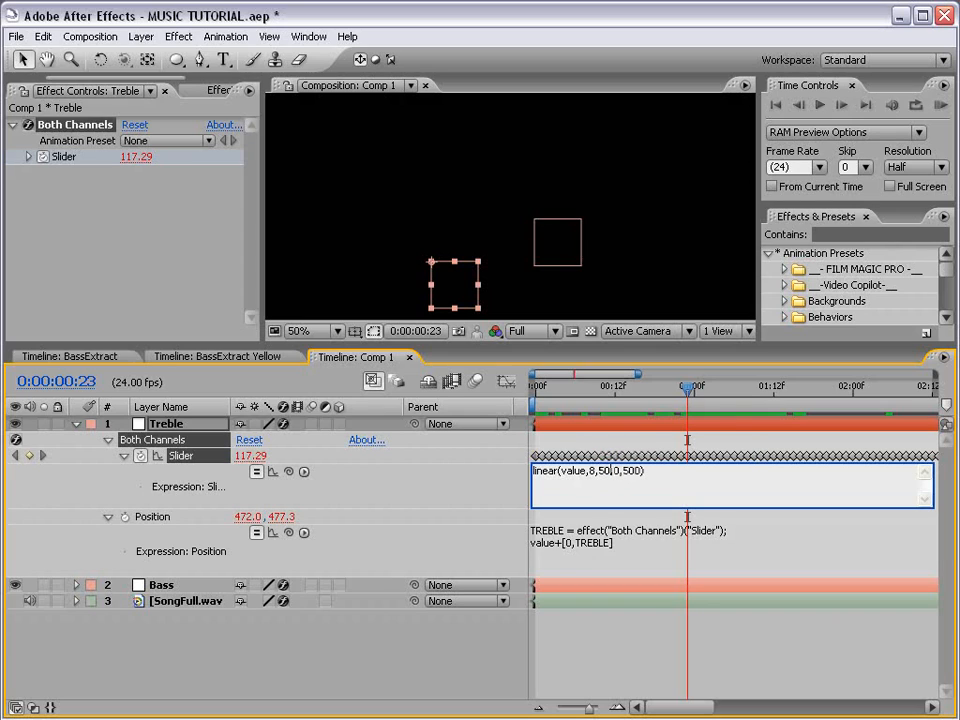
{"action": "left_click", "coordinate": [600, 519]}
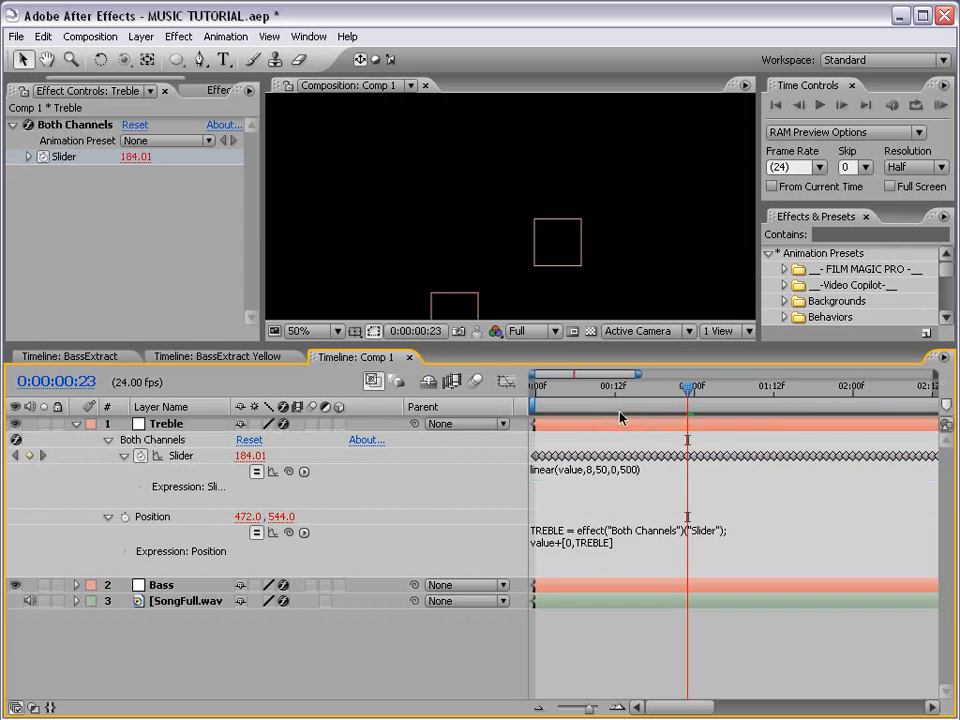
Compare the Treble slider's value with its expression enabled and disabled at several frames between 0:00:00:11 and 0:00:01:03.
{"action": "left_click_drag", "start_coordinate": [648, 389], "coordinate": [609, 389]}
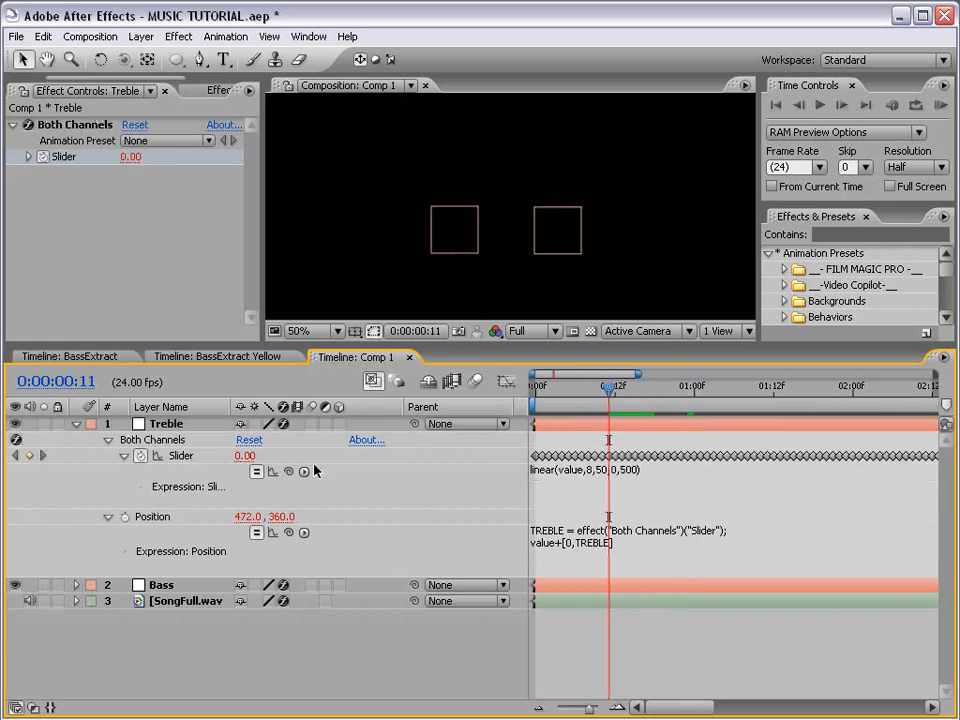
{"action": "left_click", "coordinate": [256, 471]}
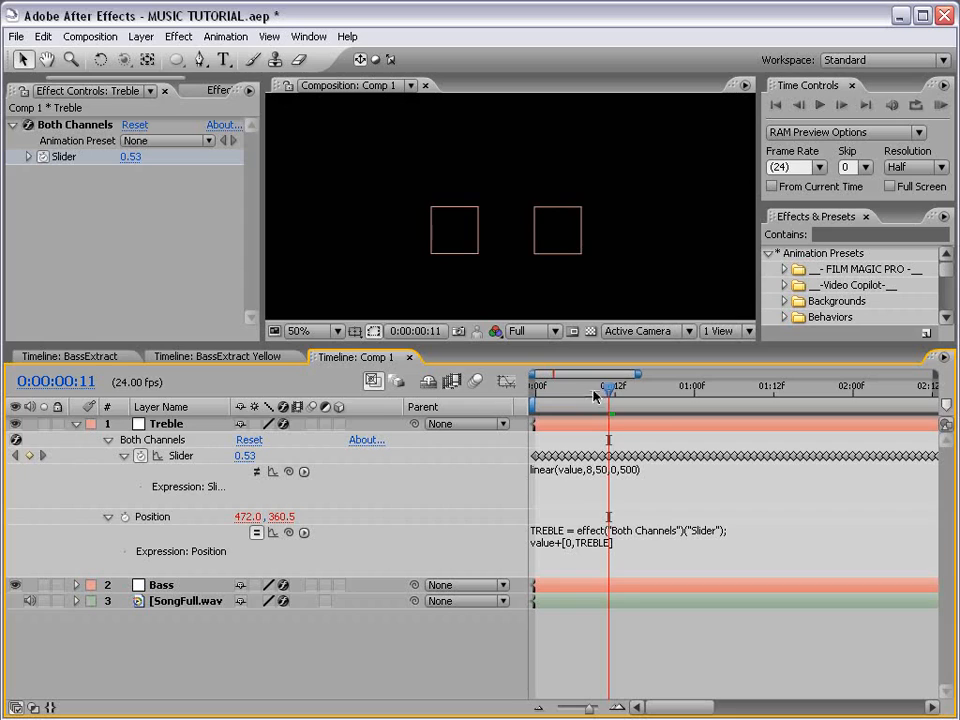
{"action": "left_click_drag", "start_coordinate": [609, 388], "coordinate": [635, 389]}
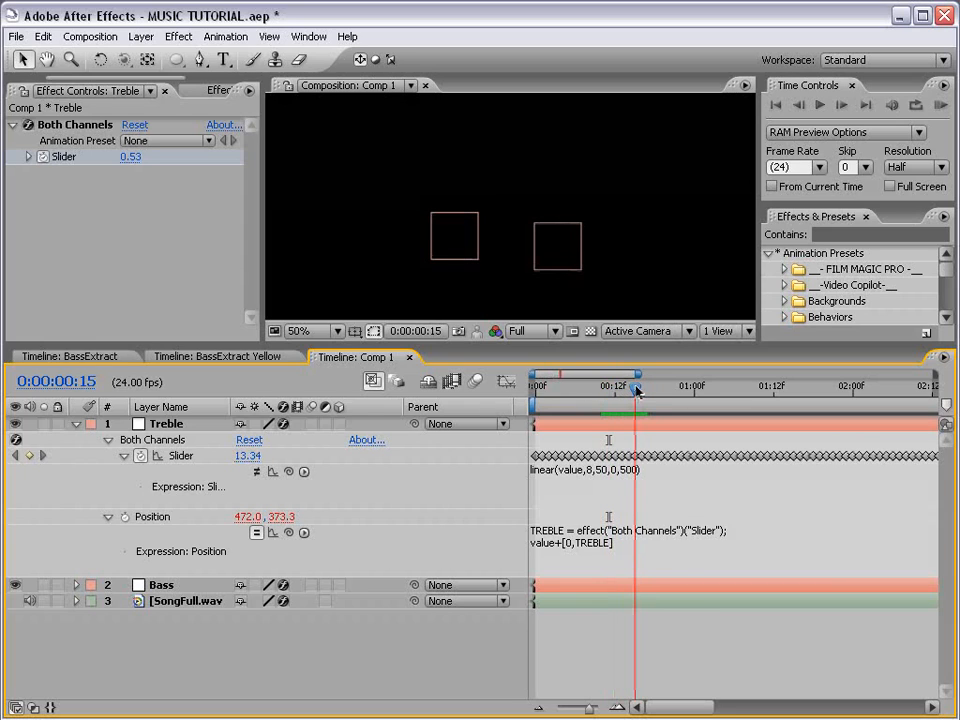
{"action": "left_click", "coordinate": [256, 471]}
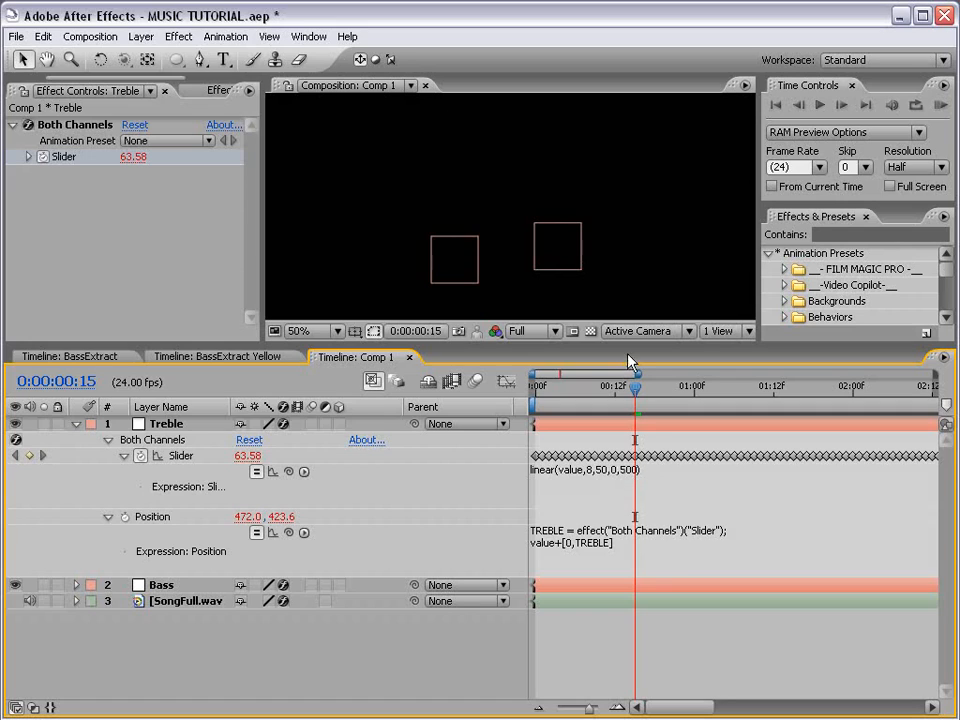
{"action": "left_click_drag", "start_coordinate": [634, 391], "coordinate": [647, 391]}
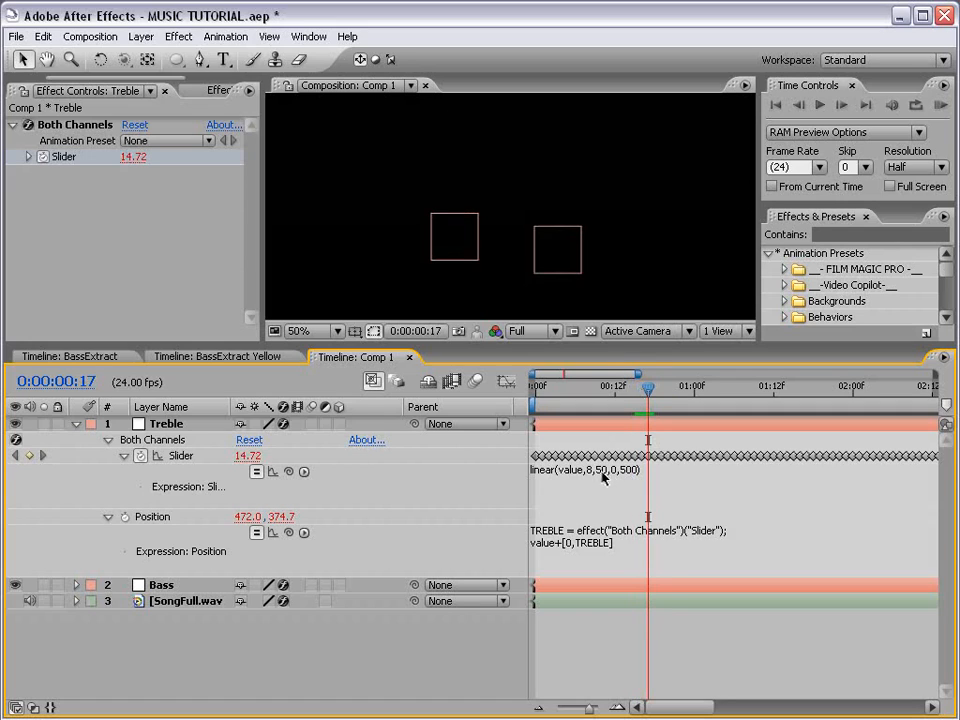
{"action": "left_click", "coordinate": [257, 471]}
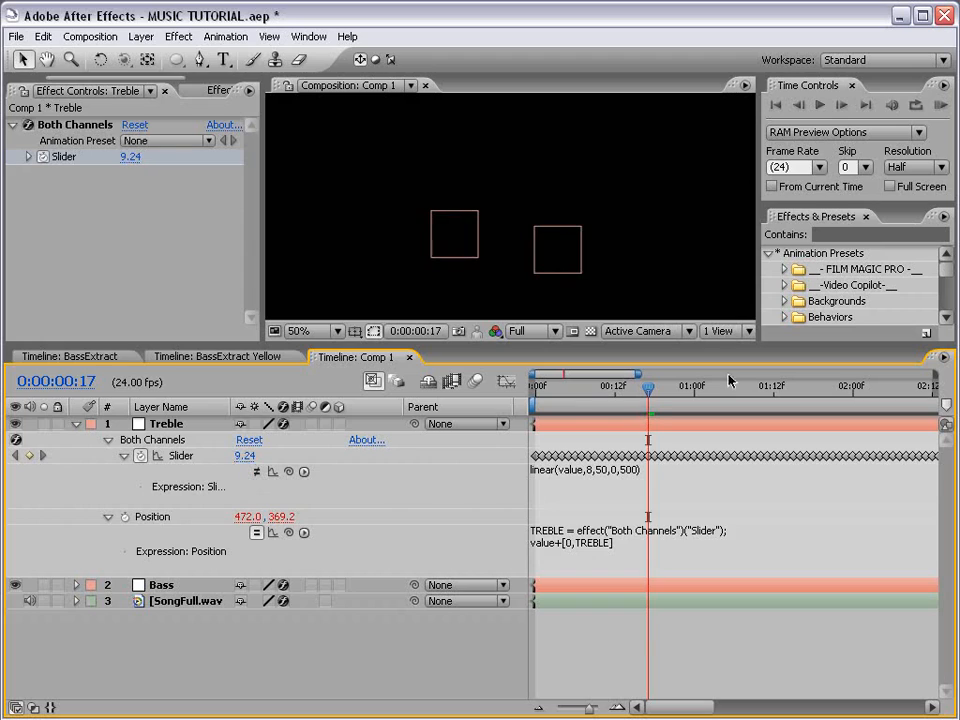
{"action": "key", "text": "space"}
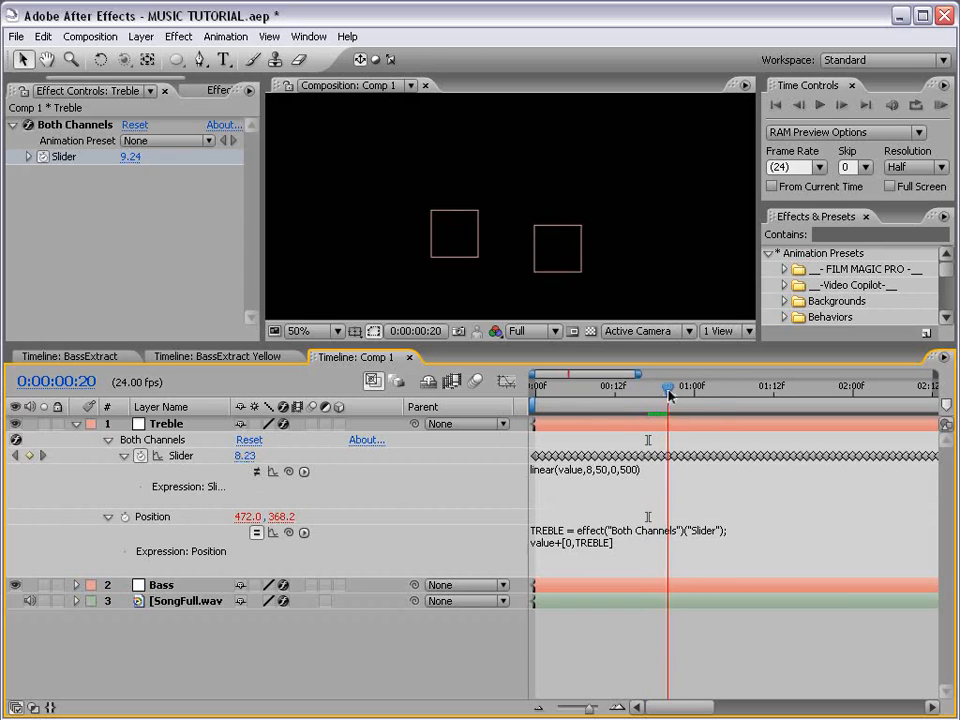
{"action": "left_click", "coordinate": [257, 472]}
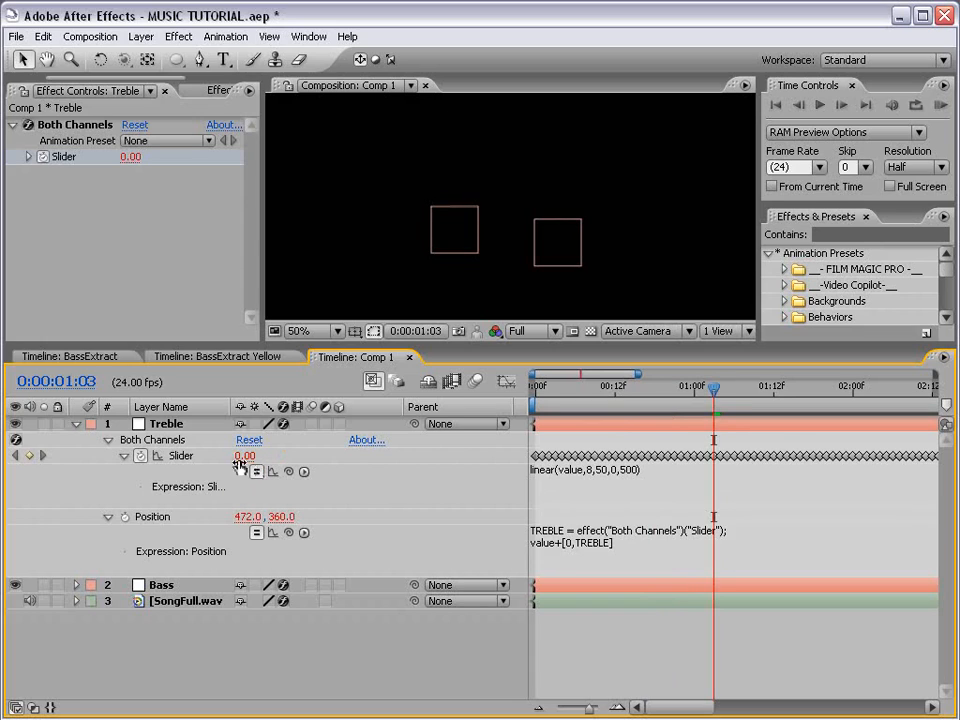
Set the input minimum of the Treble slider's linear expression to 10, making it linear(value,10,50,0,500).
{"action": "left_click", "coordinate": [592, 476]}
{"action": "double_click", "coordinate": [591, 471]}
{"action": "type", "text": "3"}
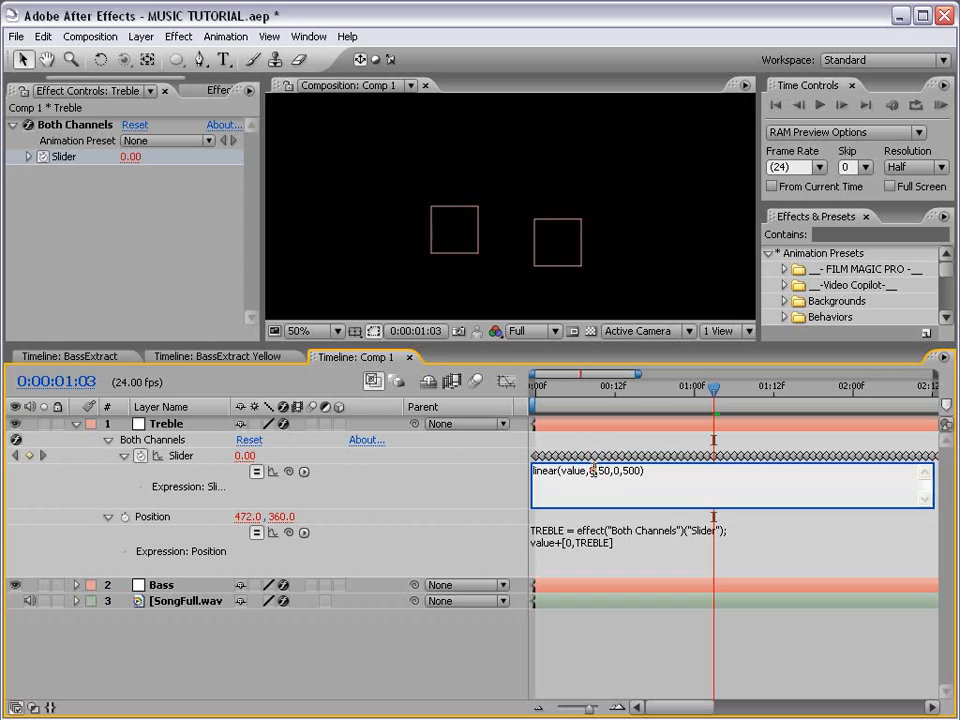
{"action": "key", "text": "BackSpace"}
{"action": "type", "text": "10"}
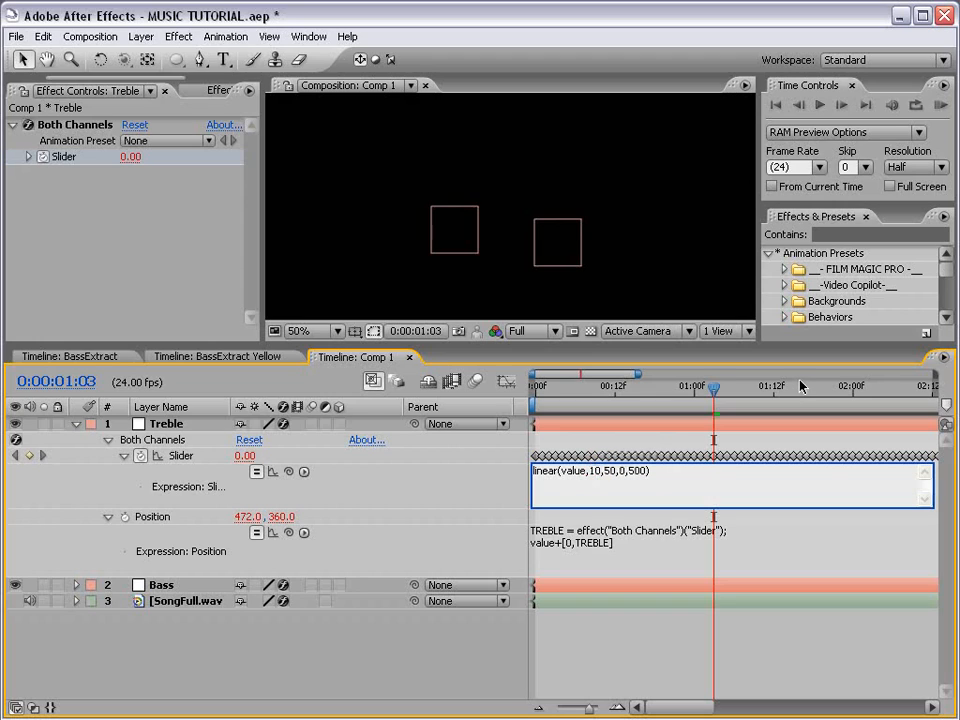
{"action": "left_click", "coordinate": [617, 441]}
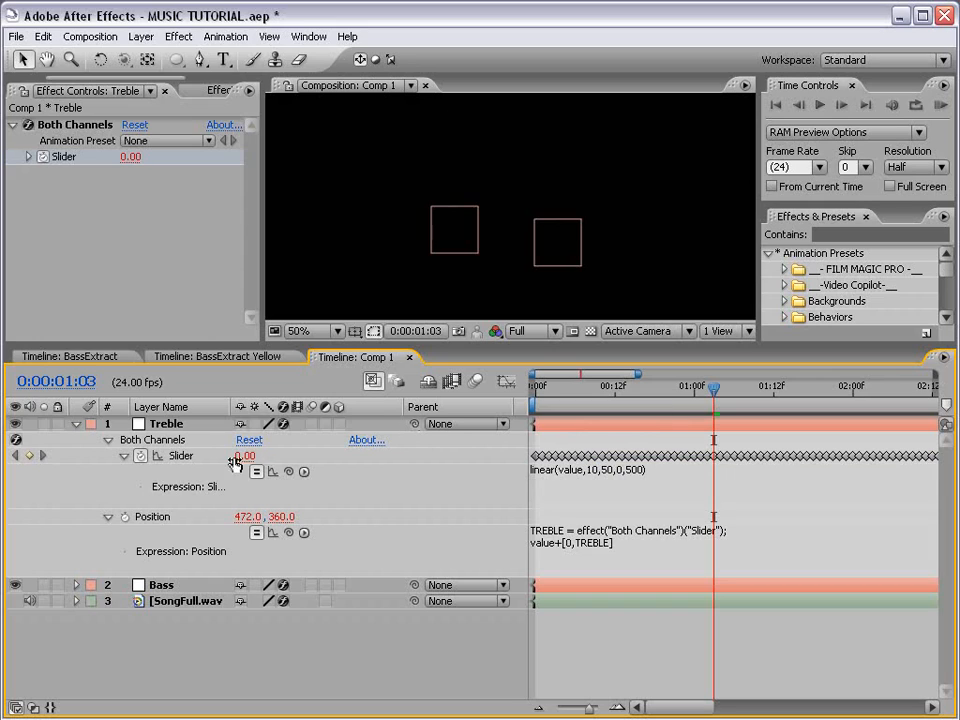
Graph the Treble slider's post-expression result against its original keyframe curve, and return to the layer bar view.
{"action": "left_click", "coordinate": [506, 383]}
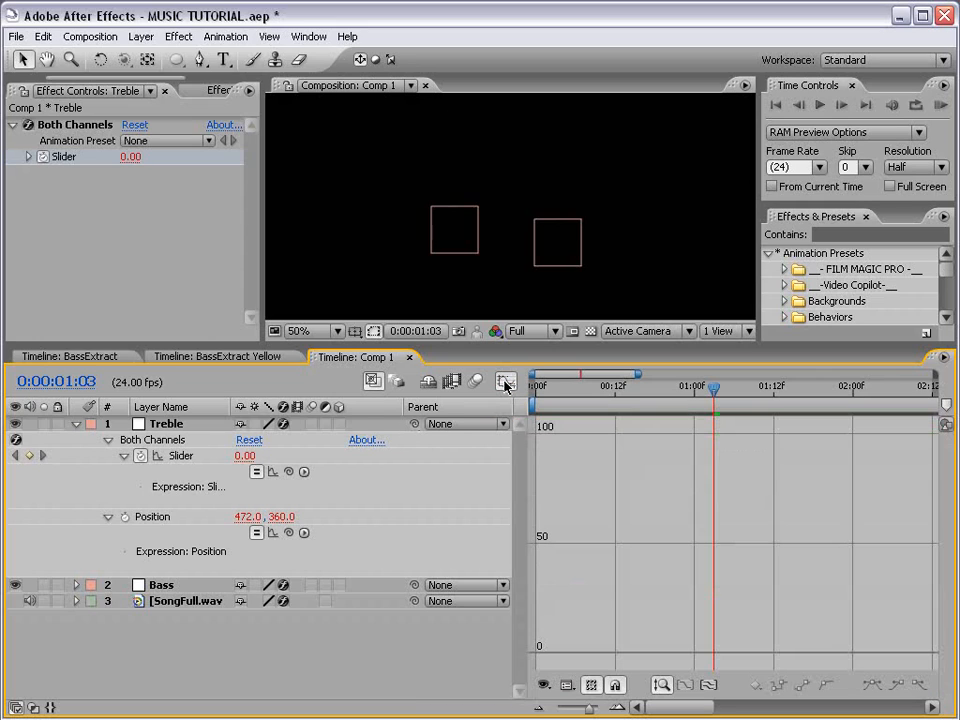
{"action": "left_click", "coordinate": [272, 473]}
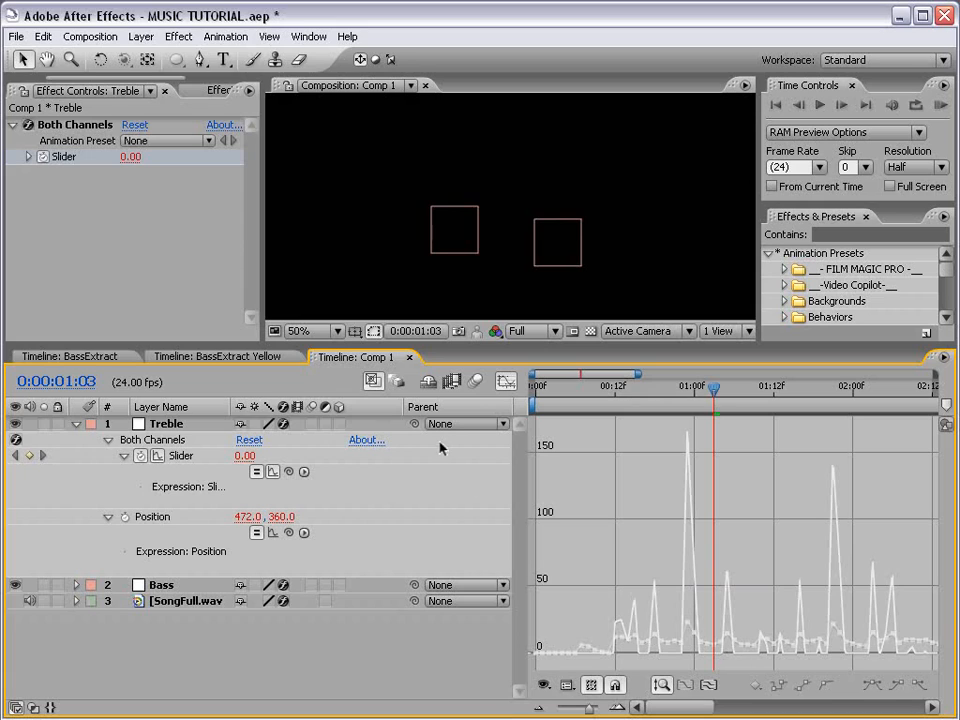
{"action": "left_click", "coordinate": [507, 380]}
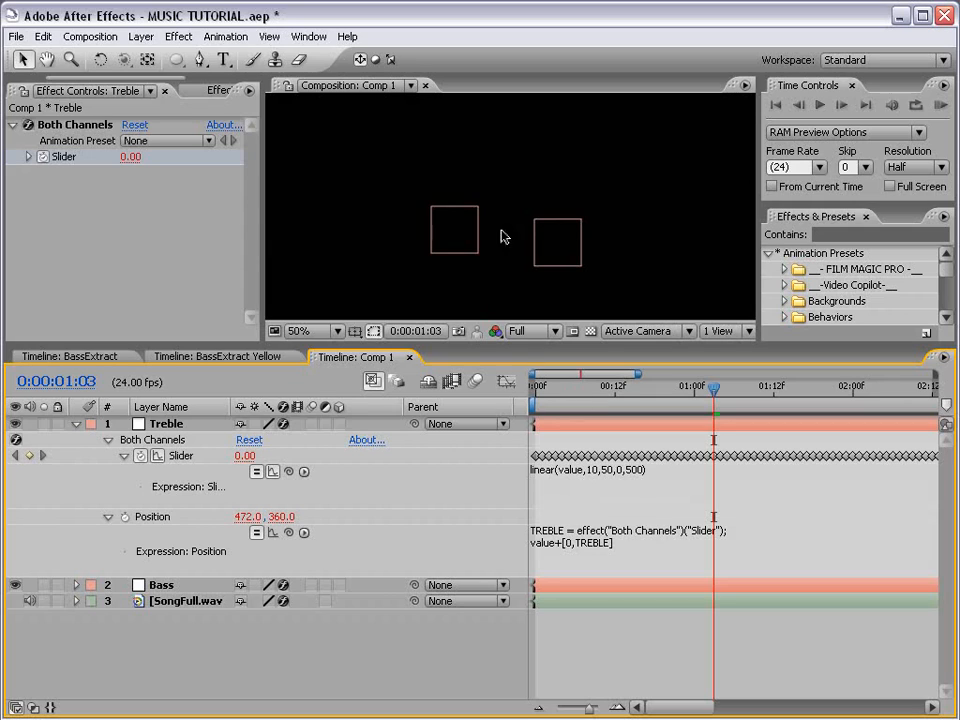
Preview the Treble and Bass nulls moving to the music from 0:00:00:06.
{"action": "left_click", "coordinate": [575, 399]}
{"action": "scroll", "coordinate": [491, 260], "scroll_direction": "down", "scroll_amount": 2}
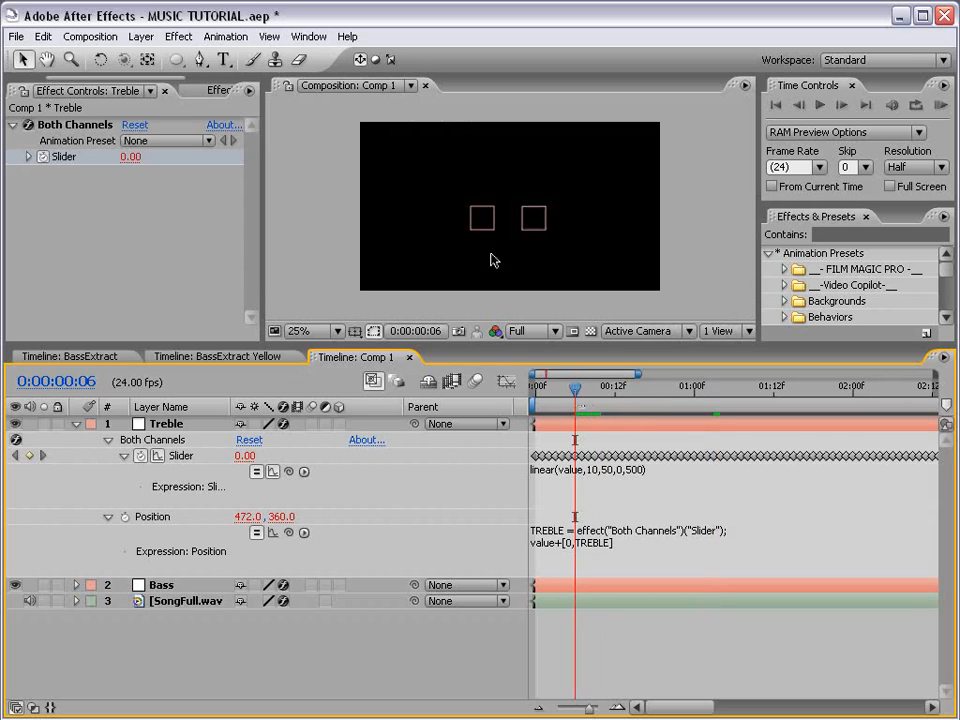
{"action": "scroll", "coordinate": [499, 268], "scroll_direction": "up", "scroll_amount": 2}
{"action": "key", "text": "KP_0"}
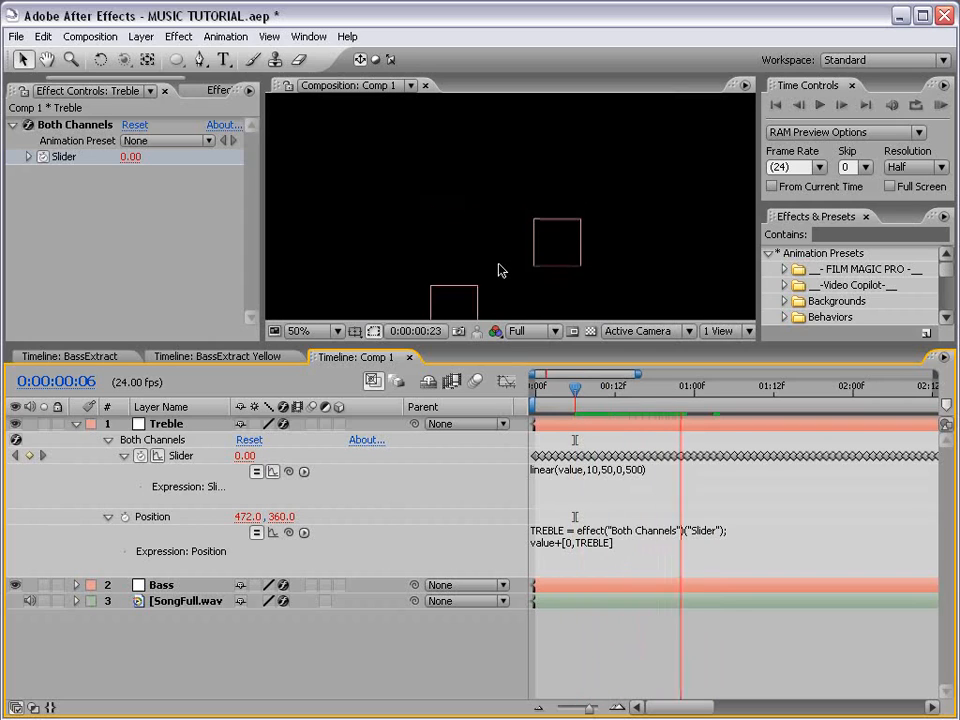
{"action": "scroll", "coordinate": [499, 270], "scroll_direction": "down", "scroll_amount": 2}
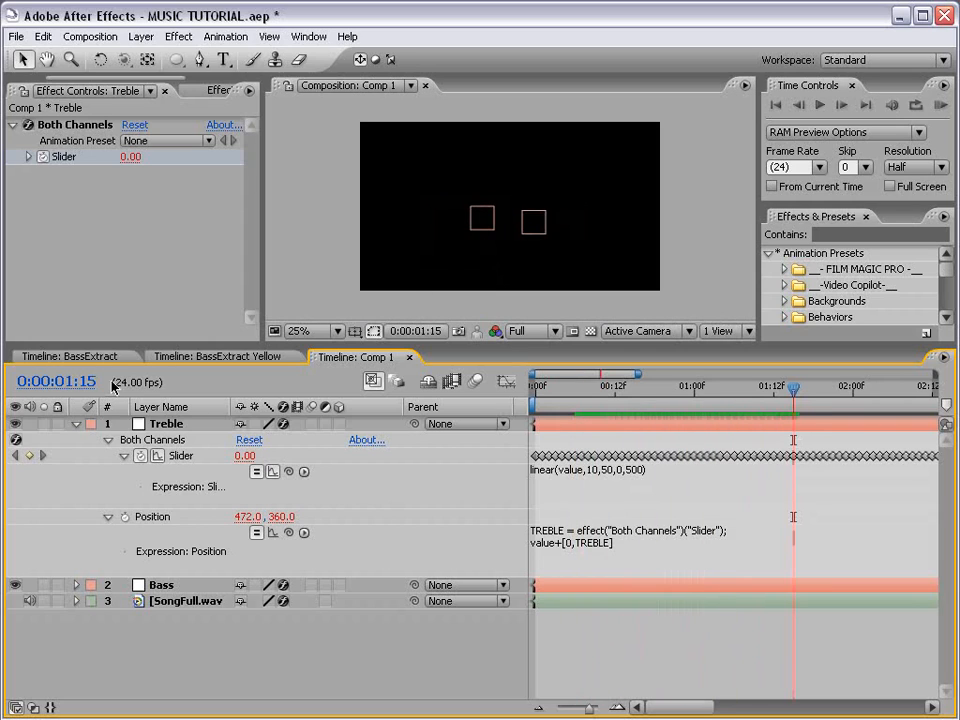
Set the Treble layer's label colour to Aqua, and preview the animation from 0:00:00:06 again.
{"action": "left_click", "coordinate": [90, 424]}
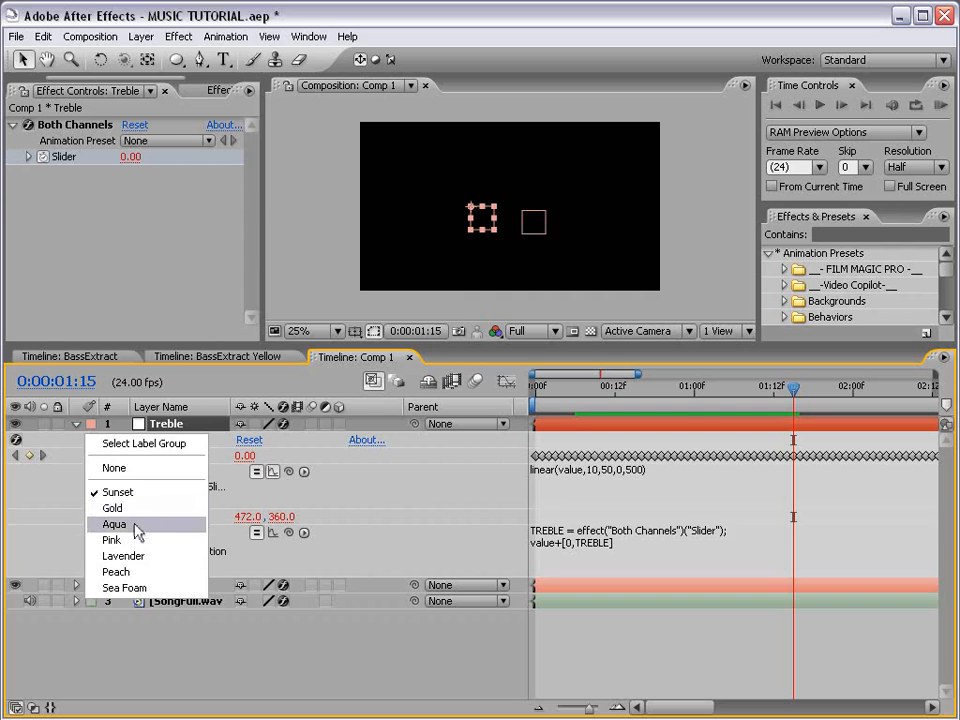
{"action": "left_click", "coordinate": [118, 521]}
{"action": "scroll", "coordinate": [584, 245], "scroll_direction": "up", "scroll_amount": 1}
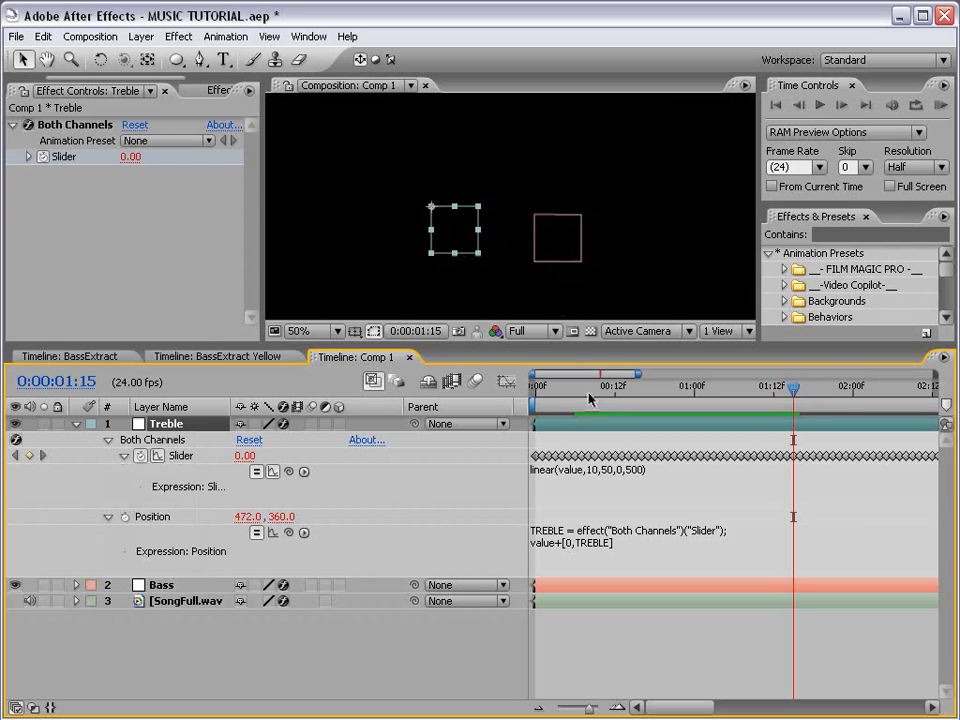
{"action": "left_click", "coordinate": [576, 389]}
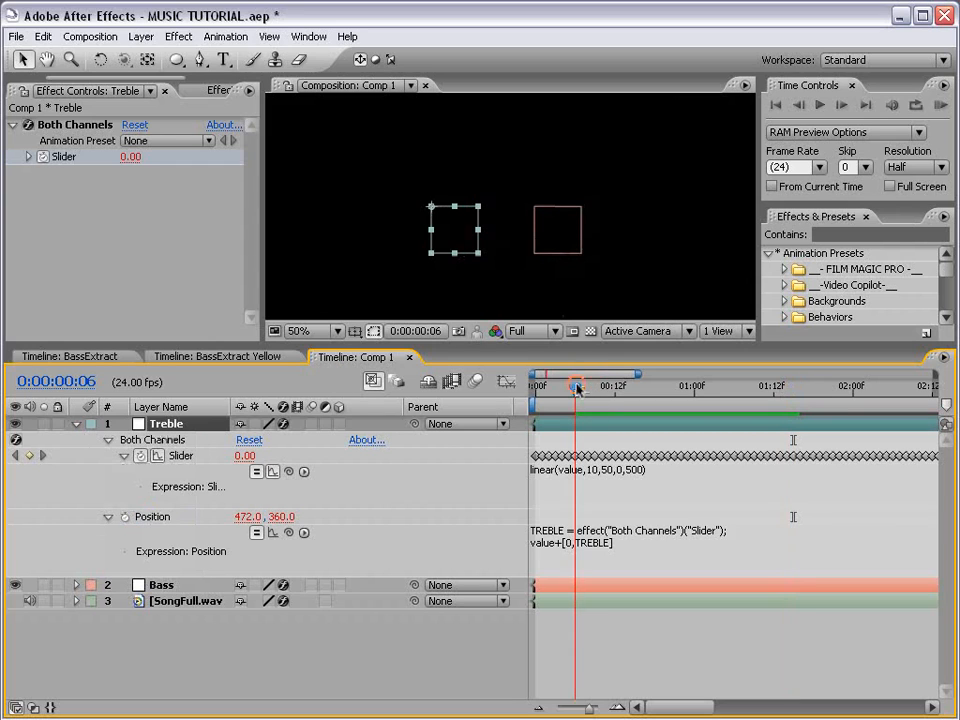
{"action": "key", "text": "KP_0"}
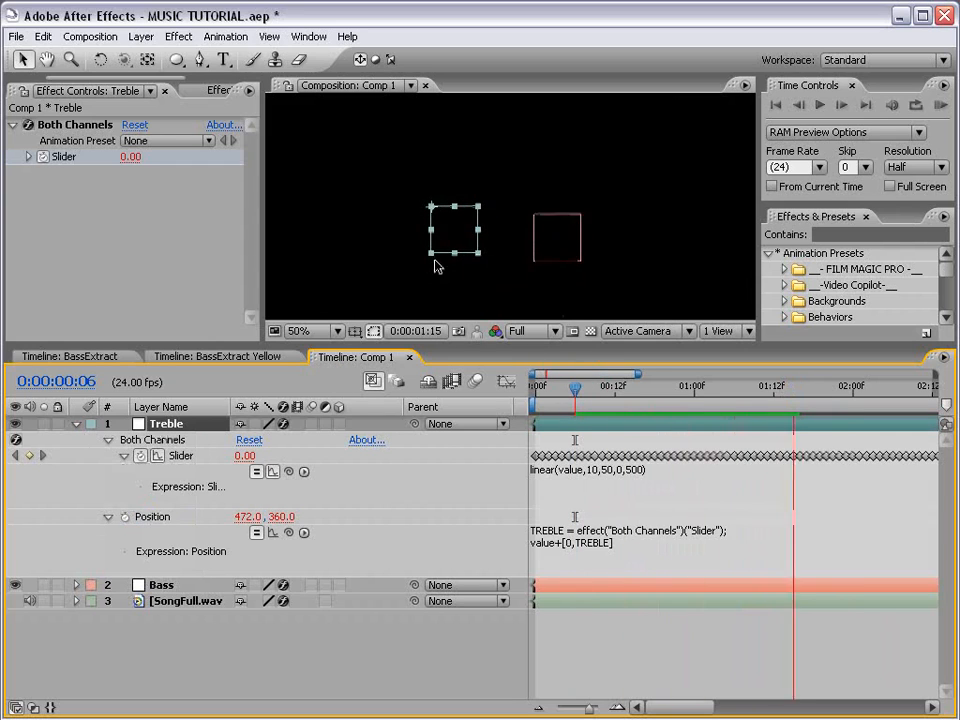
{"action": "key", "text": "space"}
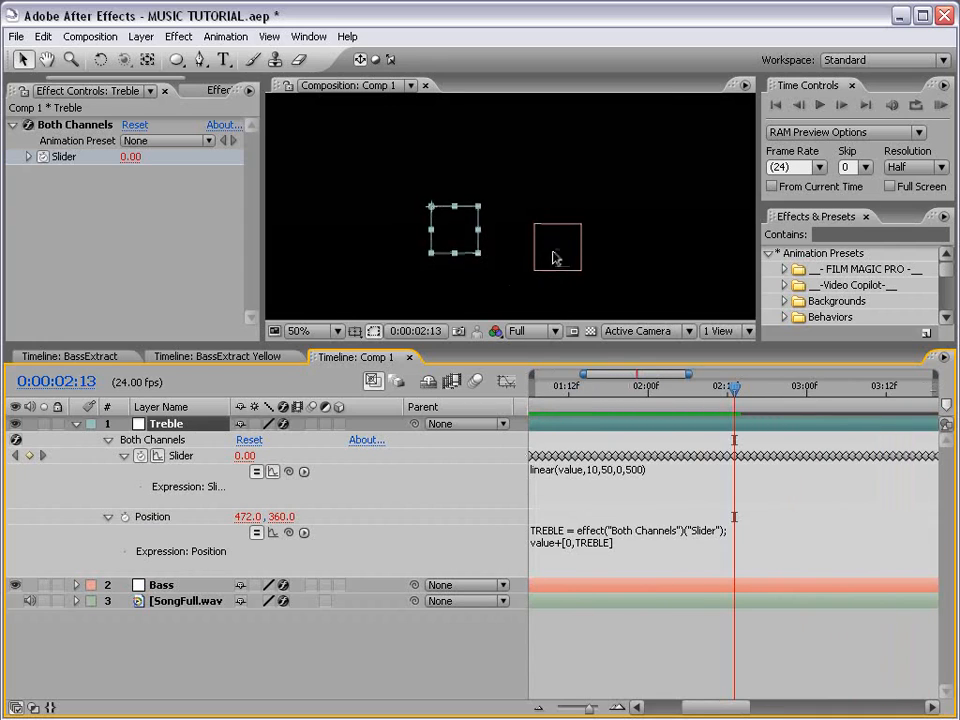
Set the input minimum of the Treble slider's linear expression to 8.5, and preview the result from 0:00:02:13.
{"action": "left_click", "coordinate": [637, 472]}
{"action": "left_click", "coordinate": [603, 470]}
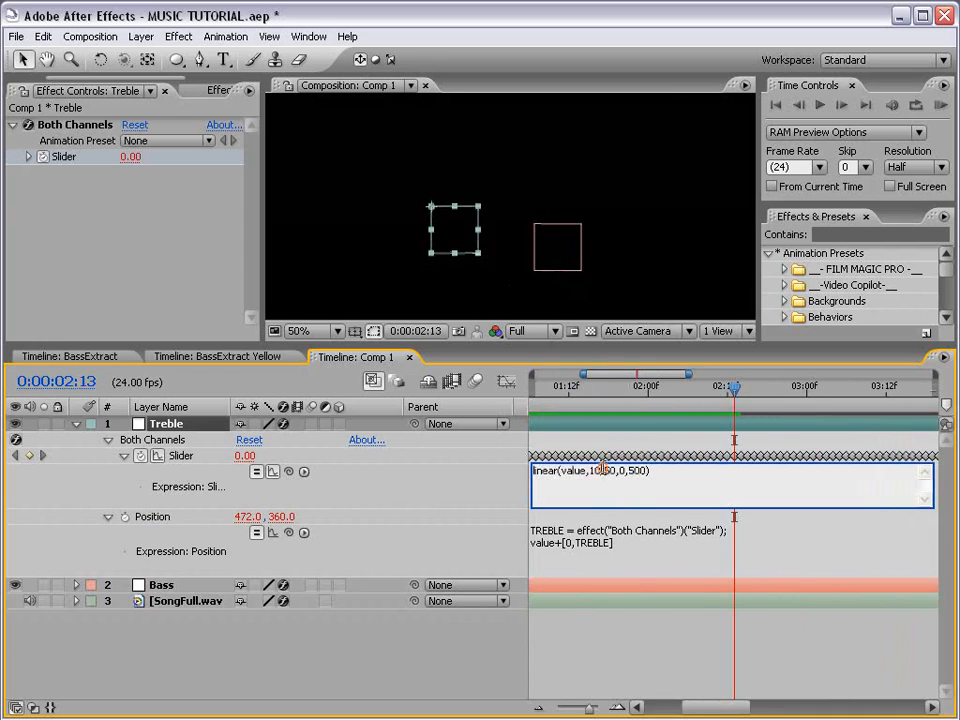
{"action": "double_click", "coordinate": [597, 470]}
{"action": "type", "text": "8.5"}
{"action": "key", "text": "KP_Enter"}
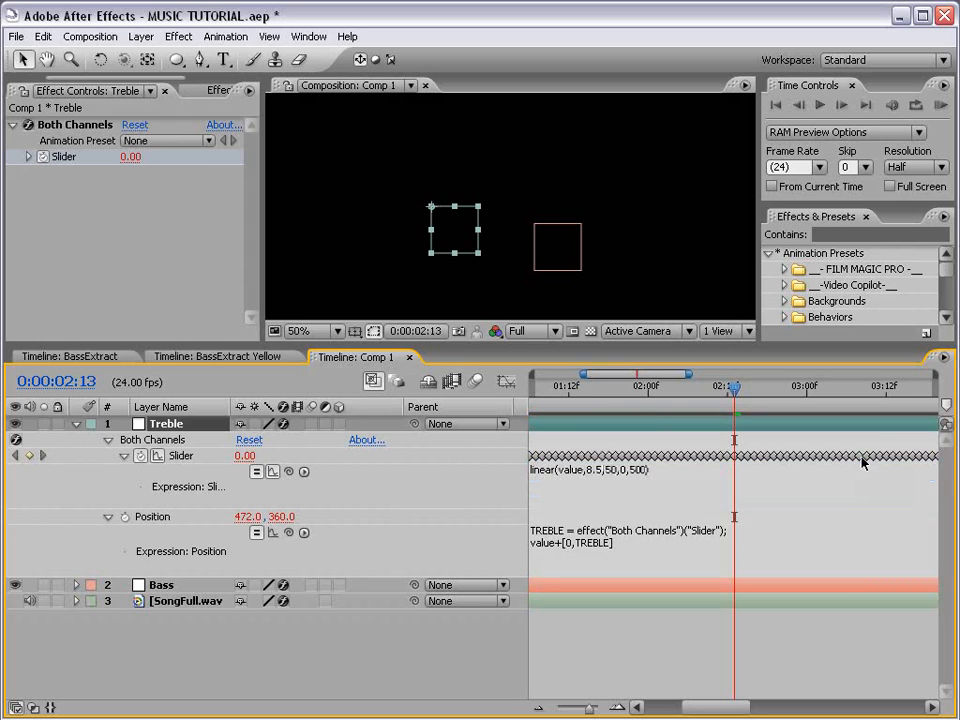
{"action": "key", "text": "KP_0"}
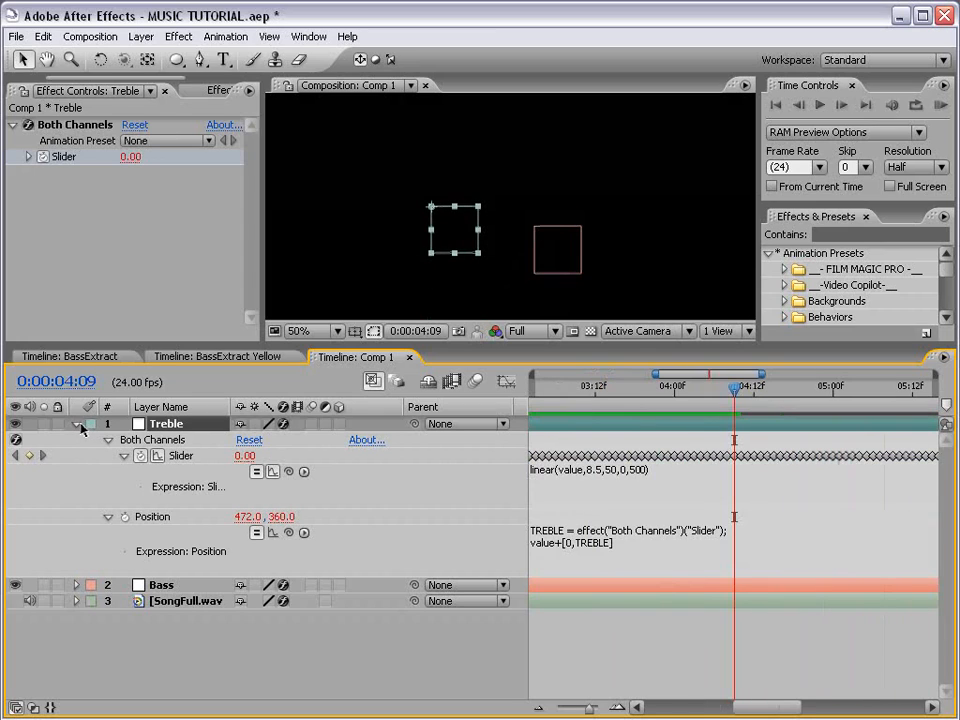
Expand the Treble layer to show all of its effect and transform properties.
{"action": "left_click", "coordinate": [77, 424]}
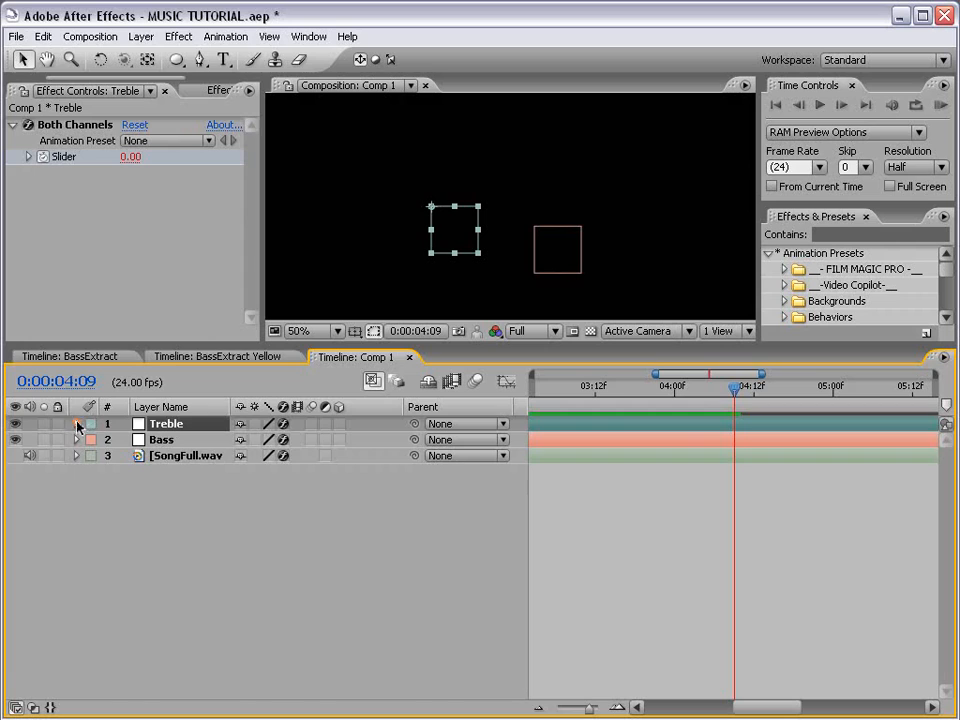
{"action": "left_click", "coordinate": [77, 424]}
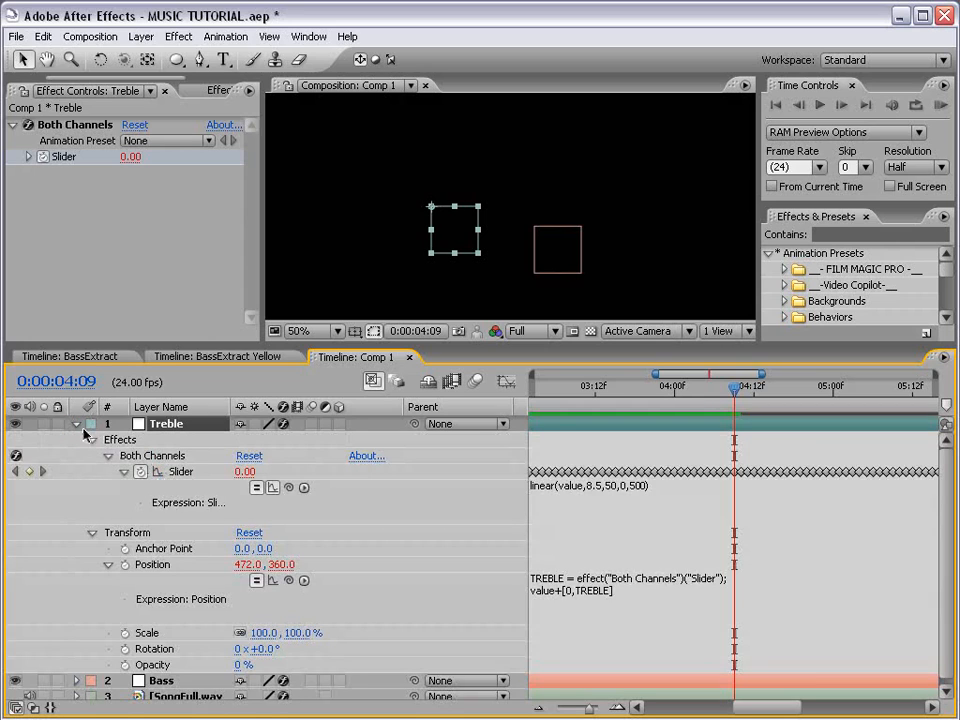
Collapse the Treble layer, expand Bass, and give the Bass slider the expression linear(value,0,100,0,500).
{"action": "left_click", "coordinate": [77, 424]}
{"action": "left_click", "coordinate": [77, 440]}
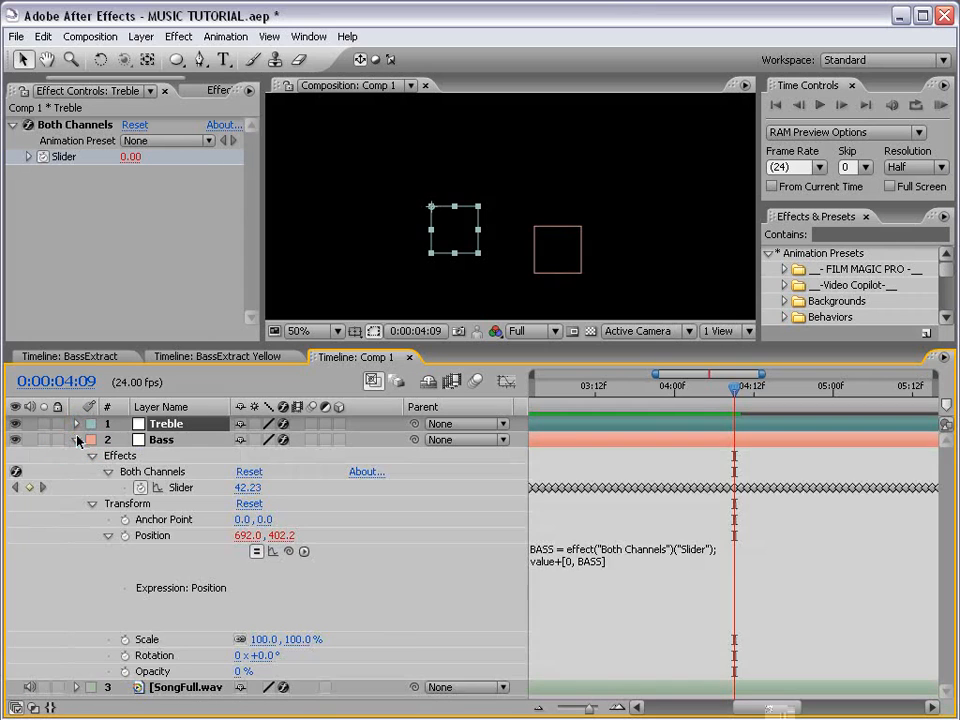
{"action": "left_click", "coordinate": [140, 487], "text": "alt"}
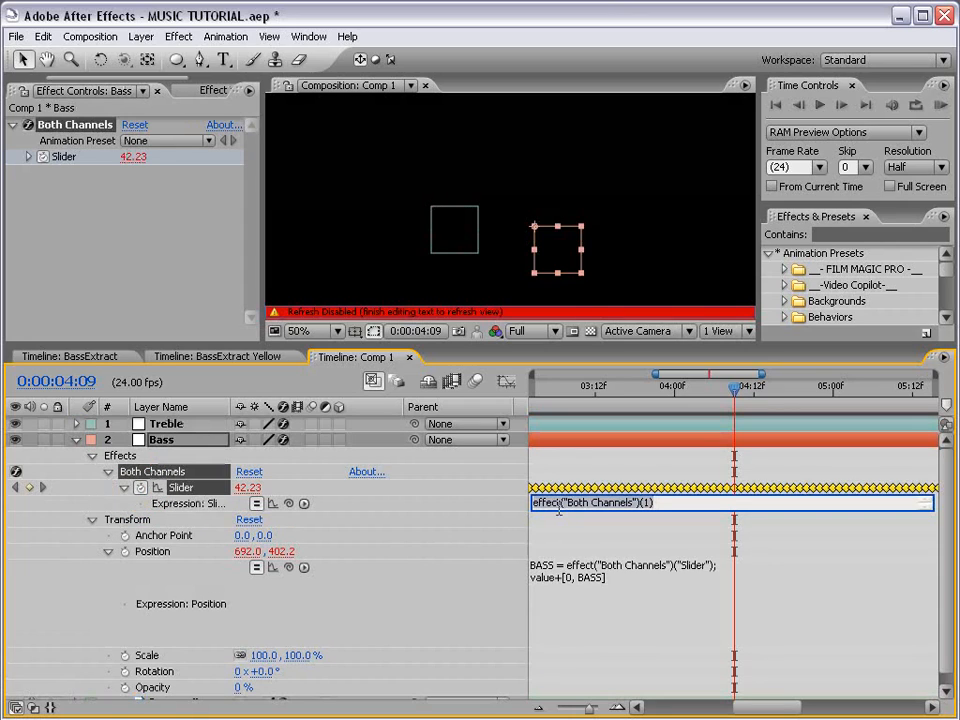
{"action": "type", "text": "linear(value,0,100,0,500"}
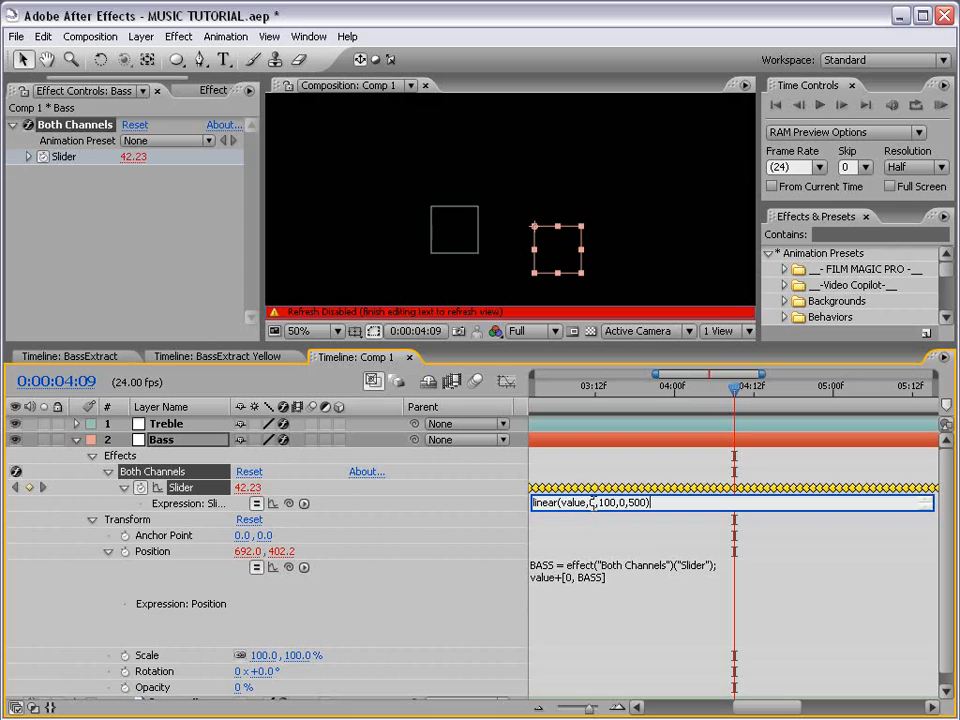
{"action": "left_click", "coordinate": [571, 527]}
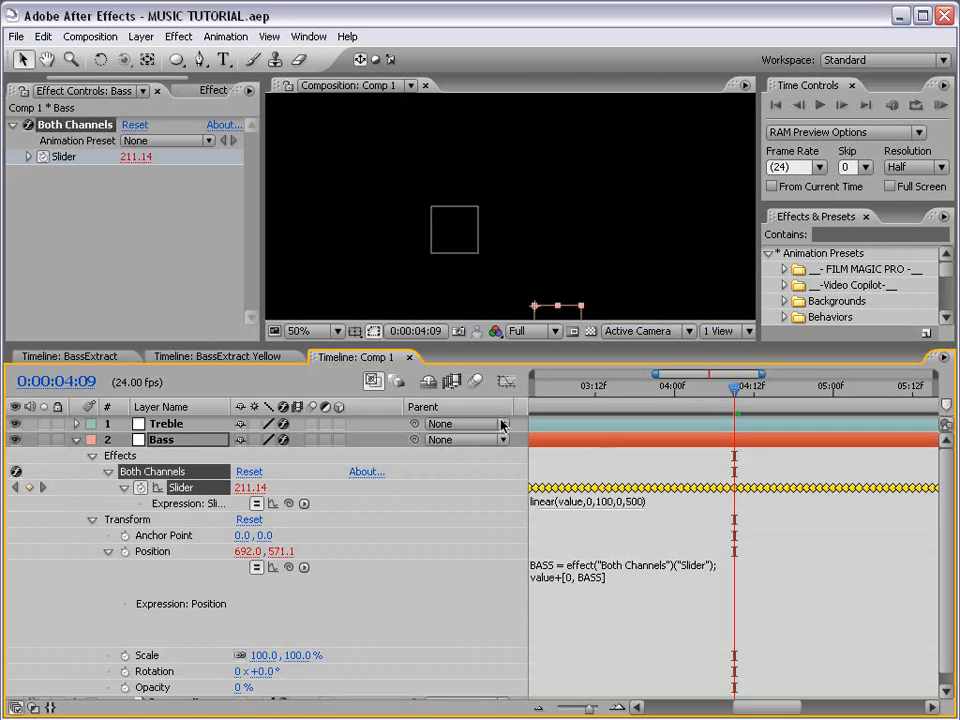
Check the Bass slider's value graph, set its linear expression's input range to 10 and 60, and save the project.
{"action": "left_click", "coordinate": [507, 382]}
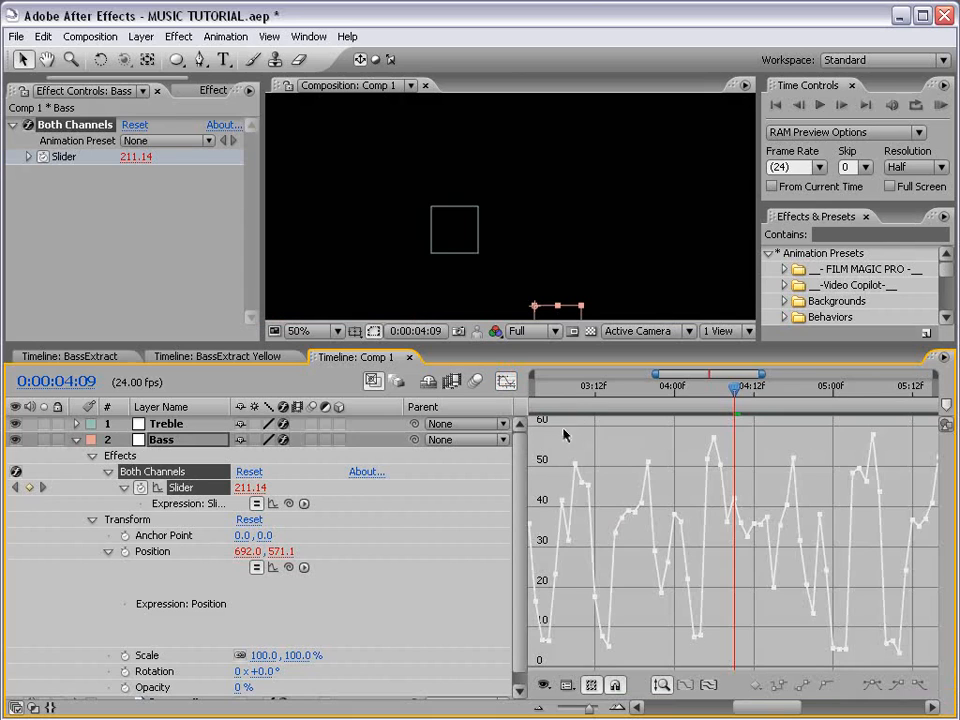
{"action": "left_click_drag", "start_coordinate": [563, 435], "coordinate": [634, 606]}
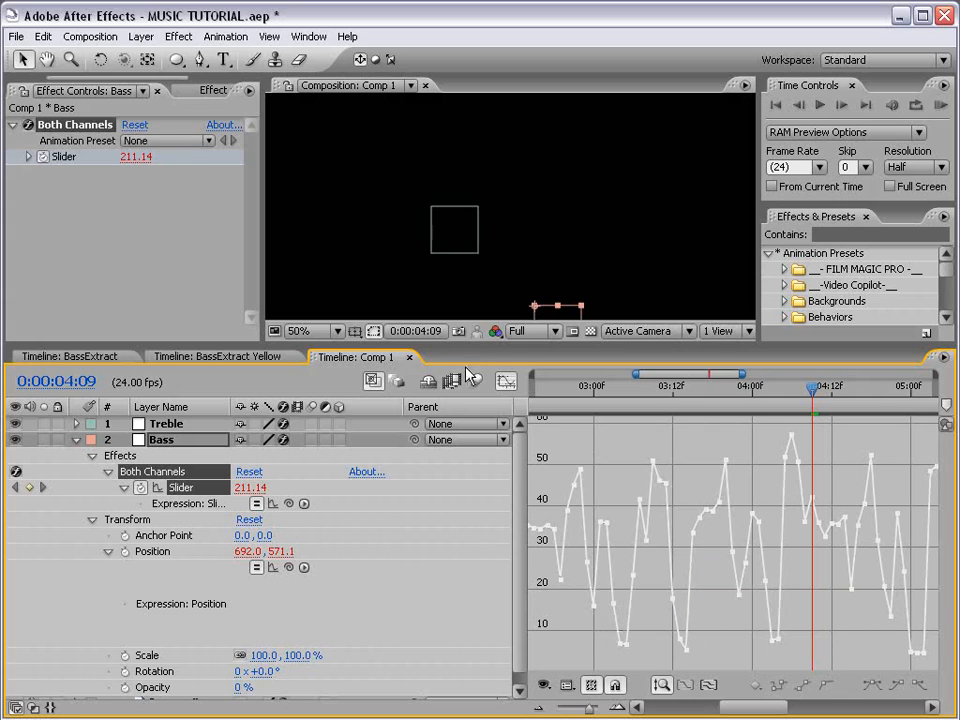
{"action": "key", "text": "shift+F3"}
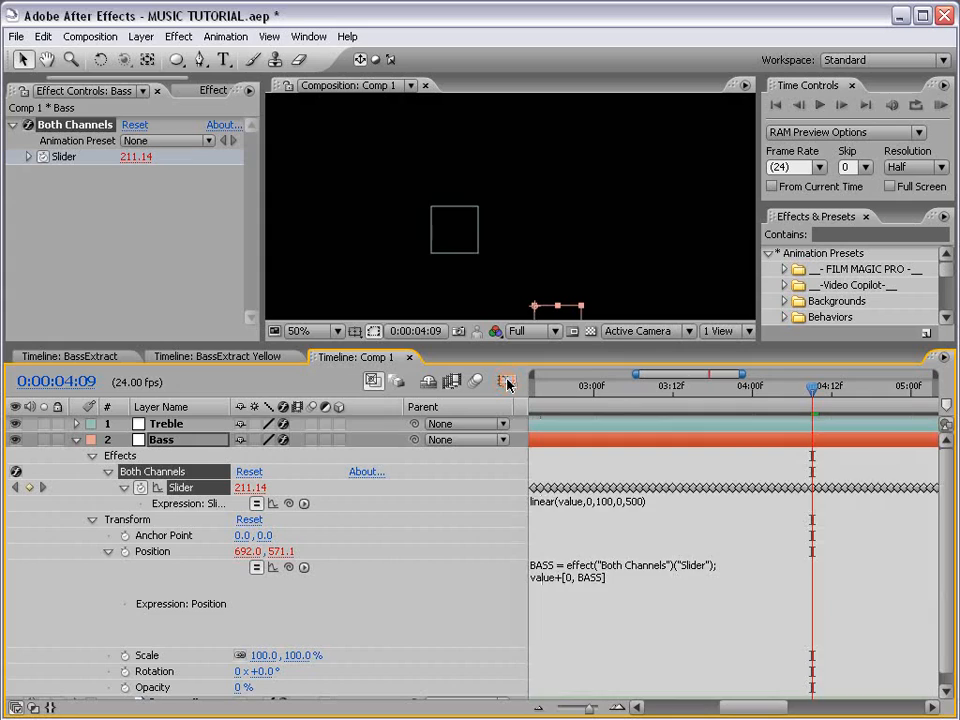
{"action": "left_click", "coordinate": [622, 502]}
{"action": "double_click", "coordinate": [595, 502]}
{"action": "type", "text": "1"}
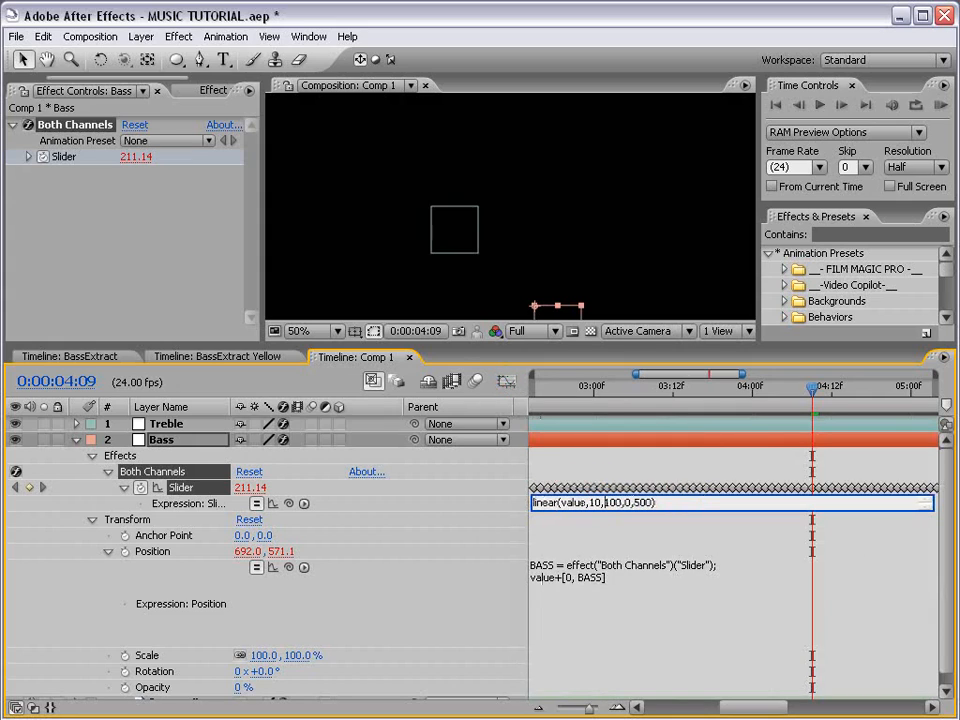
{"action": "key", "text": "Right"}
{"action": "key", "text": "BackSpace"}
{"action": "key", "text": "BackSpace"}
{"action": "type", "text": "60"}
{"action": "left_click", "coordinate": [620, 520]}
{"action": "key", "text": "ctrl+s"}
Preview the Bass and Treble nulls' motion from about one second into the composition.
{"action": "scroll", "coordinate": [526, 216], "scroll_direction": "down", "scroll_amount": 1}
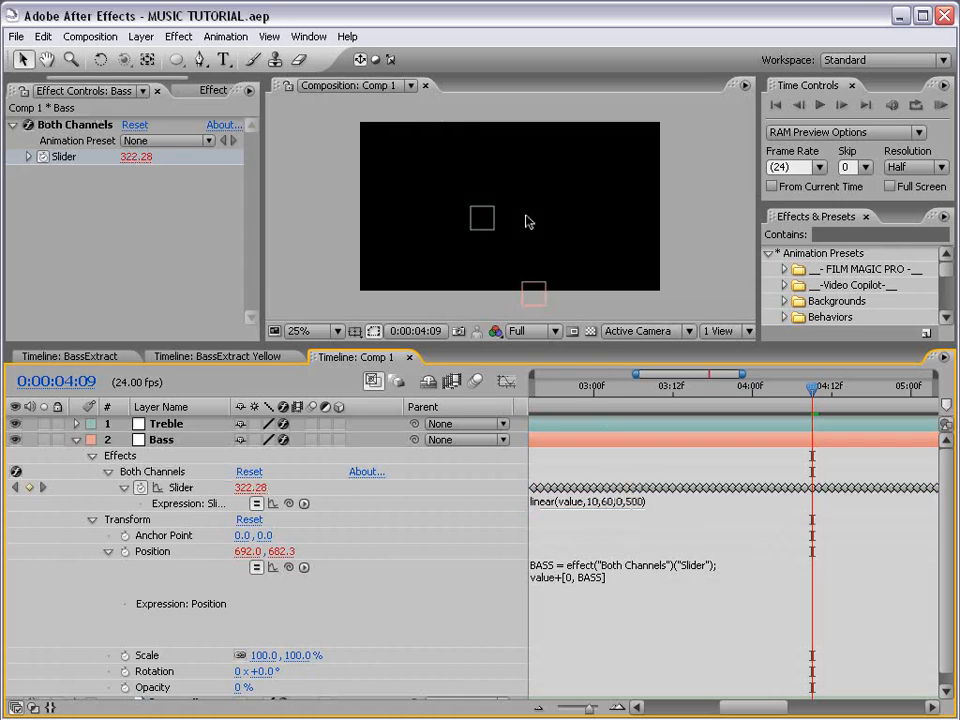
{"action": "scroll", "coordinate": [592, 400], "scroll_direction": "down", "scroll_amount": 1}
{"action": "scroll", "coordinate": [592, 396], "scroll_direction": "down", "scroll_amount": 2}
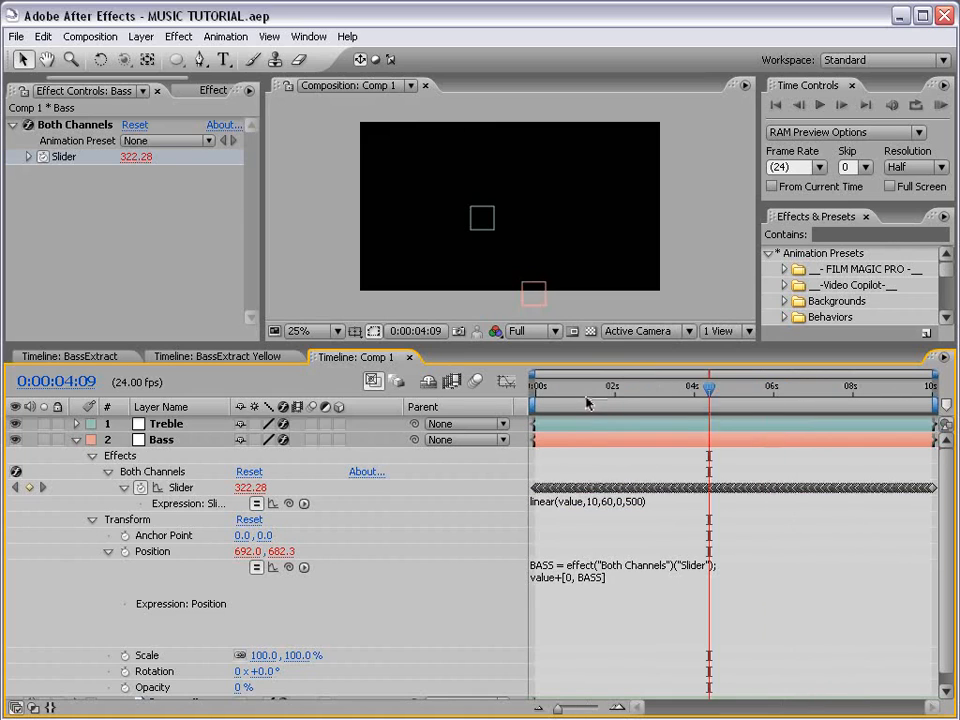
{"action": "left_click", "coordinate": [575, 396]}
{"action": "key", "text": "space"}
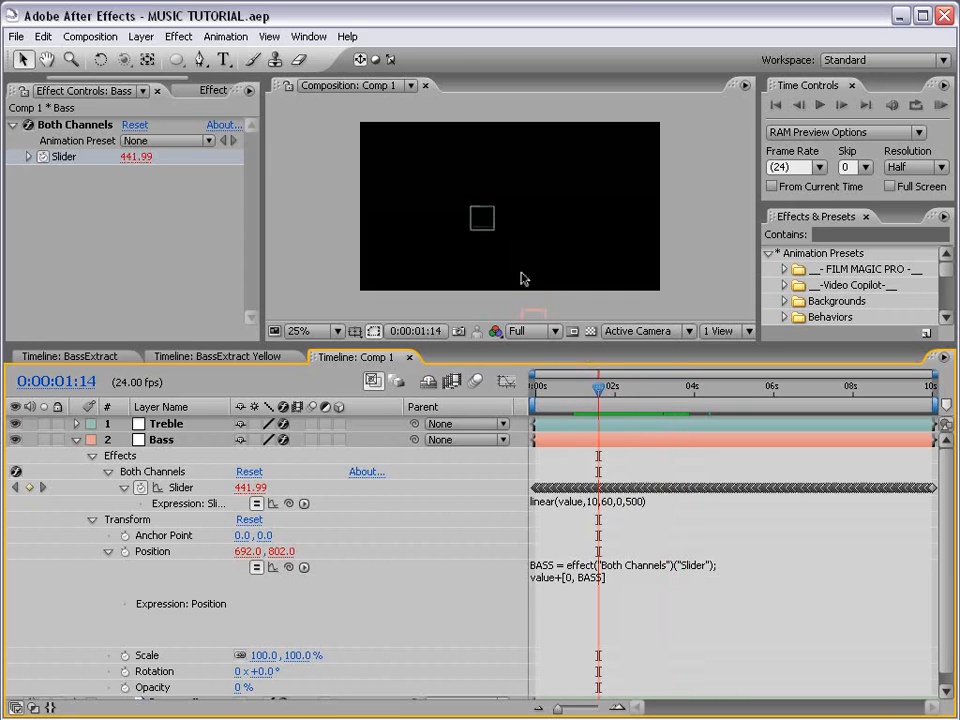
{"action": "key", "text": "space"}
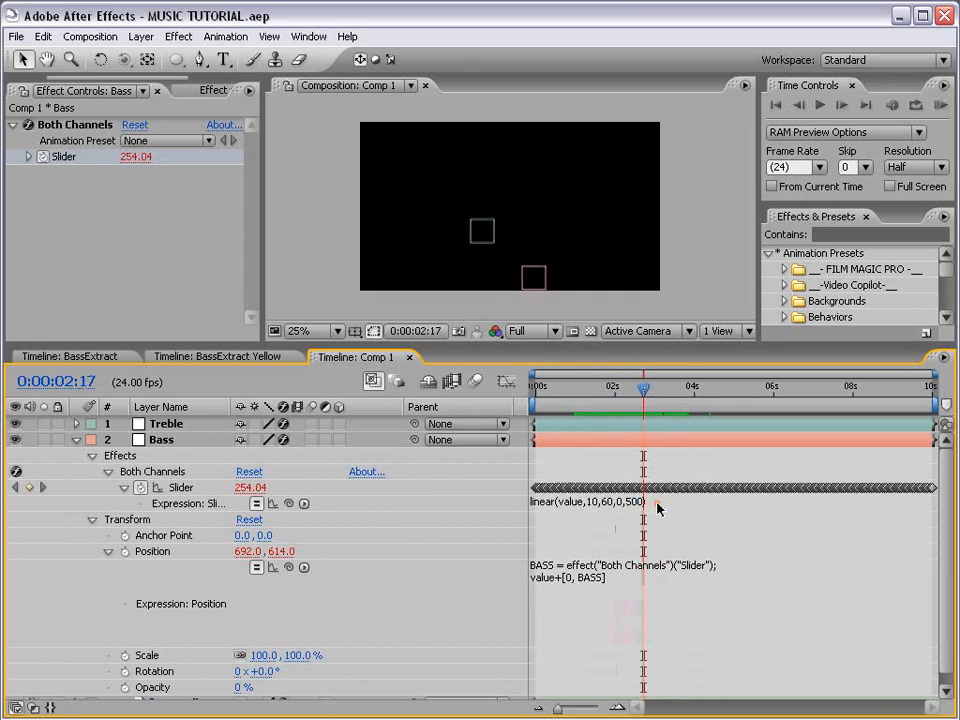
Set the output maximum of the Bass slider's linear expression to 200, and preview the result from 0:00:01:17.
{"action": "left_click", "coordinate": [638, 503]}
{"action": "left_click", "coordinate": [635, 502]}
{"action": "key", "text": "BackSpace"}
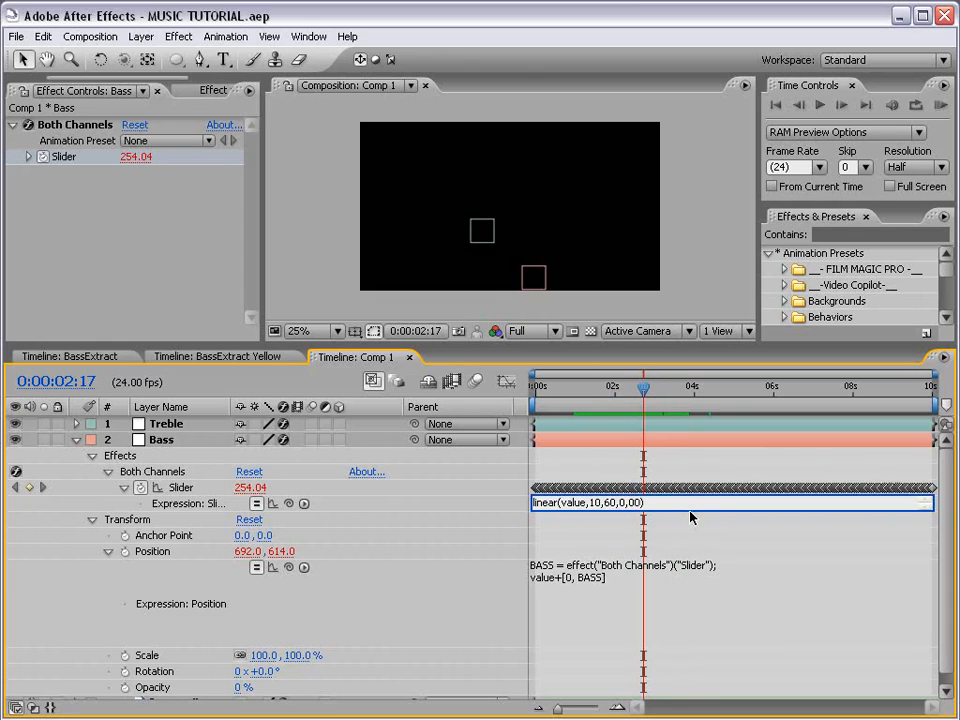
{"action": "type", "text": "2"}
{"action": "key", "text": "KP_Enter"}
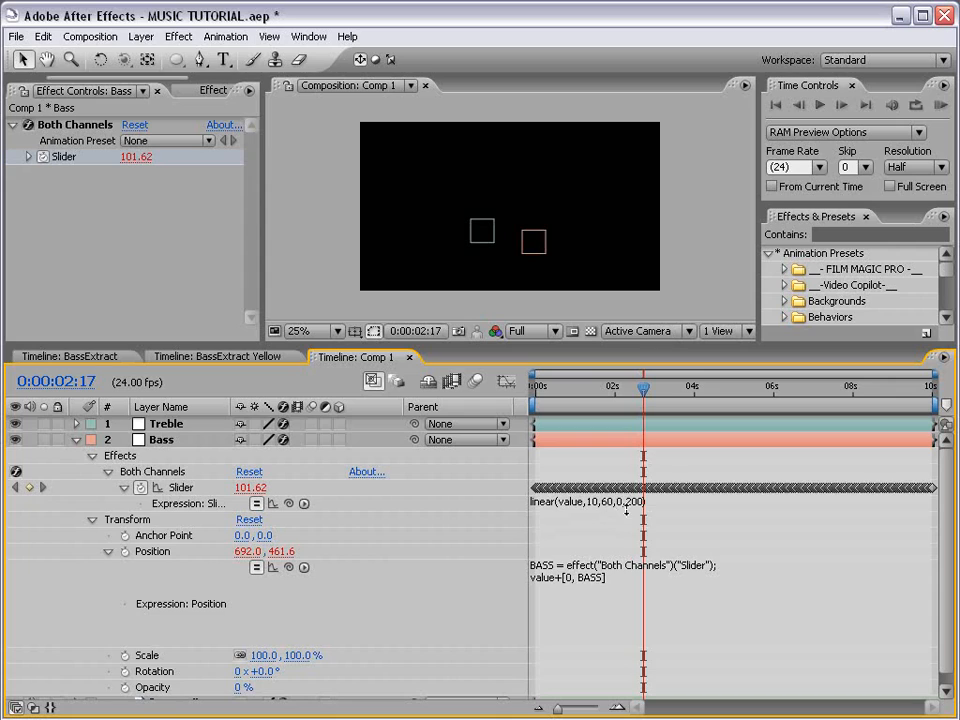
{"action": "left_click_drag", "start_coordinate": [609, 391], "coordinate": [603, 389]}
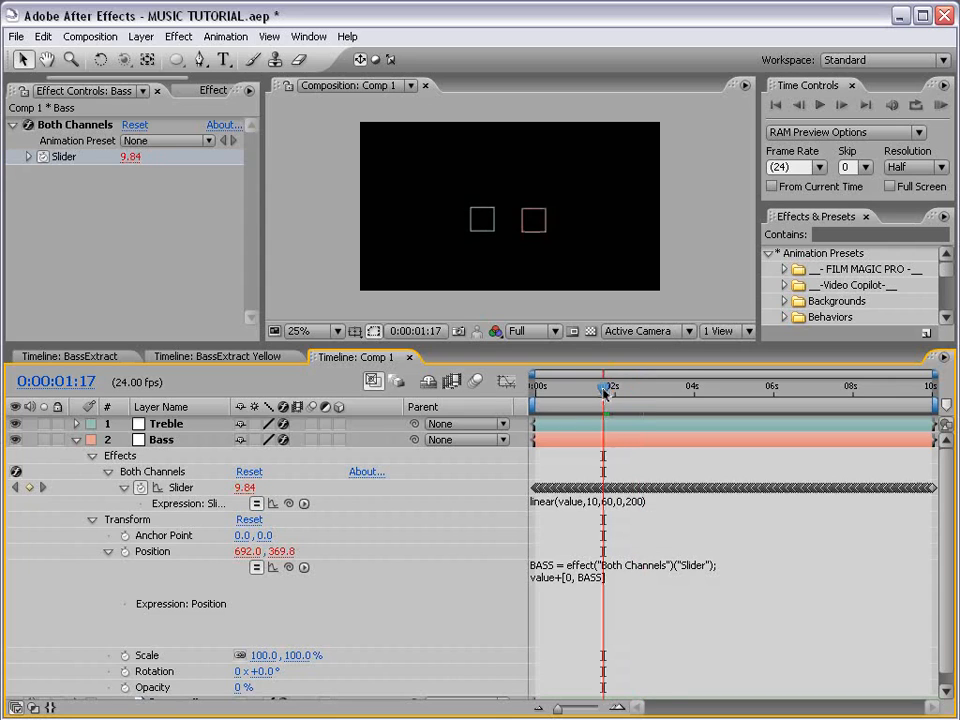
{"action": "key", "text": "space"}
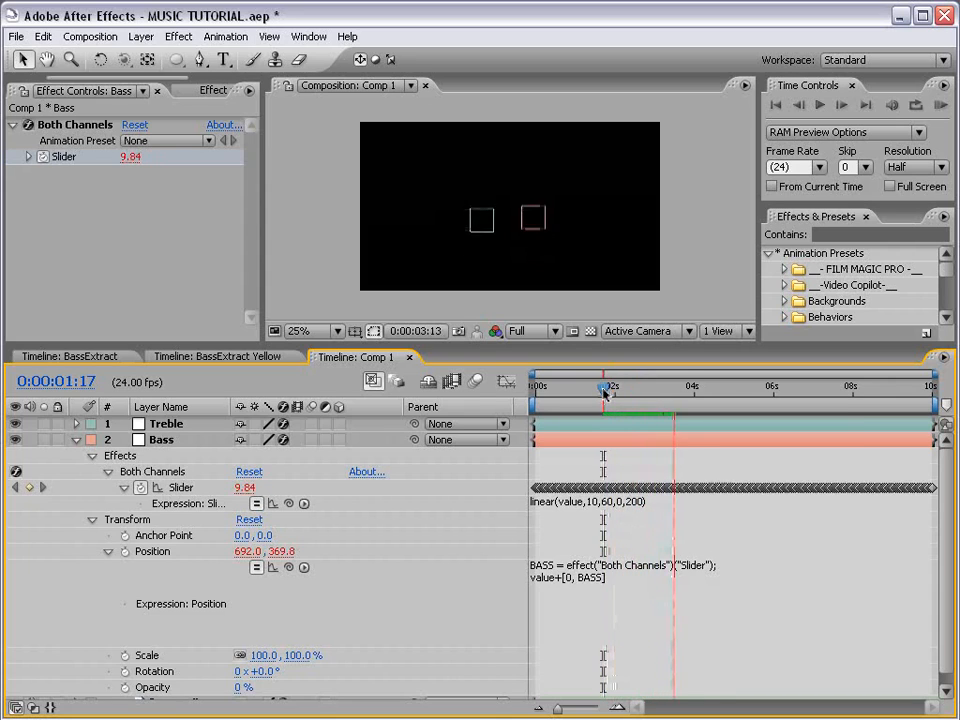
{"action": "key", "text": "space"}
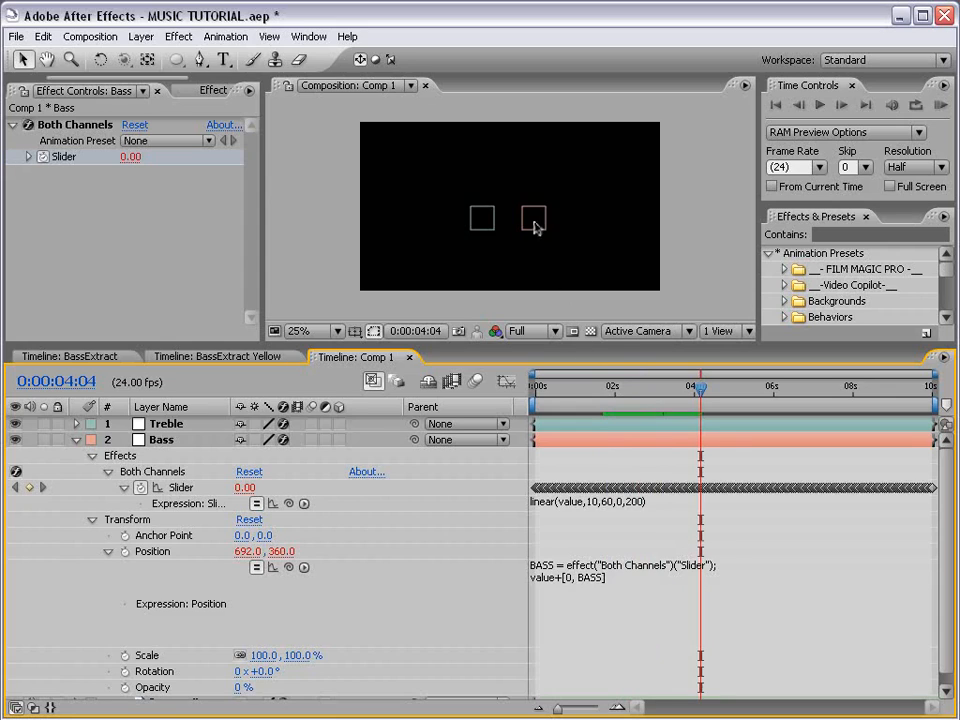
Multiply the Bass slider's linear expression by -1 and preview the motion from 0:00:04:04, saving the project and collapsing the Bass layer.
{"action": "left_click", "coordinate": [676, 502]}
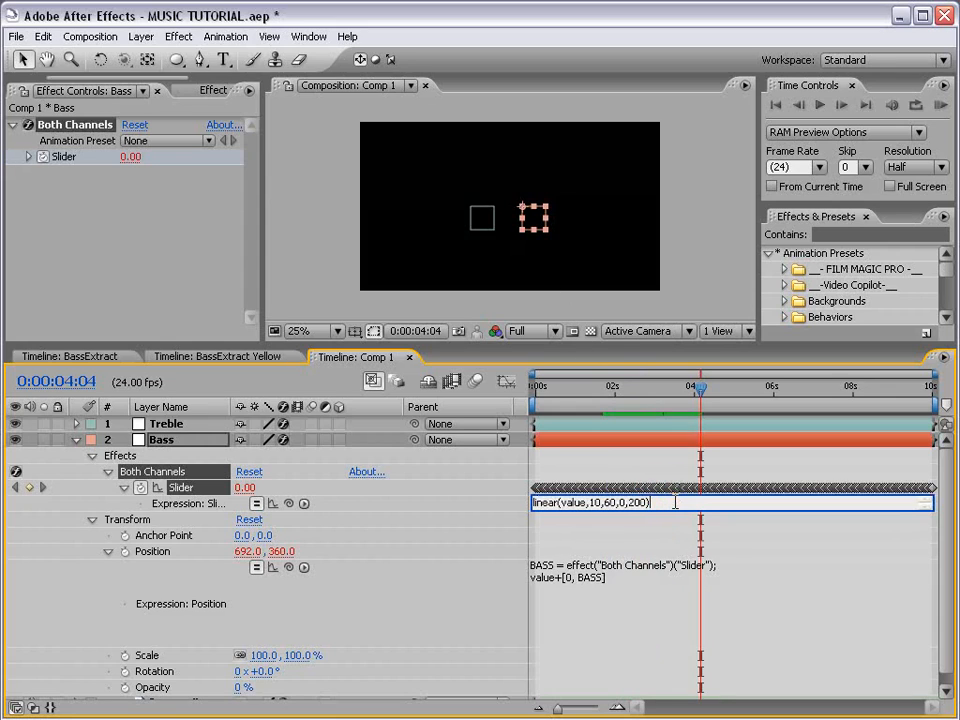
{"action": "type", "text": "*-1"}
{"action": "left_click", "coordinate": [653, 527]}
{"action": "key", "text": "KP_0"}
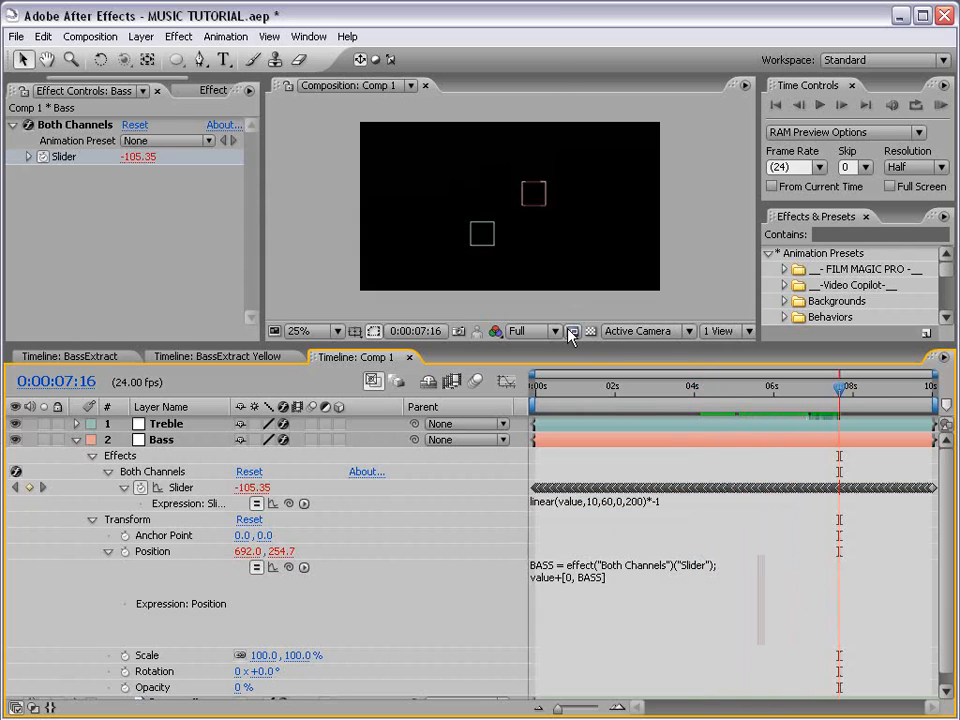
{"action": "key", "text": "ctrl+s"}
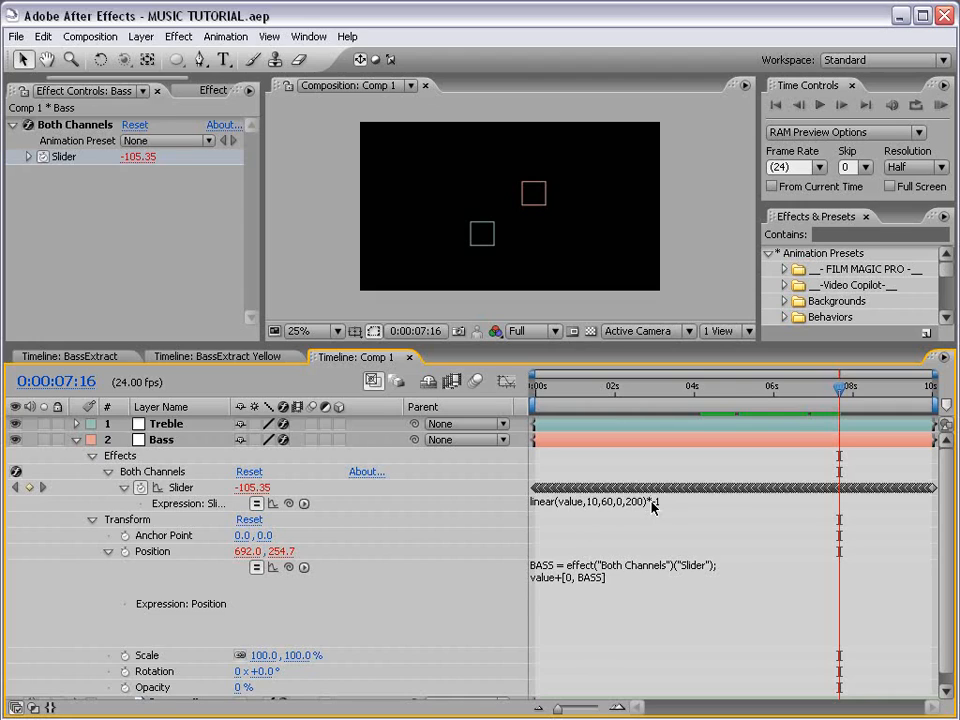
{"action": "left_click", "coordinate": [76, 440]}
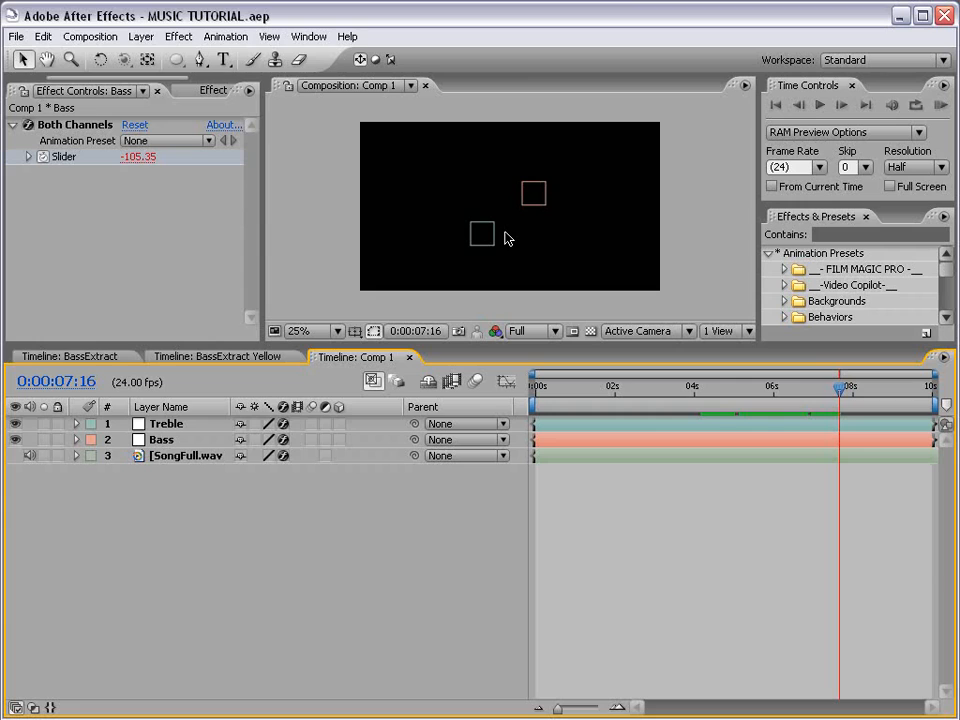
Create a dark royal blue solid at the composition size of 1280 x 720 pixels, and save the project.
{"action": "left_click", "coordinate": [141, 36]}
{"action": "mouse_move", "coordinate": [148, 56]}
{"action": "left_click", "coordinate": [458, 74]}
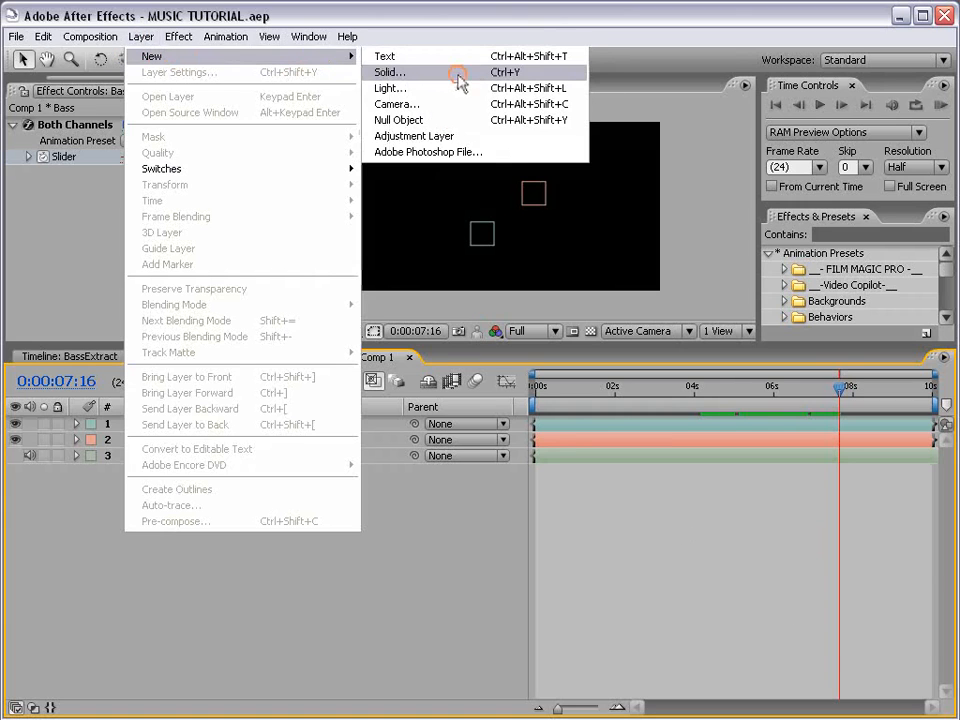
{"action": "left_click", "coordinate": [743, 524]}
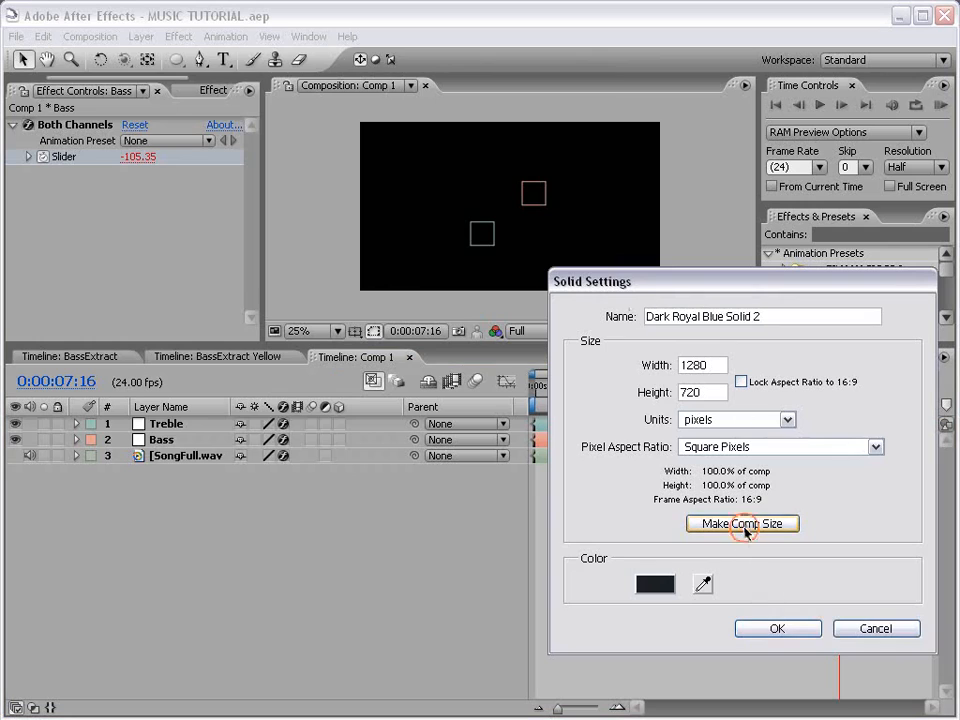
{"action": "left_click", "coordinate": [770, 630]}
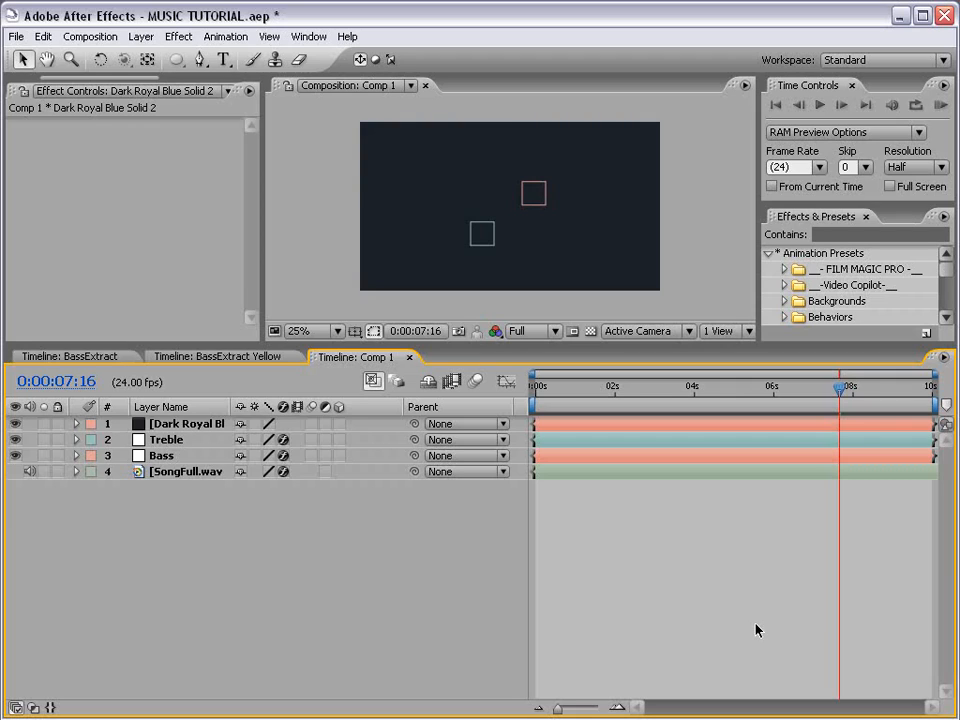
{"action": "key", "text": "ctrl+s"}
Apply the Trapcode Particular effect to the dark royal blue solid, and scrub the particle animation to 0:00:03:23 in an enlarged view.
{"action": "left_click", "coordinate": [160, 424]}
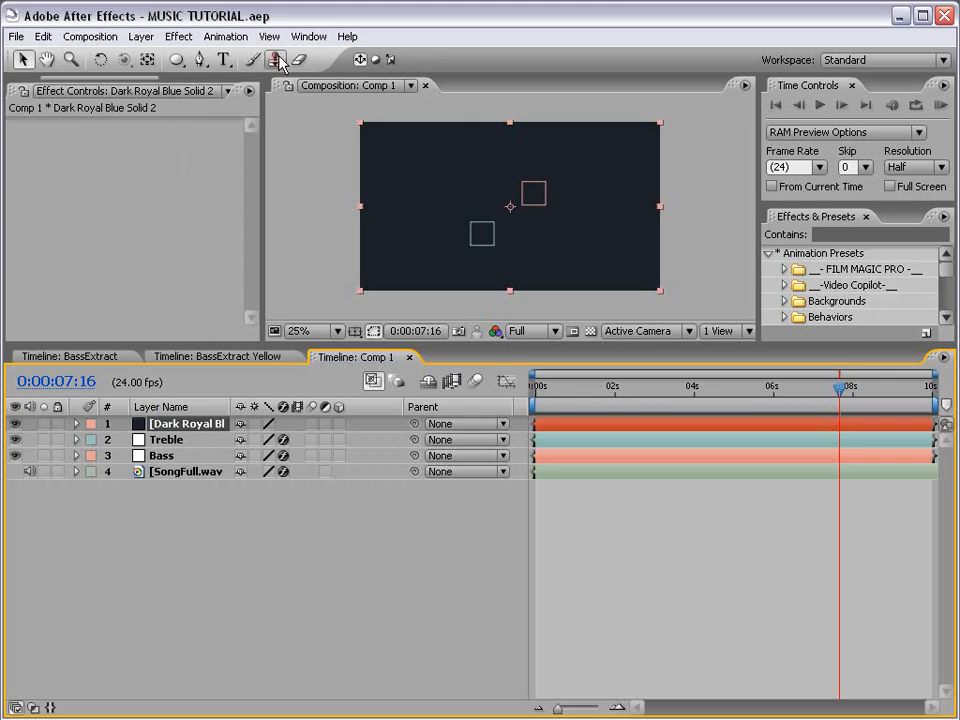
{"action": "left_click", "coordinate": [182, 40]}
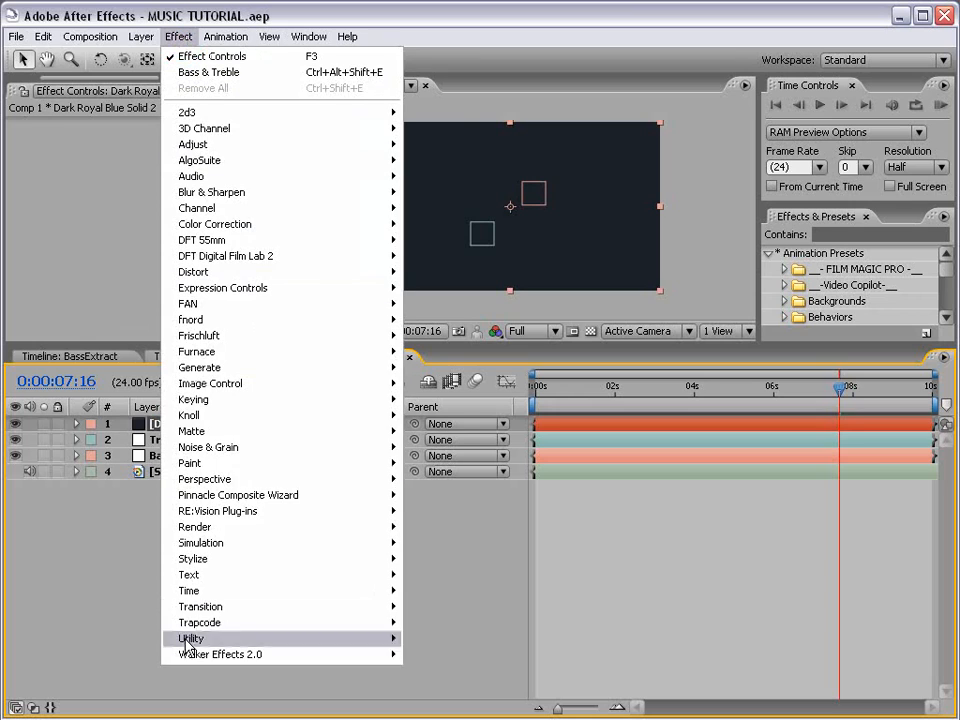
{"action": "mouse_move", "coordinate": [190, 624]}
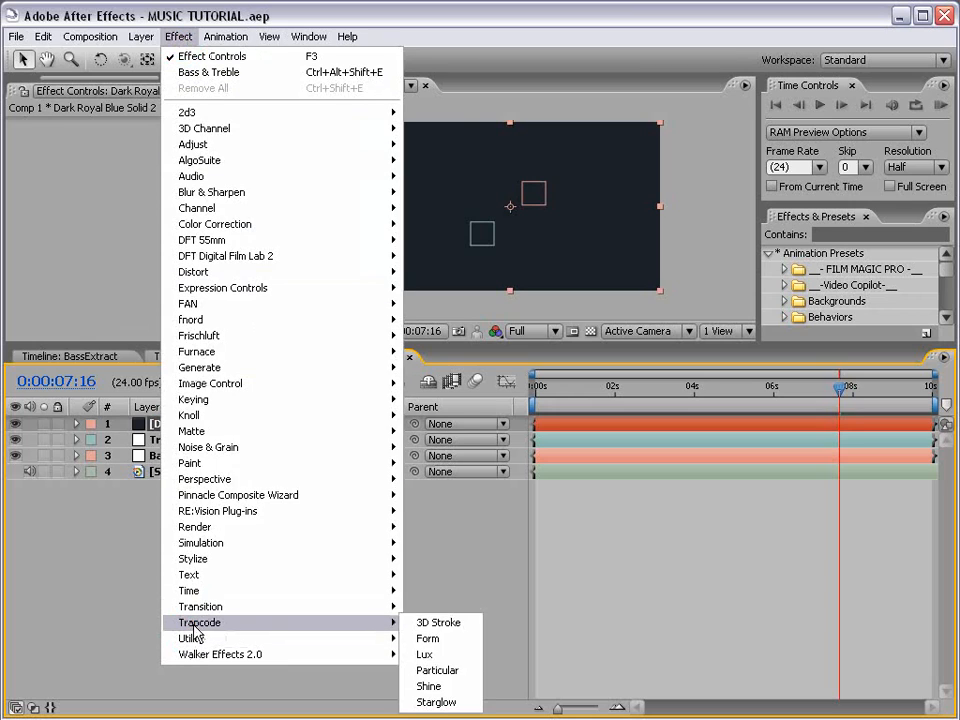
{"action": "left_click", "coordinate": [447, 673]}
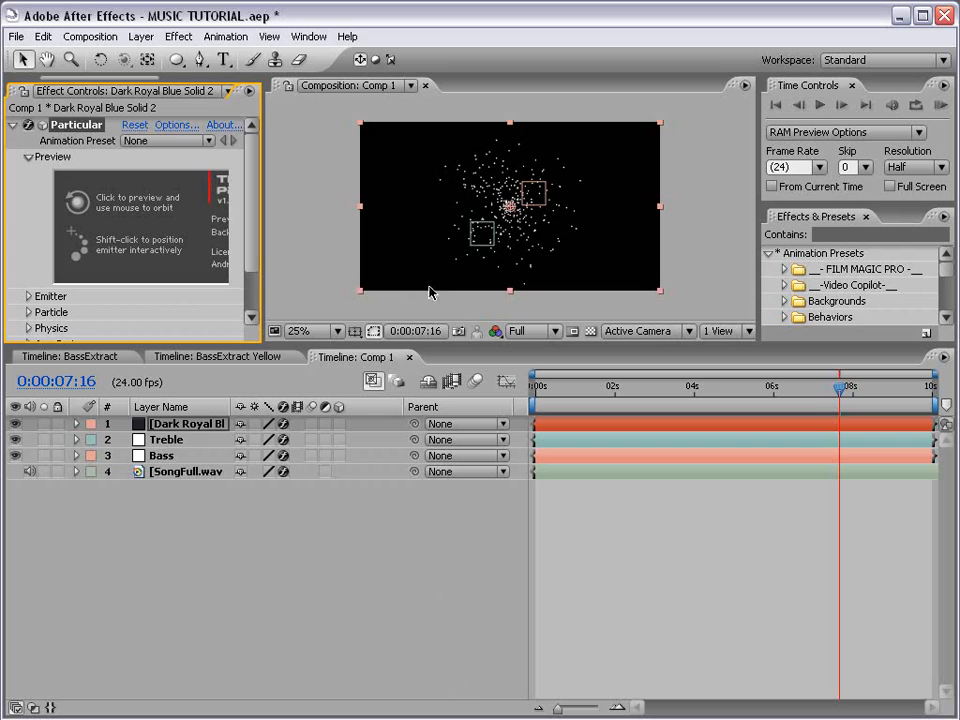
{"action": "left_click_drag", "start_coordinate": [294, 345], "coordinate": [294, 465]}
{"action": "scroll", "coordinate": [583, 305], "scroll_direction": "up", "scroll_amount": 1}
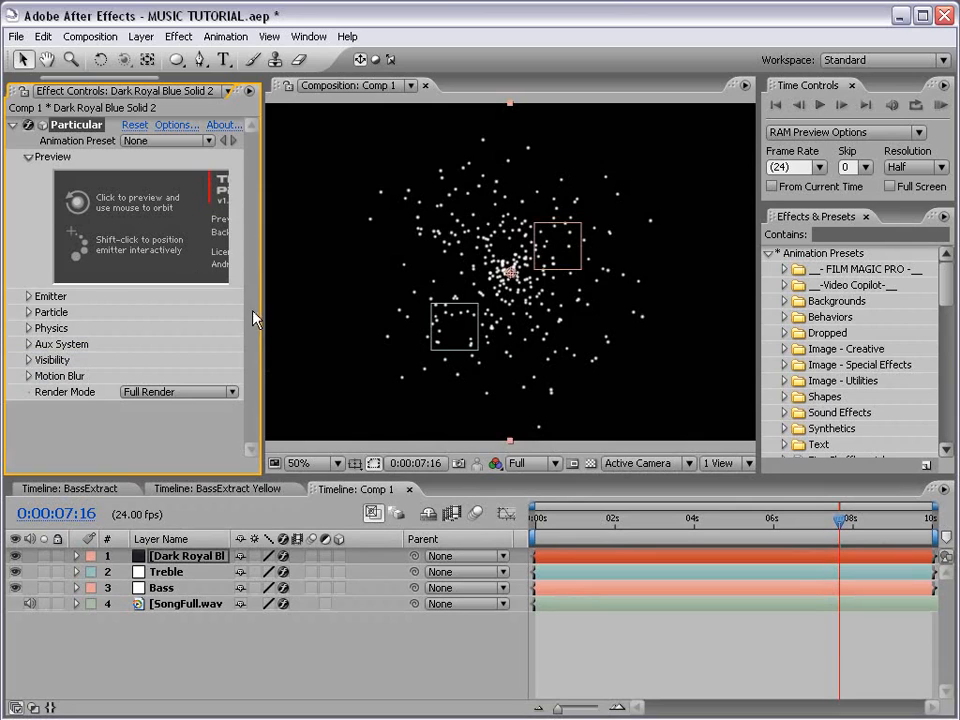
{"action": "left_click_drag", "start_coordinate": [260, 316], "coordinate": [292, 315]}
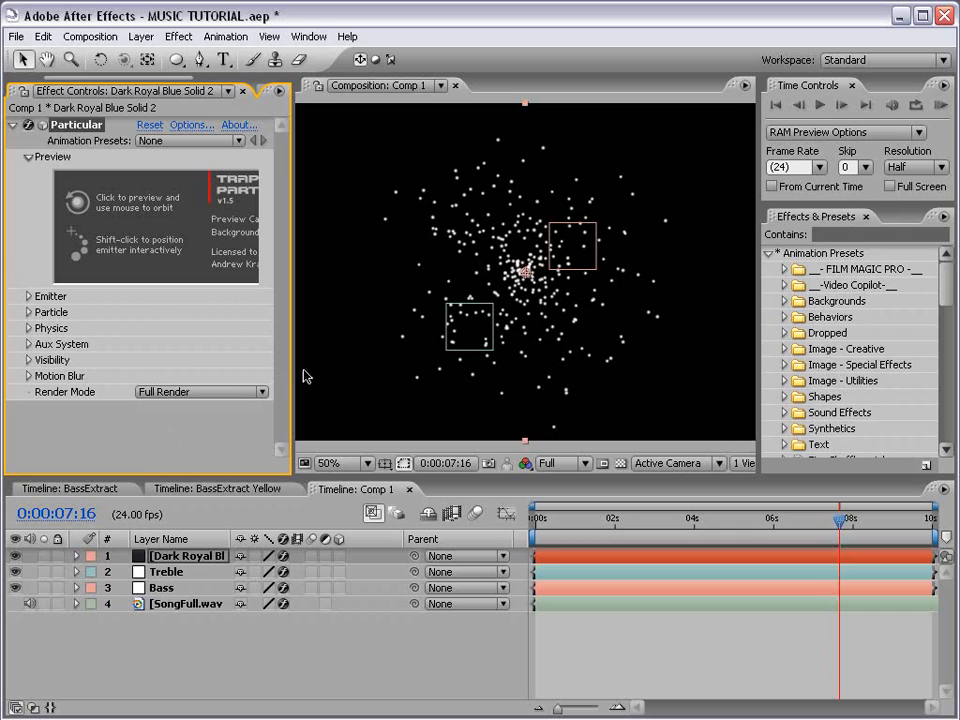
{"action": "left_click_drag", "start_coordinate": [560, 520], "coordinate": [691, 520]}
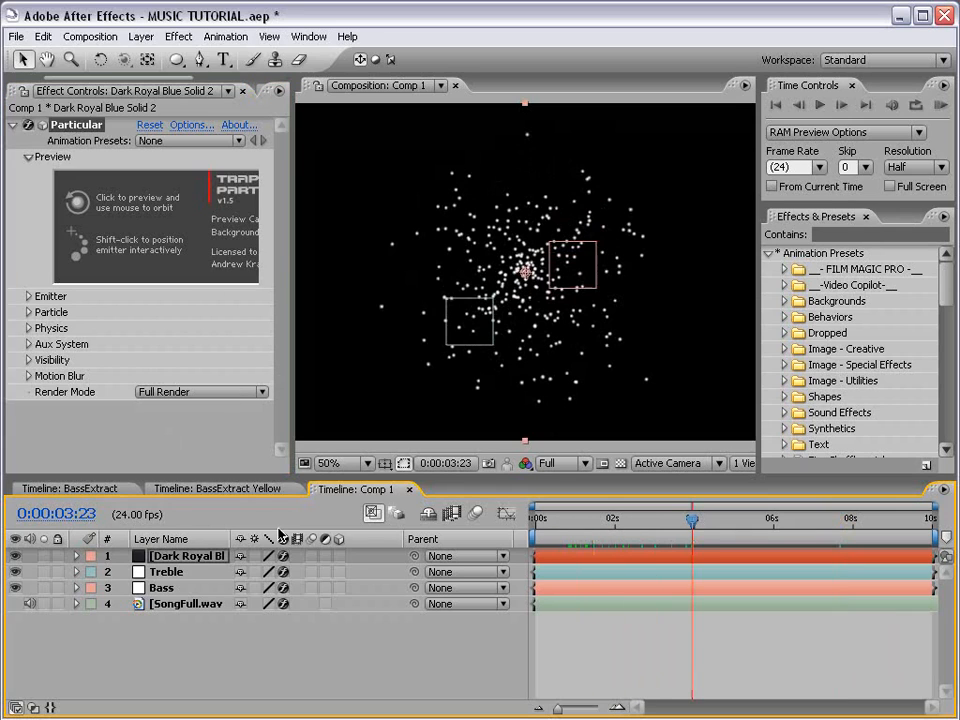
Hide the Treble and Bass layers, and rename the solid layer as Particles.
{"action": "left_click", "coordinate": [15, 571]}
{"action": "left_click", "coordinate": [15, 588]}
{"action": "left_click", "coordinate": [182, 556]}
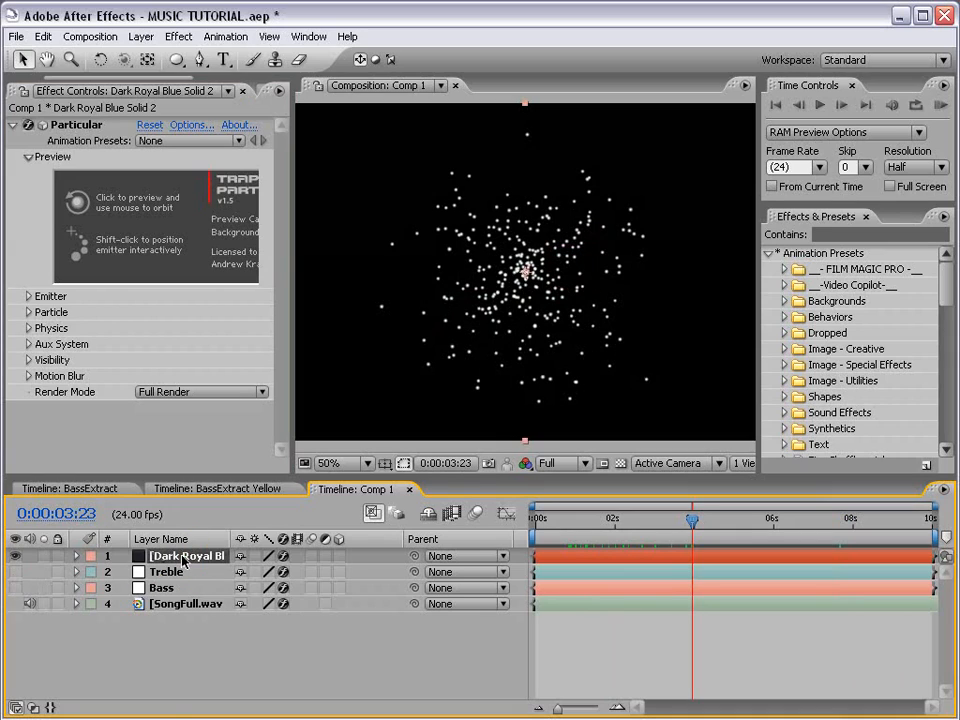
{"action": "key", "text": "Return"}
{"action": "type", "text": "Part"}
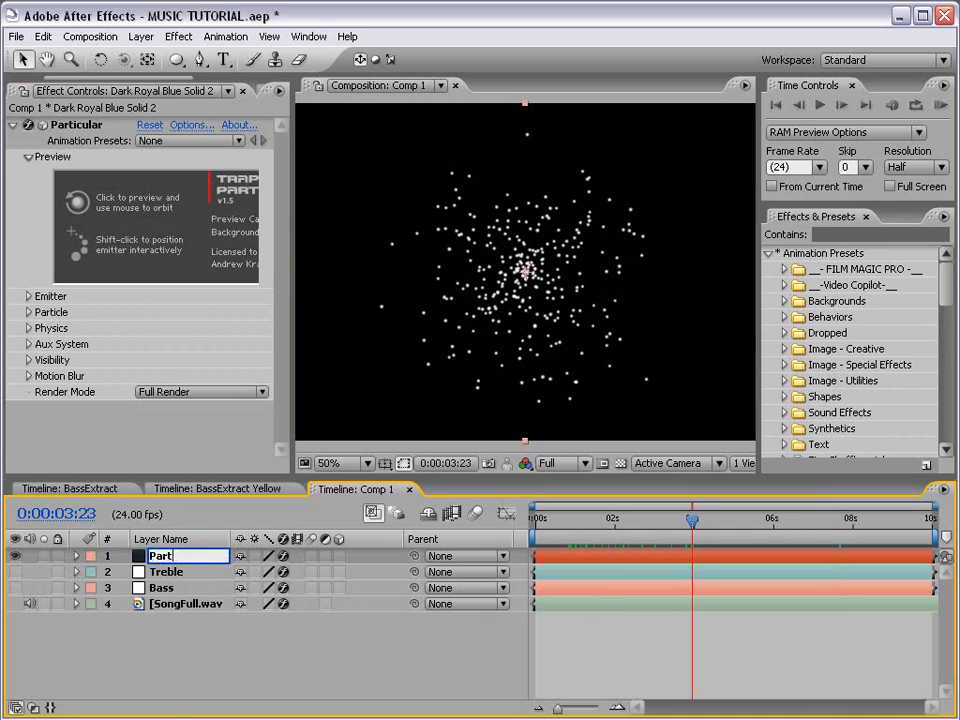
{"action": "type", "text": "icles"}
{"action": "key", "text": "Return"}
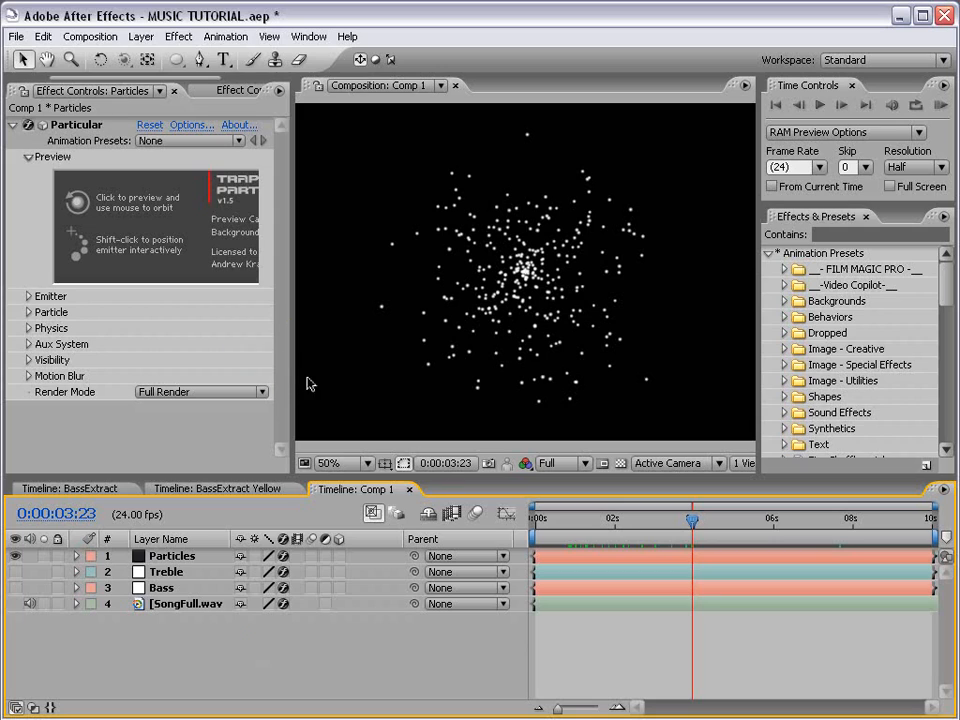
{"action": "left_click_drag", "start_coordinate": [295, 376], "coordinate": [315, 376]}
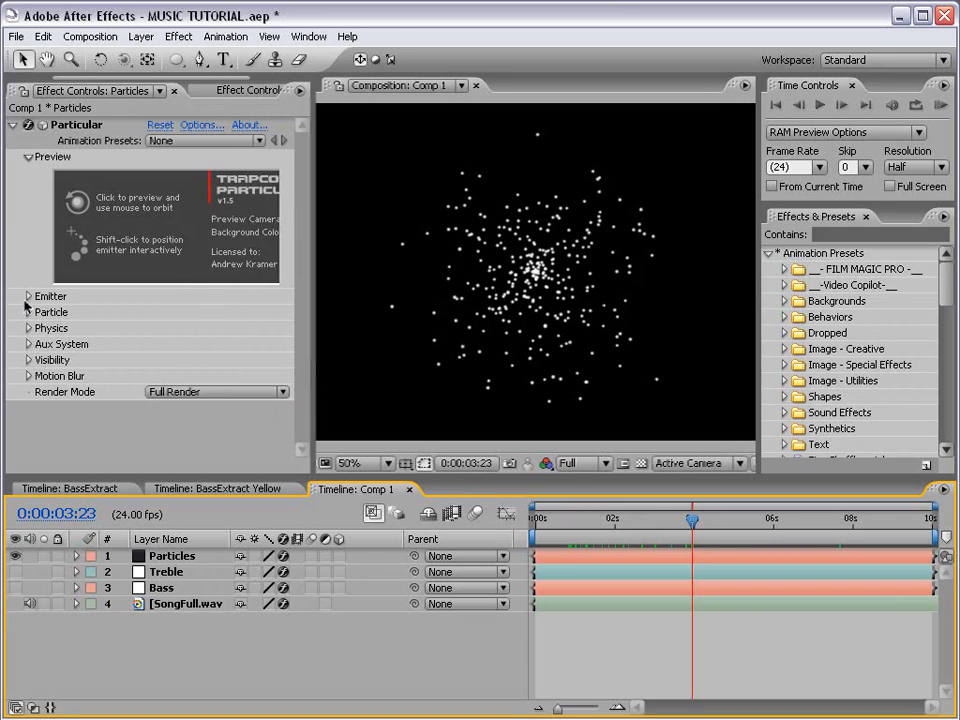
Set the Particular emitter's Particles/sec to 500 on the Particles layer, with the effect's preview section collapsed.
{"action": "left_click", "coordinate": [28, 298]}
{"action": "scroll", "coordinate": [28, 298], "scroll_direction": "down", "scroll_amount": 3}
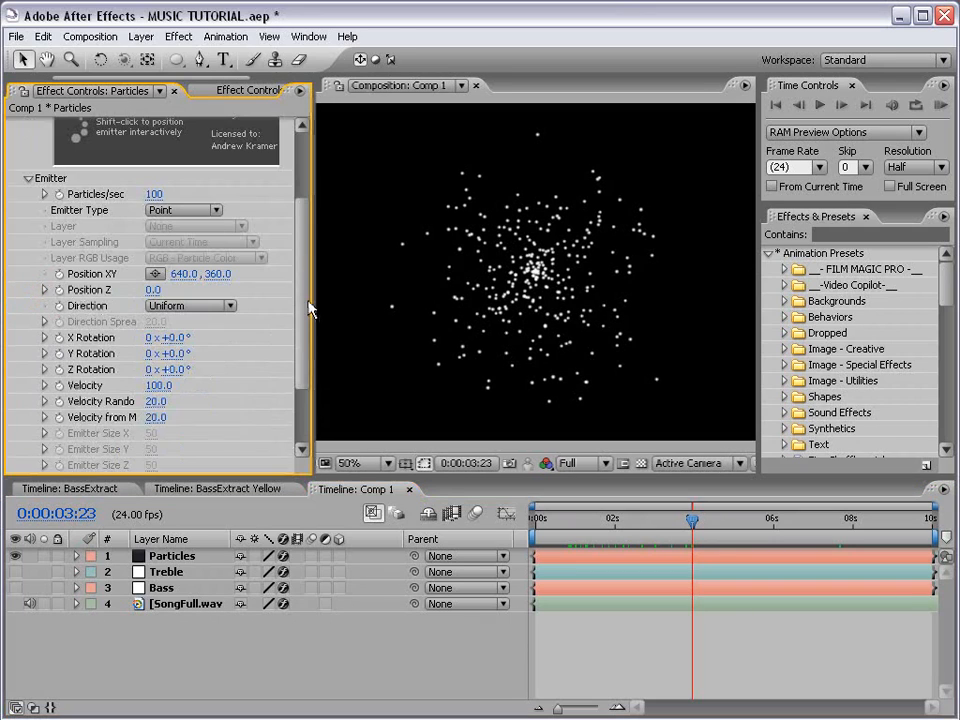
{"action": "scroll", "coordinate": [40, 172], "scroll_direction": "up", "scroll_amount": 3}
{"action": "left_click", "coordinate": [28, 157]}
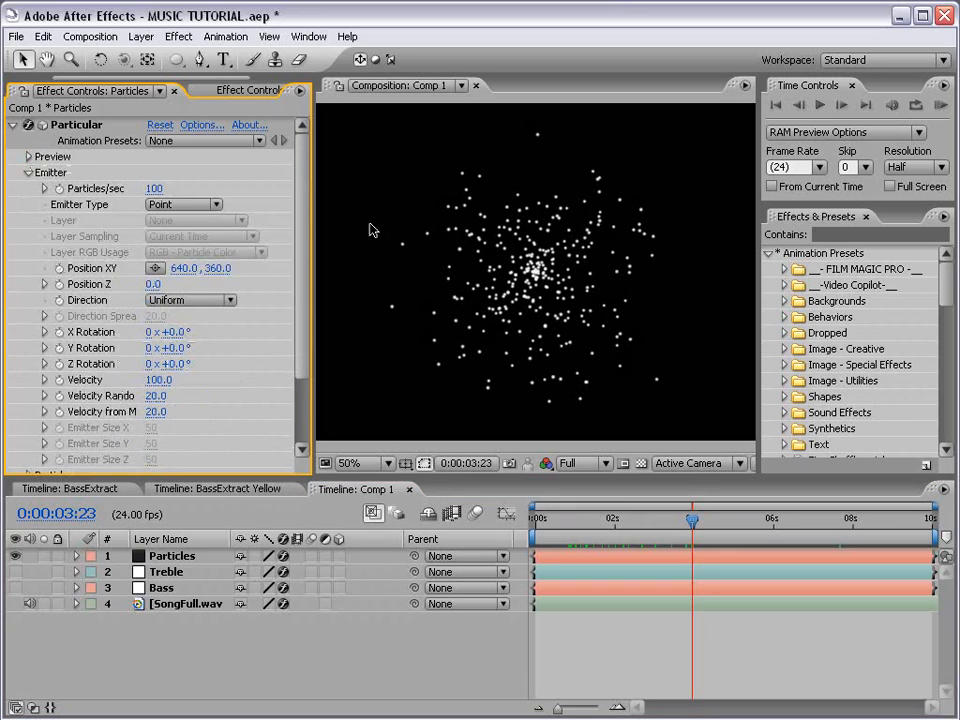
{"action": "left_click", "coordinate": [153, 188]}
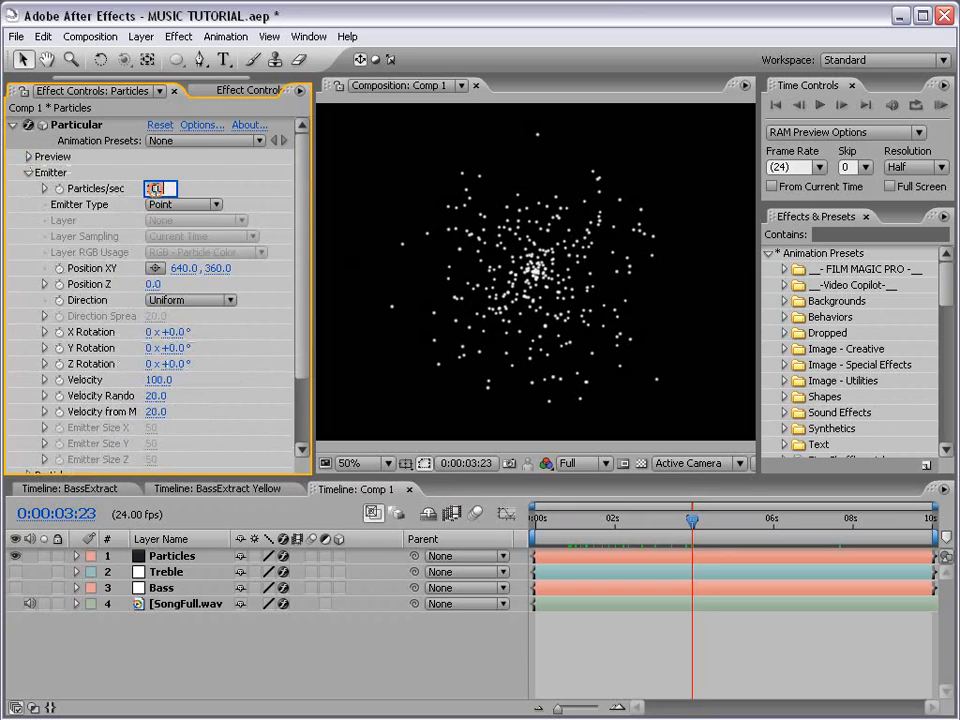
{"action": "type", "text": "500"}
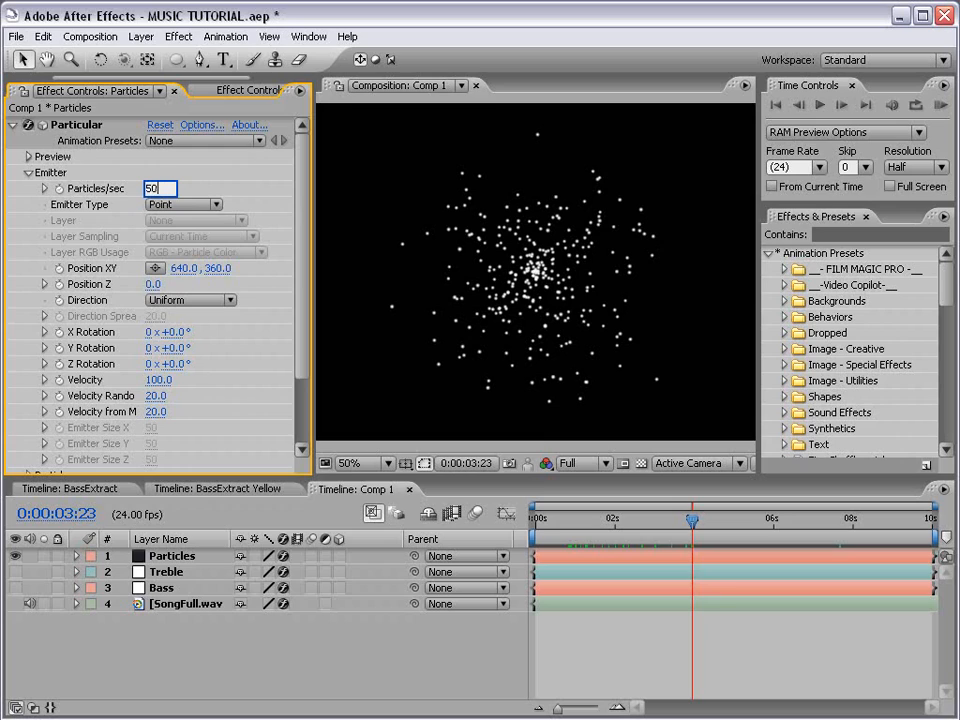
{"action": "key", "text": "Return"}
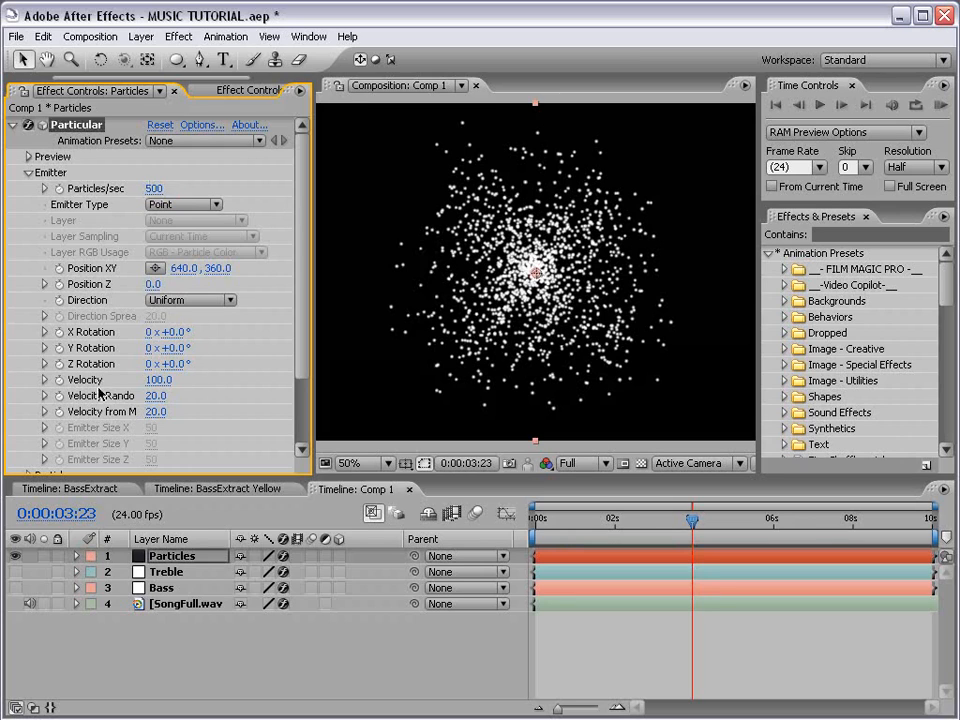
Set the emitter's Velocity, Velocity Random and Velocity from Motion all to 0.
{"action": "left_click", "coordinate": [160, 380]}
{"action": "type", "text": "0"}
{"action": "key", "text": "Return"}
{"action": "left_click", "coordinate": [155, 395]}
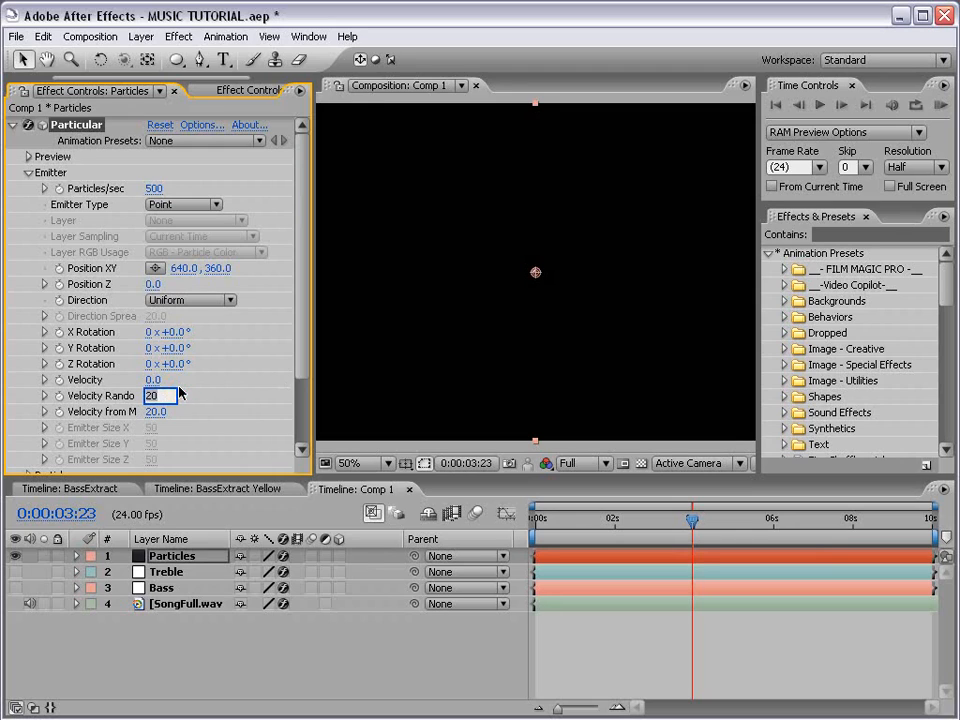
{"action": "type", "text": "0"}
{"action": "key", "text": "Return"}
{"action": "left_click", "coordinate": [155, 411]}
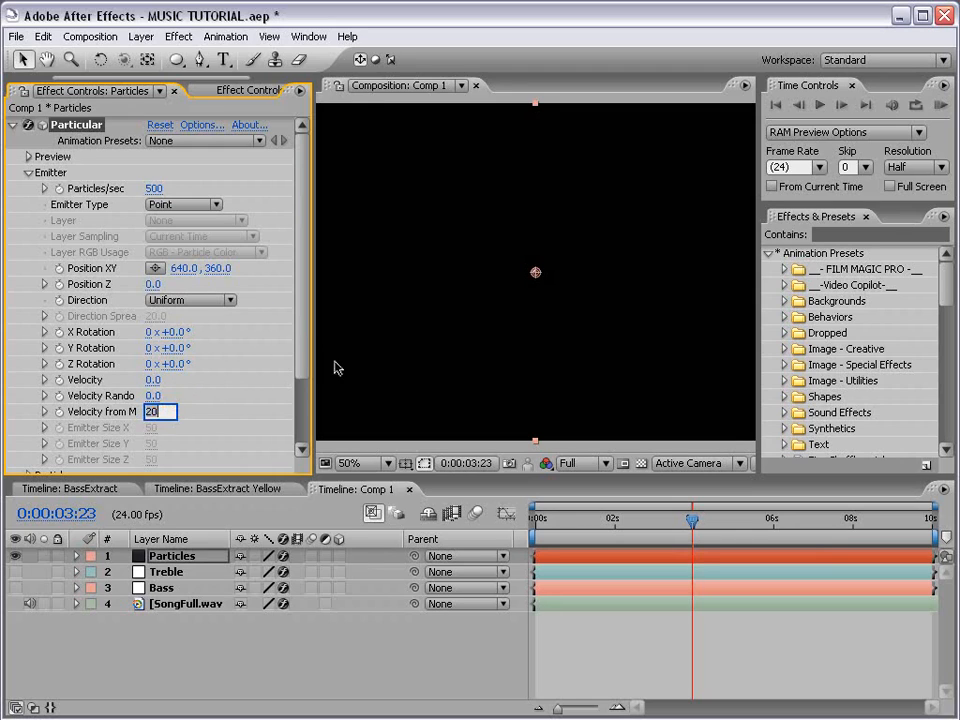
{"action": "left_click_drag", "start_coordinate": [312, 385], "coordinate": [401, 385]}
{"action": "left_click", "coordinate": [194, 411]}
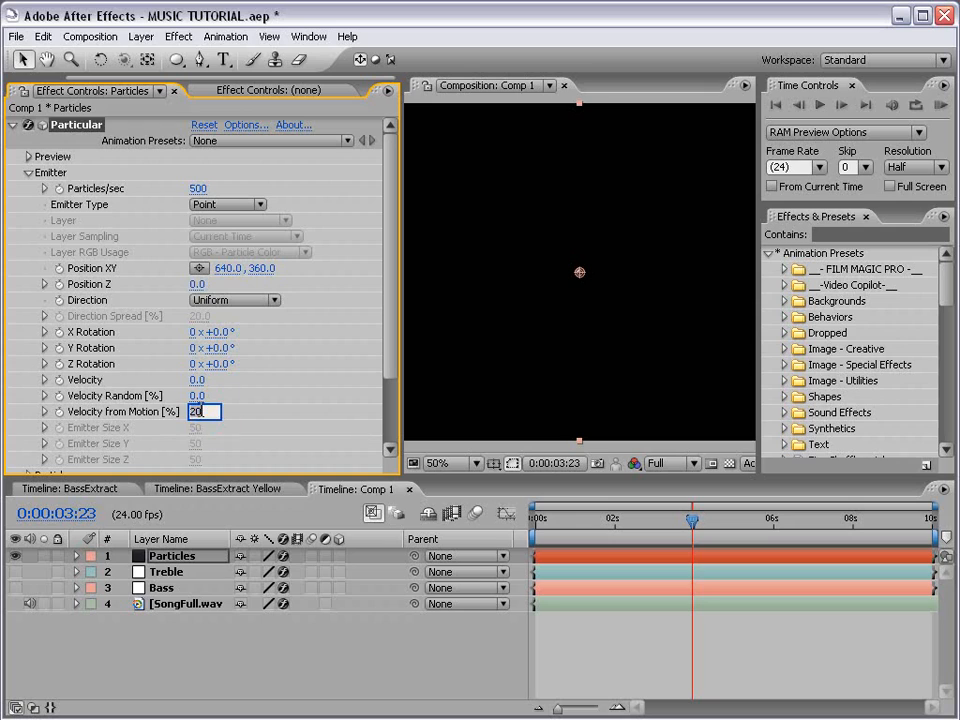
{"action": "type", "text": "0"}
{"action": "key", "text": "Return"}
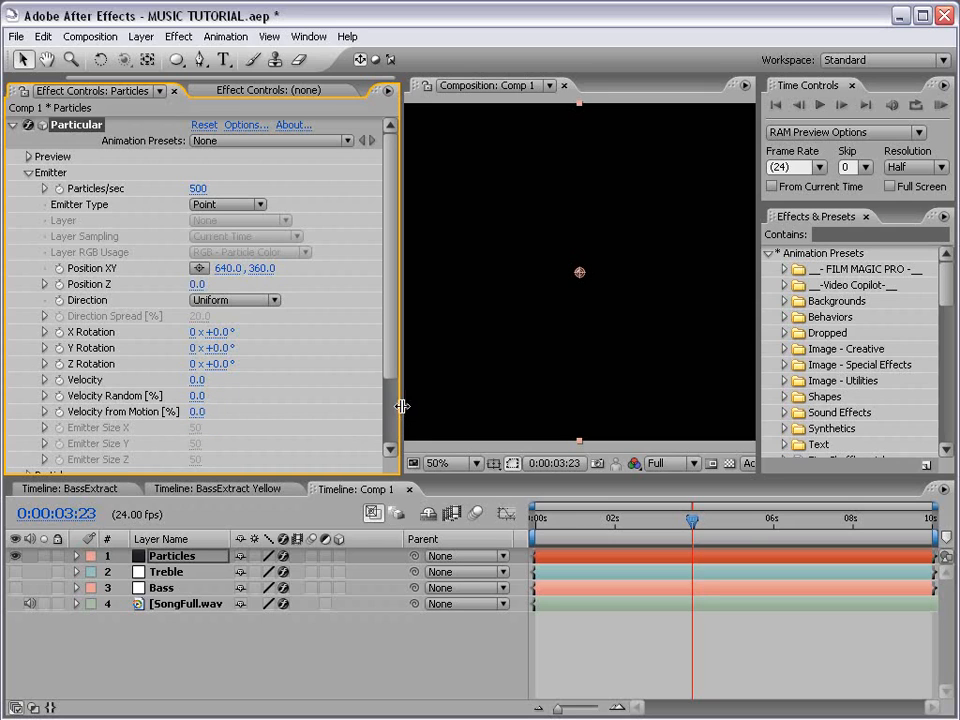
{"action": "left_click_drag", "start_coordinate": [400, 405], "coordinate": [322, 405]}
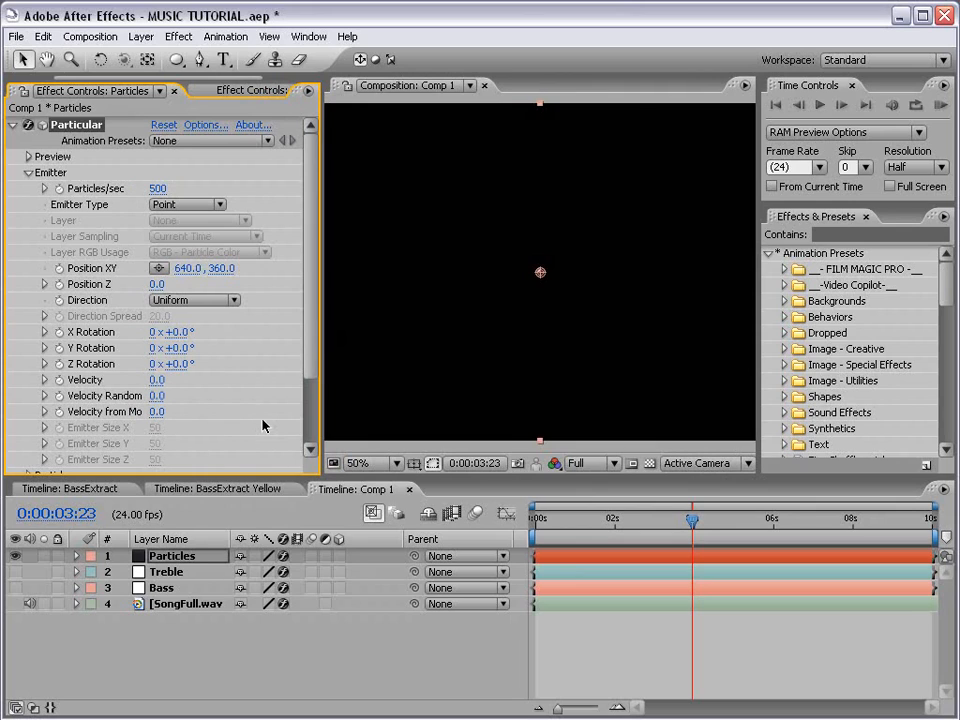
Add a new camera to the composition using the 35mm preset.
{"action": "left_click", "coordinate": [141, 36]}
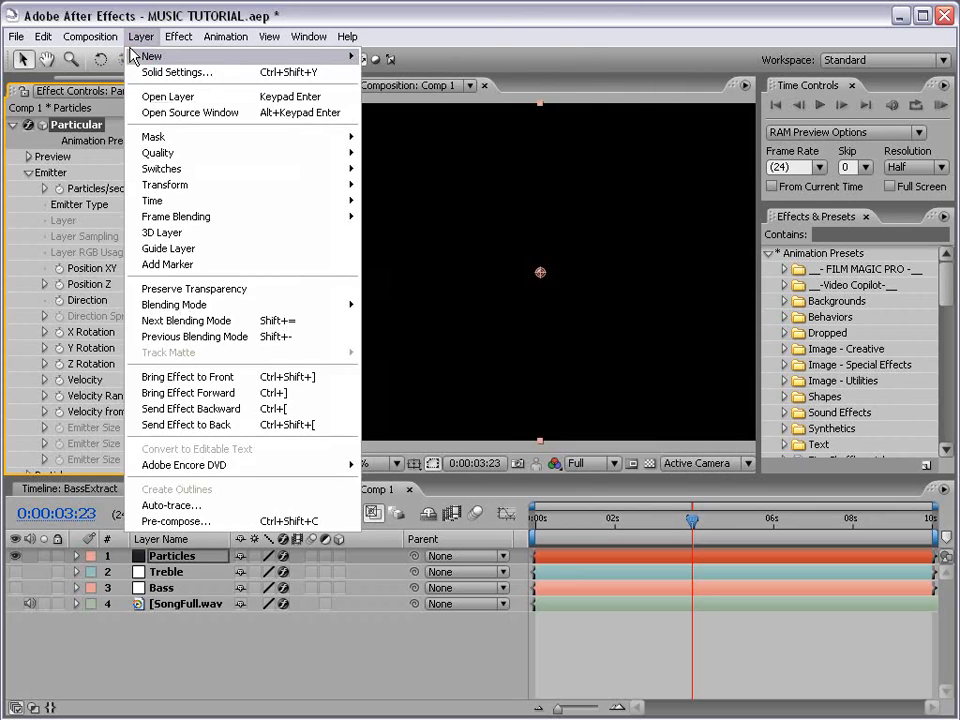
{"action": "mouse_move", "coordinate": [133, 60]}
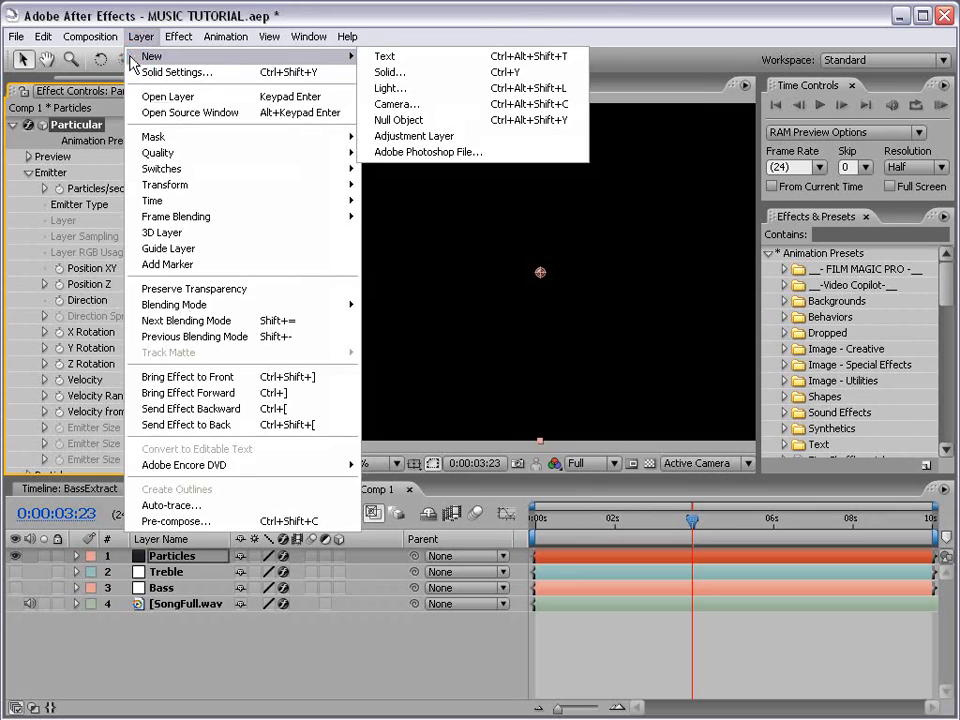
{"action": "left_click", "coordinate": [405, 104]}
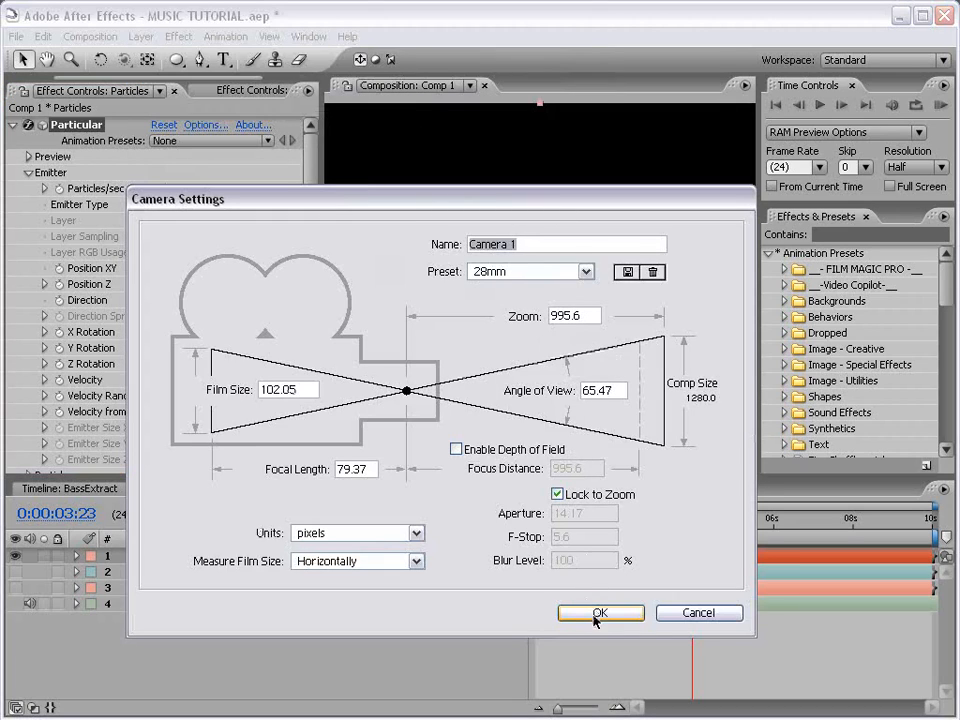
{"action": "left_click", "coordinate": [542, 271]}
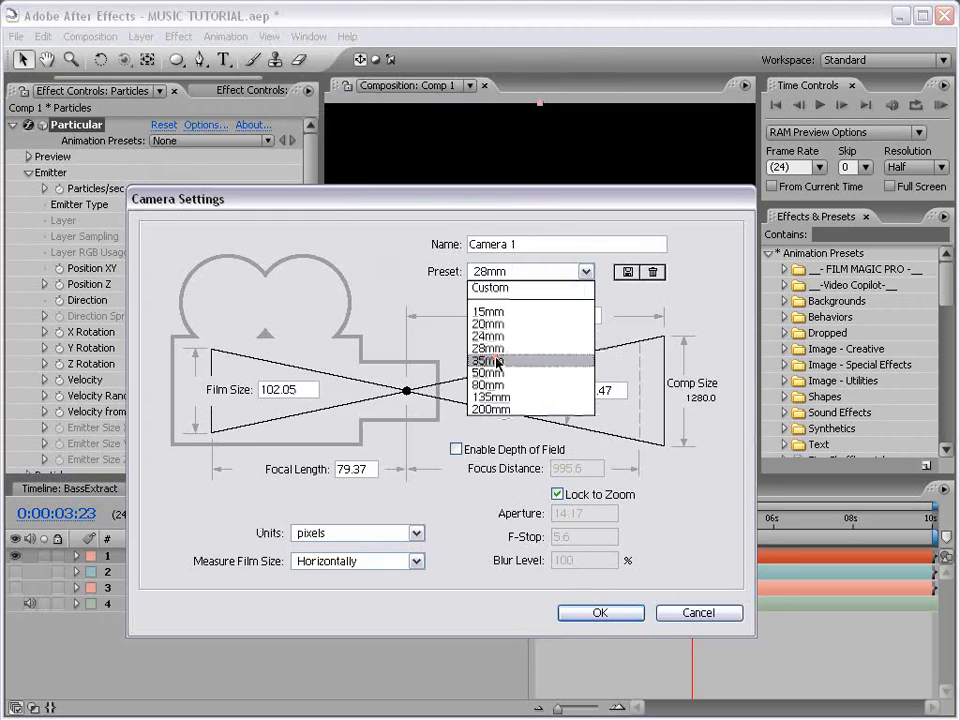
{"action": "left_click", "coordinate": [490, 360]}
{"action": "left_click", "coordinate": [597, 613]}
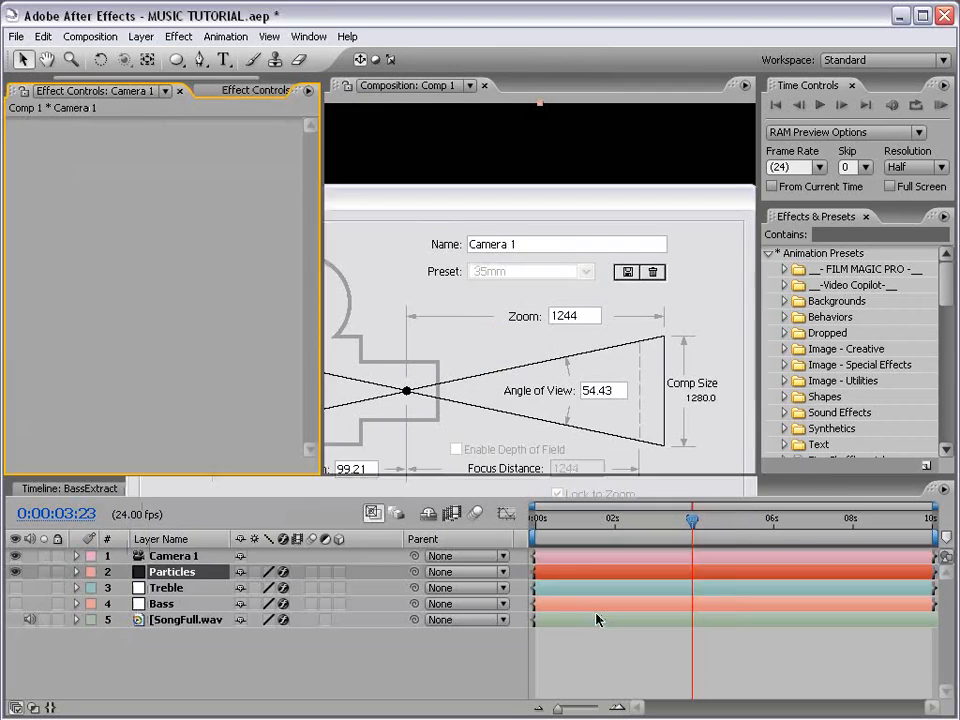
{"action": "scroll", "coordinate": [561, 287], "scroll_direction": "down", "scroll_amount": 1}
{"action": "scroll", "coordinate": [563, 289], "scroll_direction": "up", "scroll_amount": 1}
{"action": "scroll", "coordinate": [559, 289], "scroll_direction": "up", "scroll_amount": 1}
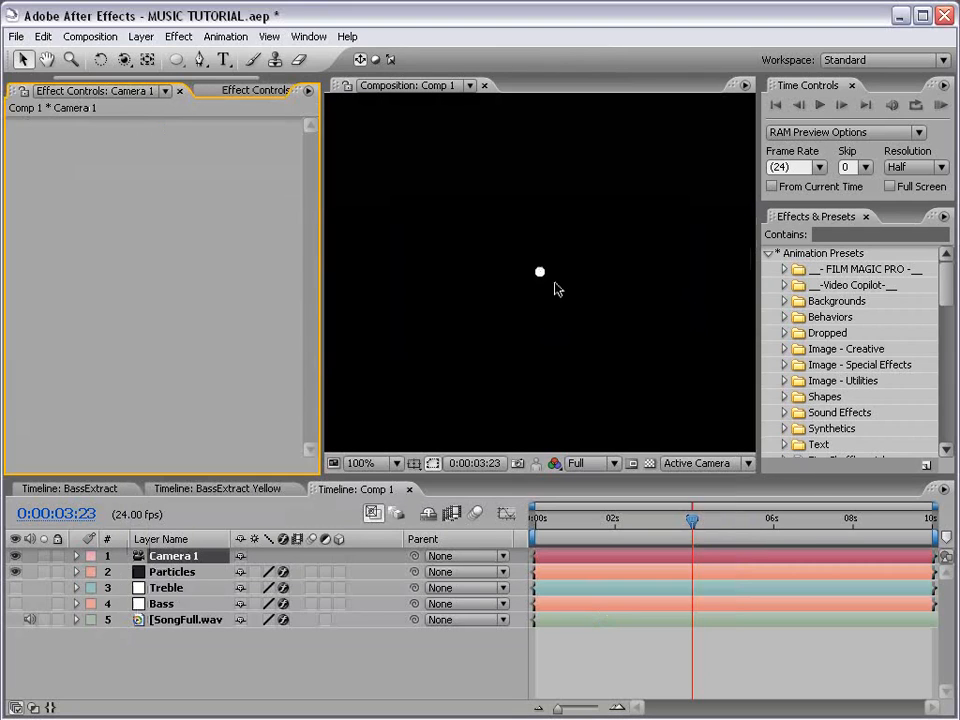
{"action": "scroll", "coordinate": [538, 276], "scroll_direction": "down", "scroll_amount": 1}
Move the current time to 0:00:01:04 and reveal the expressions on the Treble layer in the timeline.
{"action": "mouse_move", "coordinate": [574, 520]}
{"action": "left_mouse_down"}
{"action": "mouse_move", "coordinate": [658, 521]}
{"action": "mouse_move", "coordinate": [580, 542]}
{"action": "left_mouse_up"}
{"action": "left_click", "coordinate": [160, 575]}
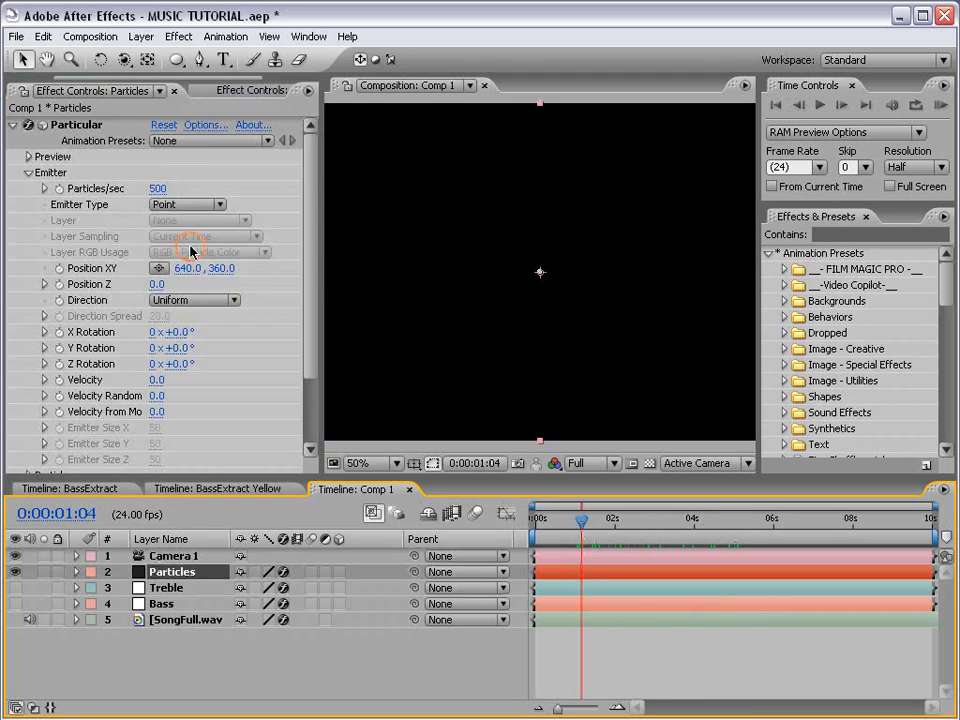
{"action": "left_click_drag", "start_coordinate": [311, 208], "coordinate": [311, 246]}
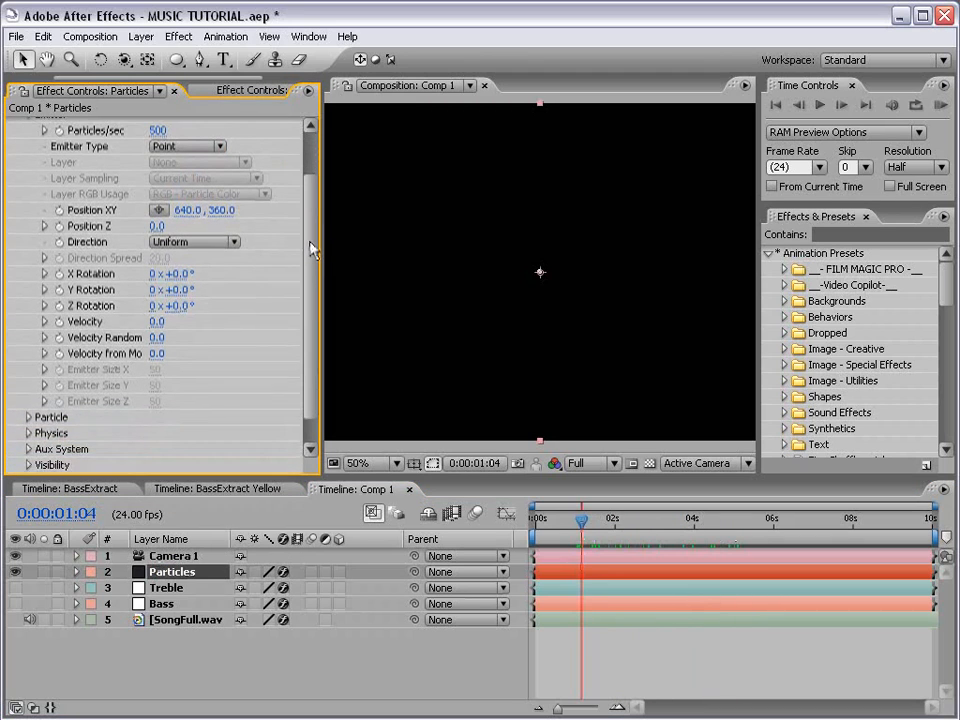
{"action": "left_click", "coordinate": [200, 588]}
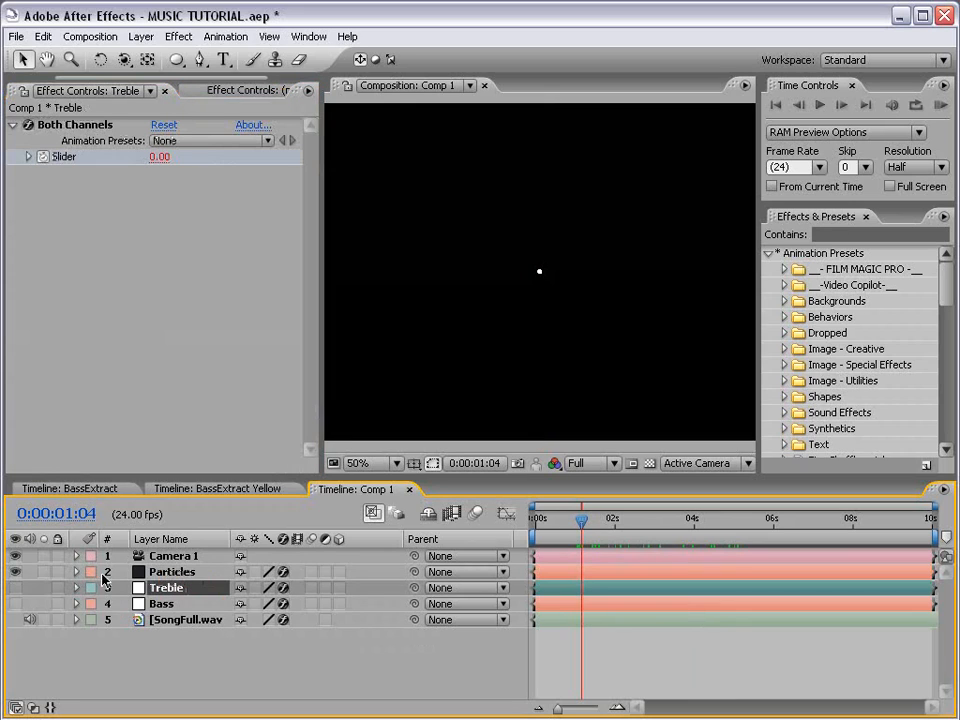
{"action": "left_click", "coordinate": [170, 556]}
{"action": "left_click", "coordinate": [165, 572]}
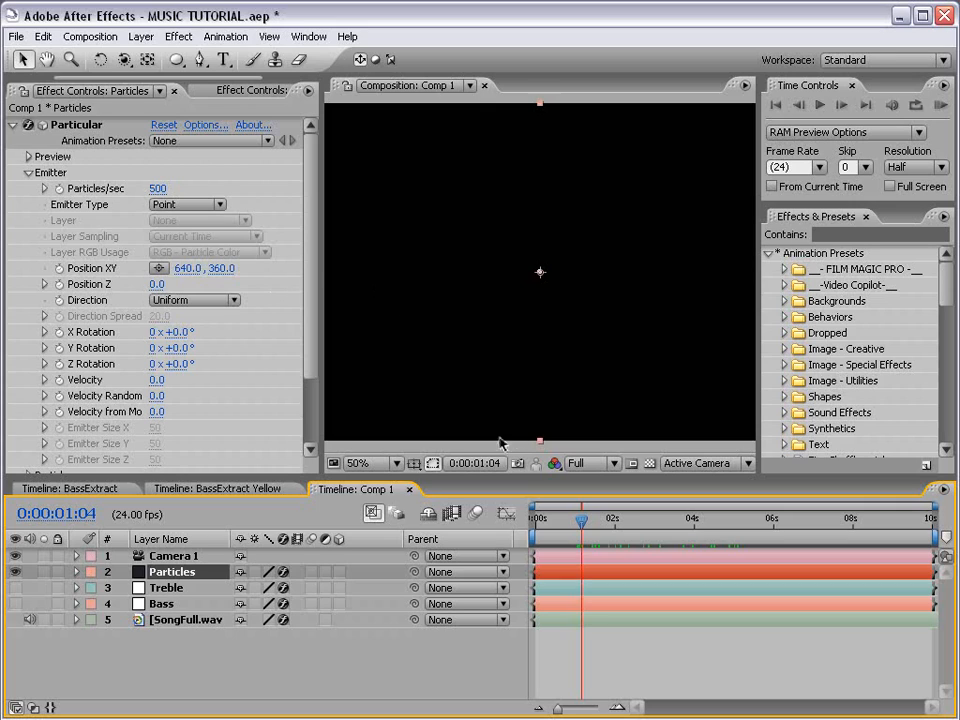
{"action": "left_click", "coordinate": [166, 590]}
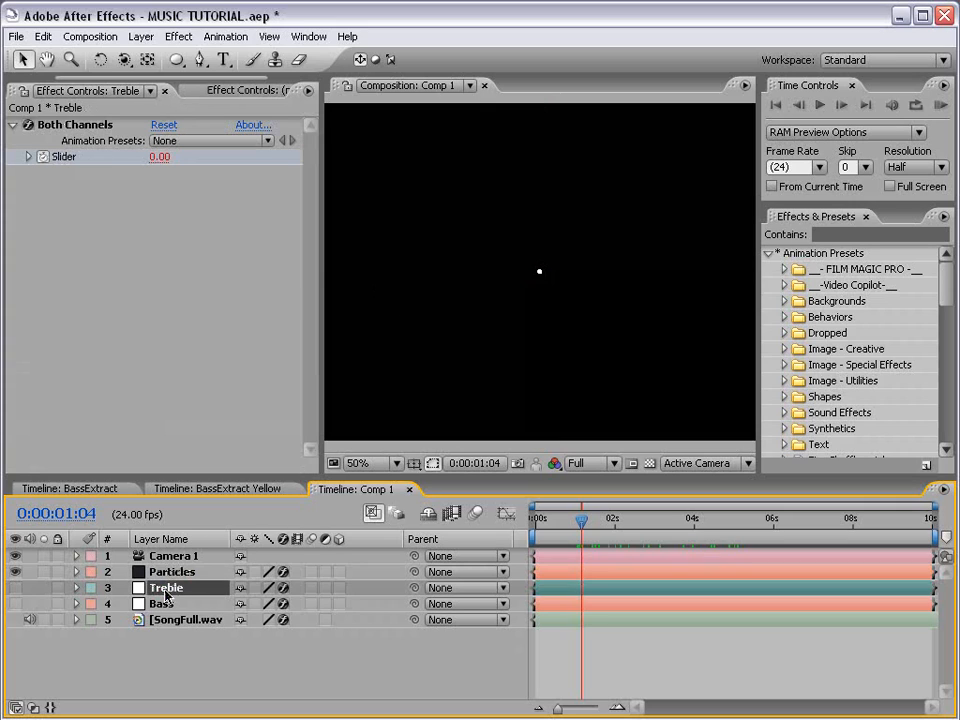
{"action": "key", "text": "e"}
{"action": "key", "text": "e"}
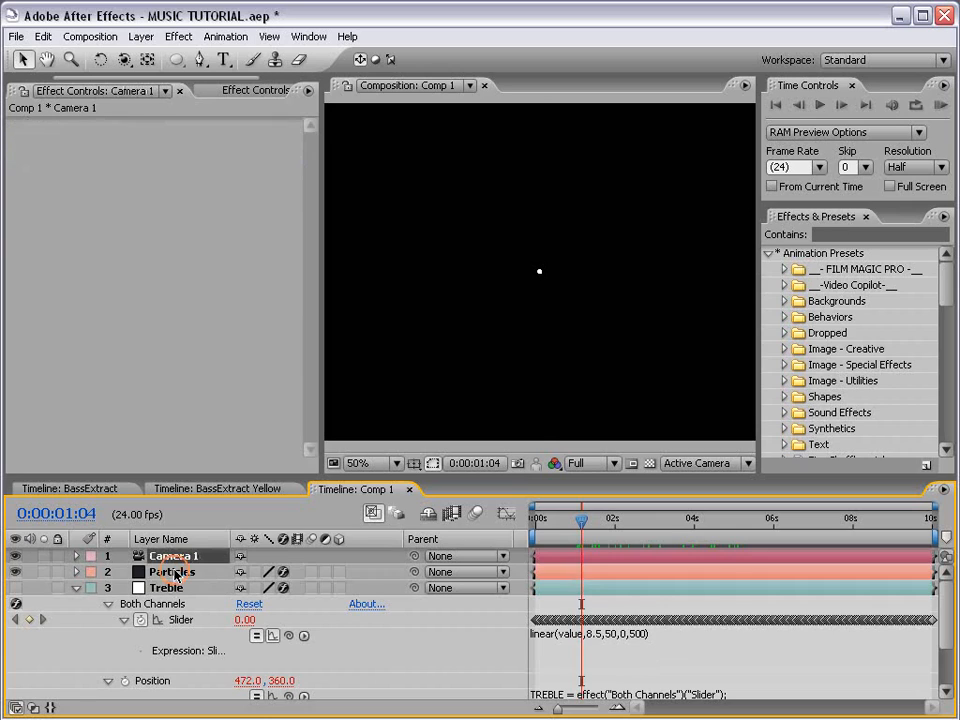
Add an expression to the Particles emitter's Position Z that links it to the Treble layer's Both Channels slider.
{"action": "left_click", "coordinate": [175, 573]}
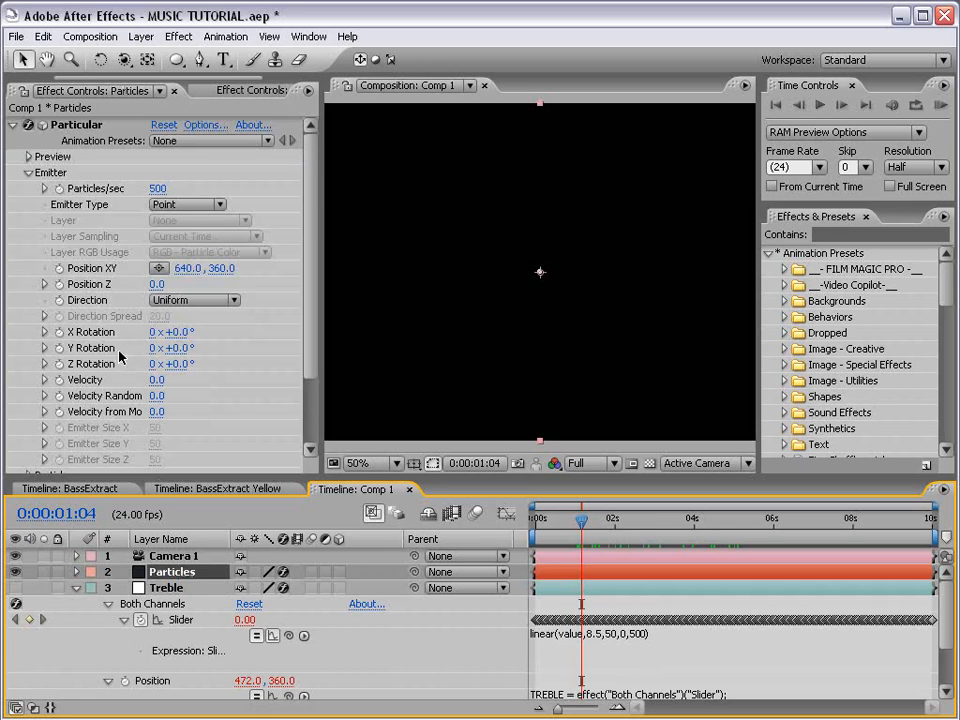
{"action": "left_click", "coordinate": [58, 285], "text": "alt"}
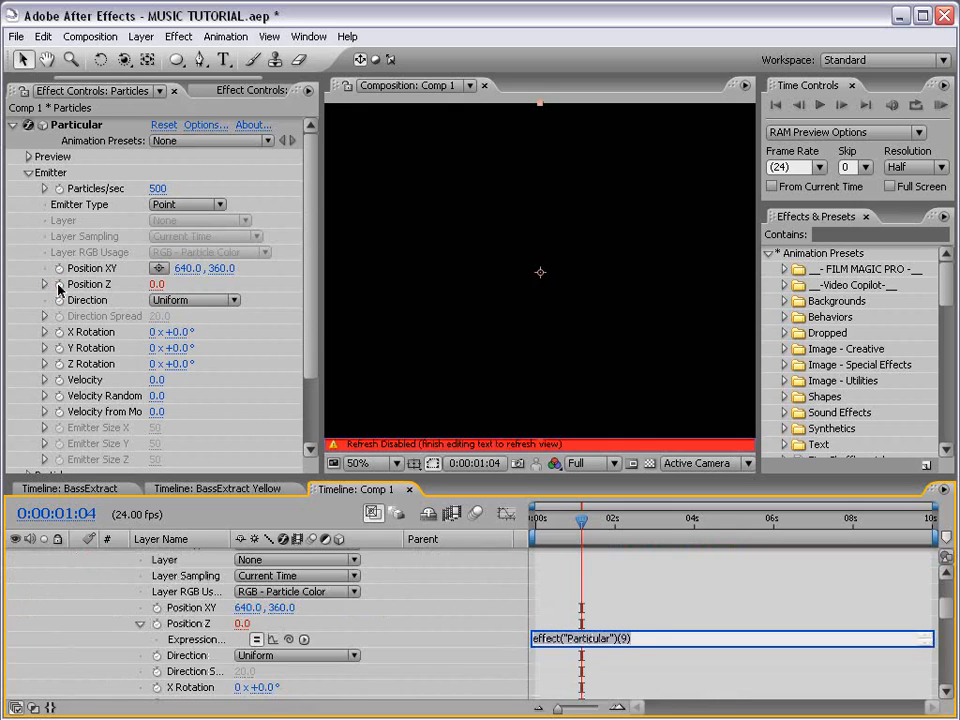
{"action": "left_click_drag", "start_coordinate": [340, 479], "coordinate": [340, 324]}
{"action": "scroll", "coordinate": [300, 440], "scroll_direction": "up", "scroll_amount": 4}
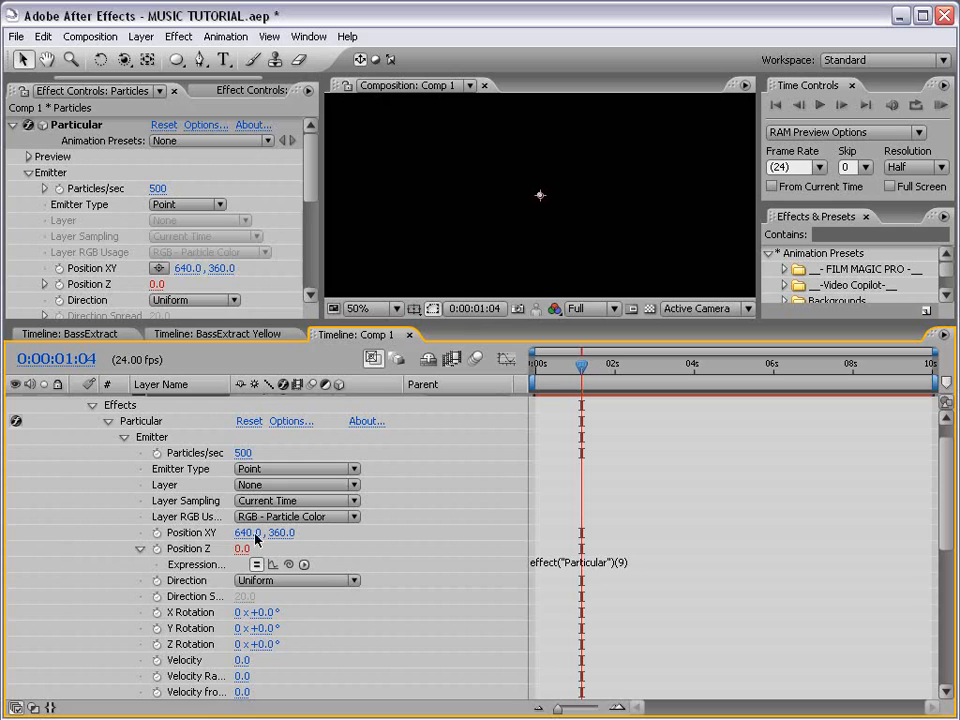
{"action": "scroll", "coordinate": [180, 443], "scroll_direction": "up", "scroll_amount": 1}
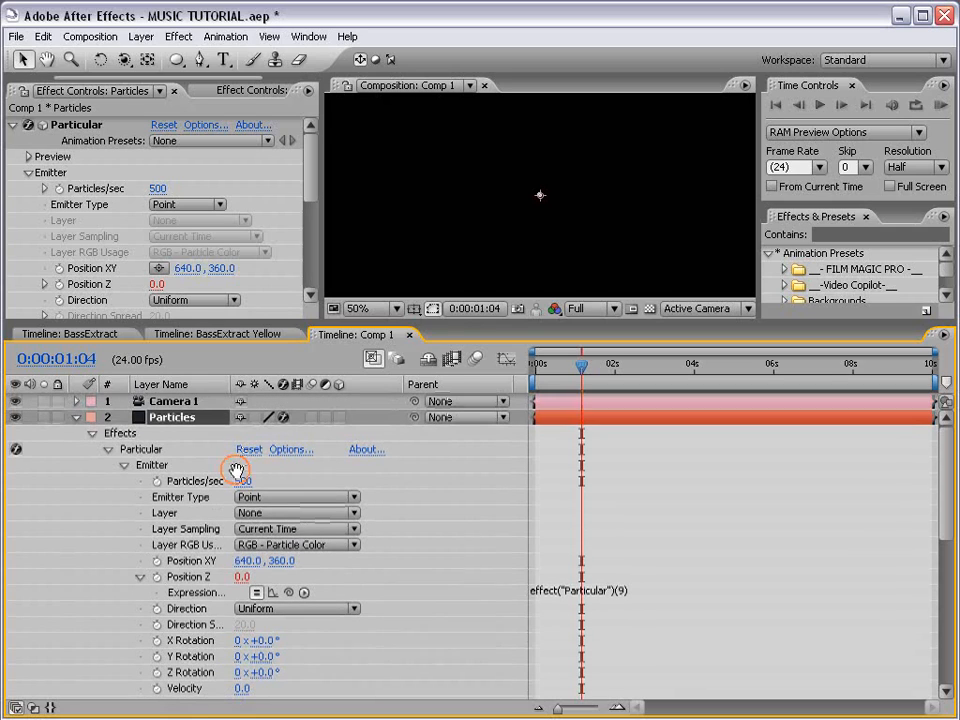
{"action": "left_click_drag", "start_coordinate": [291, 592], "coordinate": [213, 548]}
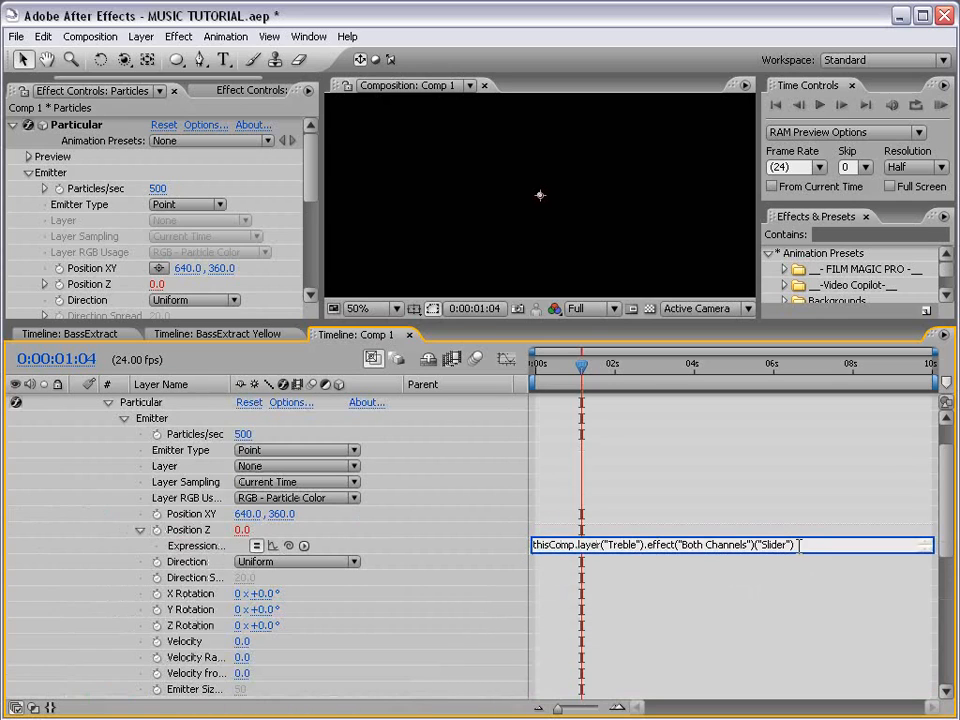
{"action": "left_click", "coordinate": [670, 507]}
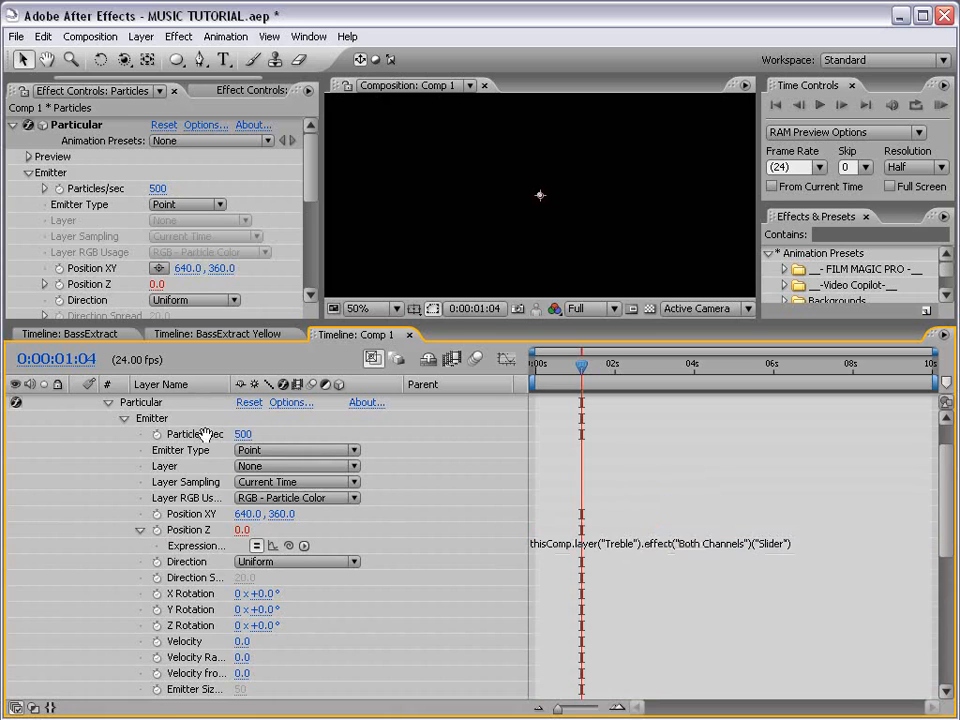
Reveal only the Position Z expression on the Particles layer and scrub the animation to 0:00:02:08.
{"action": "scroll", "coordinate": [88, 437], "scroll_direction": "up", "scroll_amount": 1}
{"action": "left_click", "coordinate": [78, 420]}
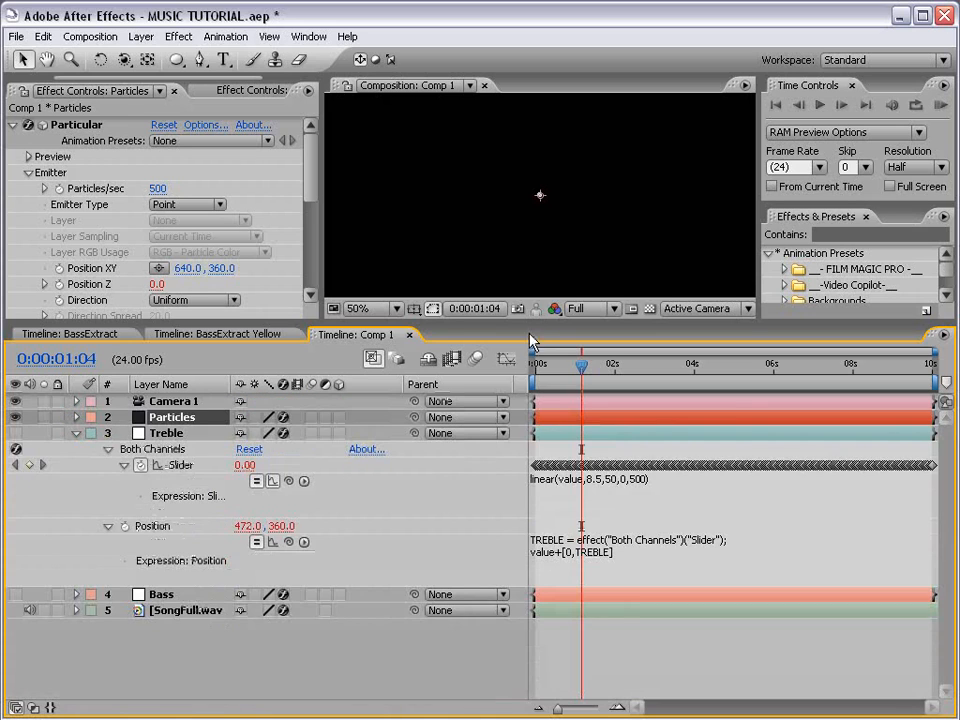
{"action": "left_click_drag", "start_coordinate": [522, 324], "coordinate": [522, 369]}
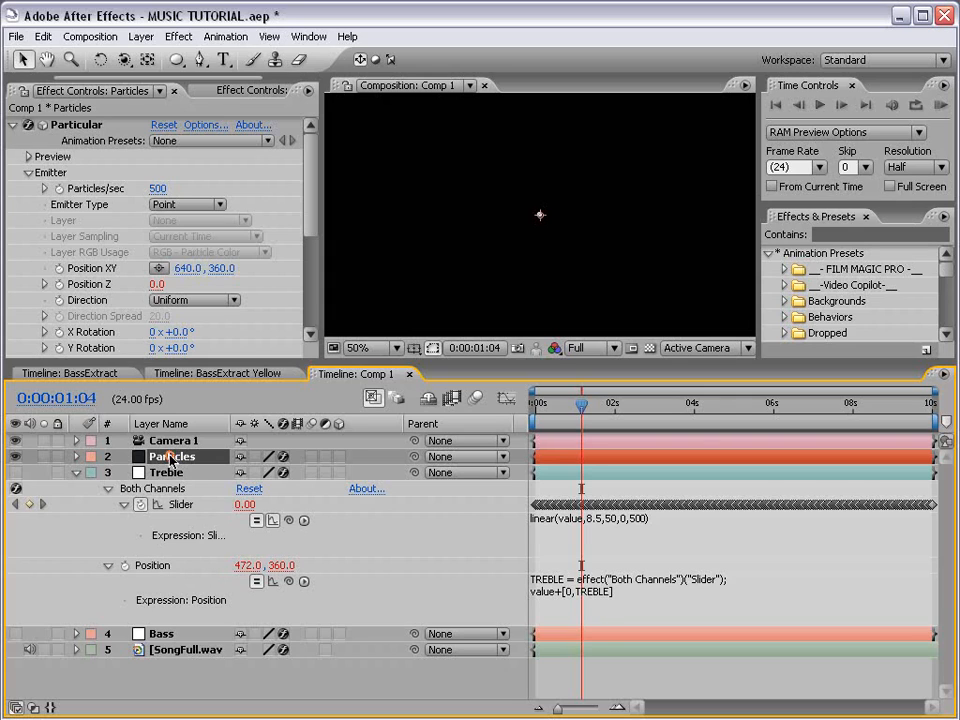
{"action": "key", "text": "e"}
{"action": "key", "text": "e"}
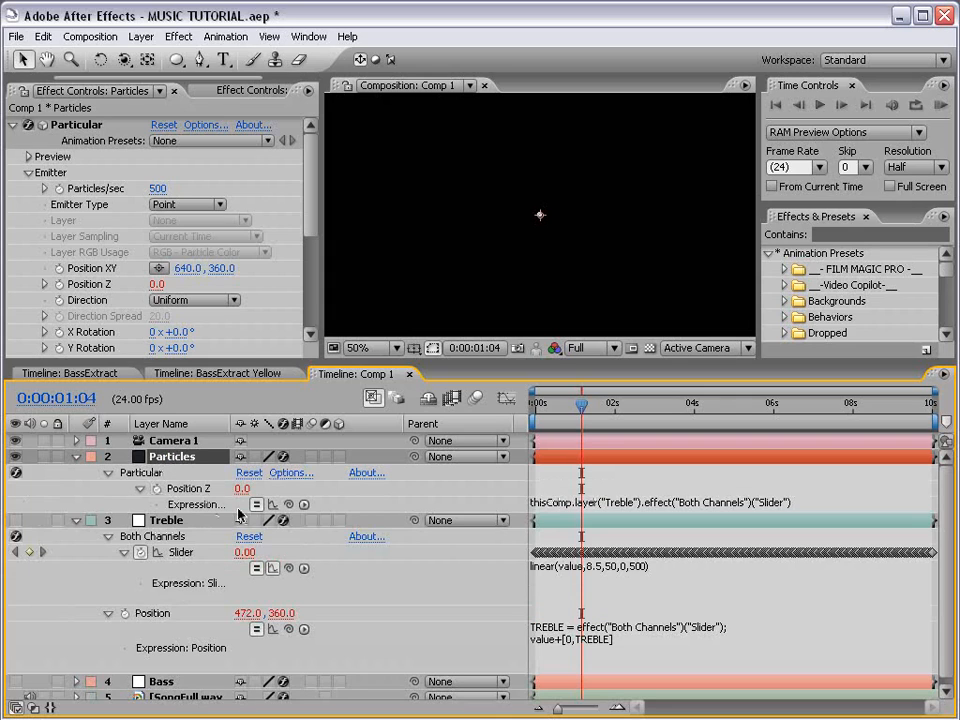
{"action": "left_click_drag", "start_coordinate": [582, 409], "coordinate": [628, 405]}
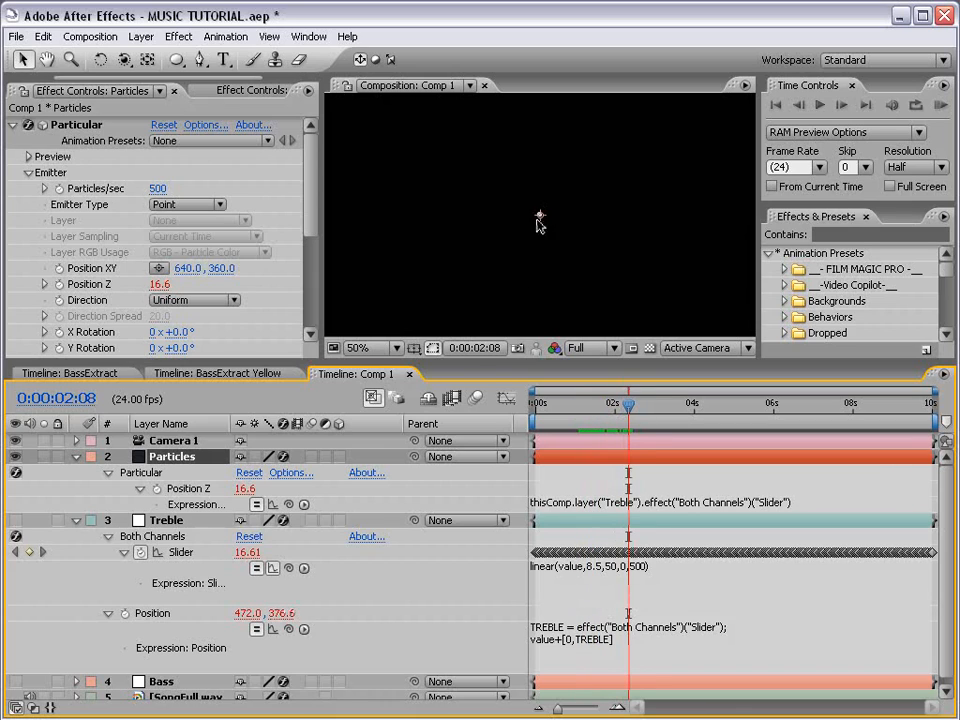
Collapse the Treble layer's properties and orbit the camera to an angled view of the particle line, then scrub to 0:00:02:17.
{"action": "left_click", "coordinate": [77, 520]}
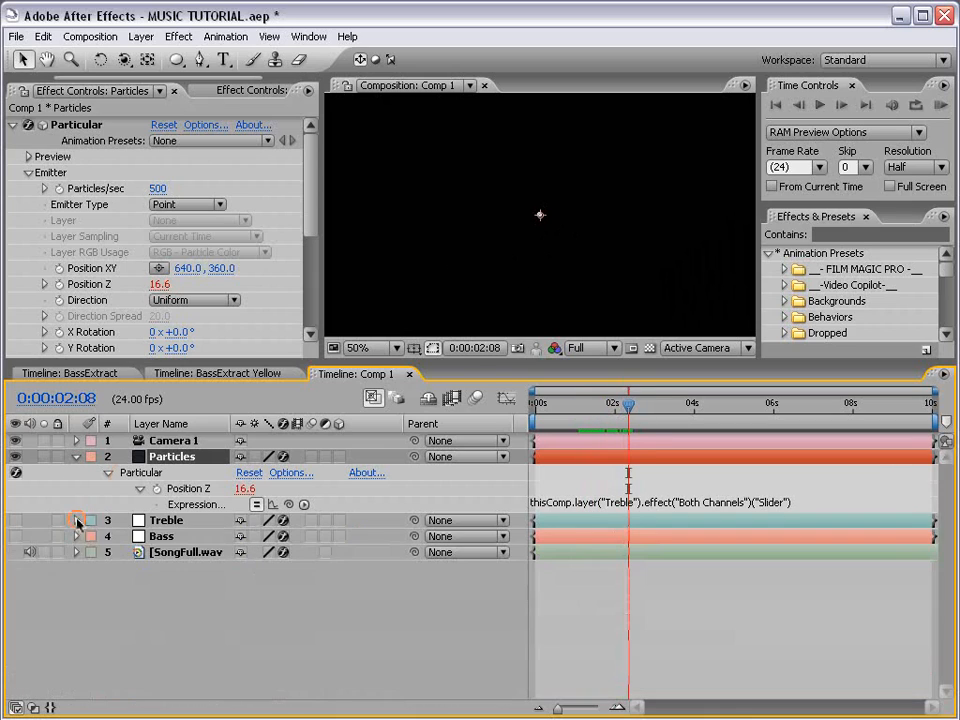
{"action": "left_click", "coordinate": [526, 196]}
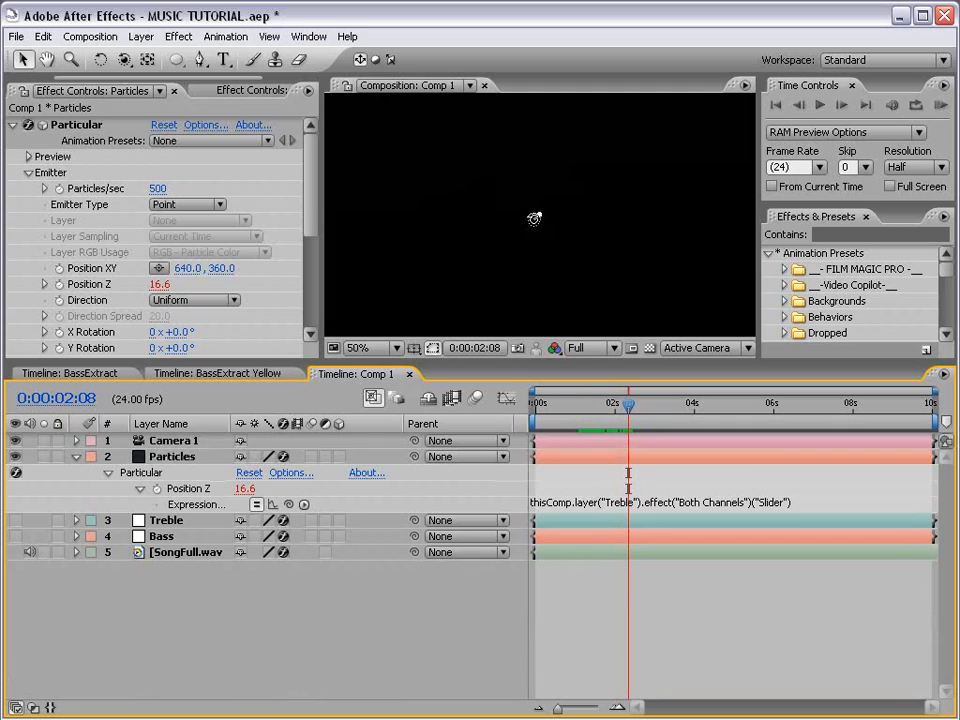
{"action": "left_click_drag", "start_coordinate": [121, 62], "coordinate": [190, 79]}
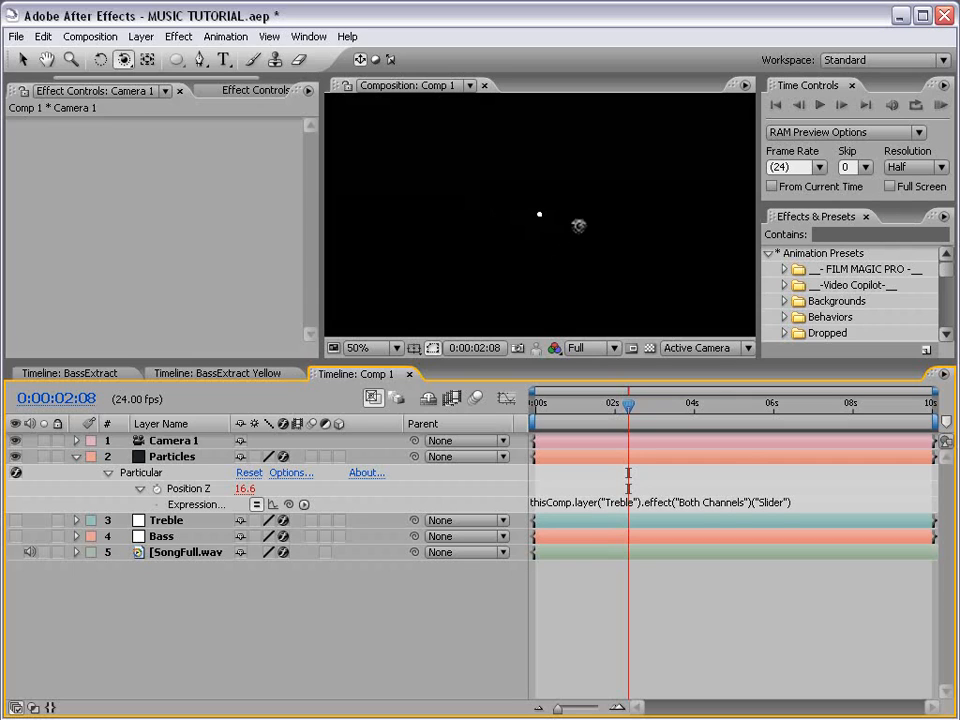
{"action": "mouse_move", "coordinate": [585, 206]}
{"action": "left_mouse_down"}
{"action": "mouse_move", "coordinate": [574, 230]}
{"action": "mouse_move", "coordinate": [527, 223]}
{"action": "mouse_move", "coordinate": [521, 264]}
{"action": "mouse_move", "coordinate": [527, 223]}
{"action": "mouse_move", "coordinate": [573, 196]}
{"action": "mouse_move", "coordinate": [611, 246]}
{"action": "mouse_move", "coordinate": [529, 266]}
{"action": "mouse_move", "coordinate": [506, 214]}
{"action": "mouse_move", "coordinate": [512, 244]}
{"action": "mouse_move", "coordinate": [540, 242]}
{"action": "mouse_move", "coordinate": [555, 238]}
{"action": "mouse_move", "coordinate": [571, 204]}
{"action": "left_mouse_up"}
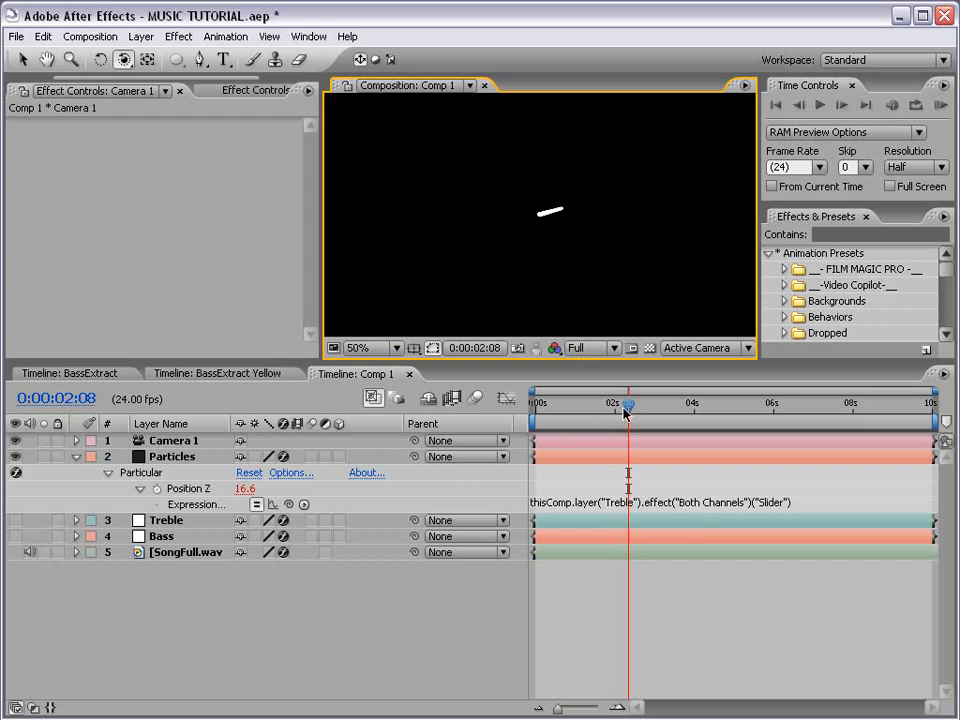
{"action": "left_click_drag", "start_coordinate": [627, 406], "coordinate": [625, 440]}
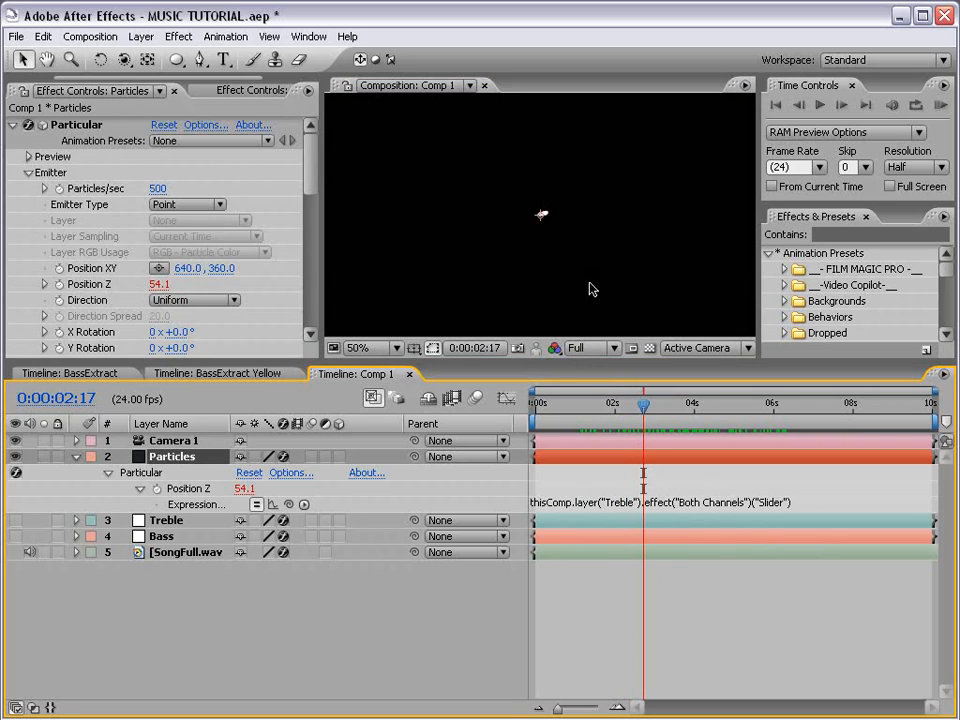
Set the Particular emitter's Velocity from Motion to 50 and scrub the animation to 0:00:01:21.
{"action": "left_click_drag", "start_coordinate": [310, 176], "coordinate": [311, 208]}
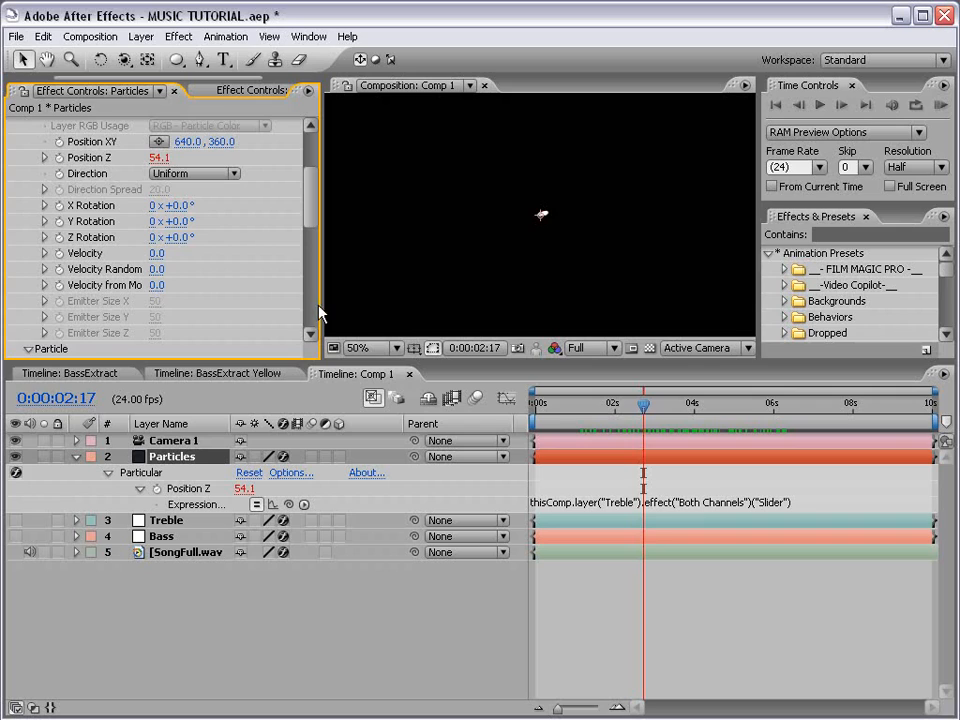
{"action": "left_click_drag", "start_coordinate": [320, 312], "coordinate": [343, 311]}
{"action": "left_click_drag", "start_coordinate": [170, 288], "coordinate": [196, 285]}
{"action": "left_click", "coordinate": [168, 286]}
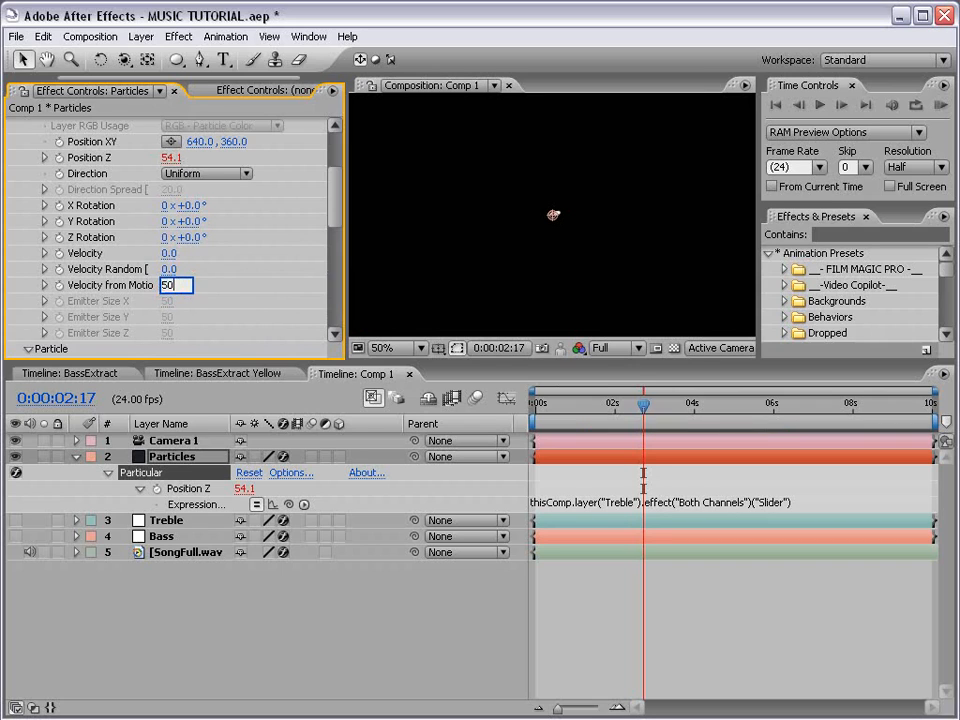
{"action": "key", "text": "Return"}
{"action": "left_click", "coordinate": [588, 412]}
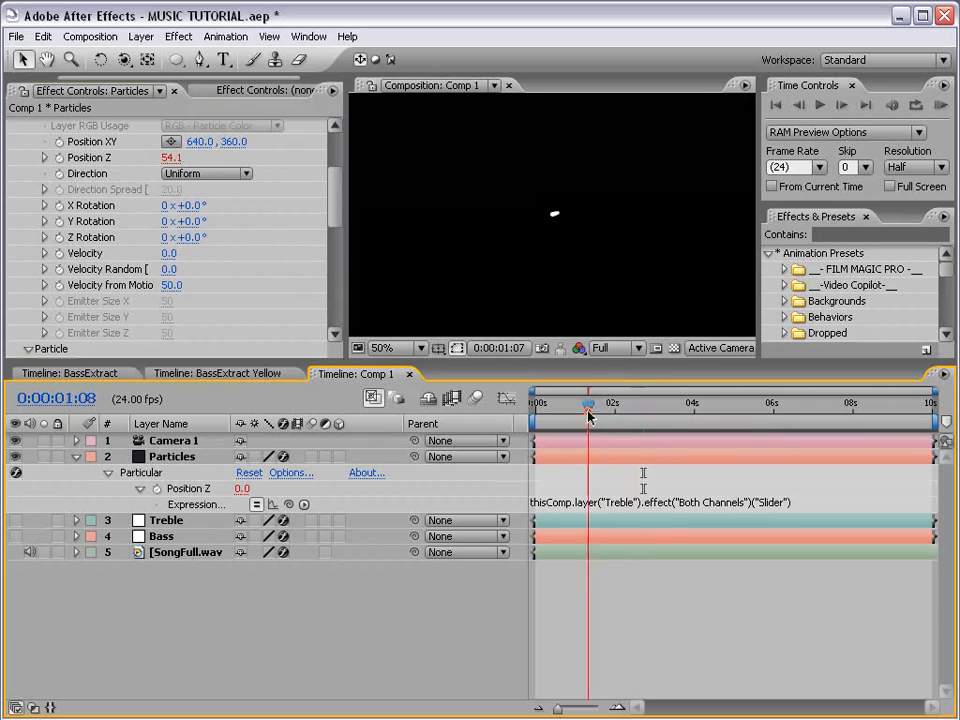
{"action": "left_click_drag", "start_coordinate": [588, 412], "coordinate": [739, 409]}
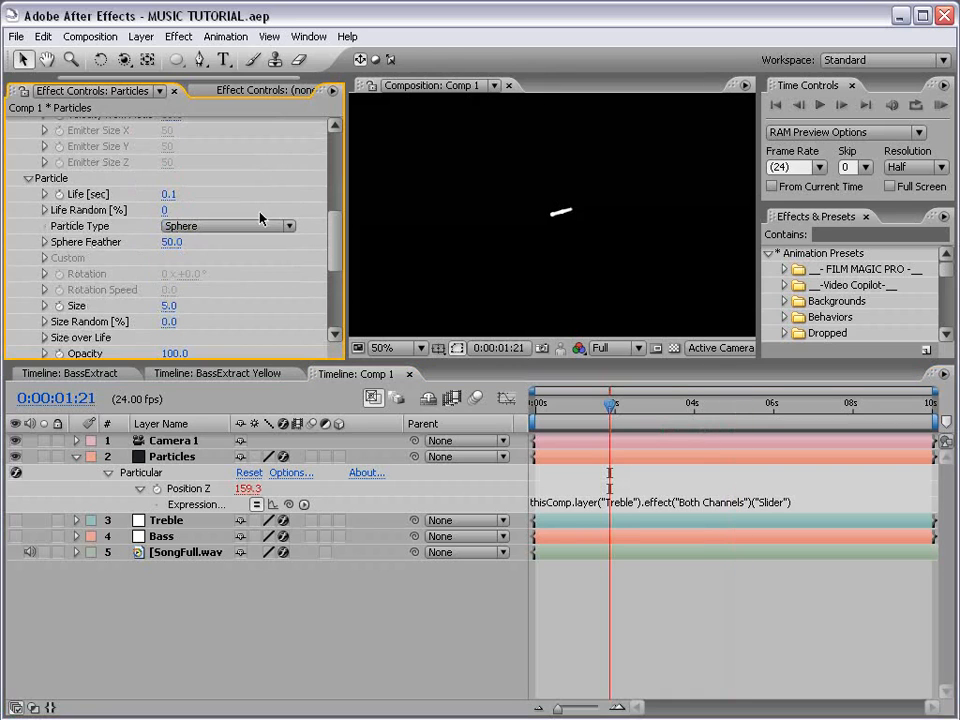
Set the particle Life to 1 second and move the current time to 0:00:03:07.
{"action": "left_click", "coordinate": [168, 194]}
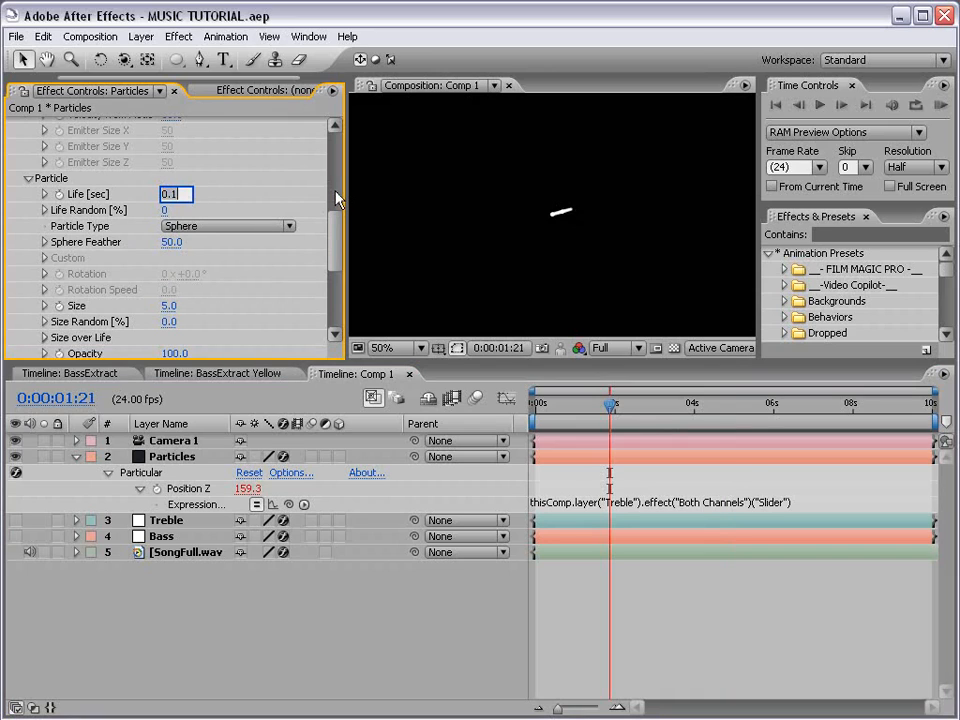
{"action": "type", "text": "1"}
{"action": "key", "text": "Return"}
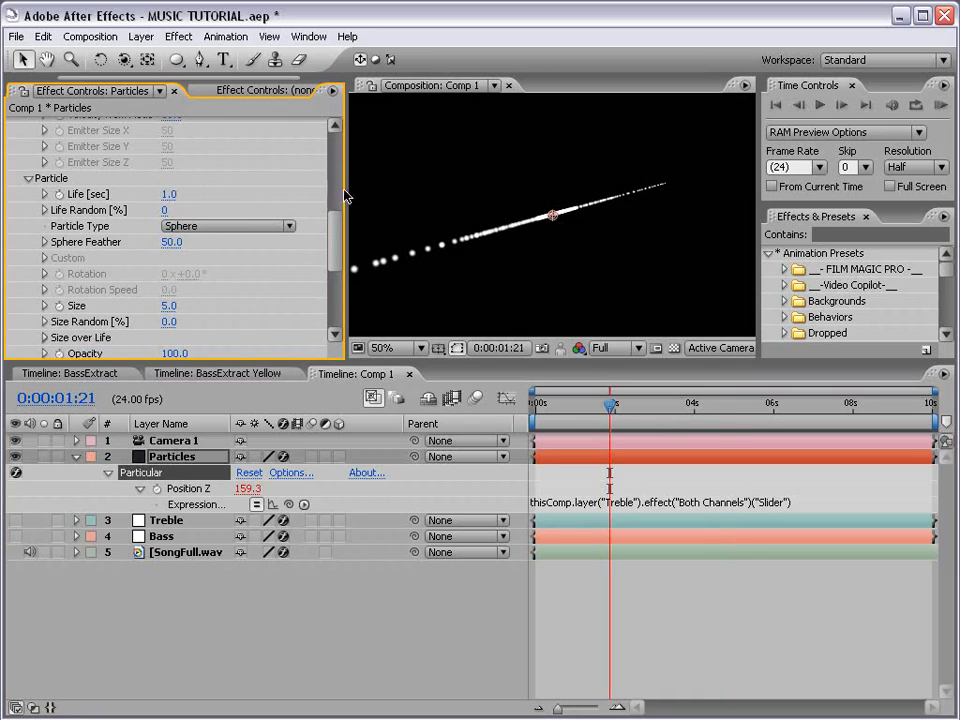
{"action": "mouse_move", "coordinate": [655, 421]}
{"action": "left_mouse_down"}
{"action": "mouse_move", "coordinate": [543, 421]}
{"action": "mouse_move", "coordinate": [666, 421]}
{"action": "left_mouse_up"}
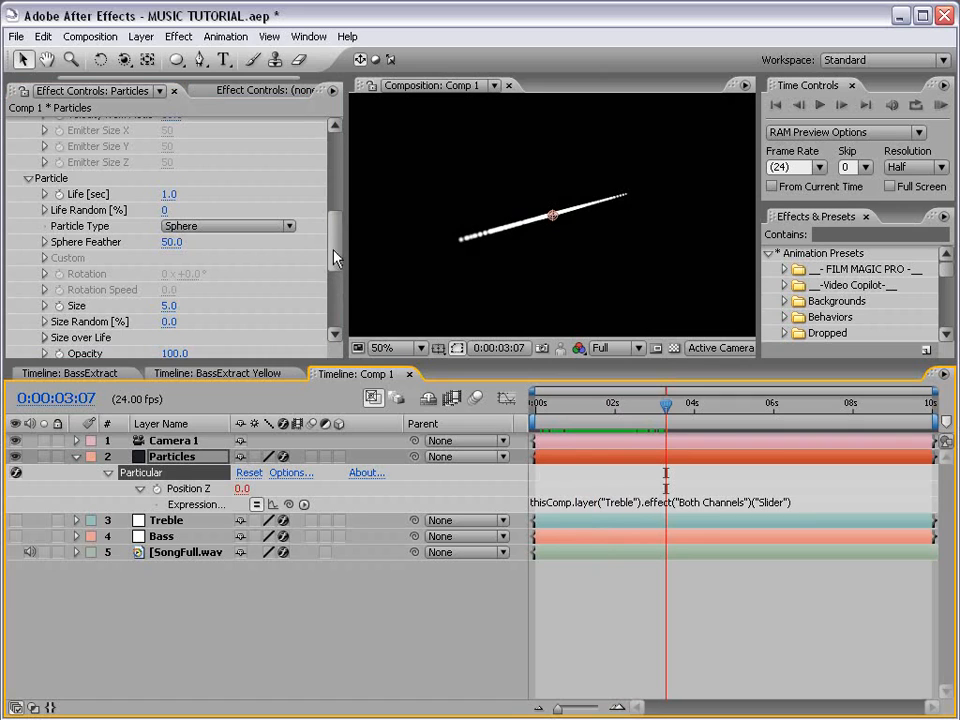
Set Affect Position to 160 in the Turbulence Field of Particular's Air physics settings.
{"action": "left_click_drag", "start_coordinate": [336, 258], "coordinate": [336, 310]}
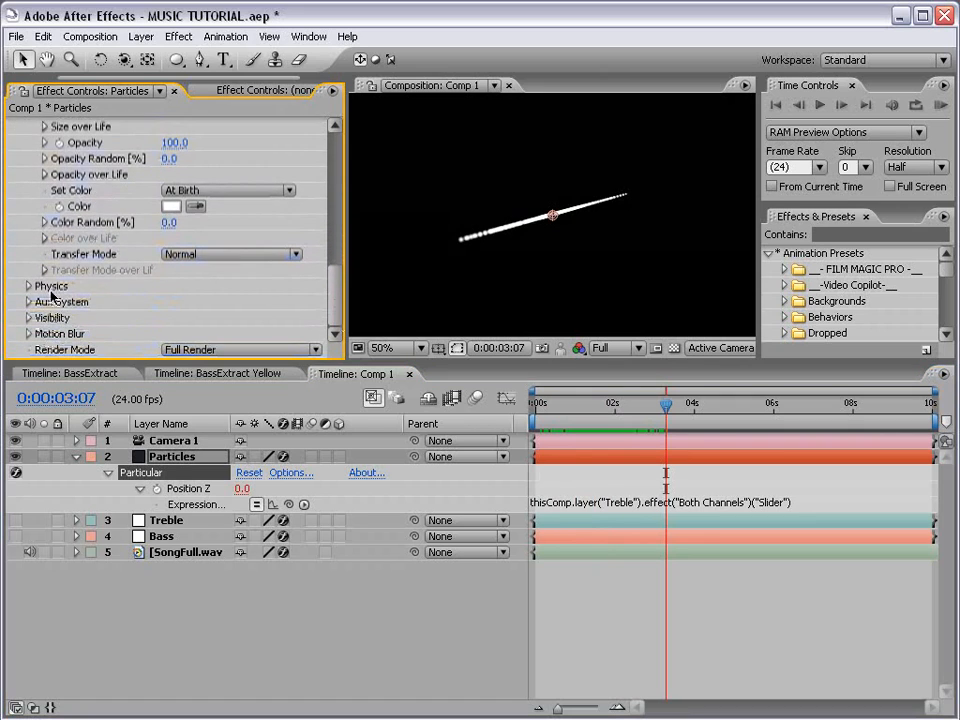
{"action": "left_click", "coordinate": [28, 286]}
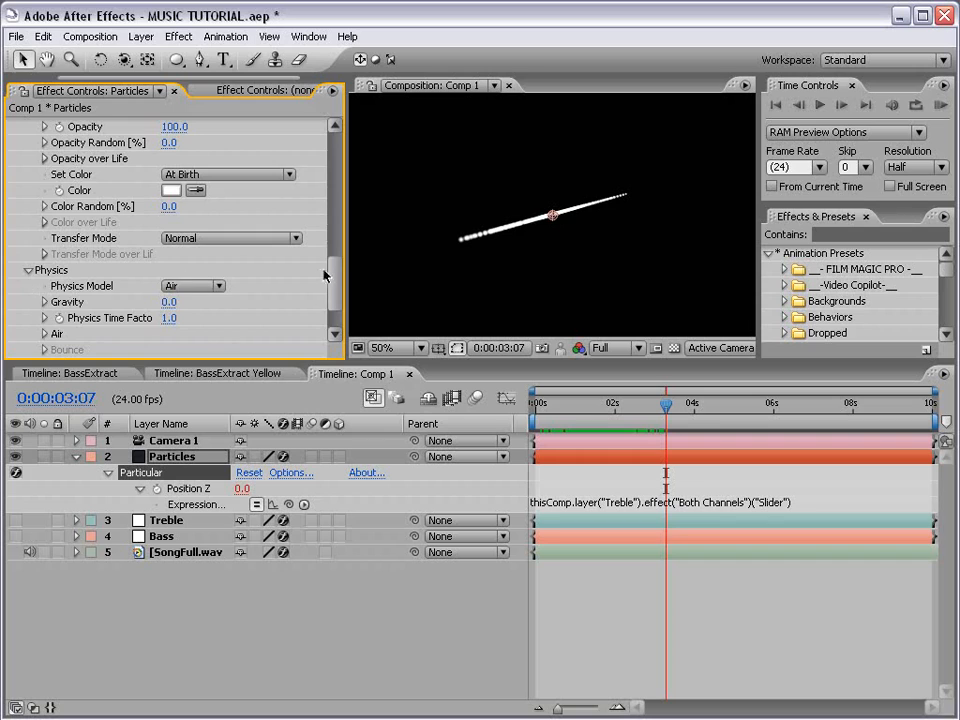
{"action": "left_click_drag", "start_coordinate": [330, 270], "coordinate": [336, 295]}
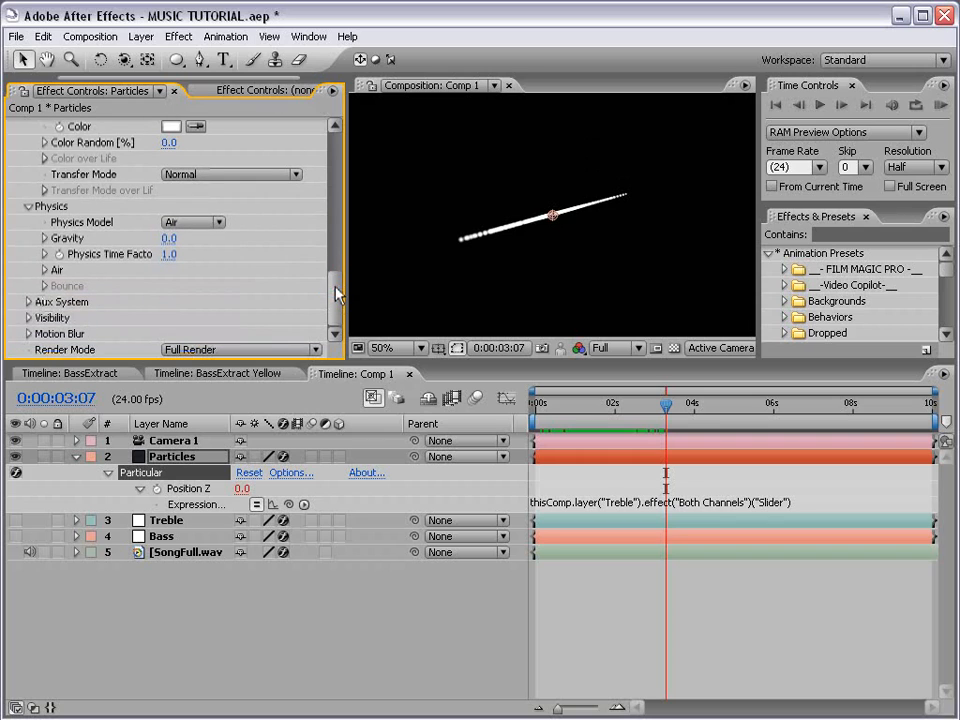
{"action": "left_click", "coordinate": [43, 271]}
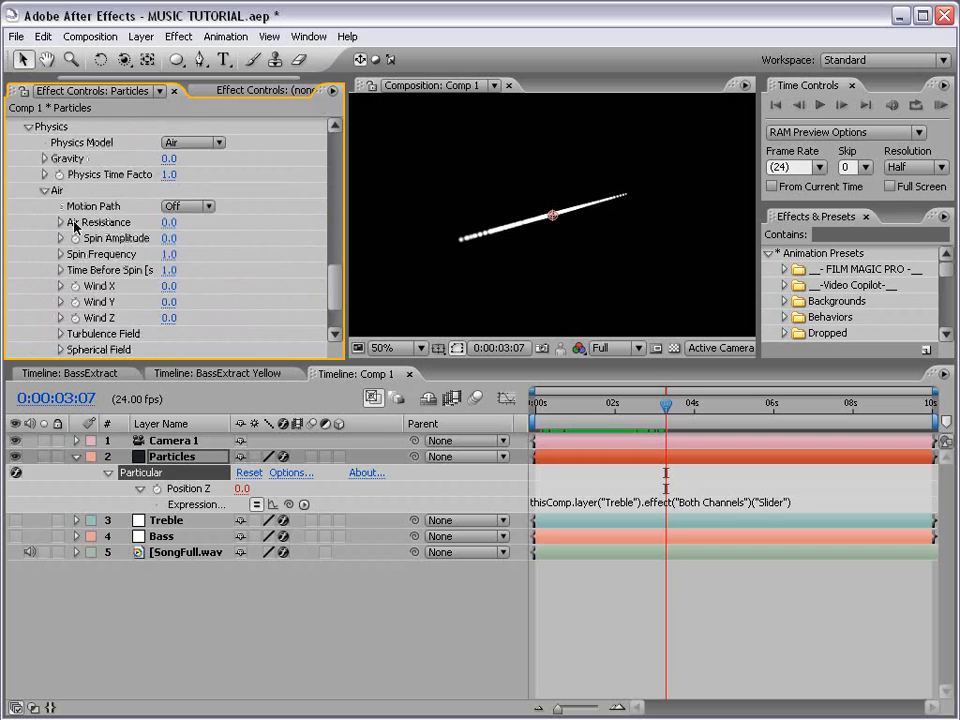
{"action": "left_click_drag", "start_coordinate": [336, 282], "coordinate": [332, 300]}
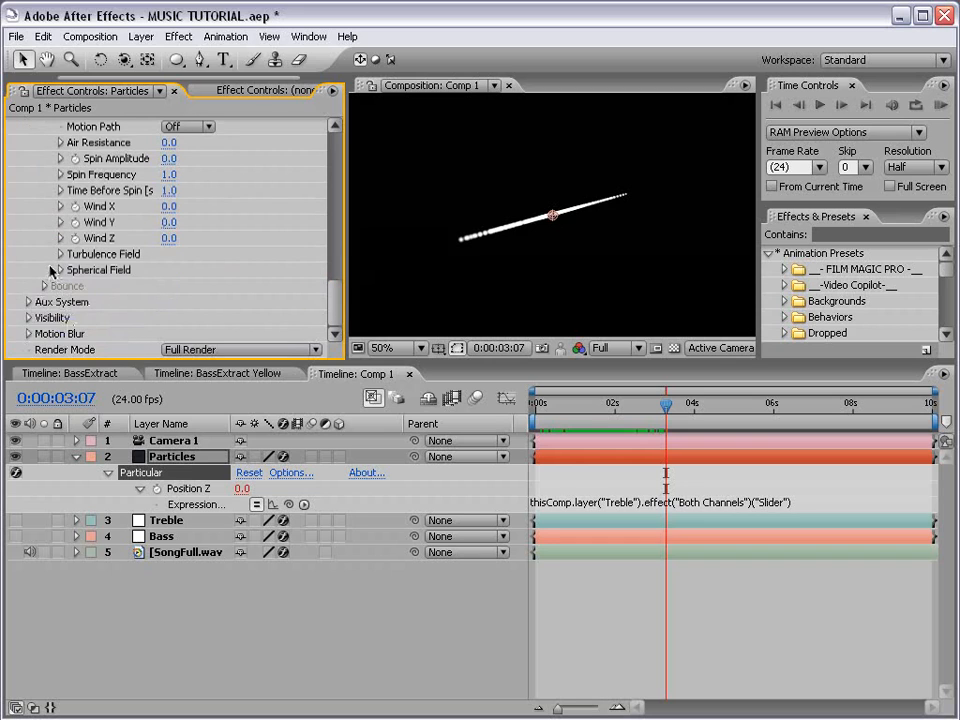
{"action": "left_click", "coordinate": [61, 254]}
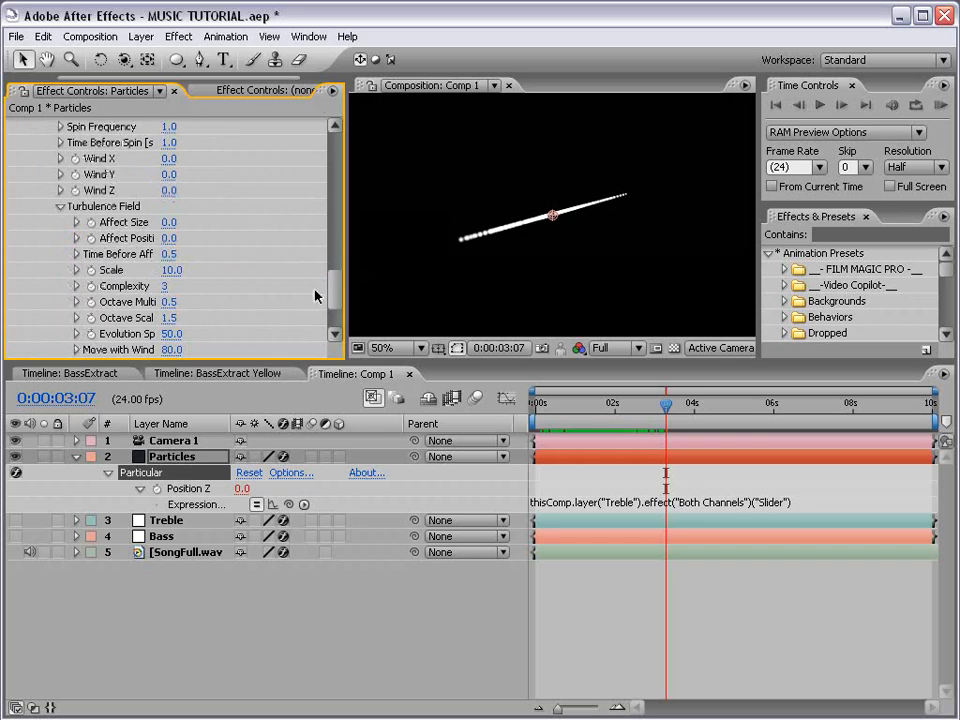
{"action": "left_click_drag", "start_coordinate": [332, 282], "coordinate": [334, 290]}
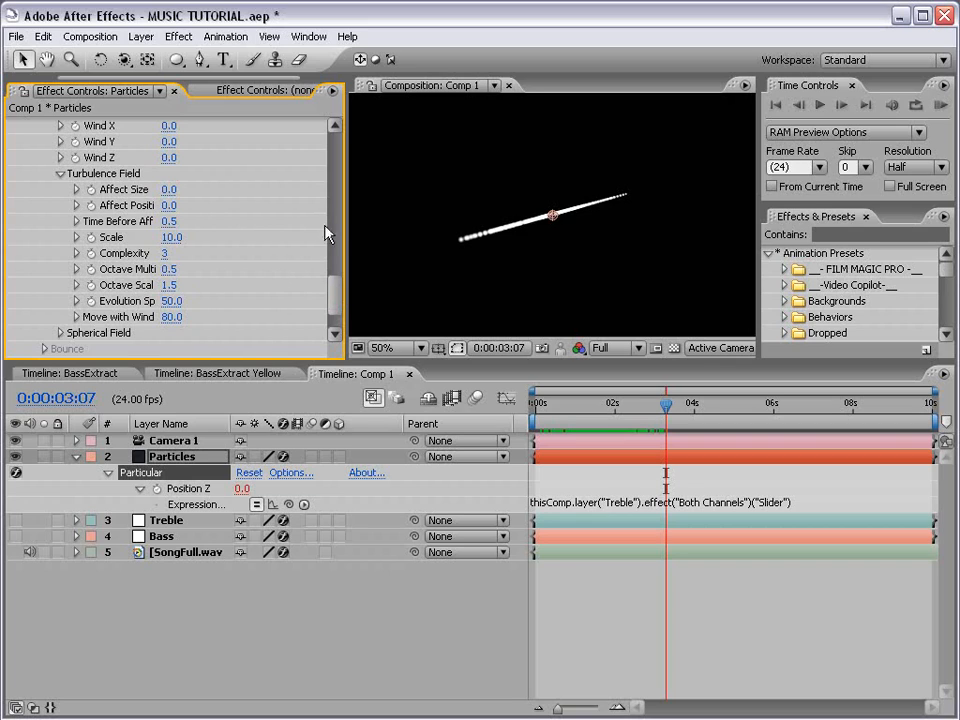
{"action": "left_click_drag", "start_coordinate": [350, 228], "coordinate": [369, 229]}
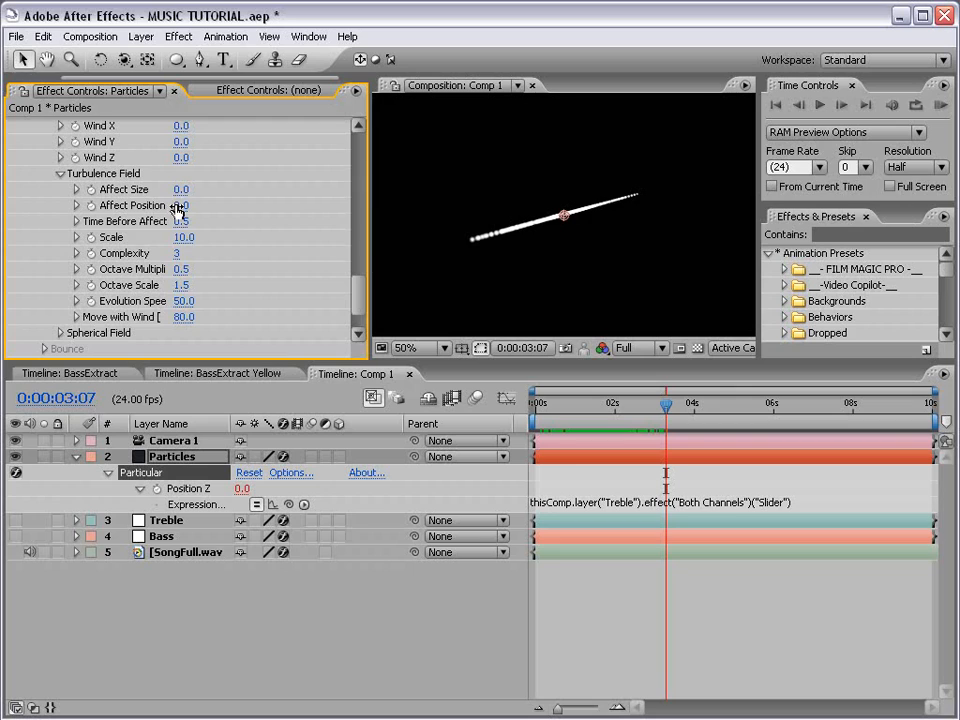
{"action": "left_click_drag", "start_coordinate": [177, 210], "coordinate": [329, 205]}
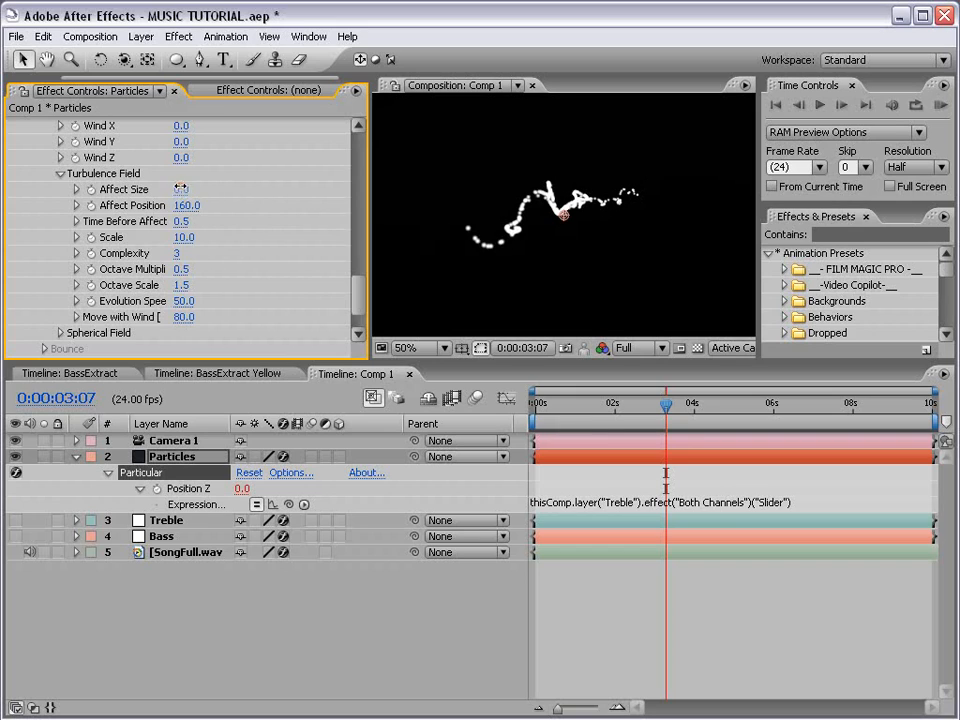
Set the Turbulence Field's Affect Size to 5.
{"action": "left_click_drag", "start_coordinate": [181, 189], "coordinate": [202, 184]}
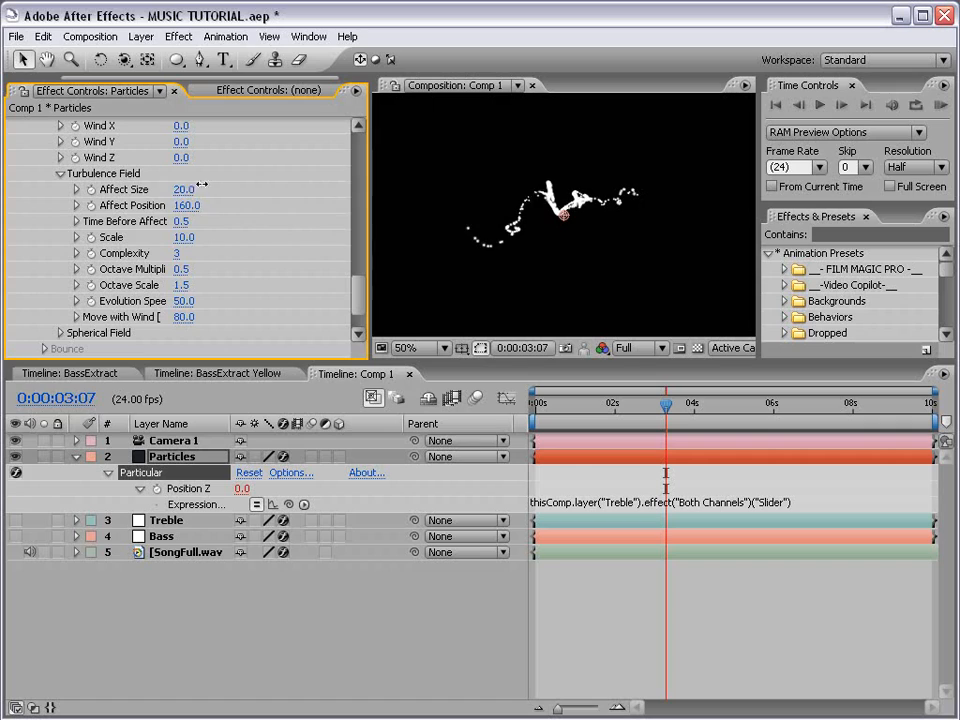
{"action": "left_click", "coordinate": [200, 189]}
{"action": "type", "text": "26"}
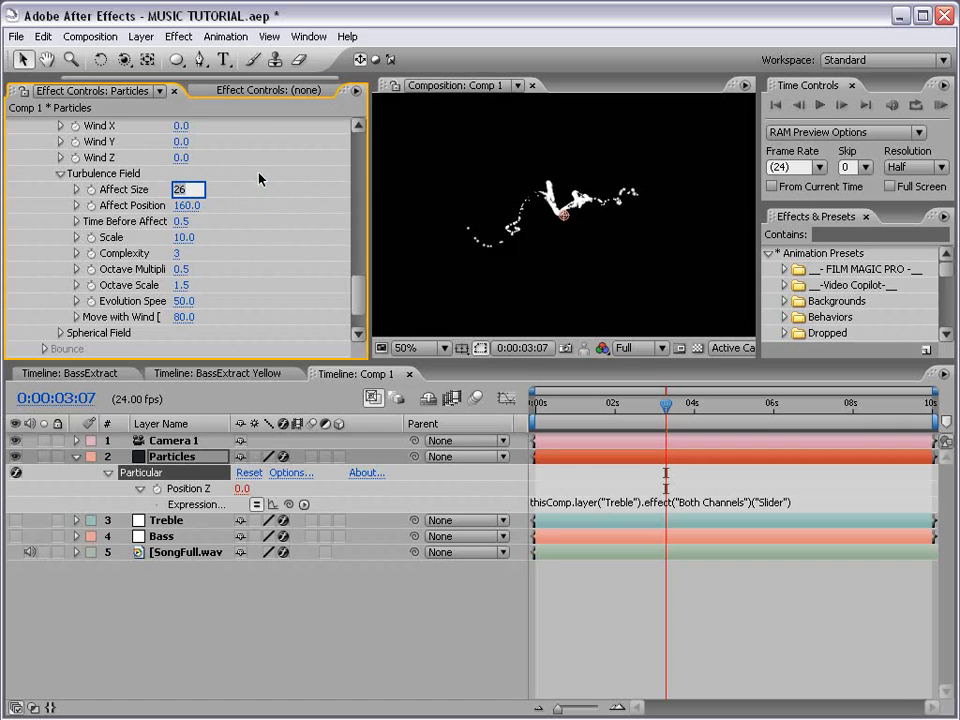
{"action": "type", "text": "5"}
{"action": "key", "text": "Return"}
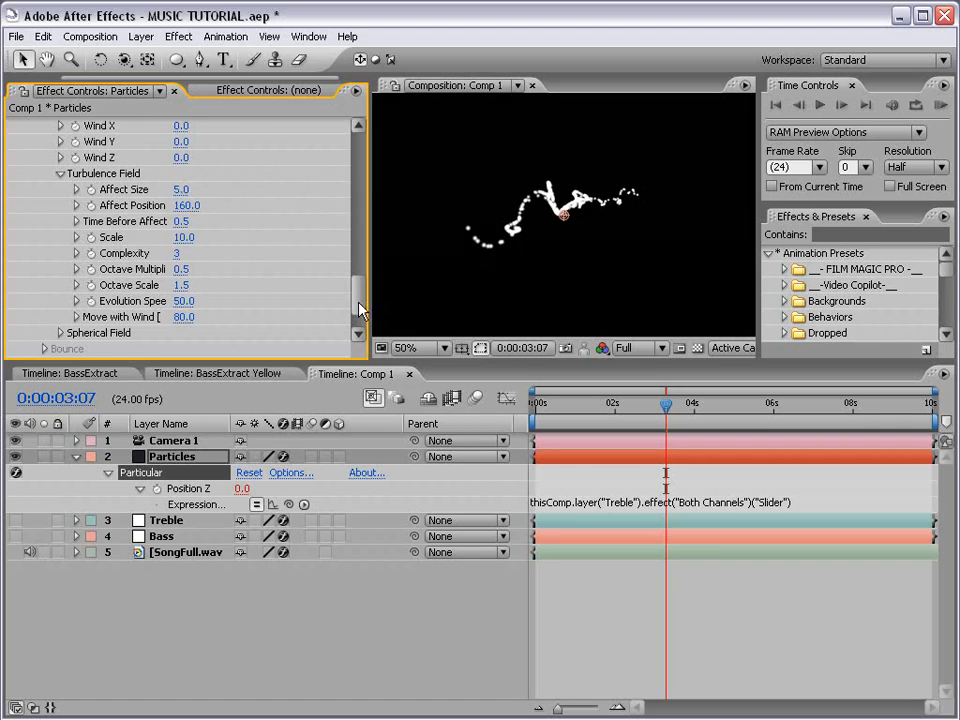
Change the particle color to a bright blue with a hue of 202° and set the particle Transfer Mode to Add.
{"action": "left_click_drag", "start_coordinate": [359, 302], "coordinate": [355, 260]}
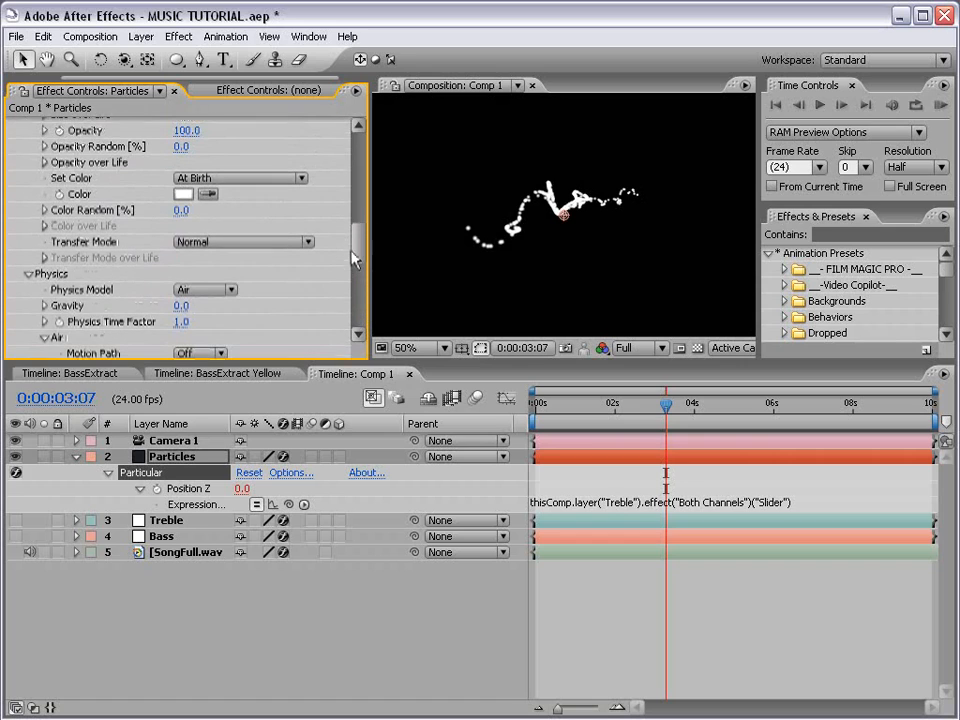
{"action": "left_click", "coordinate": [184, 194]}
{"action": "left_click_drag", "start_coordinate": [568, 418], "coordinate": [434, 257]}
{"action": "left_click", "coordinate": [505, 406]}
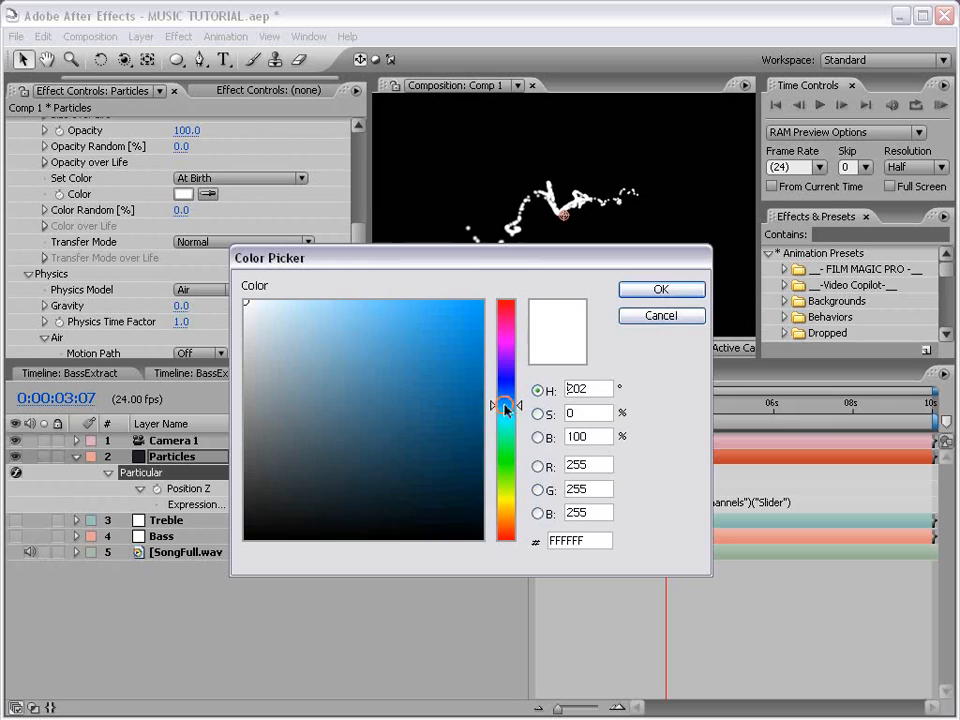
{"action": "left_click_drag", "start_coordinate": [383, 344], "coordinate": [462, 267]}
{"action": "left_click", "coordinate": [661, 290]}
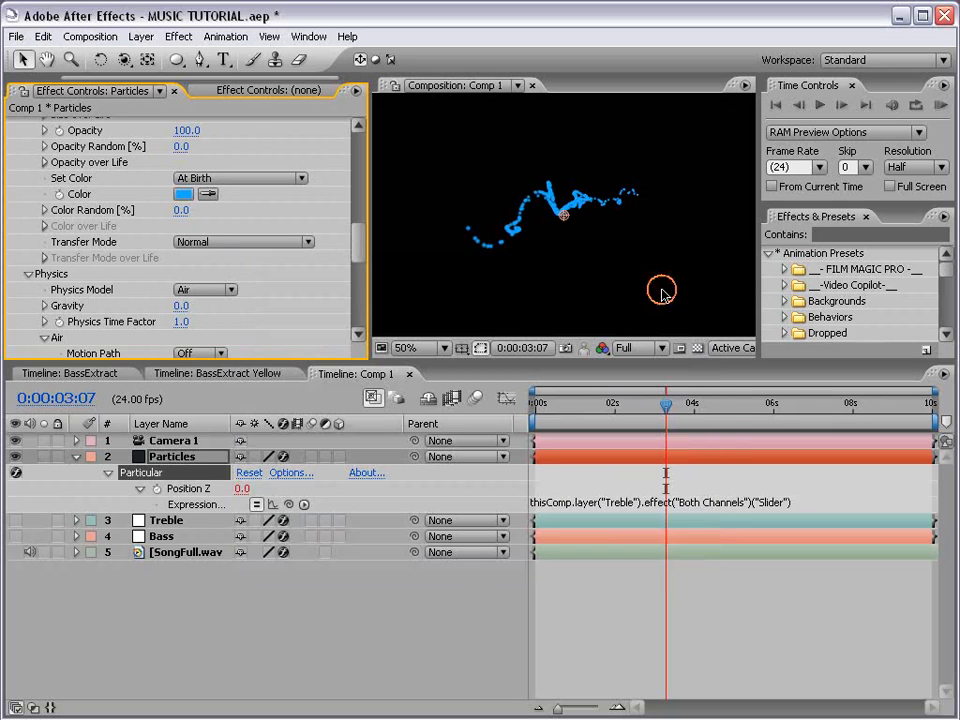
{"action": "left_click", "coordinate": [213, 245]}
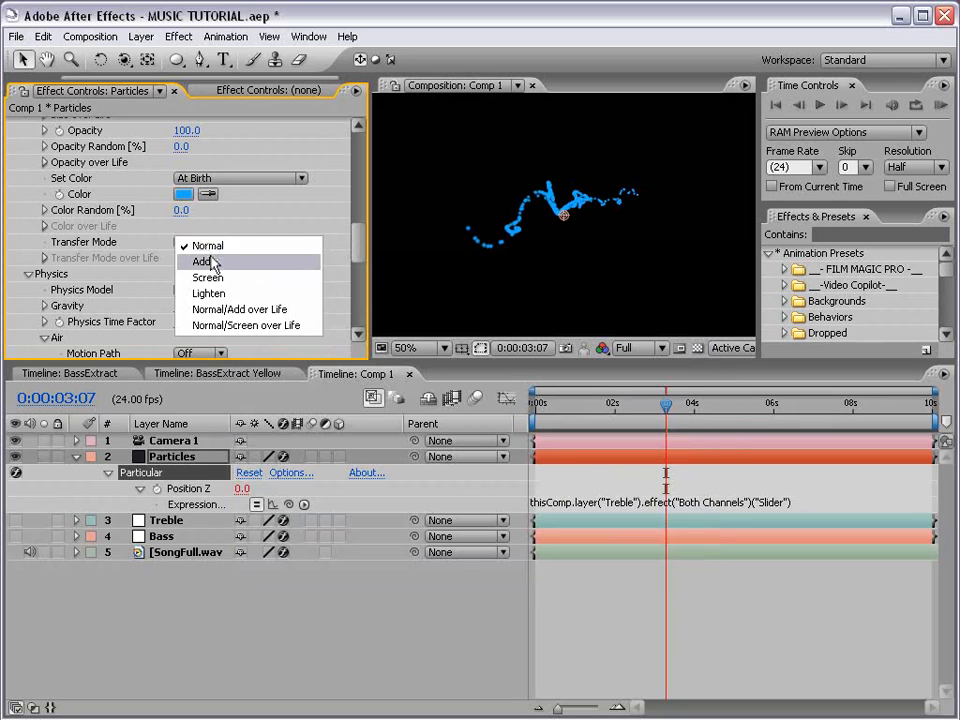
{"action": "left_click", "coordinate": [211, 261]}
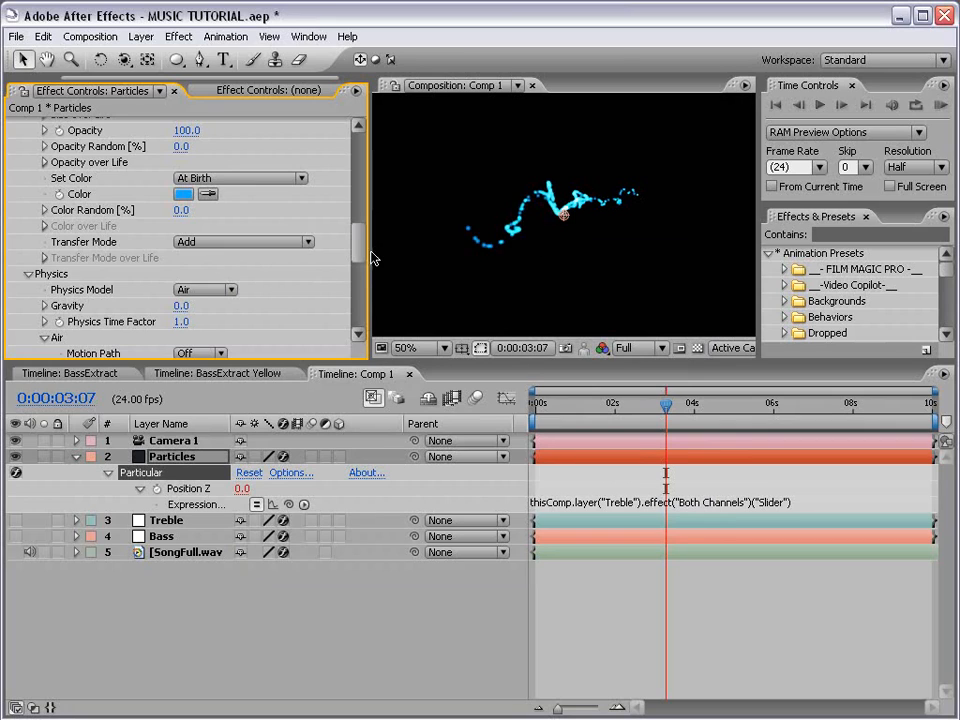
Set the particle Size to 4 and lower the particle Opacity to 15.
{"action": "left_click_drag", "start_coordinate": [360, 244], "coordinate": [360, 214]}
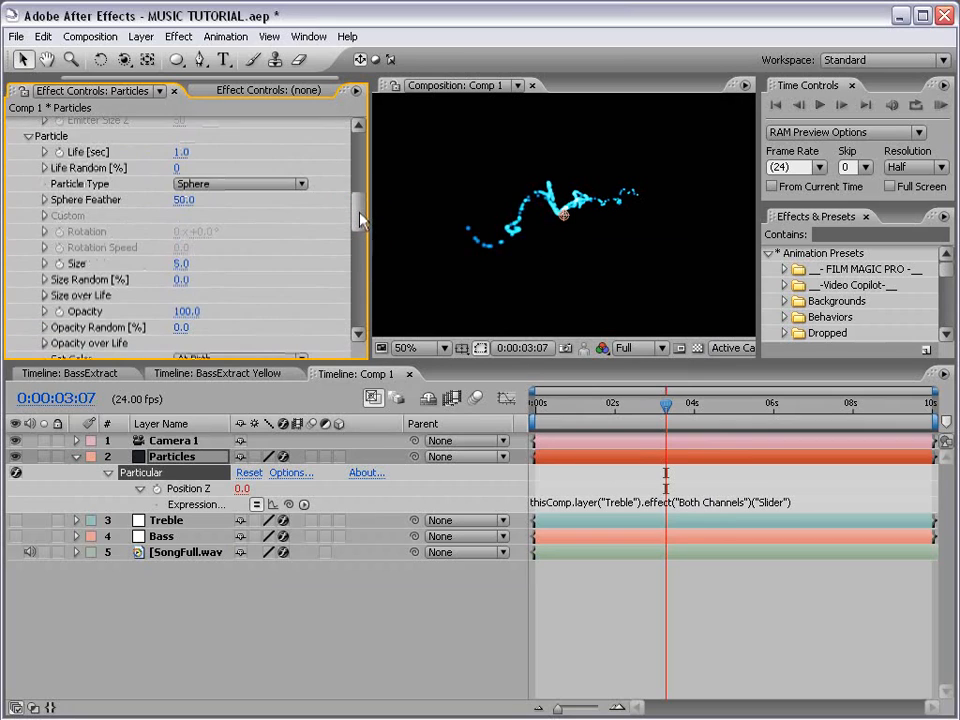
{"action": "left_click", "coordinate": [182, 263]}
{"action": "type", "text": "4"}
{"action": "key", "text": "Return"}
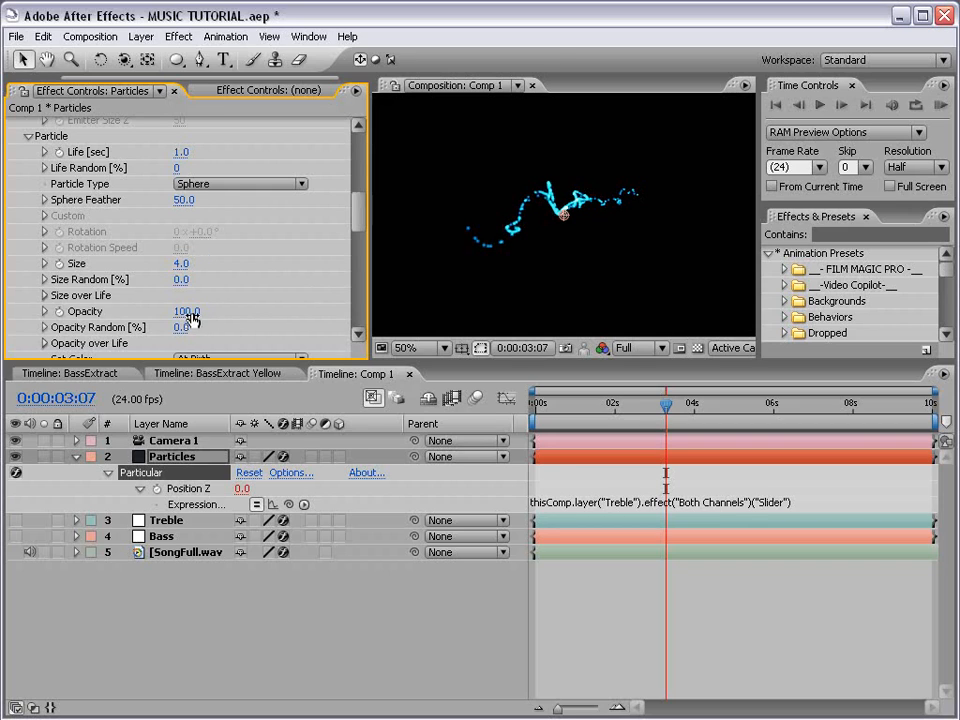
{"action": "left_click_drag", "start_coordinate": [189, 311], "coordinate": [118, 312]}
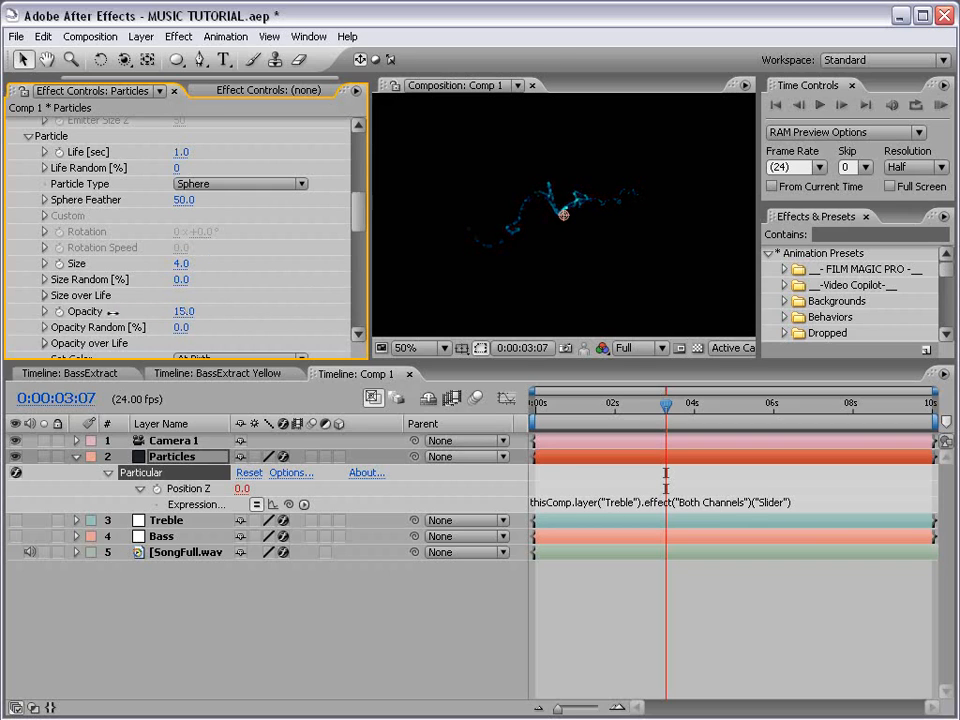
Increase the emitter's Particles/sec to 6218, checking the particle trail at 100% magnification.
{"action": "scroll", "coordinate": [270, 158], "scroll_direction": "up", "scroll_amount": 10}
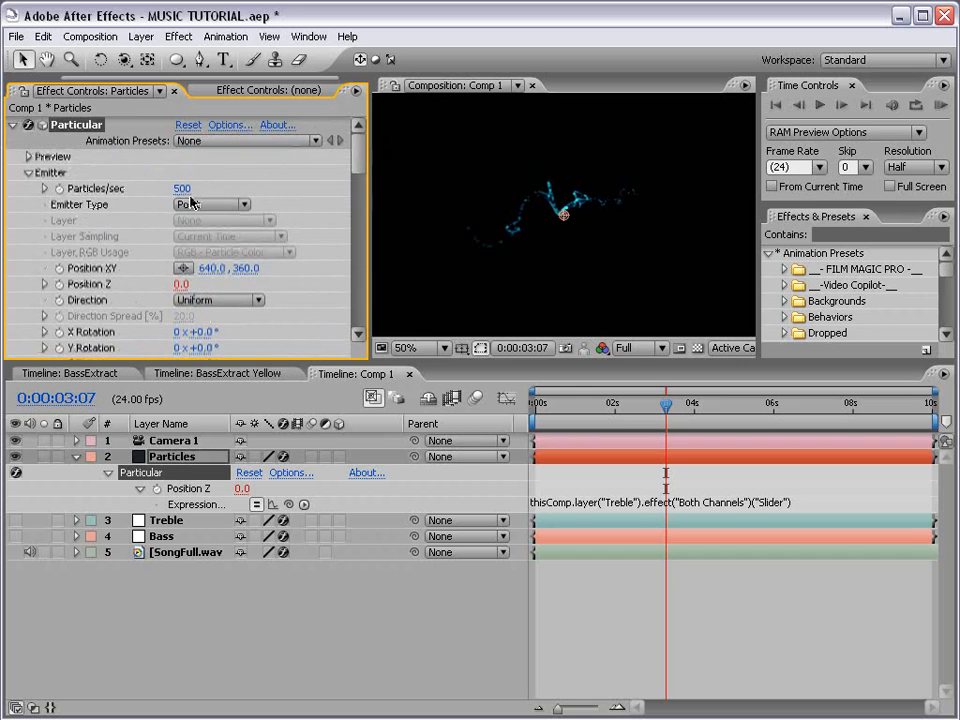
{"action": "left_click_drag", "start_coordinate": [180, 193], "coordinate": [531, 171]}
{"action": "key", "text": "period"}
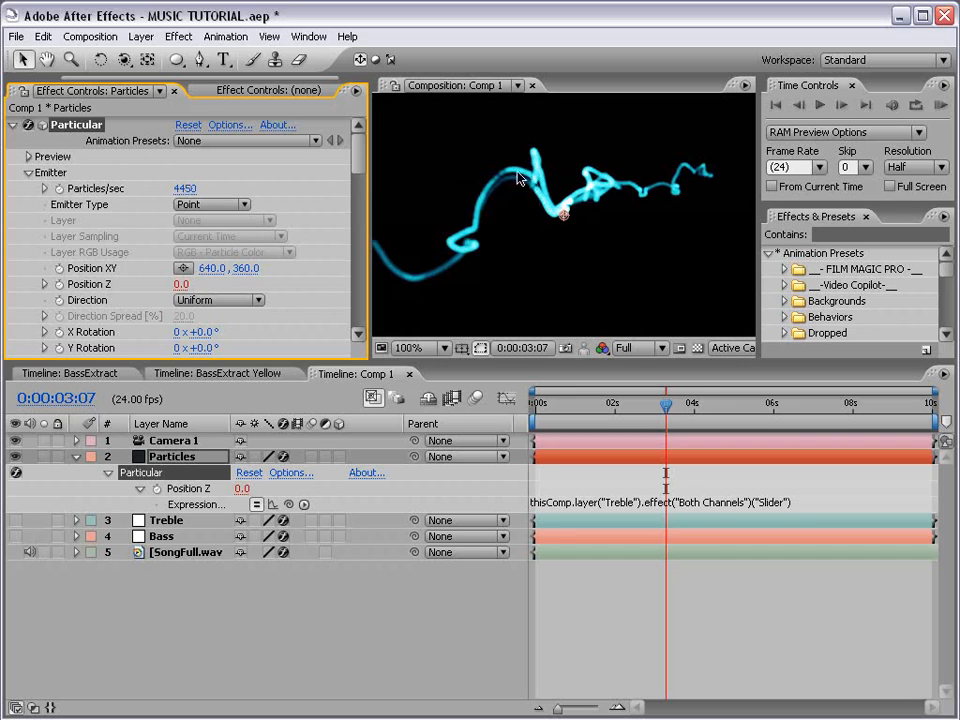
{"action": "left_click_drag", "start_coordinate": [185, 188], "coordinate": [296, 183]}
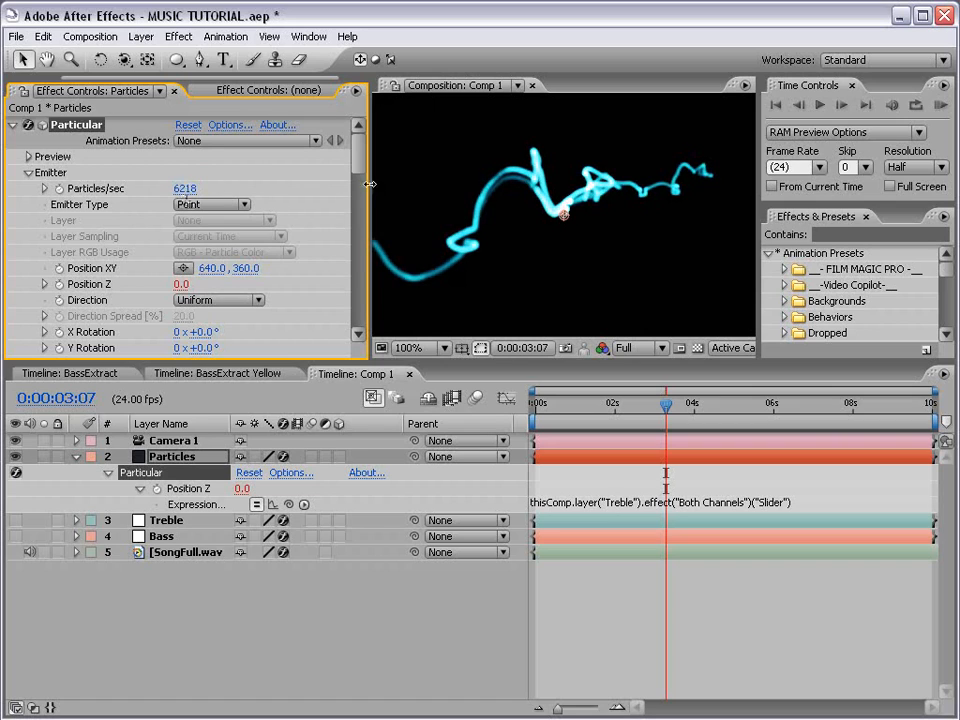
Raise the emitter's Particles/sec to 8918 and lower the particle Opacity to 6.
{"action": "left_click_drag", "start_coordinate": [369, 184], "coordinate": [619, 199]}
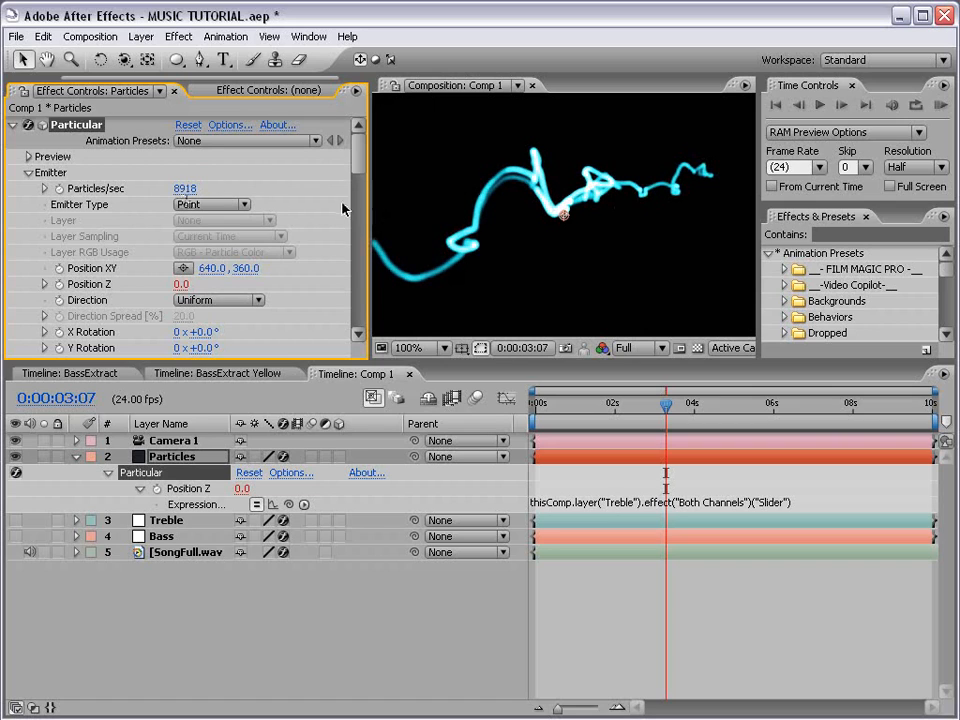
{"action": "left_click_drag", "start_coordinate": [358, 160], "coordinate": [362, 207]}
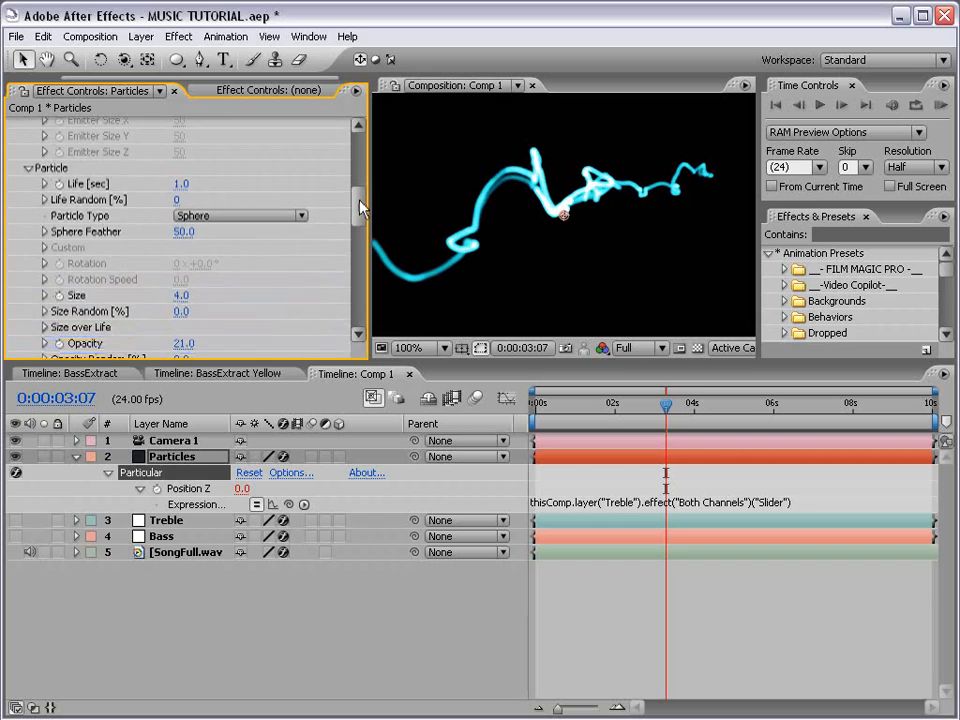
{"action": "left_click_drag", "start_coordinate": [185, 343], "coordinate": [168, 343]}
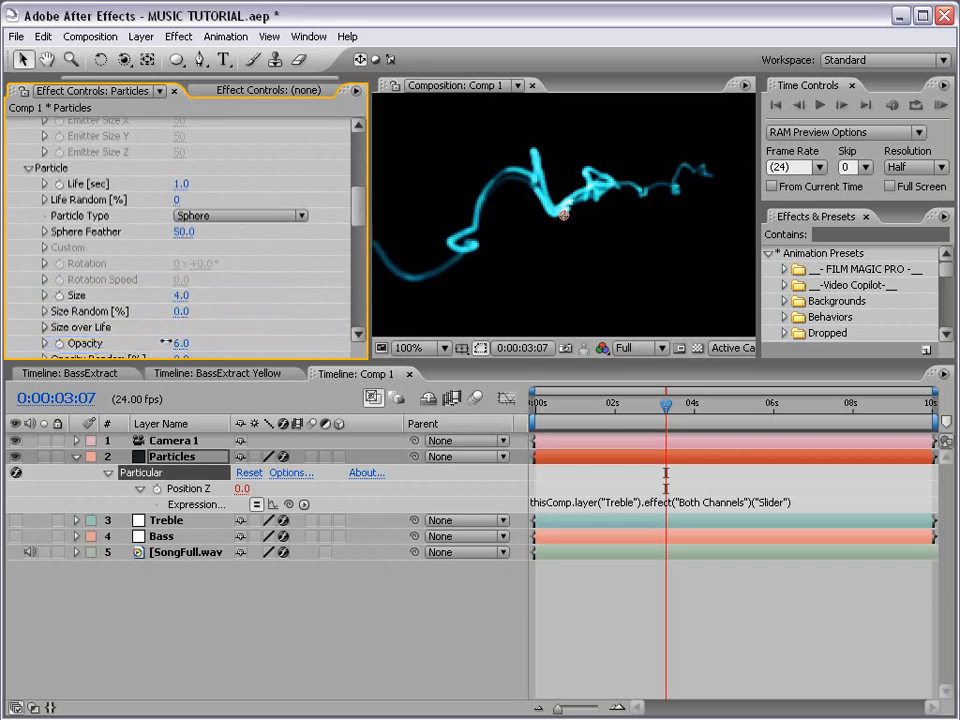
Set the particle Size to 3 and check the trail in the enlarged composition view.
{"action": "left_click", "coordinate": [183, 295]}
{"action": "type", "text": "3"}
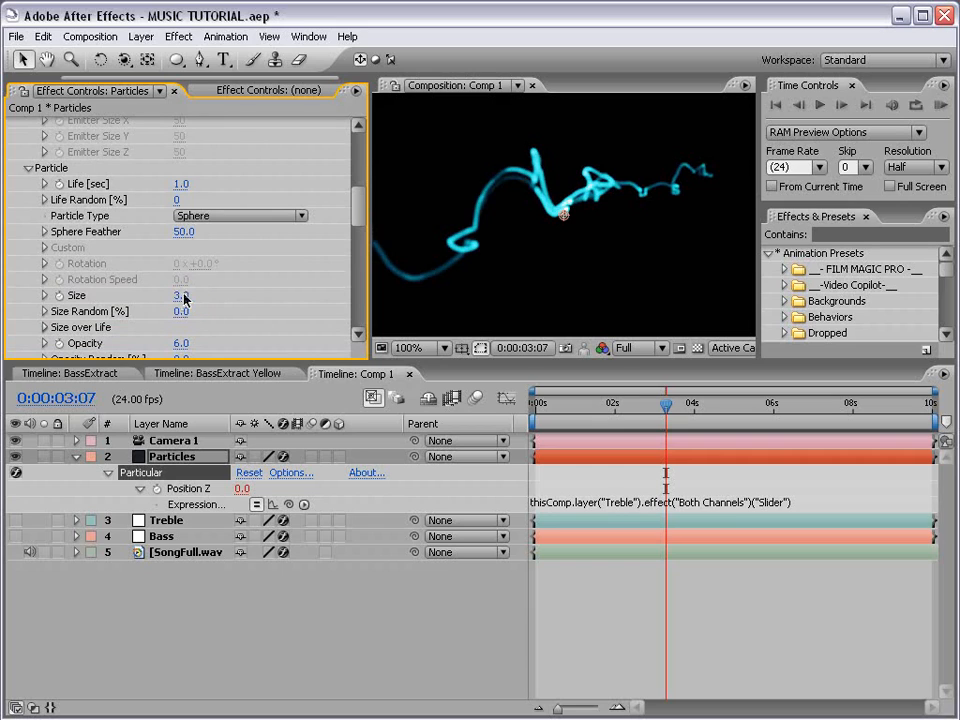
{"action": "key", "text": "Return"}
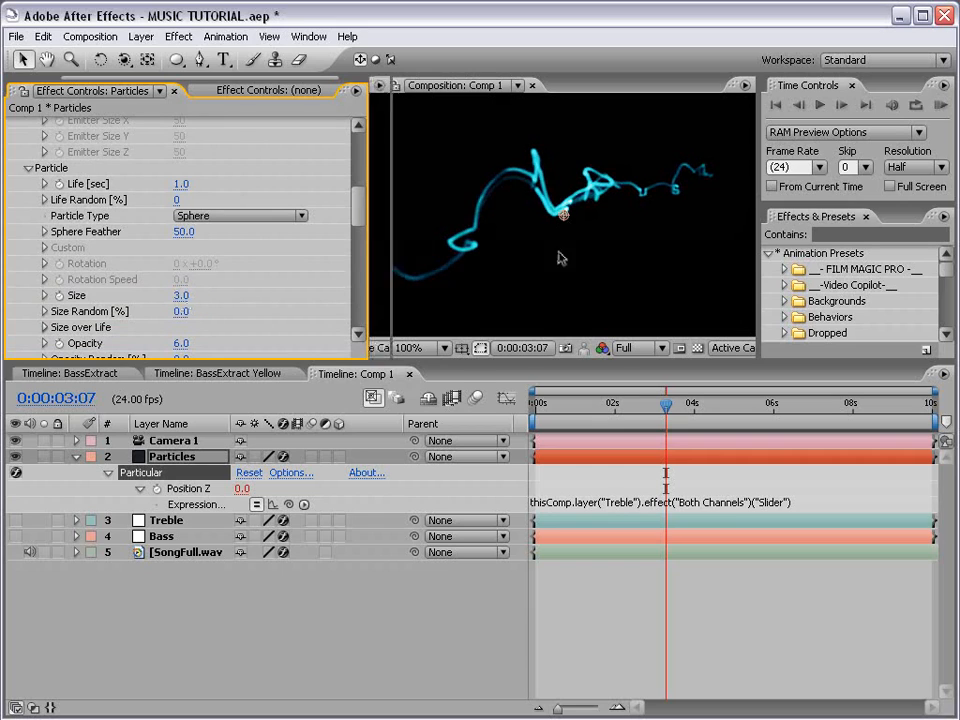
{"action": "key", "text": "grave"}
{"action": "key", "text": "grave"}
{"action": "key", "text": "comma"}
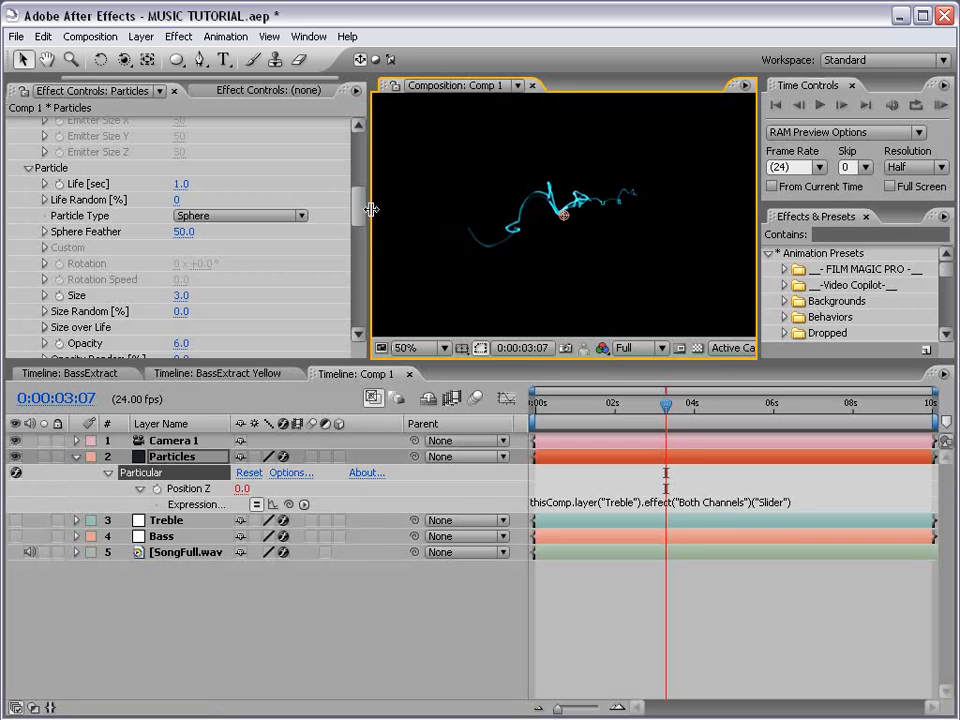
Increase the Turbulence Field's Affect Position to 252 and preview the trail at 0:00:06:00.
{"action": "left_click_drag", "start_coordinate": [358, 212], "coordinate": [355, 286]}
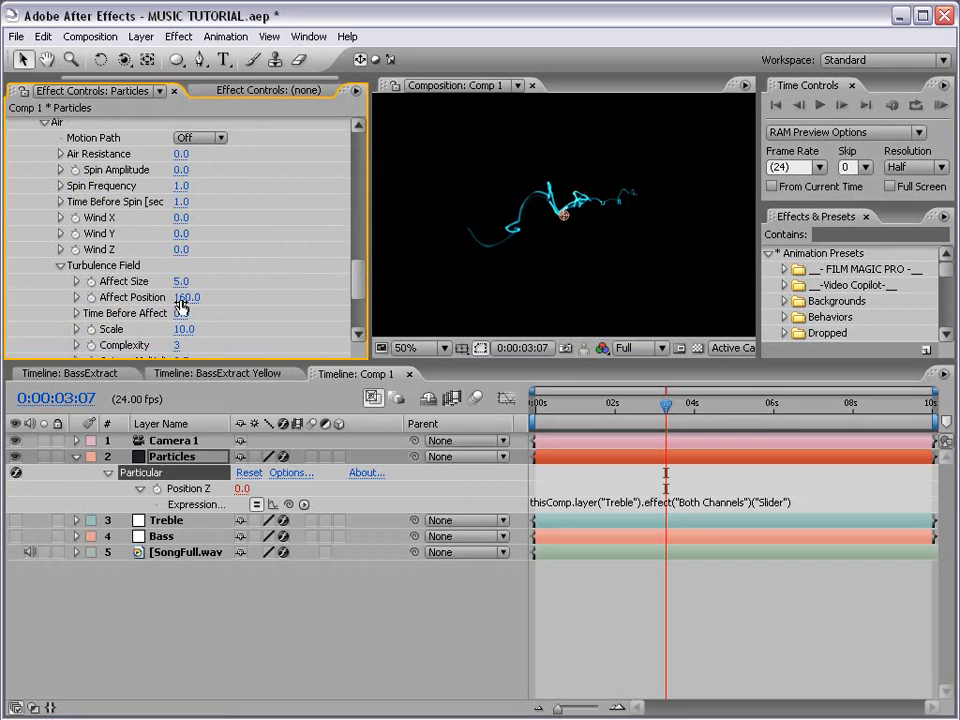
{"action": "left_click_drag", "start_coordinate": [183, 297], "coordinate": [271, 297]}
{"action": "left_click_drag", "start_coordinate": [667, 404], "coordinate": [773, 407]}
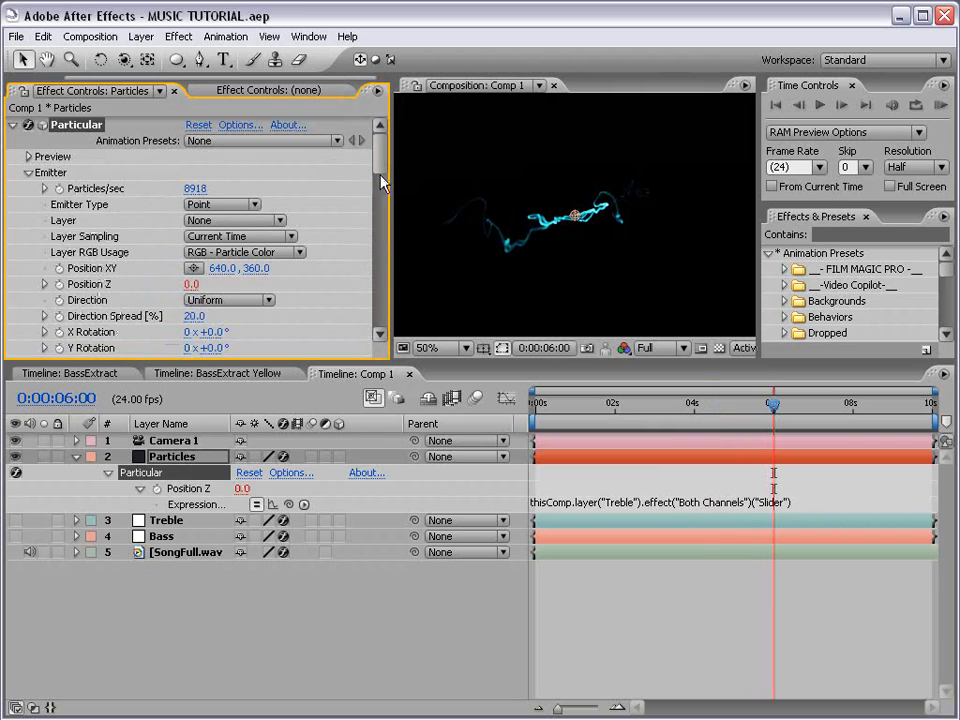
Apply the linear falling Size over Life curve so particles shrink to zero at death, and preview the trail at 0:00:03:13.
{"action": "left_click_drag", "start_coordinate": [382, 147], "coordinate": [385, 212]}
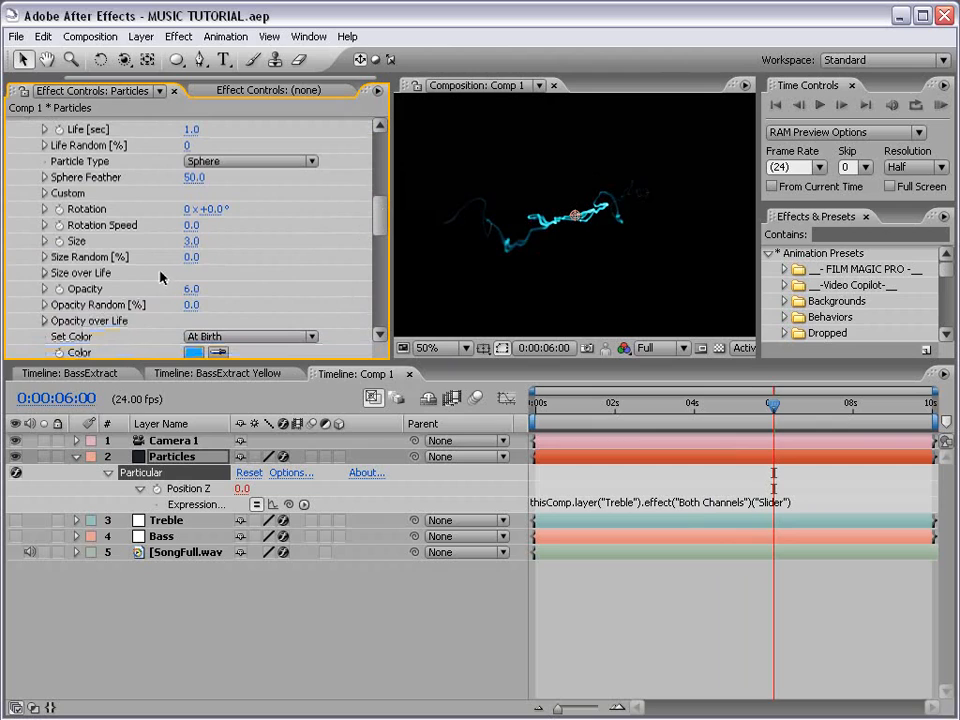
{"action": "left_click", "coordinate": [44, 273]}
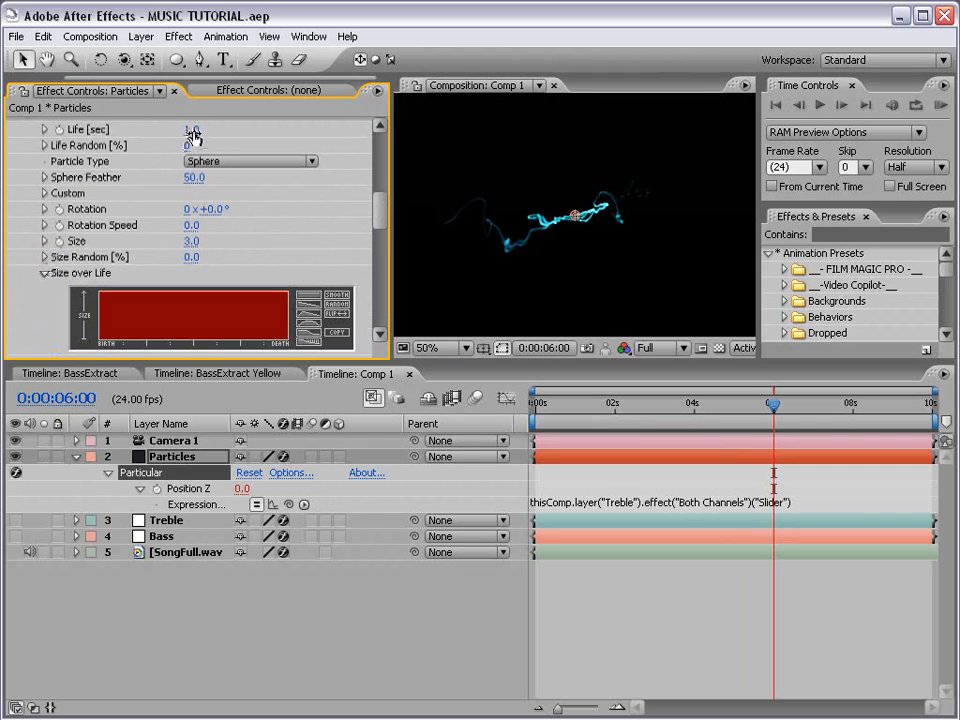
{"action": "left_click", "coordinate": [308, 309]}
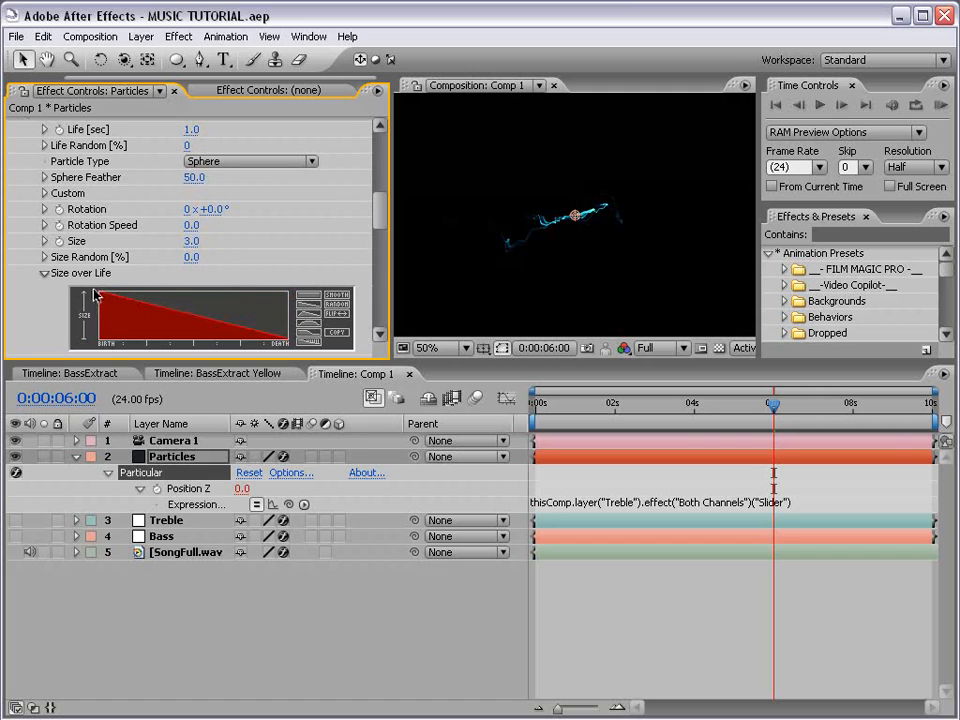
{"action": "left_click_drag", "start_coordinate": [614, 410], "coordinate": [677, 405]}
{"action": "scroll", "coordinate": [545, 222], "scroll_direction": "up", "scroll_amount": 1}
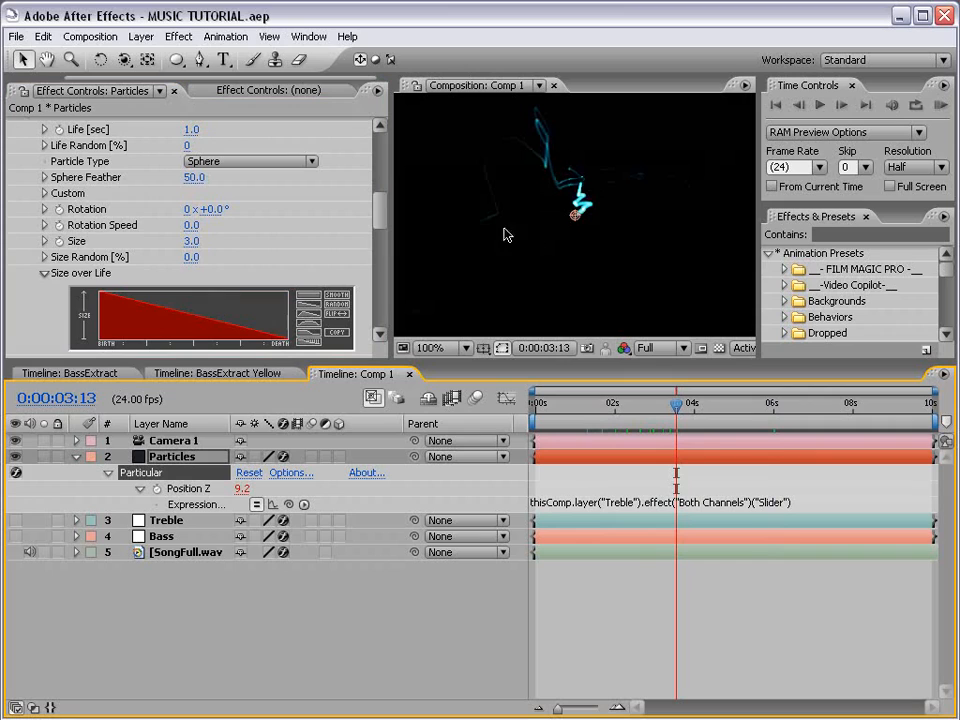
Set the particle Life to 1.5 seconds.
{"action": "scroll", "coordinate": [283, 160], "scroll_direction": "up", "scroll_amount": 1}
{"action": "left_click", "coordinate": [192, 181]}
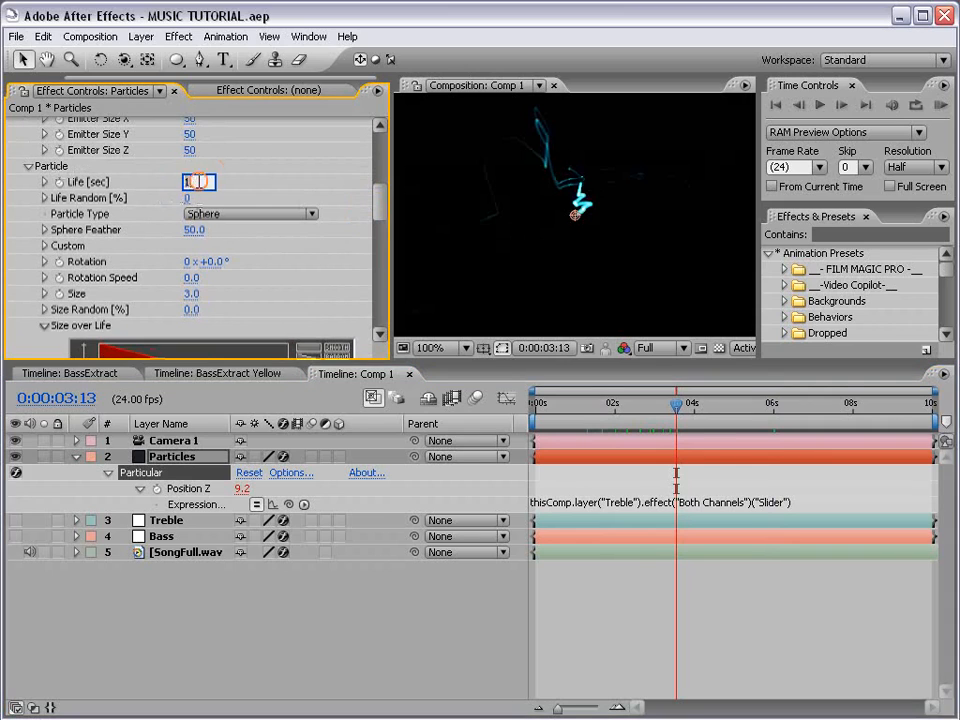
{"action": "type", "text": "1.5"}
{"action": "key", "text": "Return"}
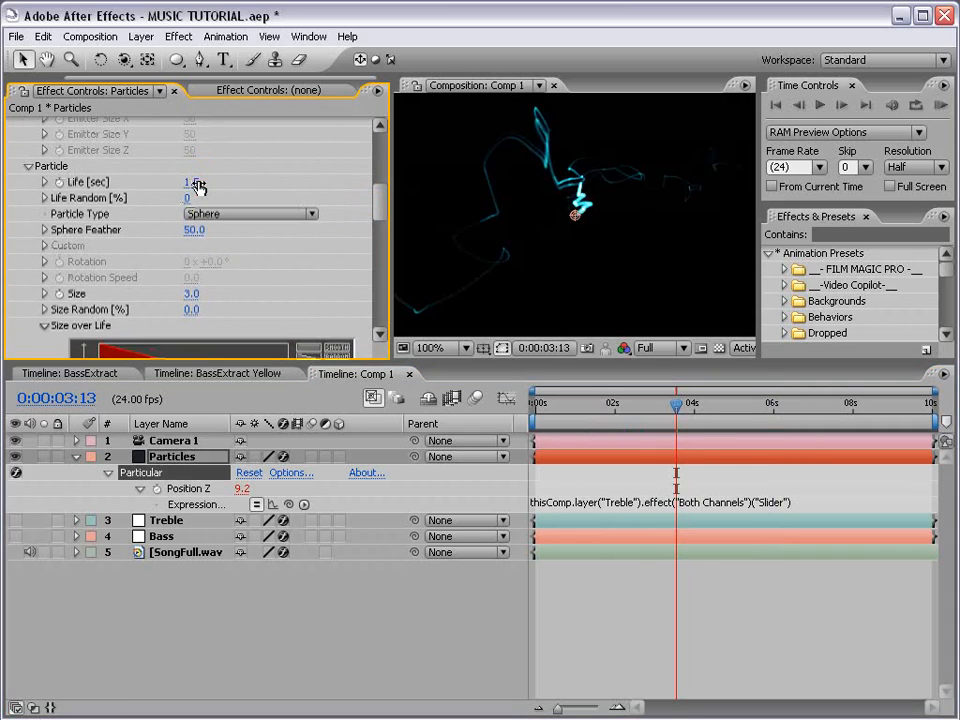
{"action": "scroll", "coordinate": [497, 181], "scroll_direction": "down", "scroll_amount": 1}
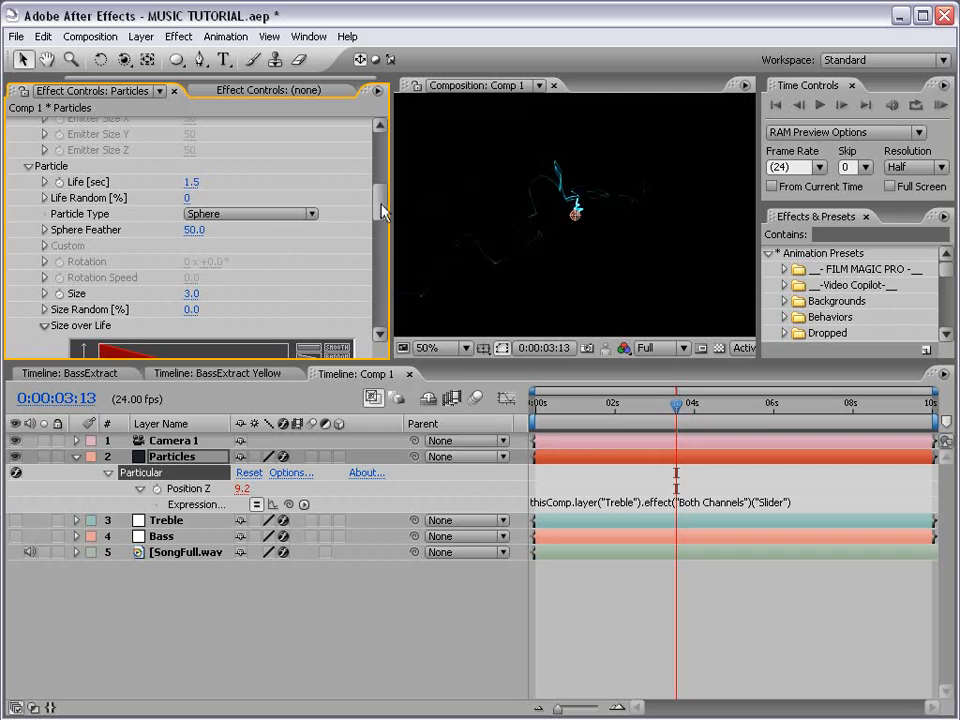
Set the particle Size to 4.
{"action": "left_click", "coordinate": [190, 295]}
{"action": "type", "text": "4"}
{"action": "key", "text": "Return"}
{"action": "scroll", "coordinate": [571, 192], "scroll_direction": "up", "scroll_amount": 1}
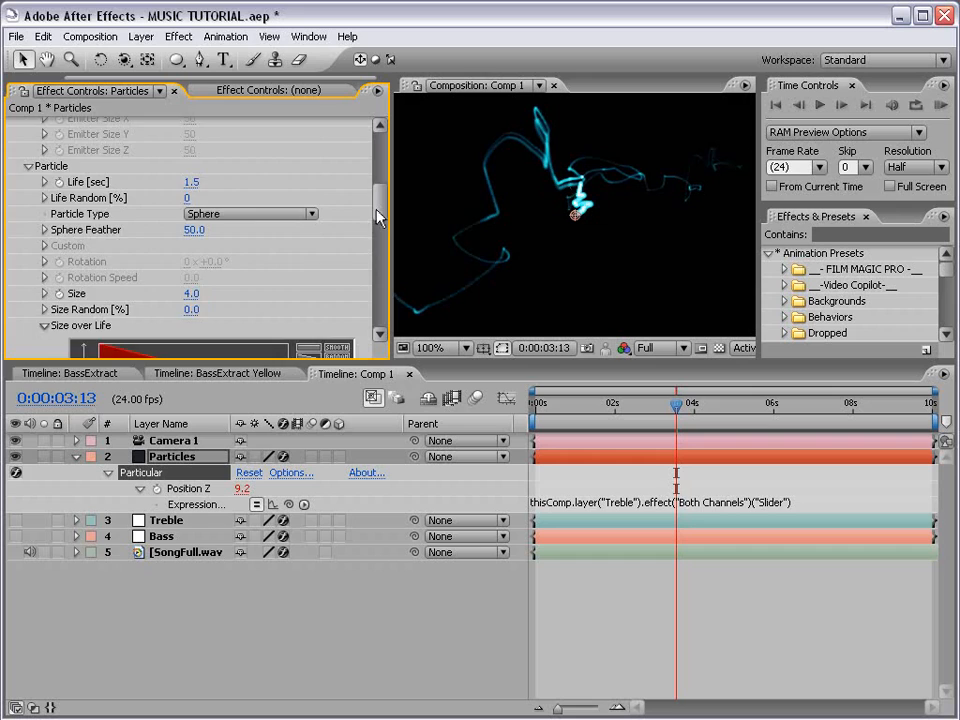
Increase the emitter's Particles/sec to 14644 and check the trail in the maximized composition view.
{"action": "scroll", "coordinate": [285, 150], "scroll_direction": "up", "scroll_amount": 8}
{"action": "left_click_drag", "start_coordinate": [195, 190], "coordinate": [619, 189]}
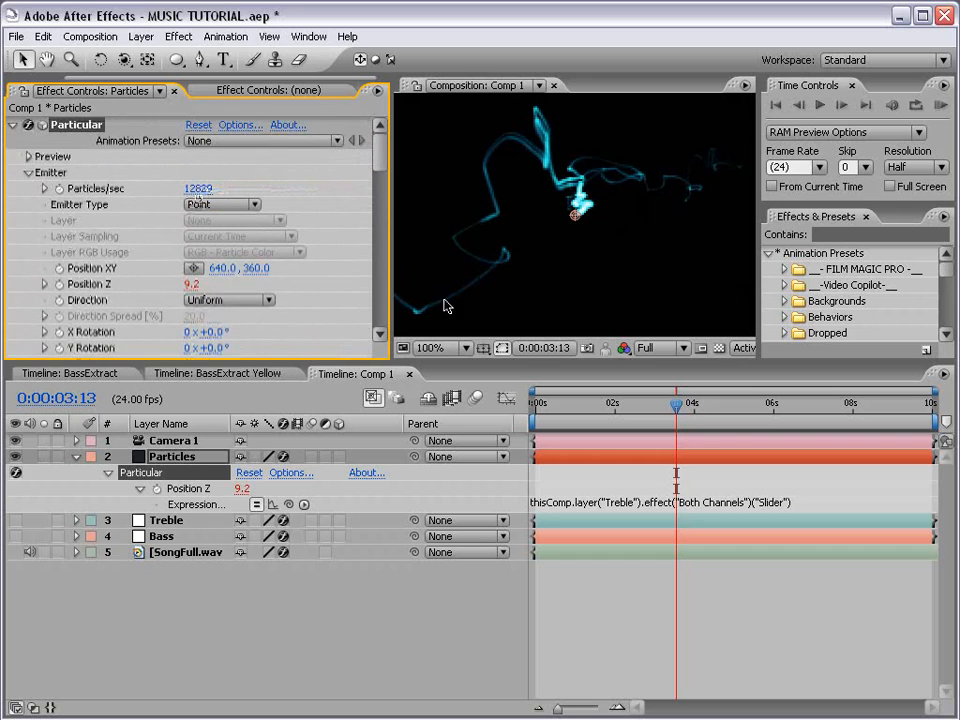
{"action": "left_click_drag", "start_coordinate": [197, 189], "coordinate": [500, 165]}
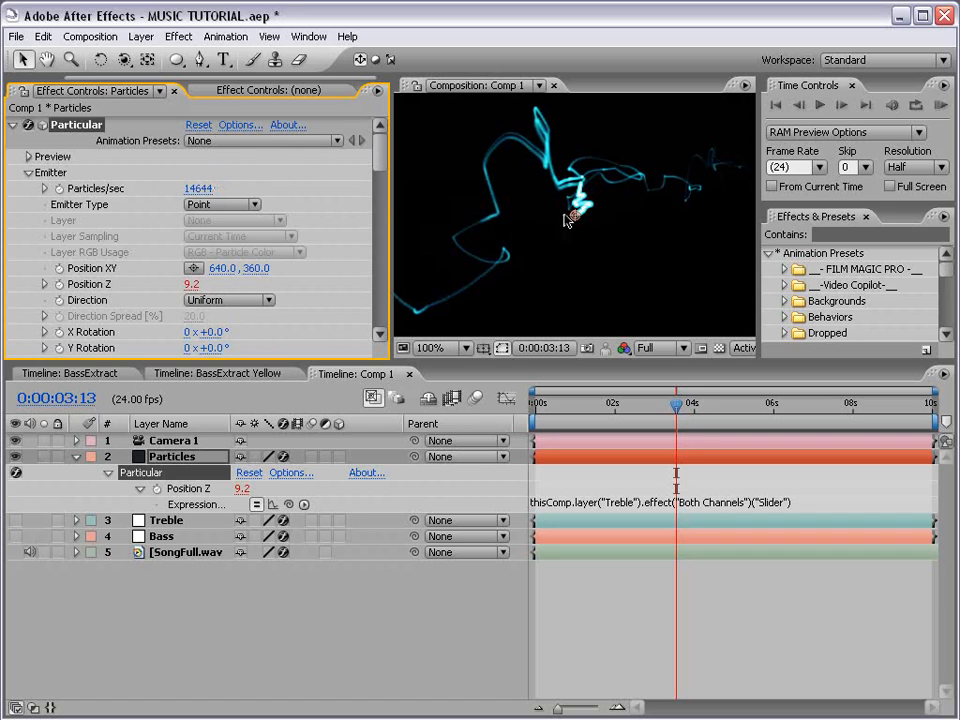
{"action": "key", "text": "grave"}
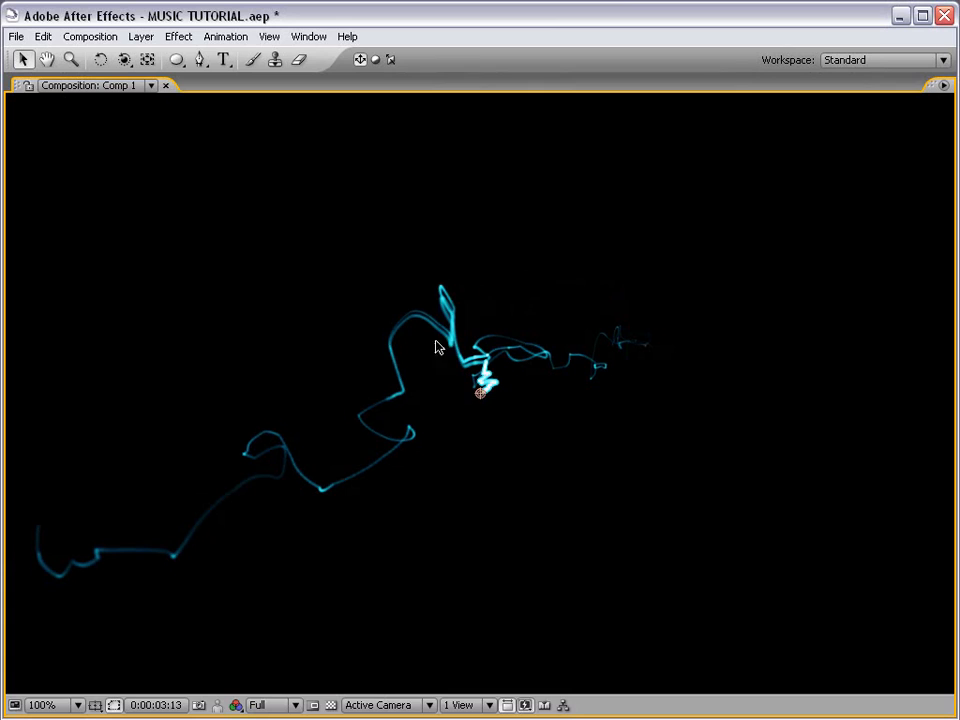
{"action": "key", "text": "grave"}
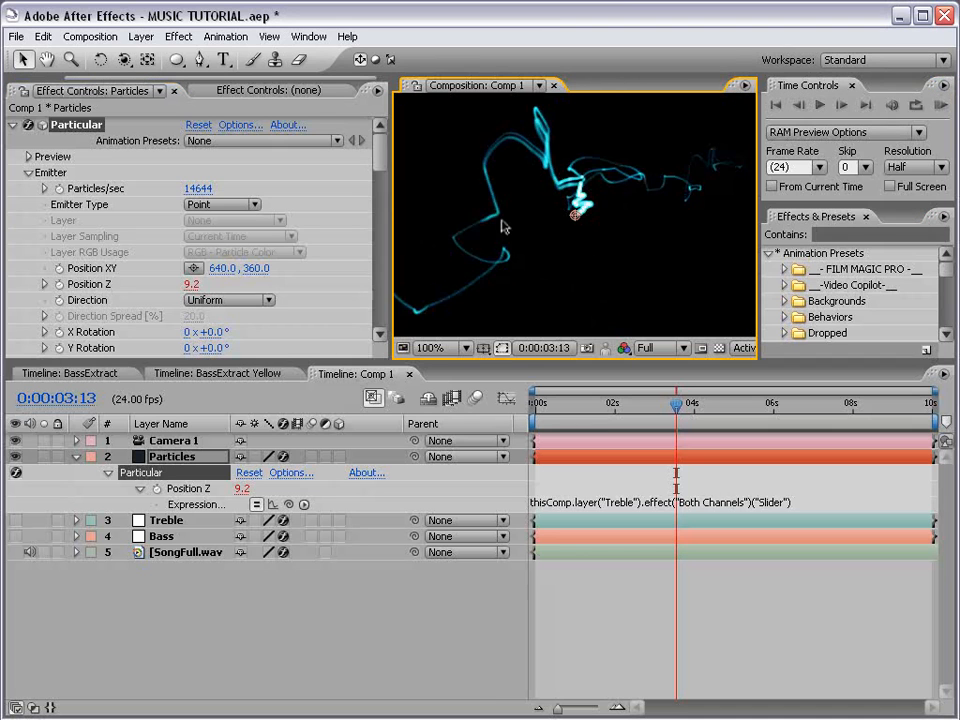
Raise the emitter's Velocity from Motion to 96% and inspect the trail in the maximized composition view.
{"action": "left_click_drag", "start_coordinate": [378, 165], "coordinate": [381, 190]}
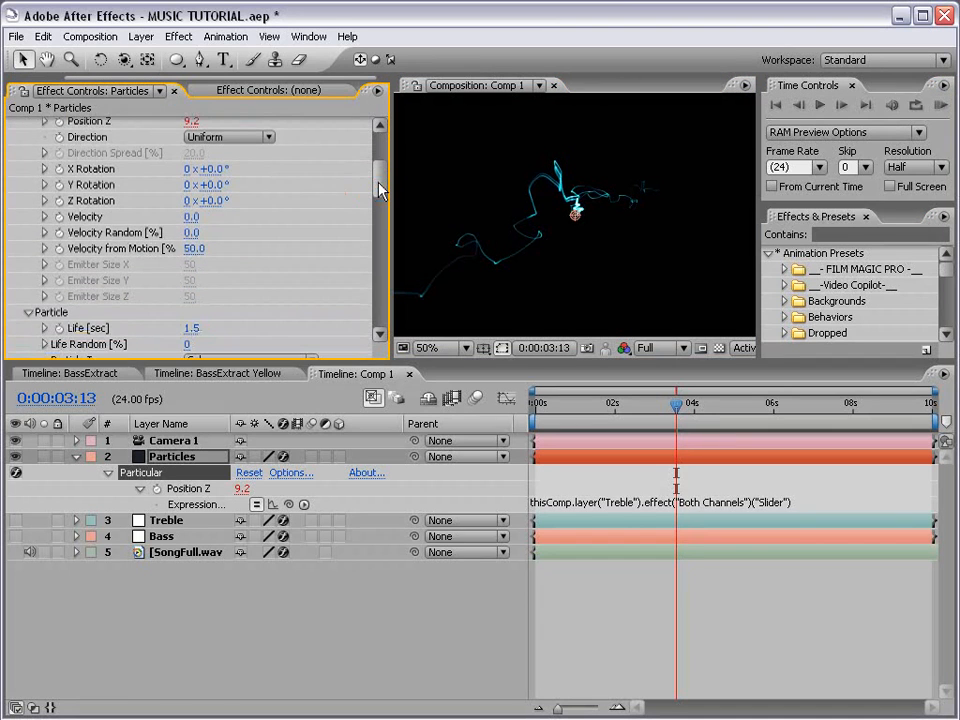
{"action": "left_click_drag", "start_coordinate": [196, 249], "coordinate": [225, 243]}
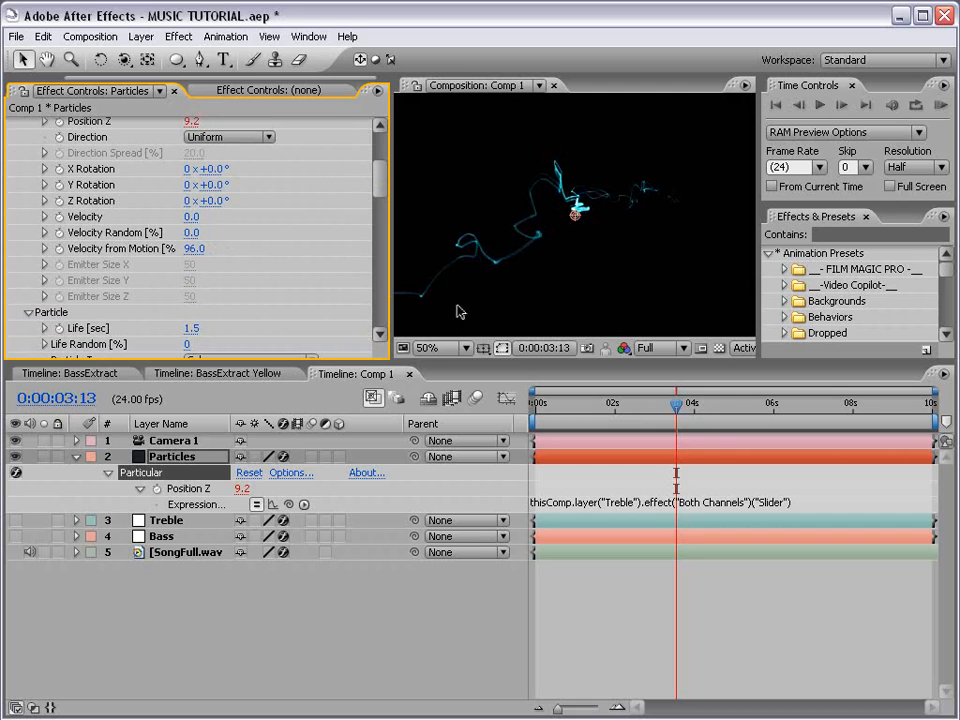
{"action": "key", "text": "grave"}
{"action": "scroll", "coordinate": [523, 309], "scroll_direction": "up", "scroll_amount": 1}
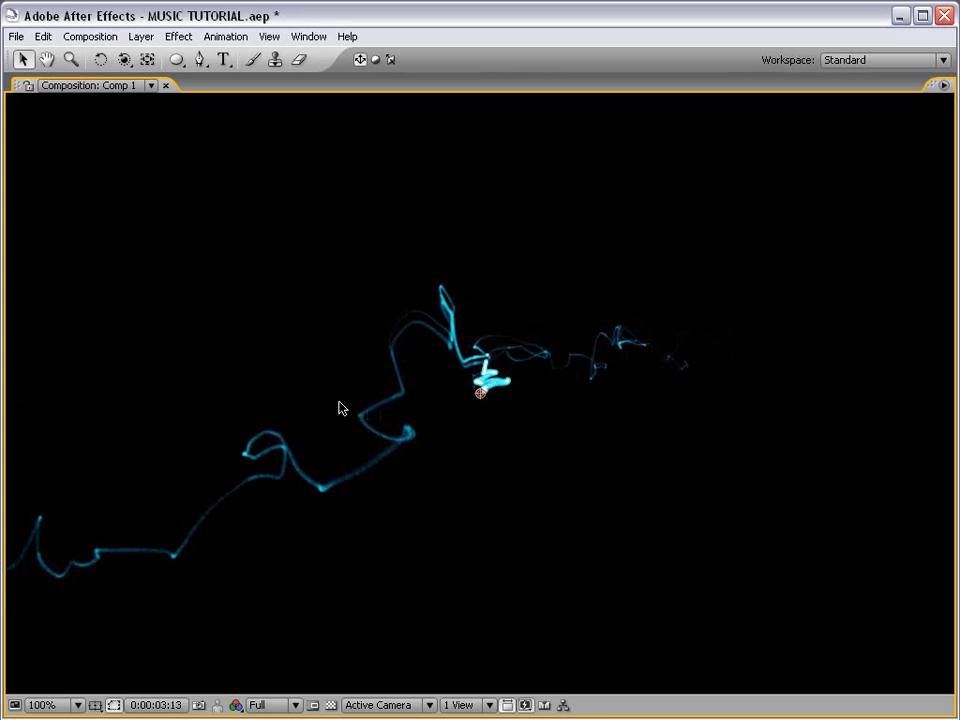
{"action": "scroll", "coordinate": [505, 265], "scroll_direction": "down", "scroll_amount": 1}
{"action": "key", "text": "grave"}
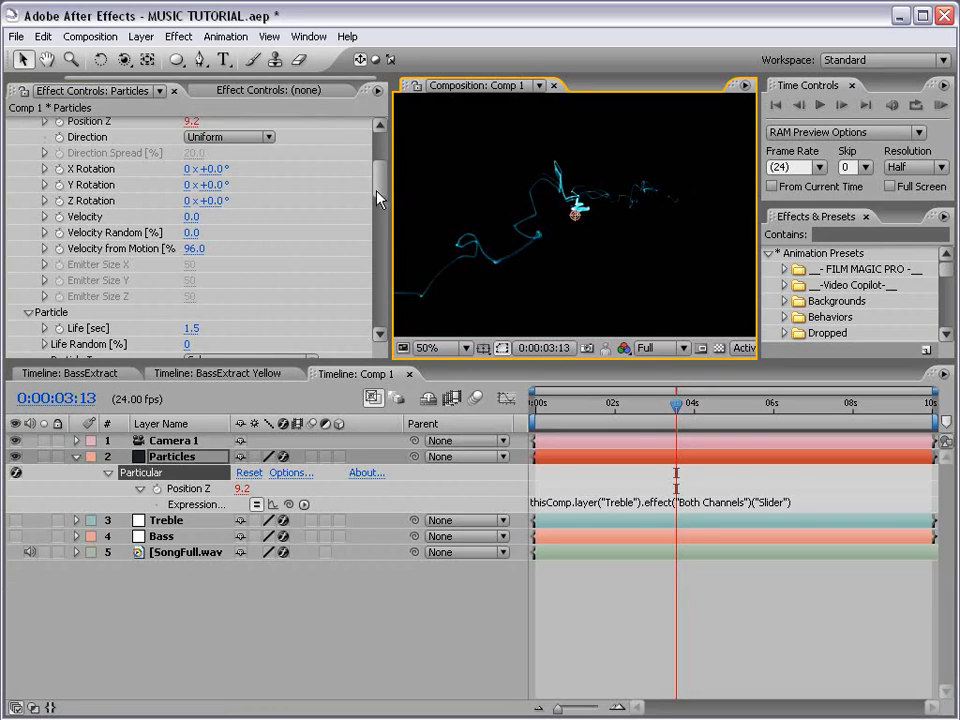
Increase the Turbulence Field's Affect Position to 378 and save the project.
{"action": "left_click_drag", "start_coordinate": [379, 199], "coordinate": [381, 284]}
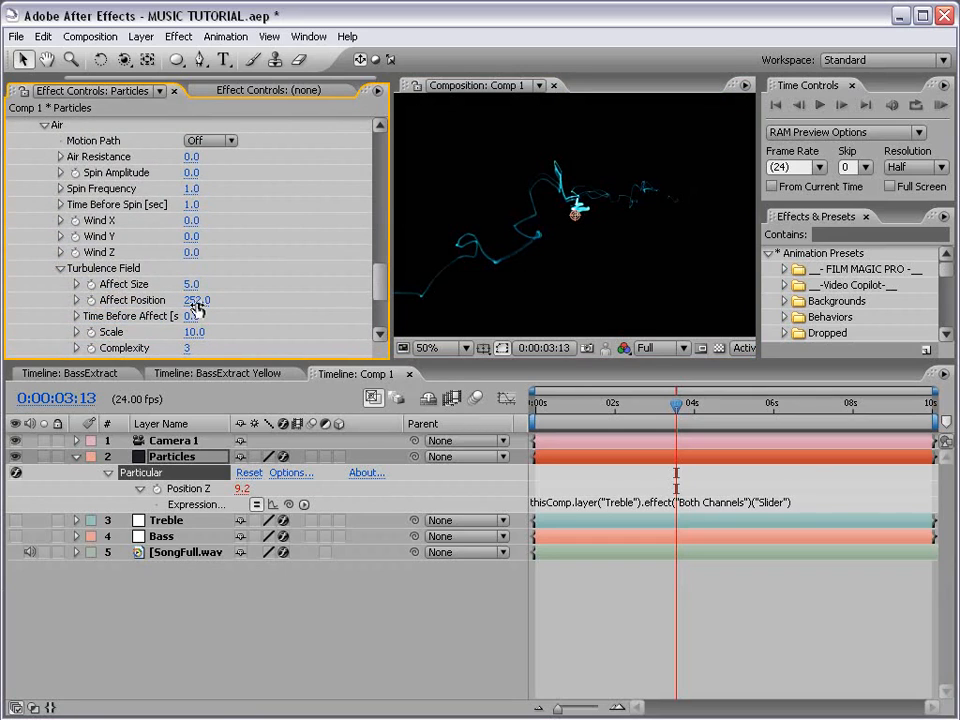
{"action": "left_click_drag", "start_coordinate": [196, 301], "coordinate": [331, 297]}
{"action": "key", "text": "ctrl+s"}
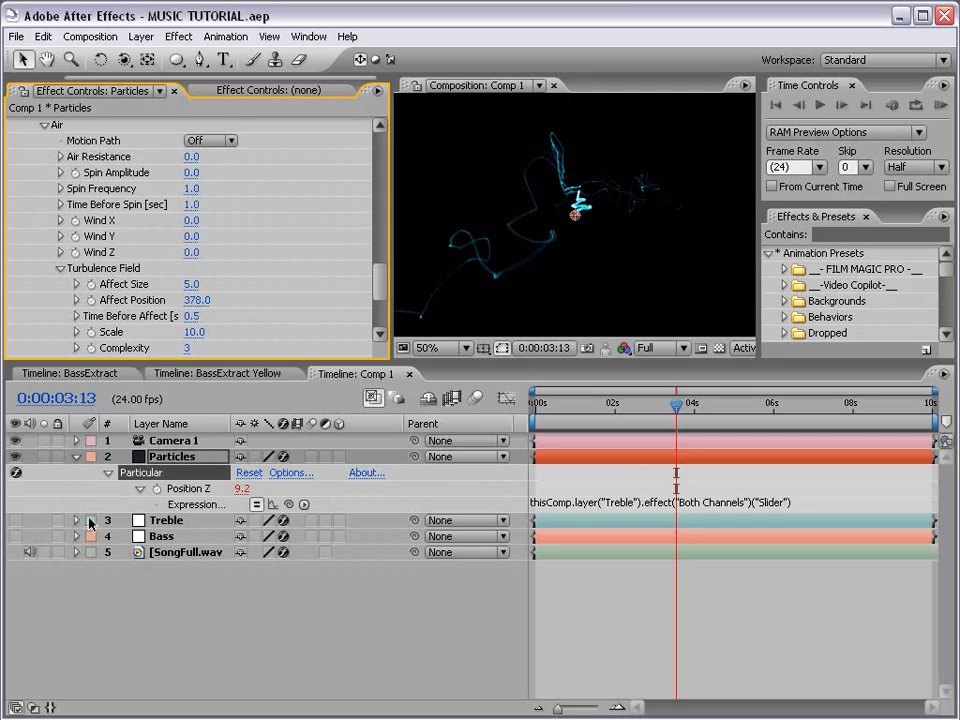
Edit the Treble layer's Both Channels Slider expression to linear(value,8.5,50,0,800).
{"action": "left_click", "coordinate": [165, 522]}
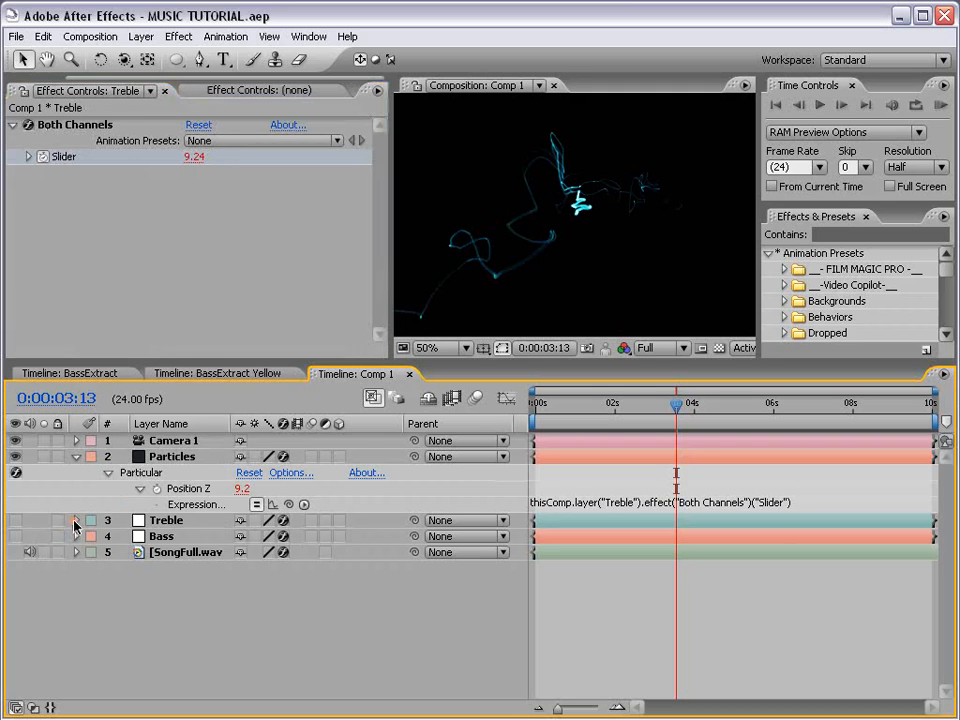
{"action": "left_click", "coordinate": [76, 521]}
{"action": "left_click", "coordinate": [637, 532]}
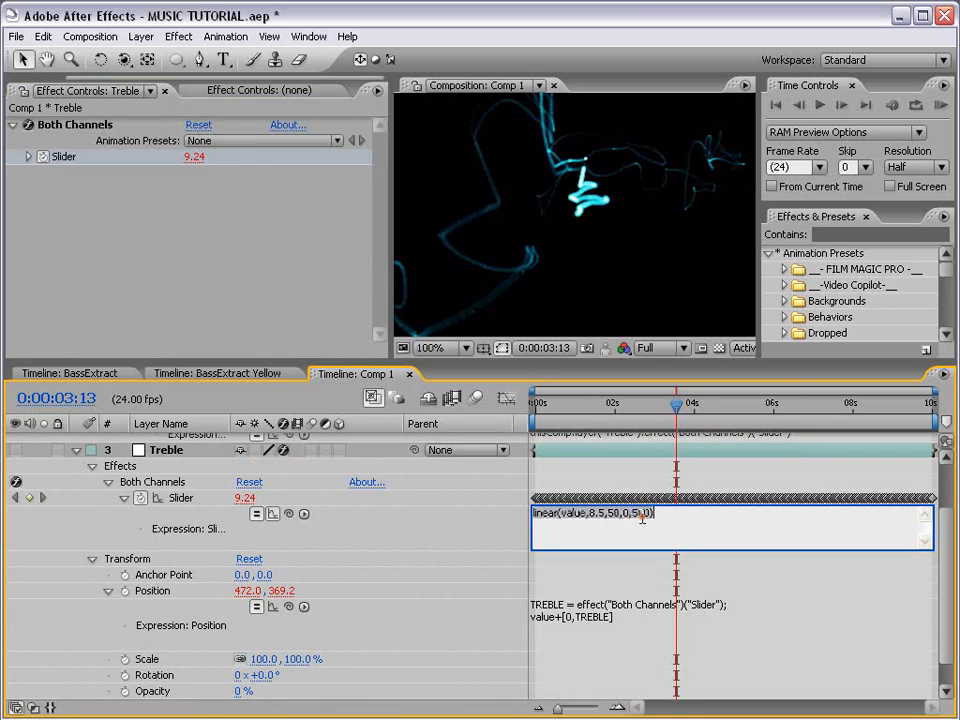
{"action": "left_click", "coordinate": [639, 513]}
{"action": "key", "text": "BackSpace"}
{"action": "type", "text": "8"}
{"action": "key", "text": "KP_Enter"}
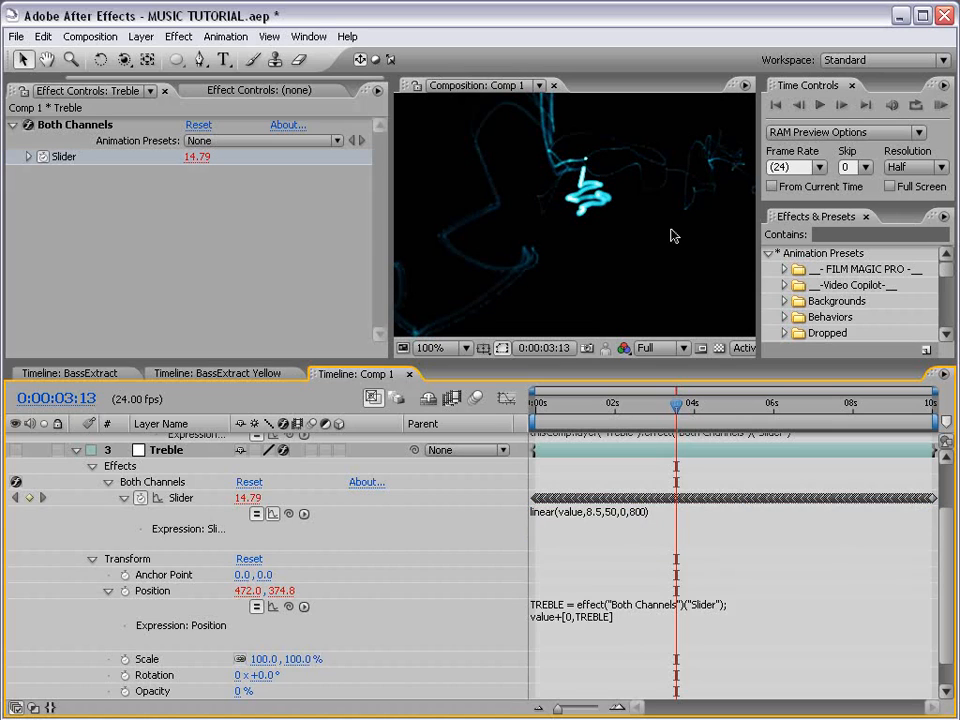
{"action": "scroll", "coordinate": [557, 165], "scroll_direction": "down", "scroll_amount": 2}
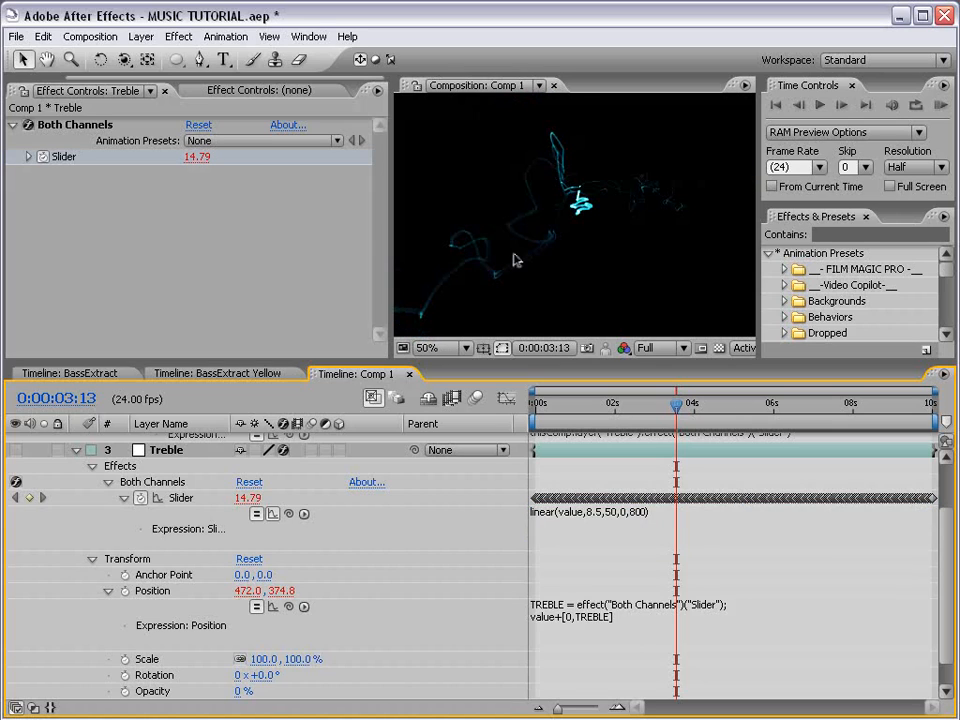
Reduce the Treble Slider expression's maximum output to 700, giving linear(value,8.5,50,0,700), and collapse the Treble layer.
{"action": "left_click", "coordinate": [655, 512]}
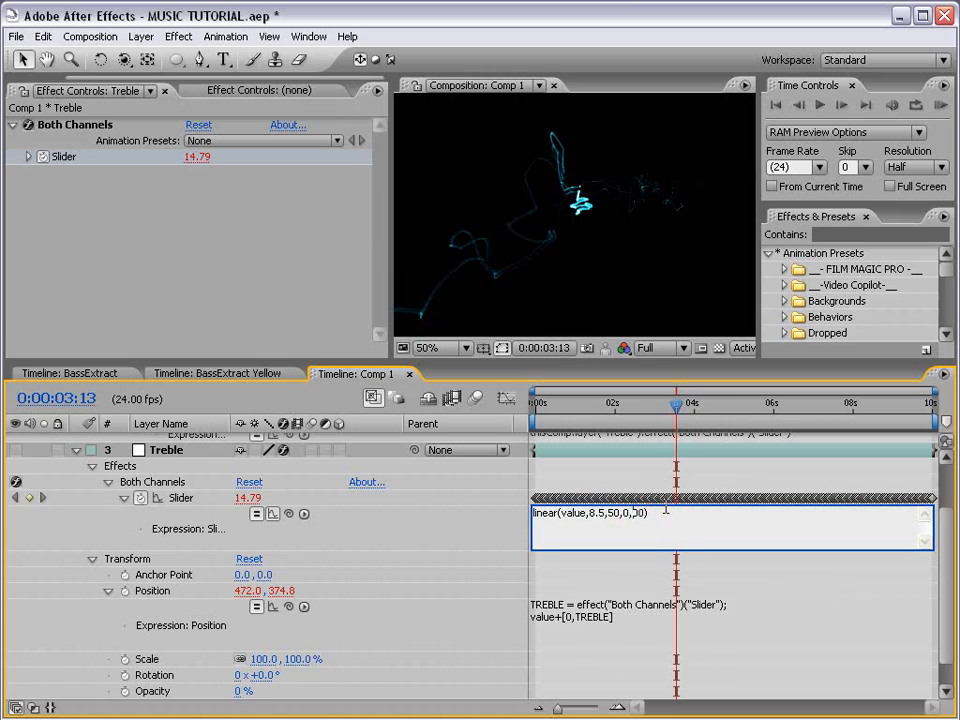
{"action": "key", "text": "KP_Enter"}
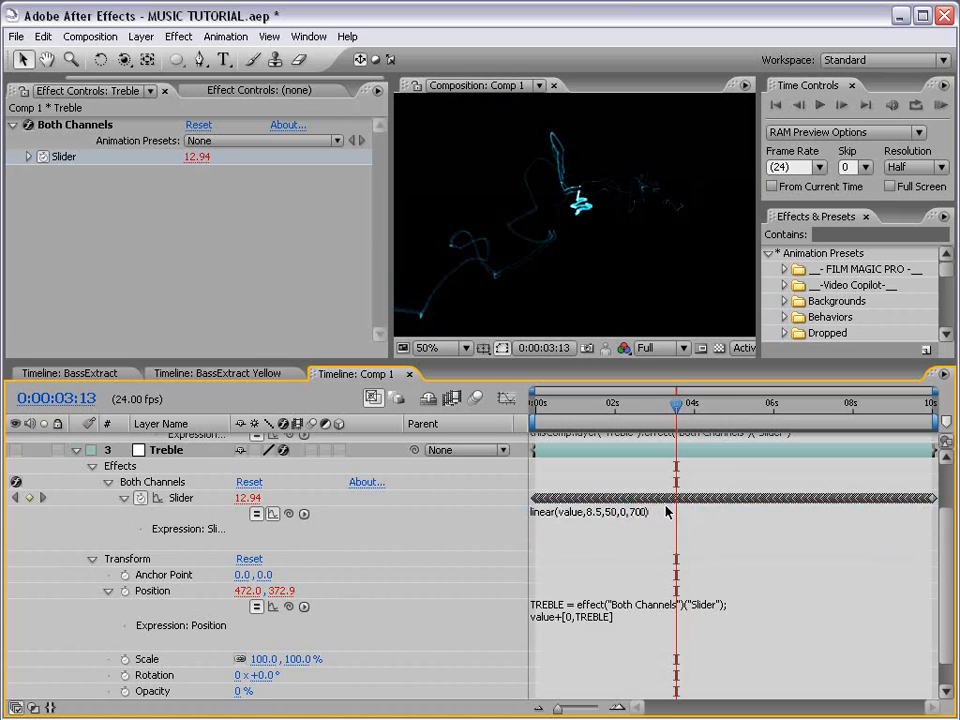
{"action": "left_click", "coordinate": [76, 450]}
Increase the Particles layer's emitter Particles/sec to 22344.
{"action": "left_click", "coordinate": [133, 456]}
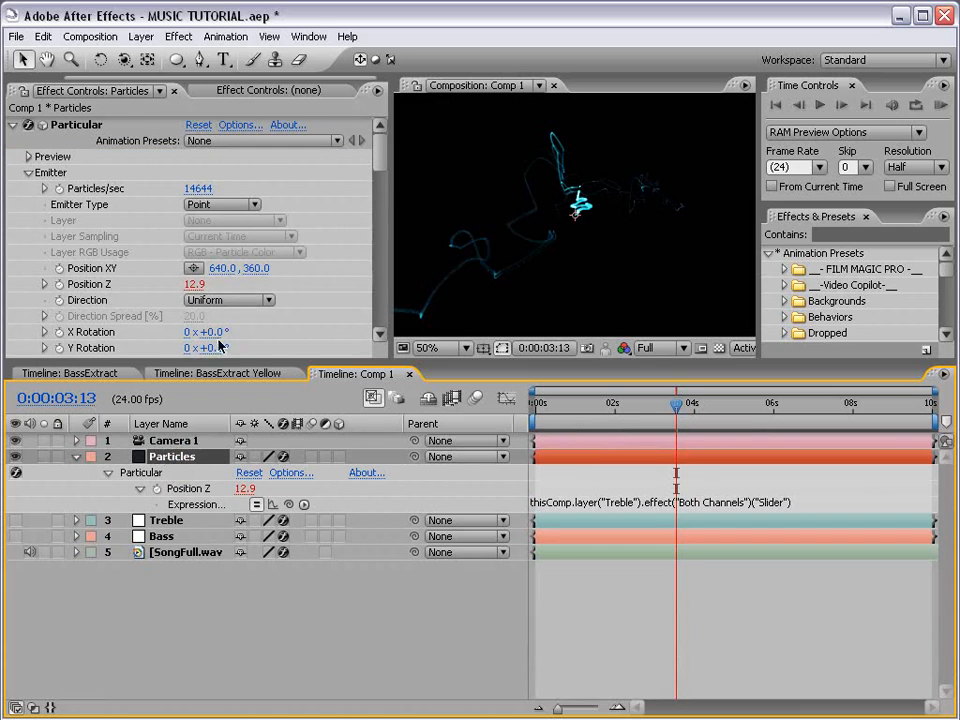
{"action": "left_click_drag", "start_coordinate": [192, 190], "coordinate": [648, 103]}
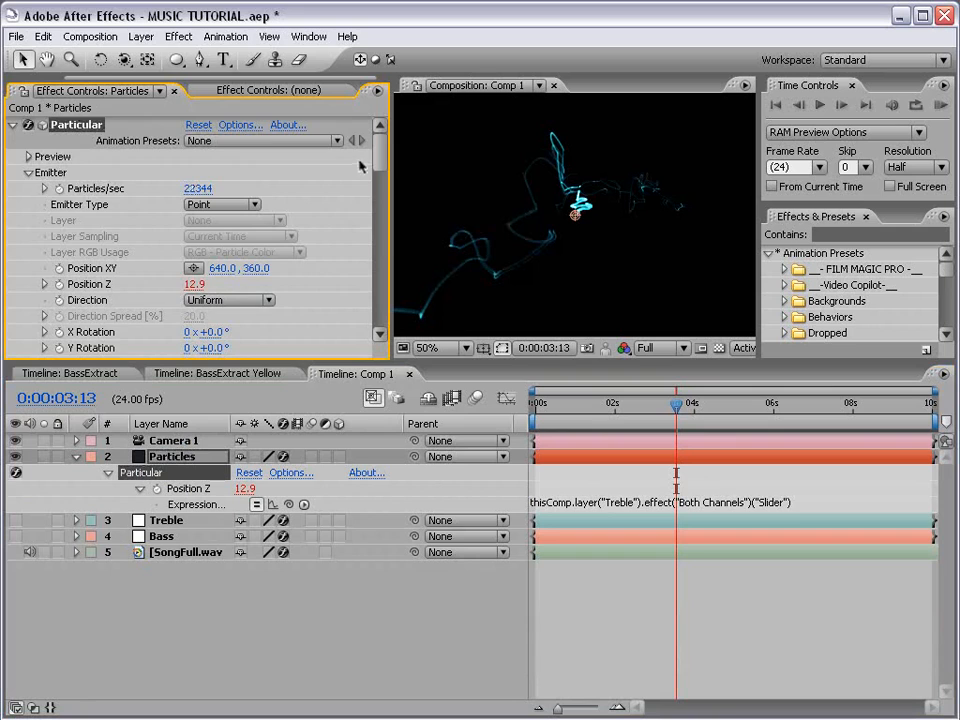
{"action": "left_click_drag", "start_coordinate": [380, 150], "coordinate": [380, 237]}
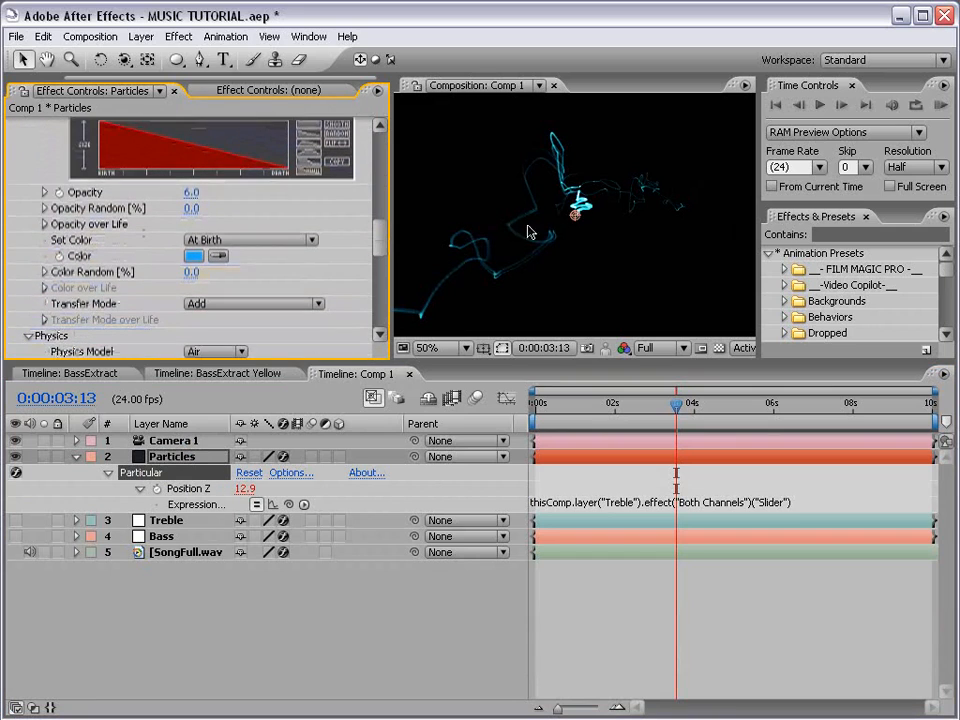
Set the particle Opacity to 10 in the Particles layer's Particular effect and check the trail at 100% magnification.
{"action": "left_click", "coordinate": [190, 192]}
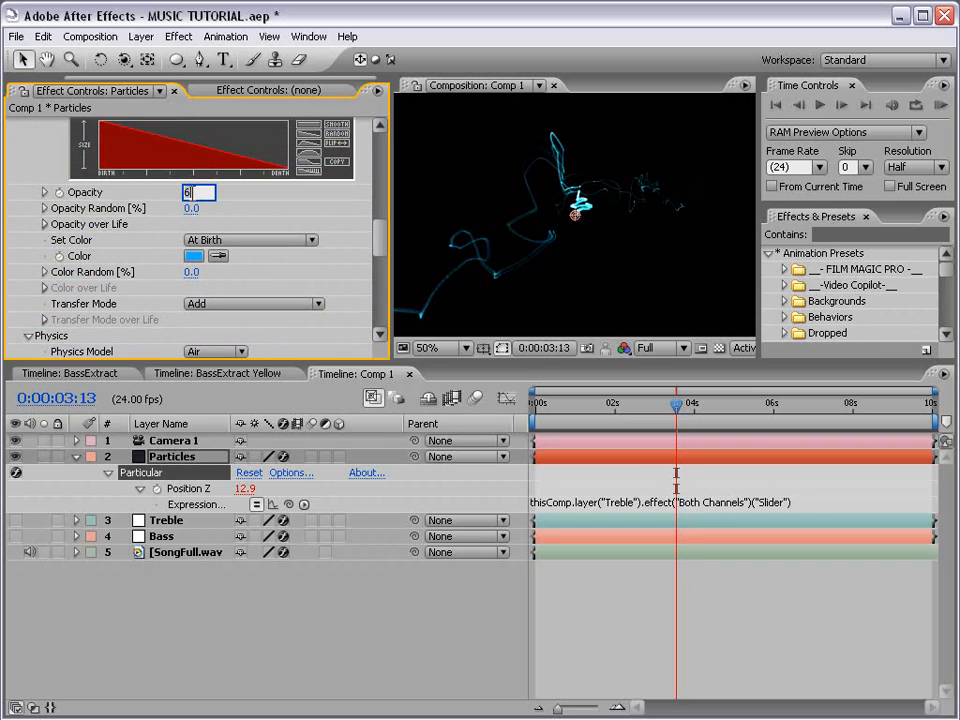
{"action": "key", "text": "Return"}
{"action": "key", "text": "grave"}
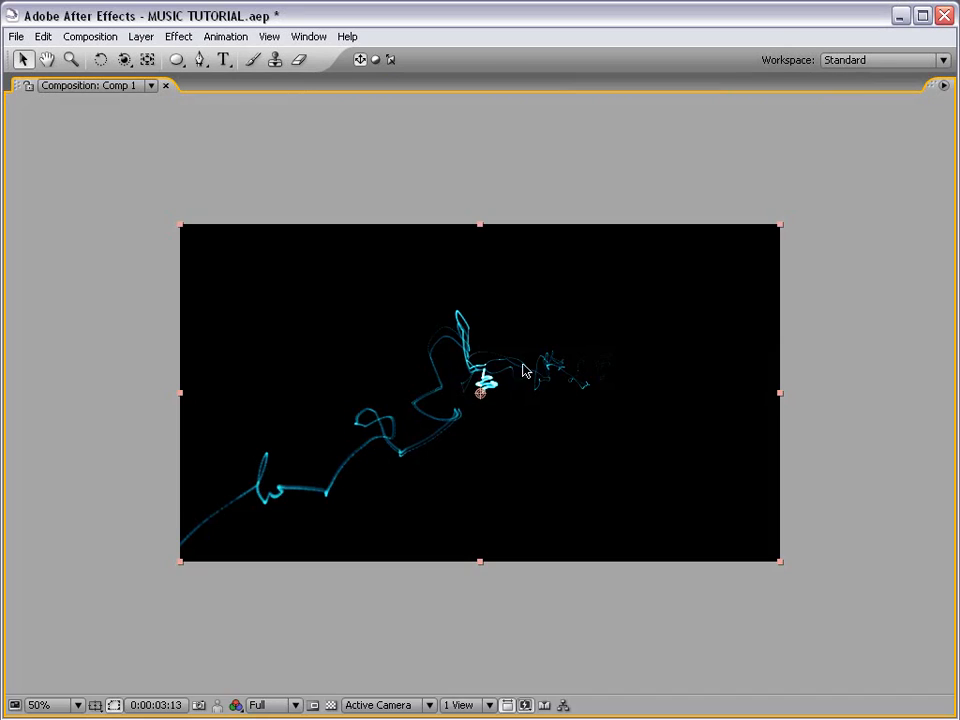
{"action": "key", "text": "period"}
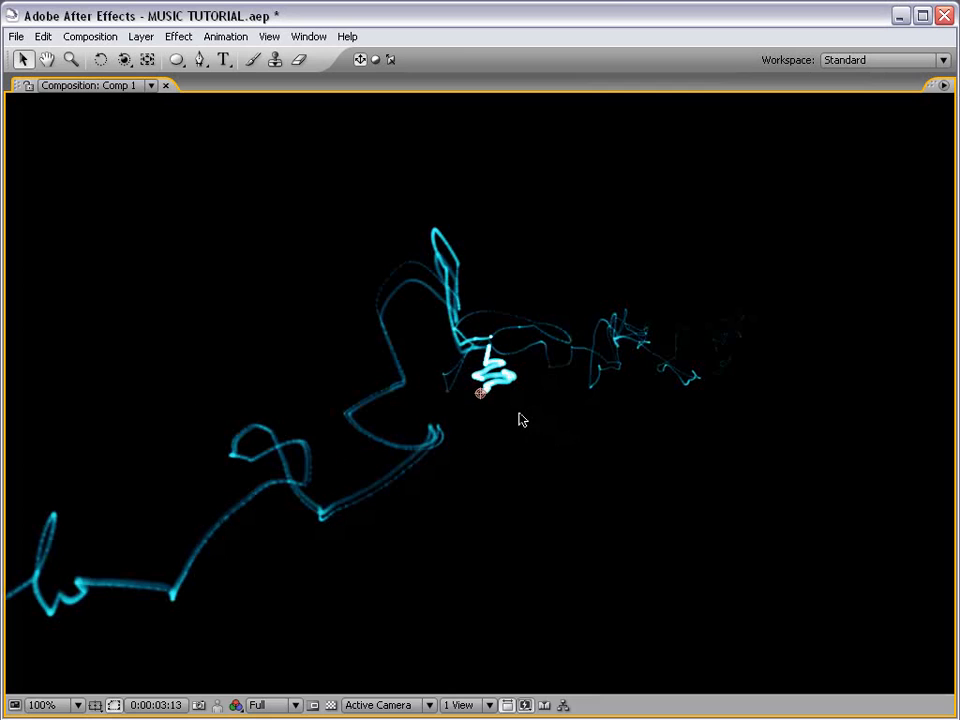
{"action": "key", "text": "comma"}
{"action": "key", "text": "grave"}
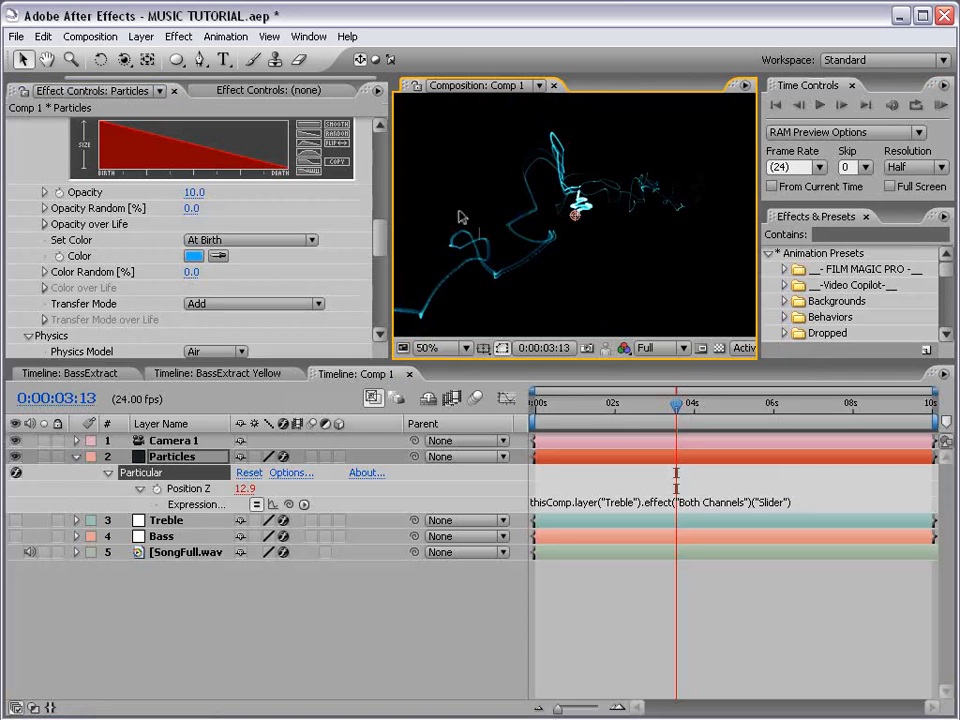
Increase the Particles emitter's Particles/sec to 36804 and inspect the trail's smoothness at 100% magnification.
{"action": "left_click_drag", "start_coordinate": [381, 240], "coordinate": [383, 148]}
{"action": "left_click_drag", "start_coordinate": [197, 189], "coordinate": [364, 188]}
{"action": "left_click_drag", "start_coordinate": [180, 192], "coordinate": [890, 200]}
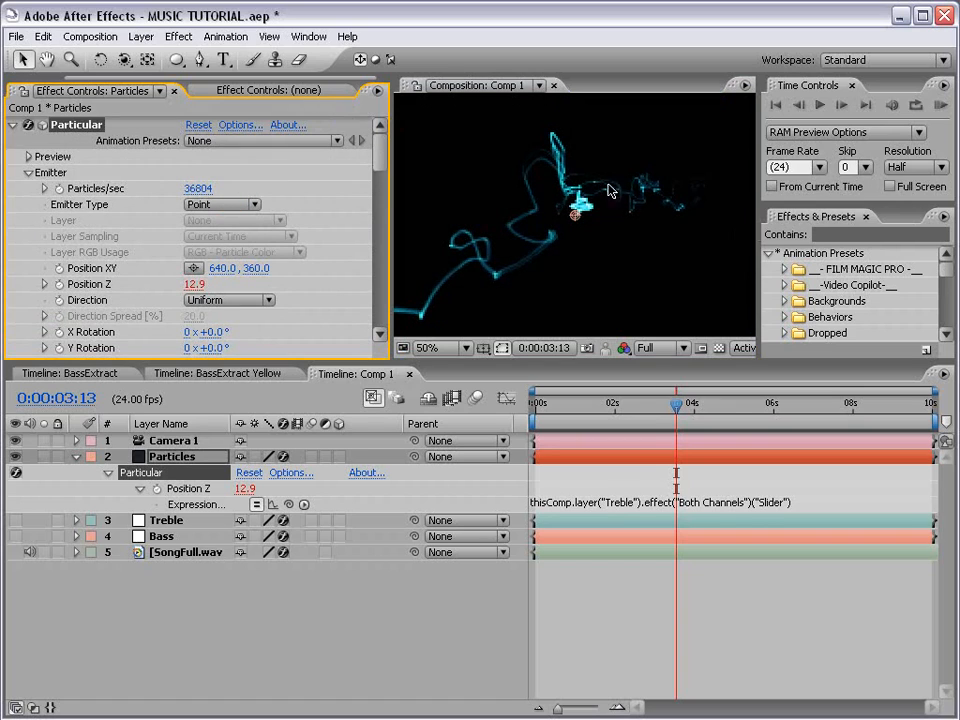
{"action": "key", "text": "grave"}
{"action": "key", "text": "period"}
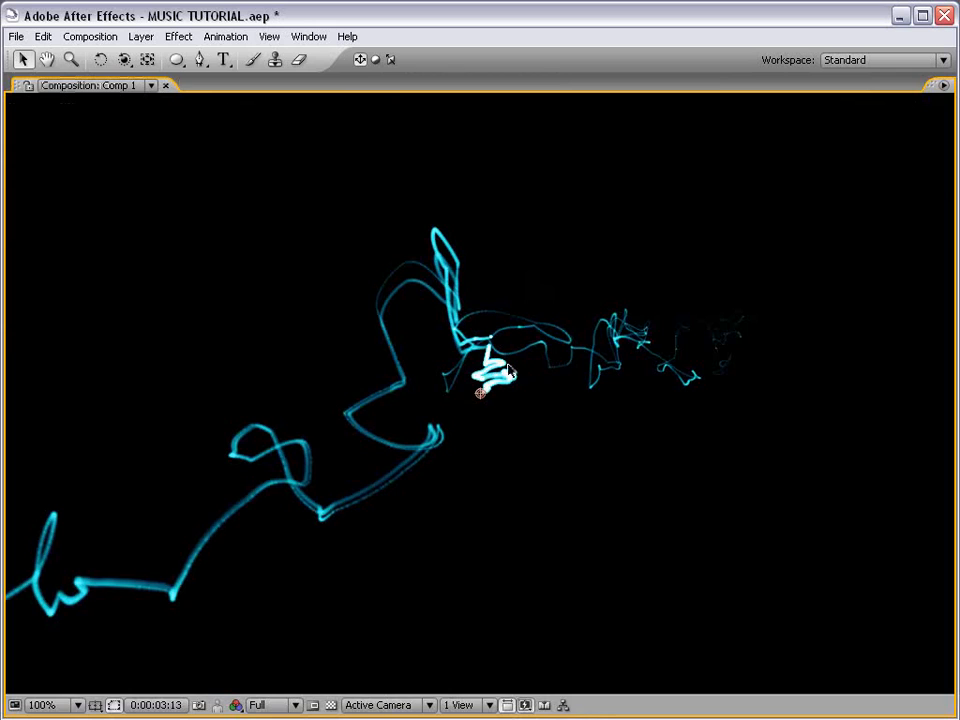
{"action": "key", "text": "grave"}
{"action": "key", "text": "comma"}
Run a RAM preview of Comp 1 from its first frame with a wider composition view, and save the project.
{"action": "left_click_drag", "start_coordinate": [622, 408], "coordinate": [529, 412]}
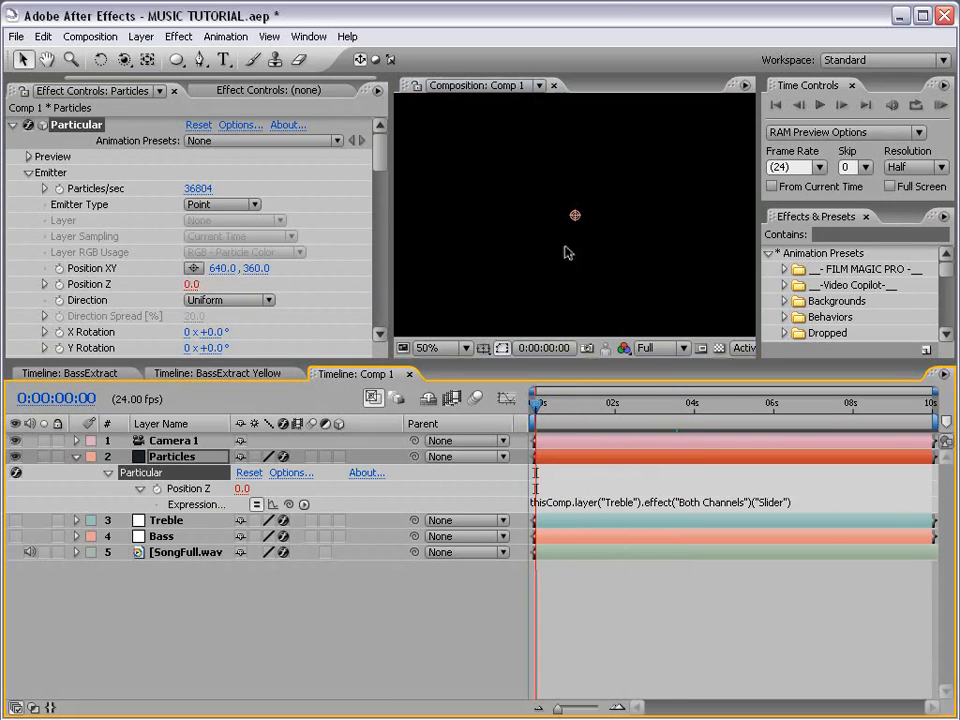
{"action": "left_click_drag", "start_coordinate": [391, 266], "coordinate": [216, 278]}
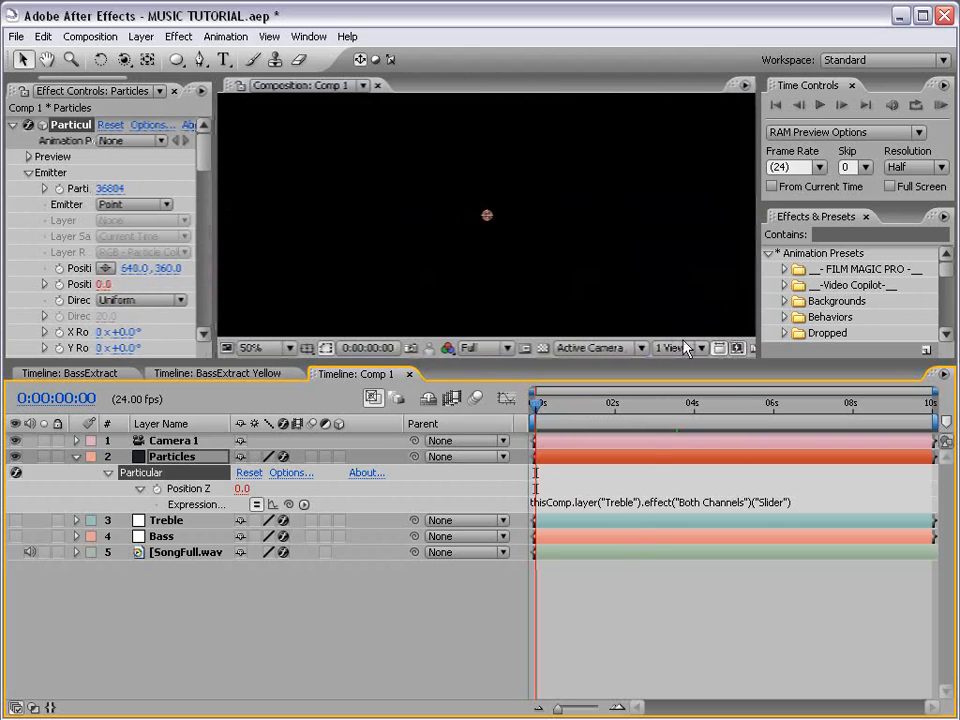
{"action": "key", "text": "KP_0"}
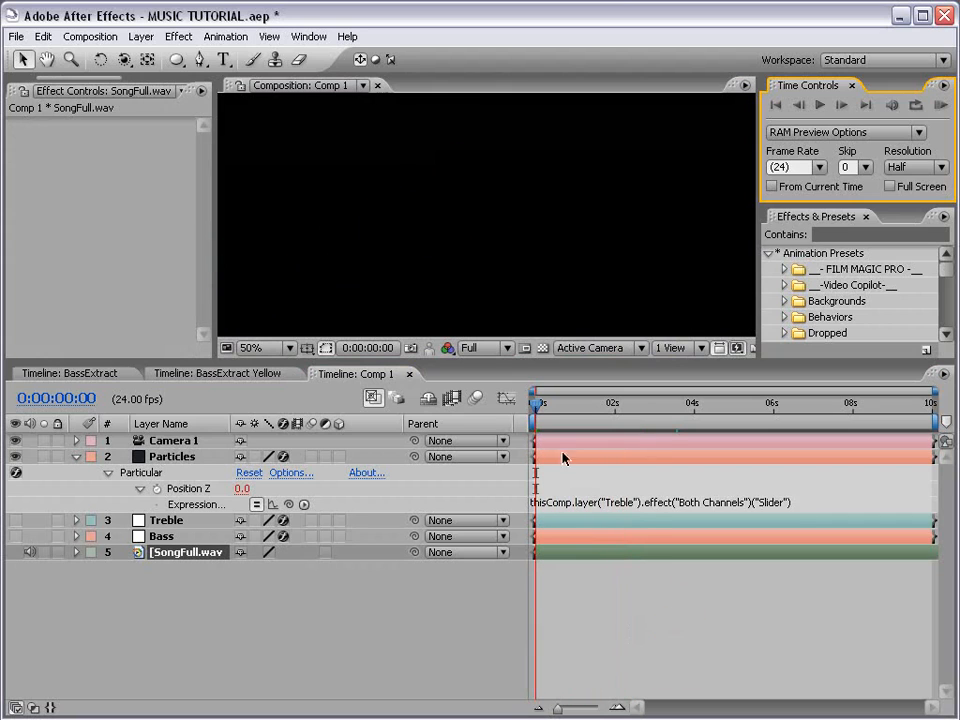
{"action": "key", "text": "ctrl+s"}
Enlarge the composition view and collapse the Particles layer's properties at 0:00:04:09.
{"action": "left_click", "coordinate": [478, 370]}
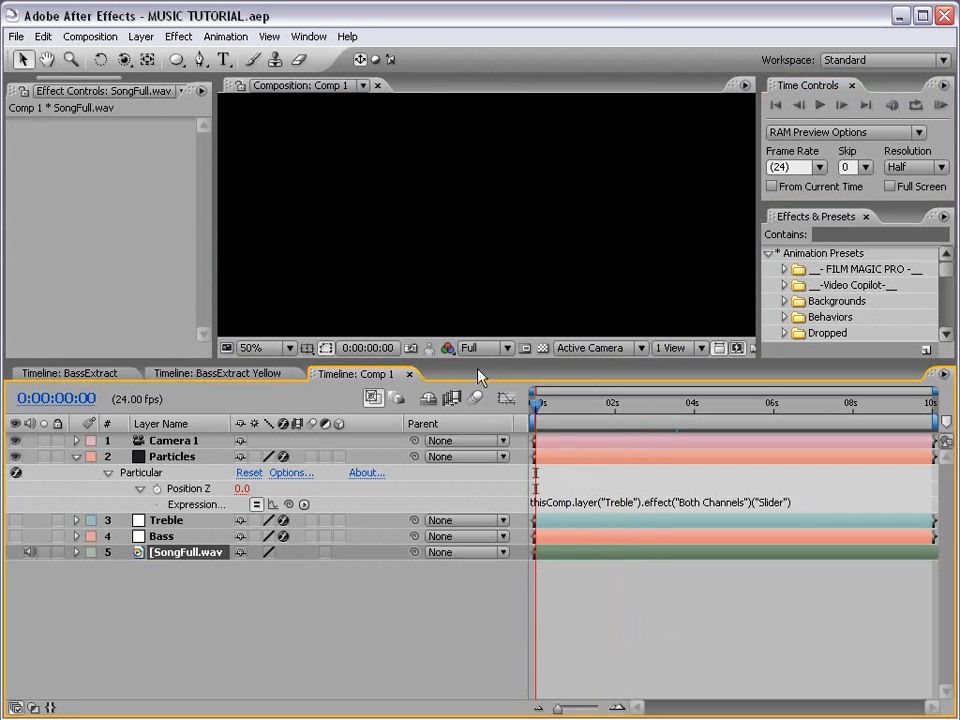
{"action": "left_click_drag", "start_coordinate": [472, 363], "coordinate": [469, 398]}
{"action": "left_click_drag", "start_coordinate": [652, 438], "coordinate": [712, 436]}
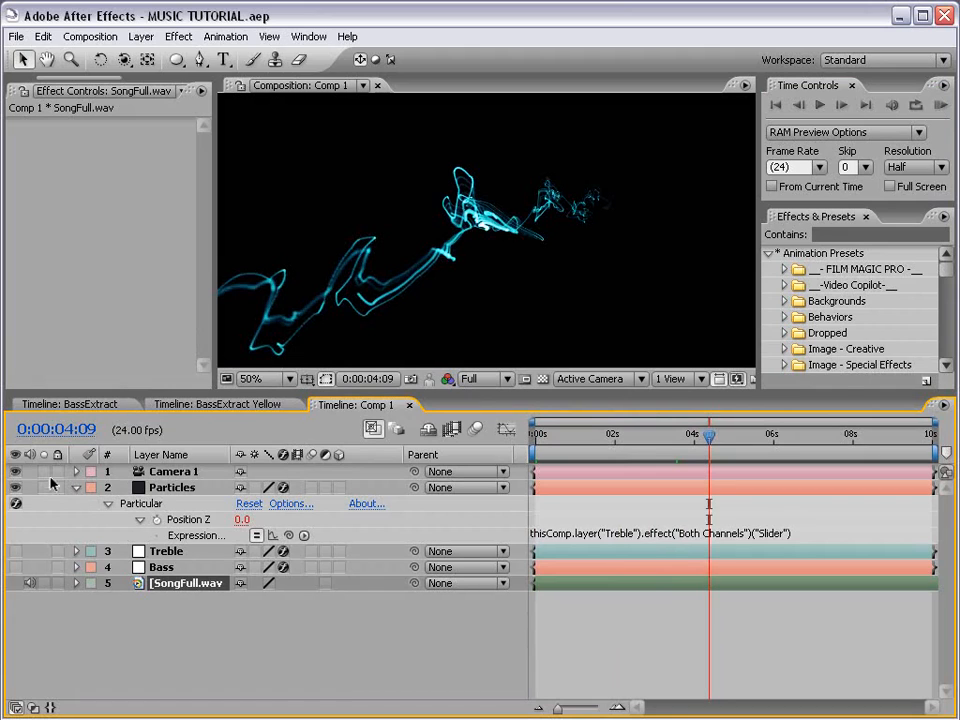
{"action": "left_click", "coordinate": [75, 488]}
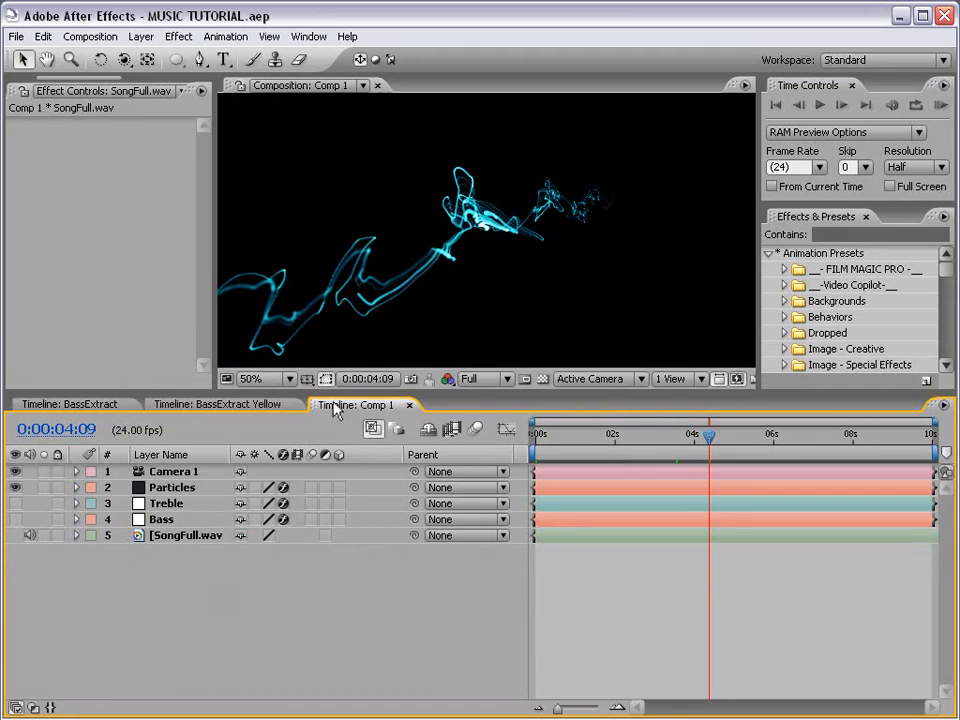
{"action": "left_click_drag", "start_coordinate": [325, 389], "coordinate": [326, 459]}
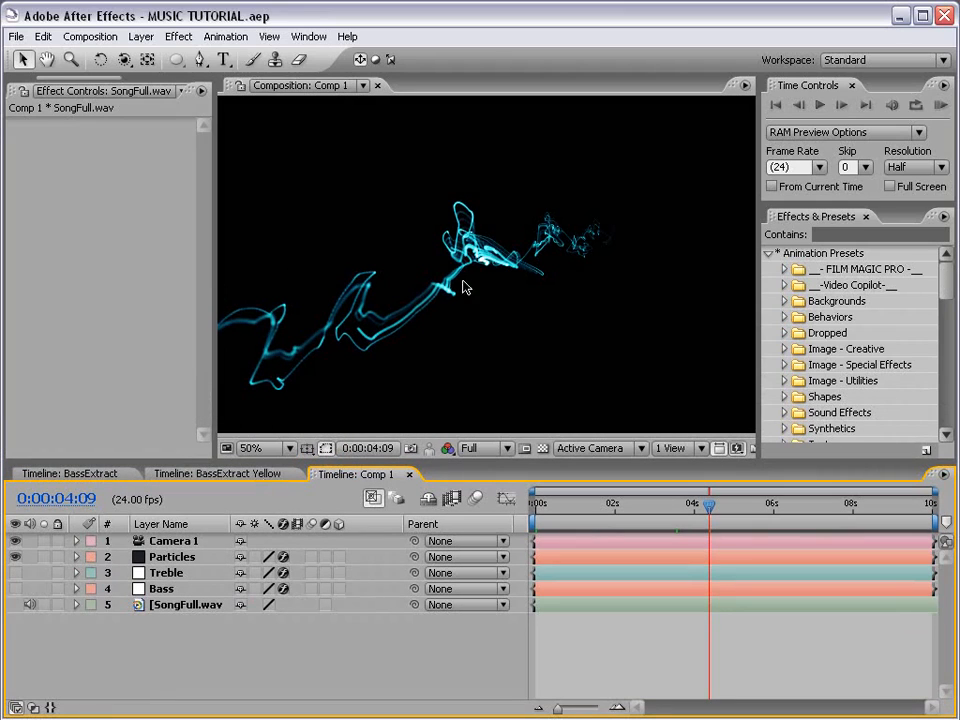
Collapse the Particular effect's settings and duplicate the Particles layer.
{"action": "left_click", "coordinate": [174, 557]}
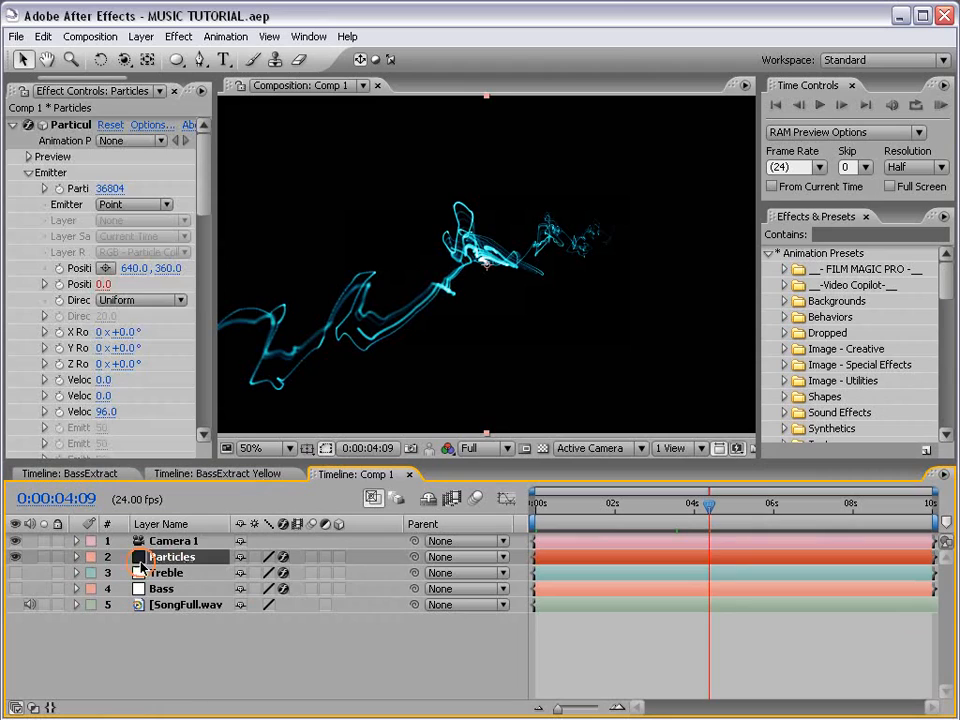
{"action": "left_click", "coordinate": [12, 125]}
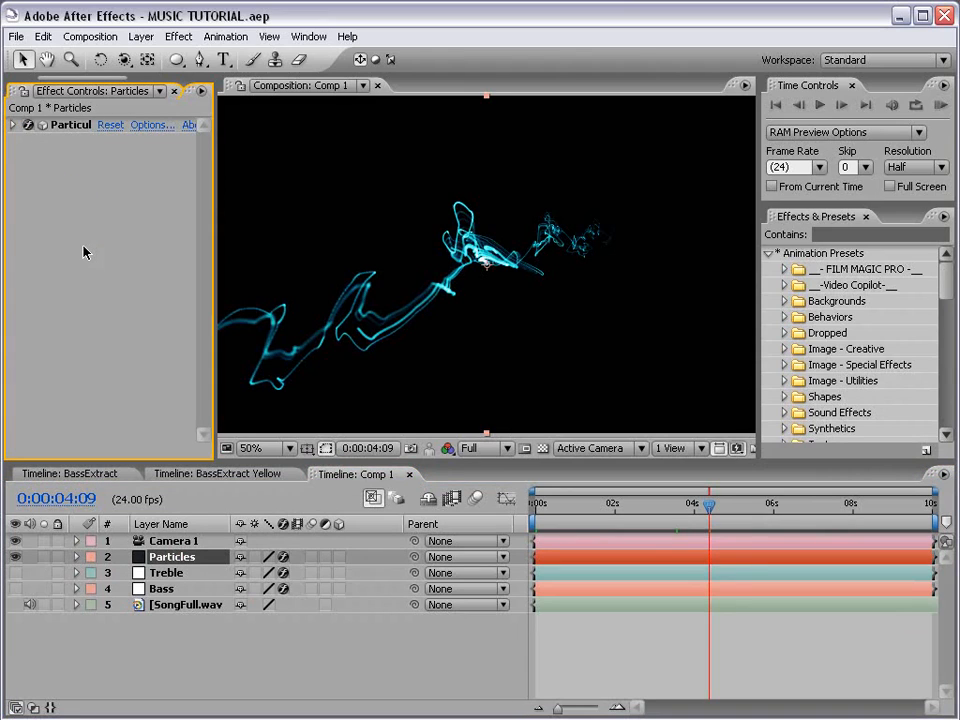
{"action": "left_click", "coordinate": [183, 632]}
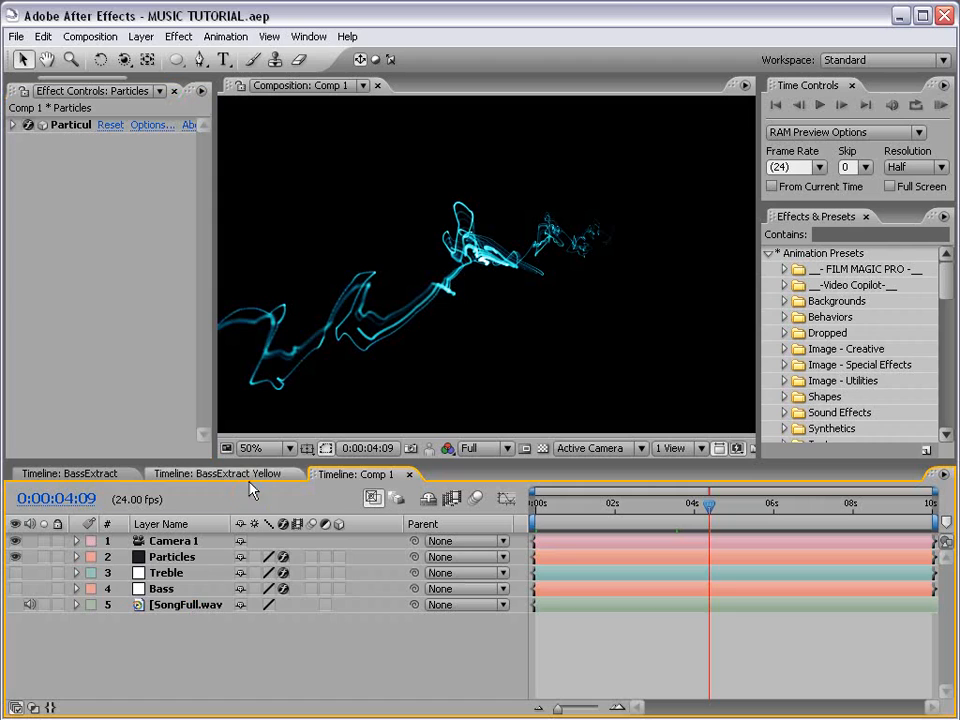
{"action": "left_click", "coordinate": [190, 557]}
{"action": "left_click", "coordinate": [42, 36]}
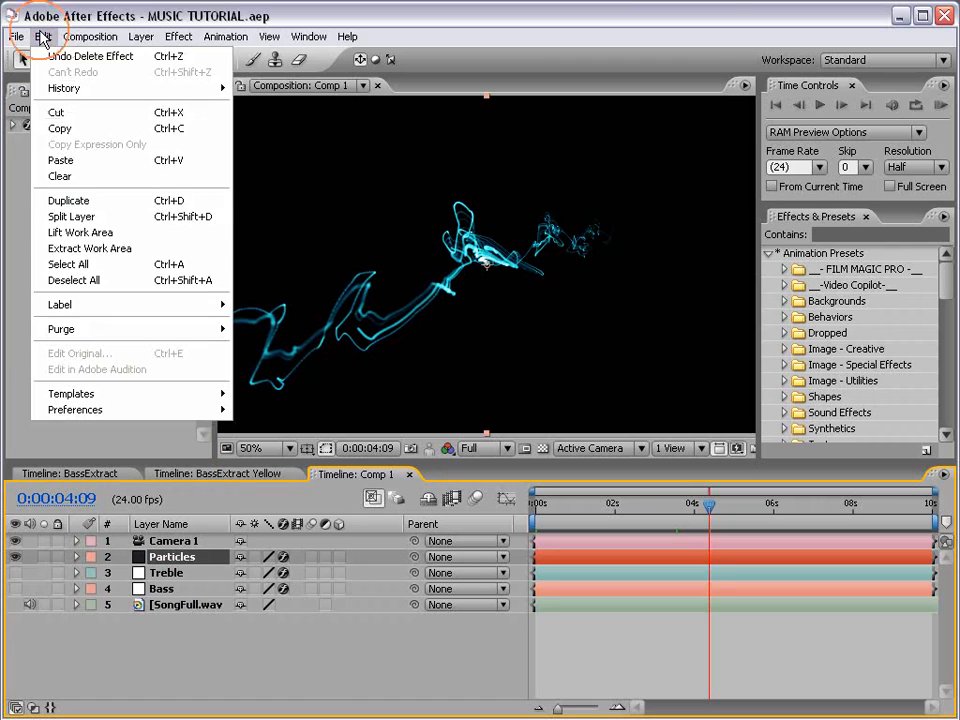
{"action": "left_click", "coordinate": [87, 202]}
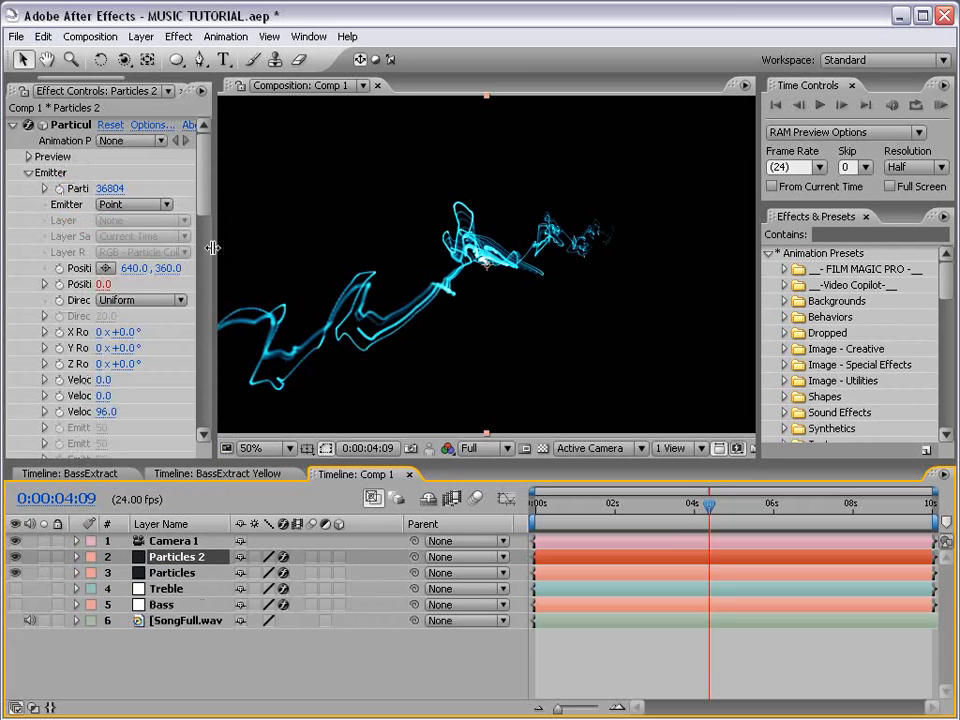
Change the duplicated Particles 2 layer's particle color to bright green.
{"action": "left_click_drag", "start_coordinate": [210, 246], "coordinate": [306, 246]}
{"action": "left_click_drag", "start_coordinate": [296, 186], "coordinate": [305, 306]}
{"action": "left_click", "coordinate": [152, 300]}
{"action": "left_click_drag", "start_coordinate": [498, 341], "coordinate": [502, 459]}
{"action": "left_click", "coordinate": [661, 290]}
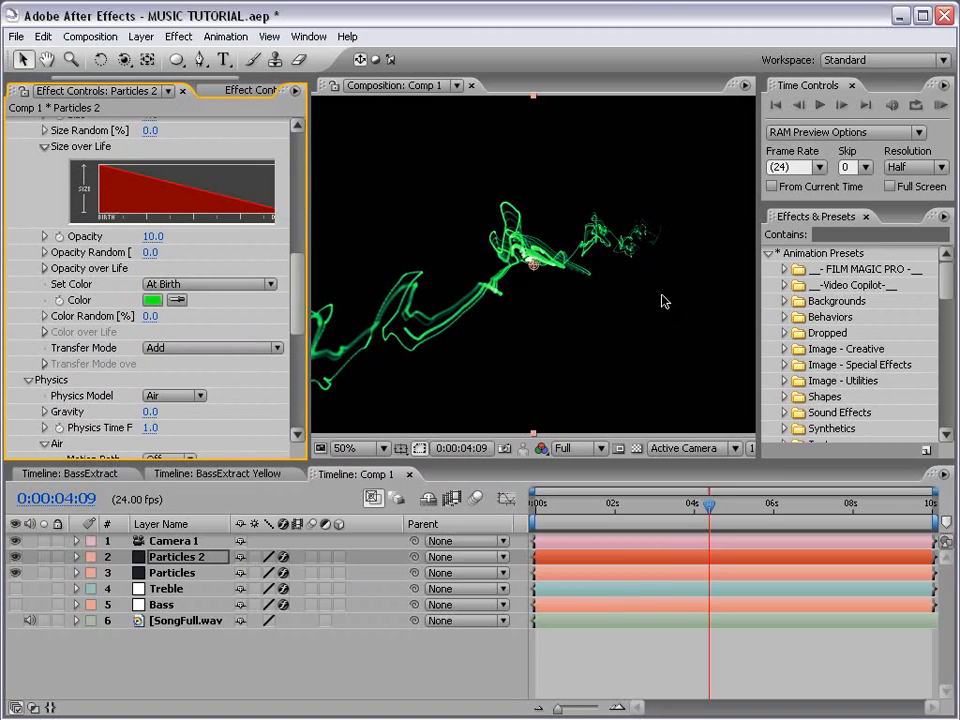
Edit Particles 2's Position Z expression to reference the Bass layer, giving thisComp.layer("Bass").effect("Both Channels")("Slider").
{"action": "left_click_drag", "start_coordinate": [298, 290], "coordinate": [298, 152]}
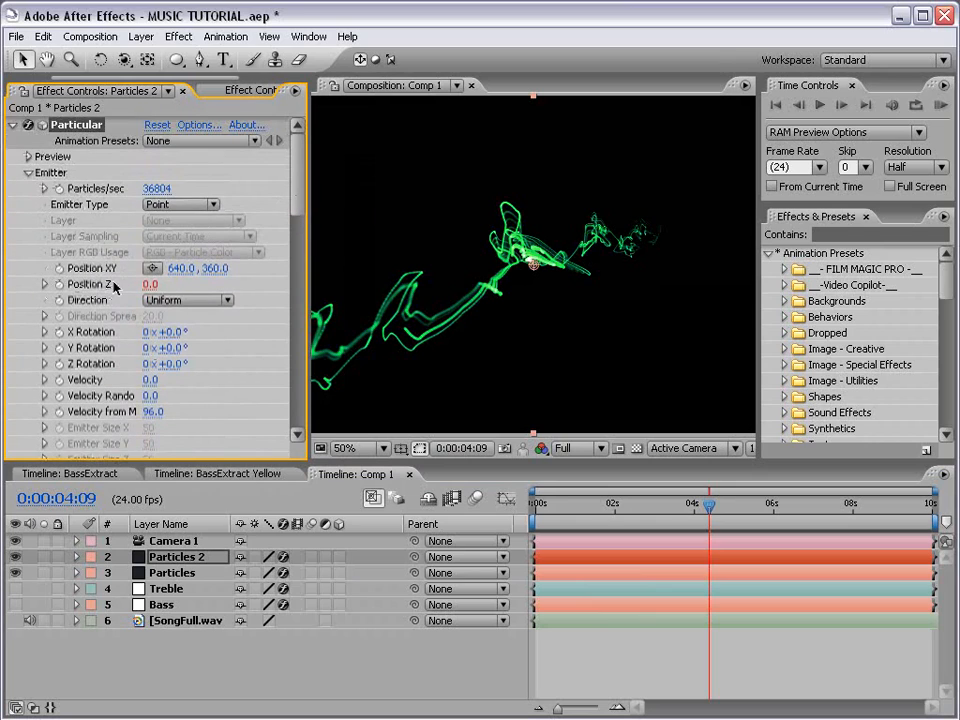
{"action": "left_click", "coordinate": [175, 560]}
{"action": "key", "text": "e"}
{"action": "key", "text": "e"}
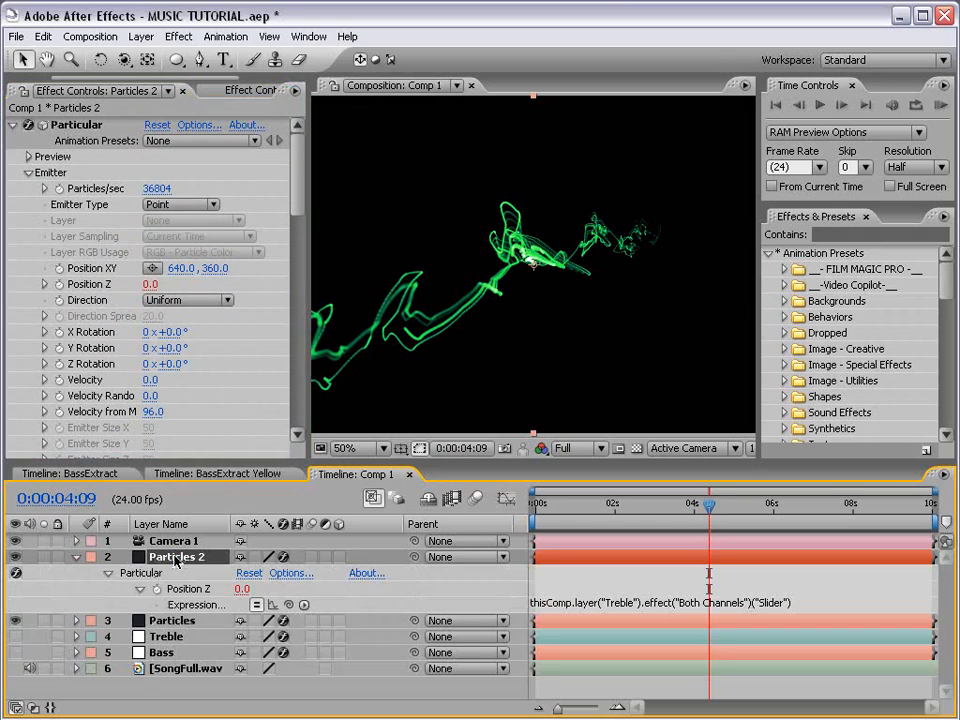
{"action": "left_click", "coordinate": [595, 603]}
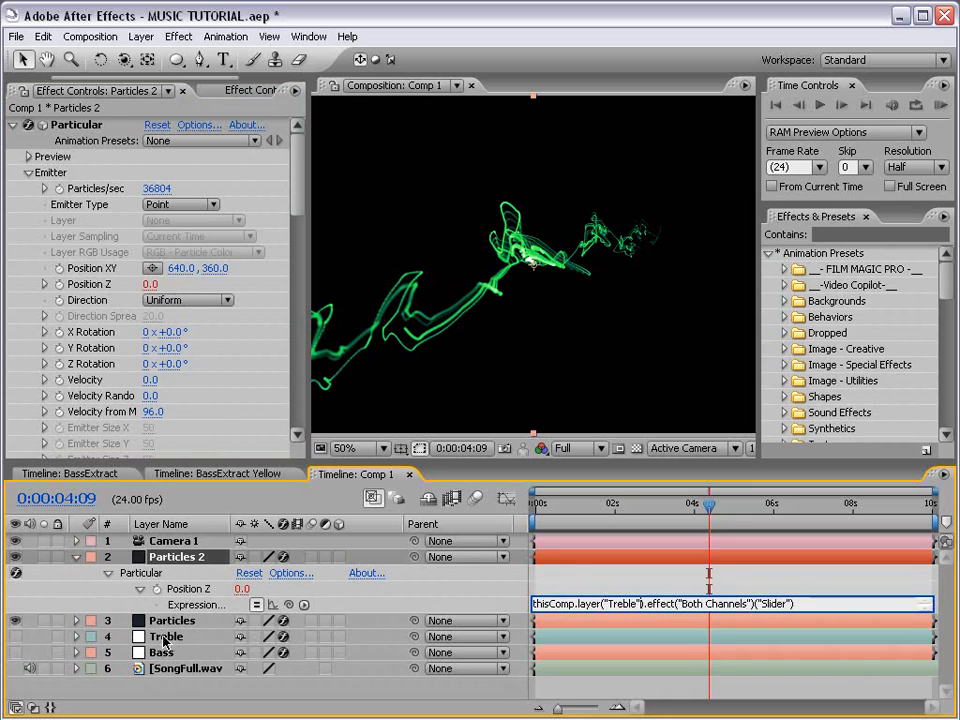
{"action": "double_click", "coordinate": [630, 604]}
{"action": "type", "text": "Bass"}
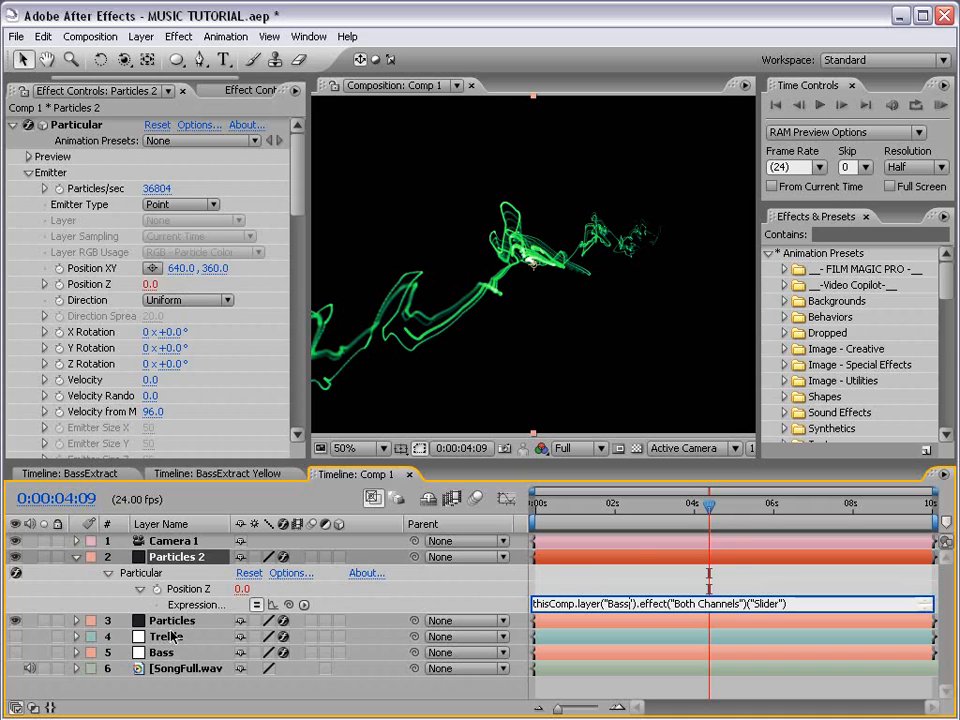
{"action": "left_click", "coordinate": [624, 592]}
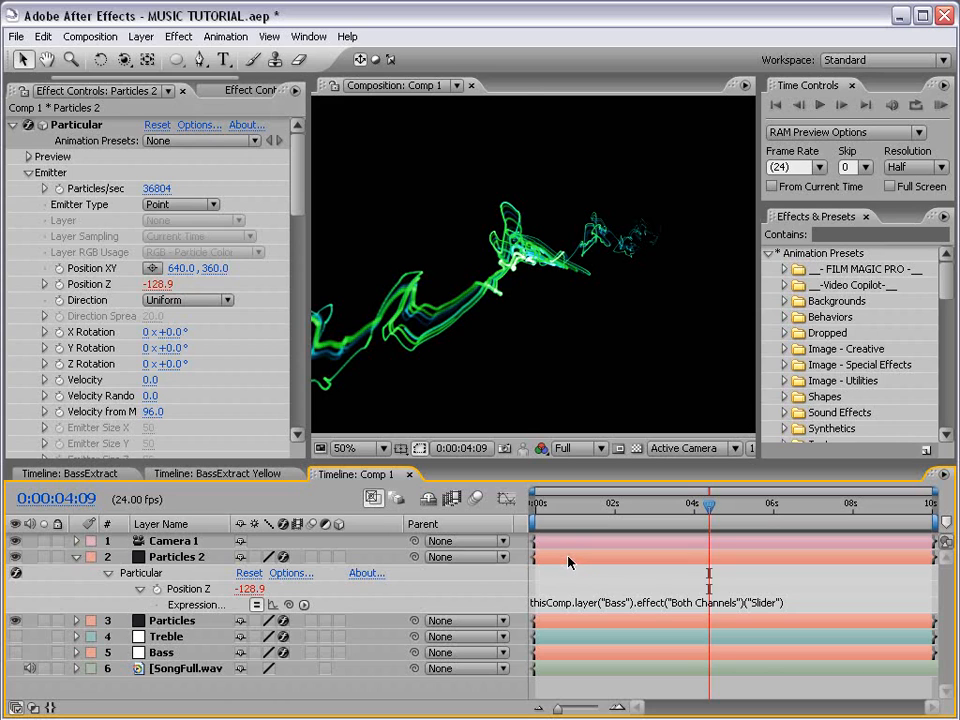
Set Particles 2's Turbulence Field Affect Position to 474 and Octave Scale to 2.
{"action": "left_click_drag", "start_coordinate": [299, 171], "coordinate": [311, 358]}
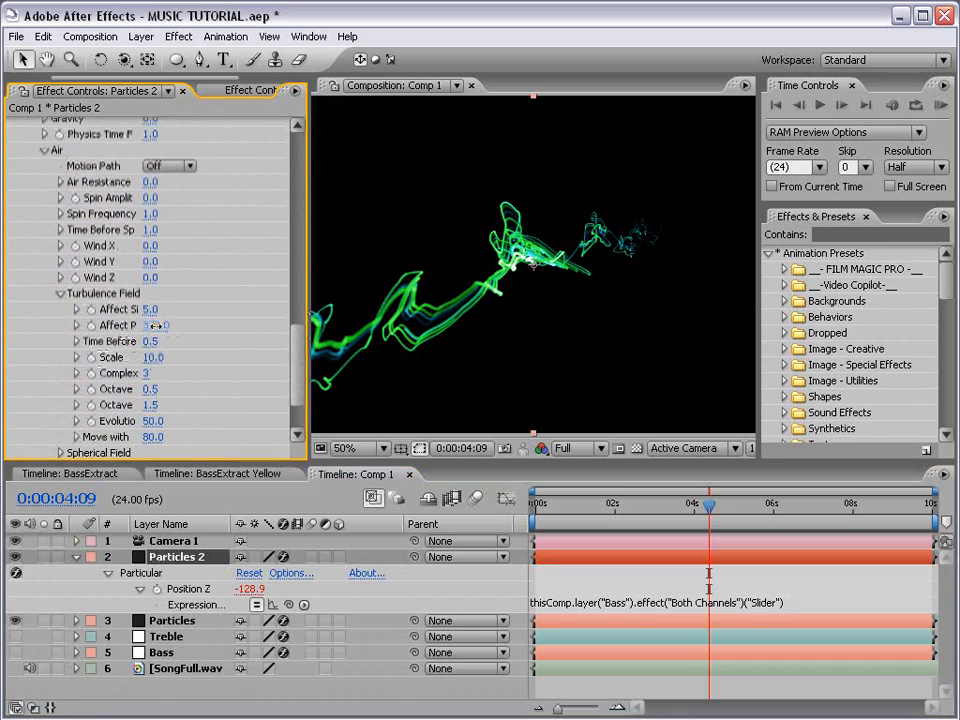
{"action": "left_click_drag", "start_coordinate": [155, 325], "coordinate": [208, 311]}
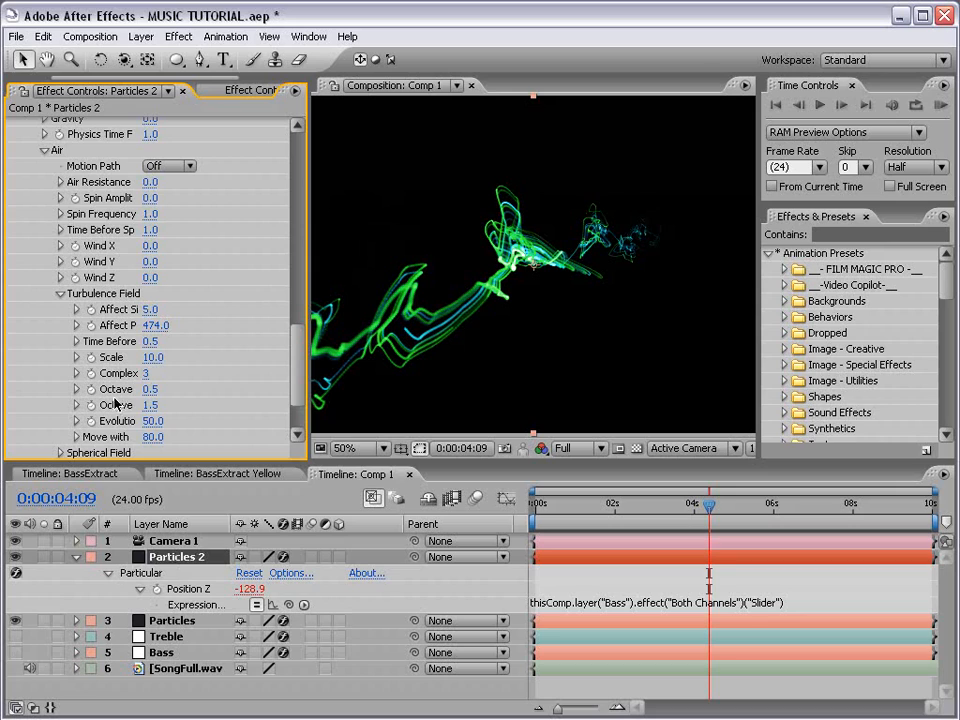
{"action": "left_click_drag", "start_coordinate": [310, 400], "coordinate": [348, 400]}
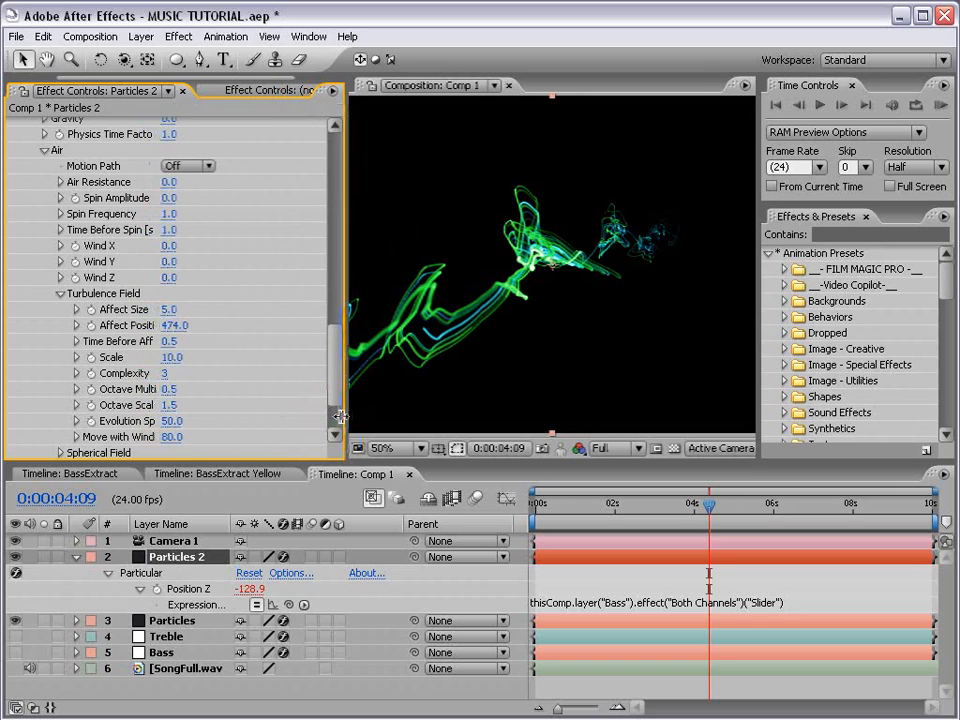
{"action": "left_click", "coordinate": [175, 405]}
{"action": "type", "text": "2"}
{"action": "key", "text": "Return"}
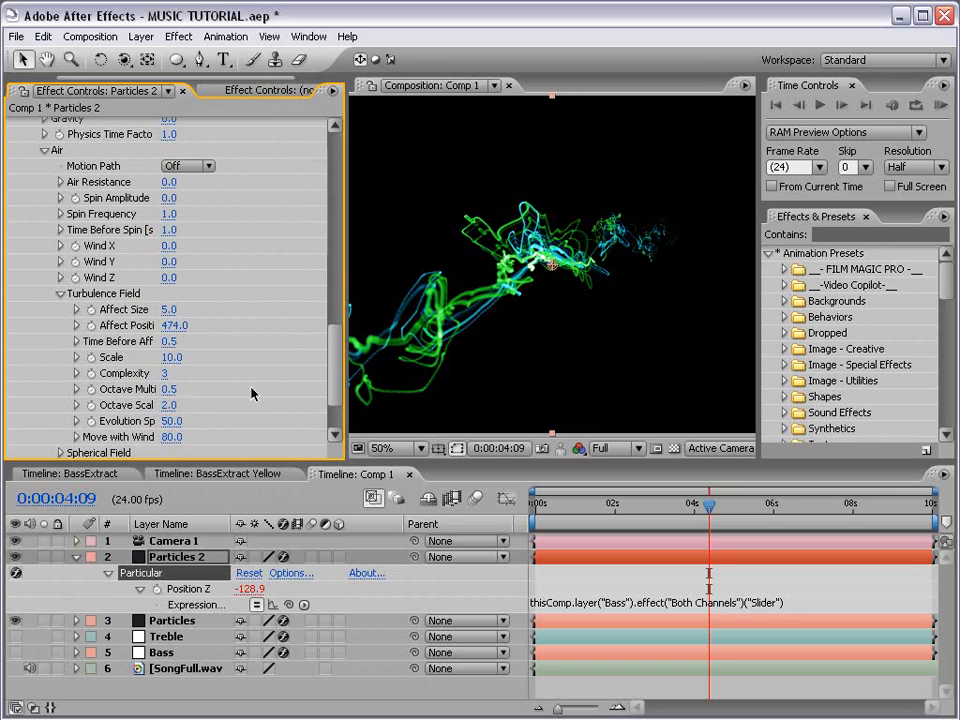
{"action": "left_click_drag", "start_coordinate": [340, 357], "coordinate": [280, 354]}
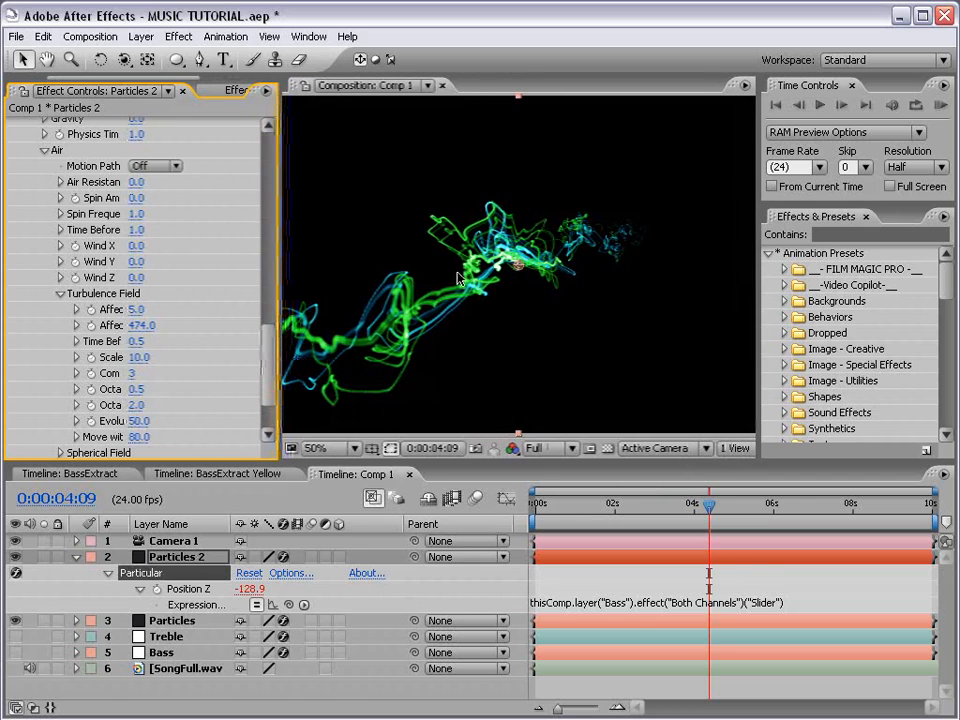
Reveal the Bass layer's expressions at 0:00:00:17 and open its Both Channels Slider expression for editing.
{"action": "mouse_move", "coordinate": [625, 519]}
{"action": "left_mouse_down"}
{"action": "mouse_move", "coordinate": [540, 504]}
{"action": "mouse_move", "coordinate": [589, 508]}
{"action": "mouse_move", "coordinate": [565, 510]}
{"action": "left_mouse_up"}
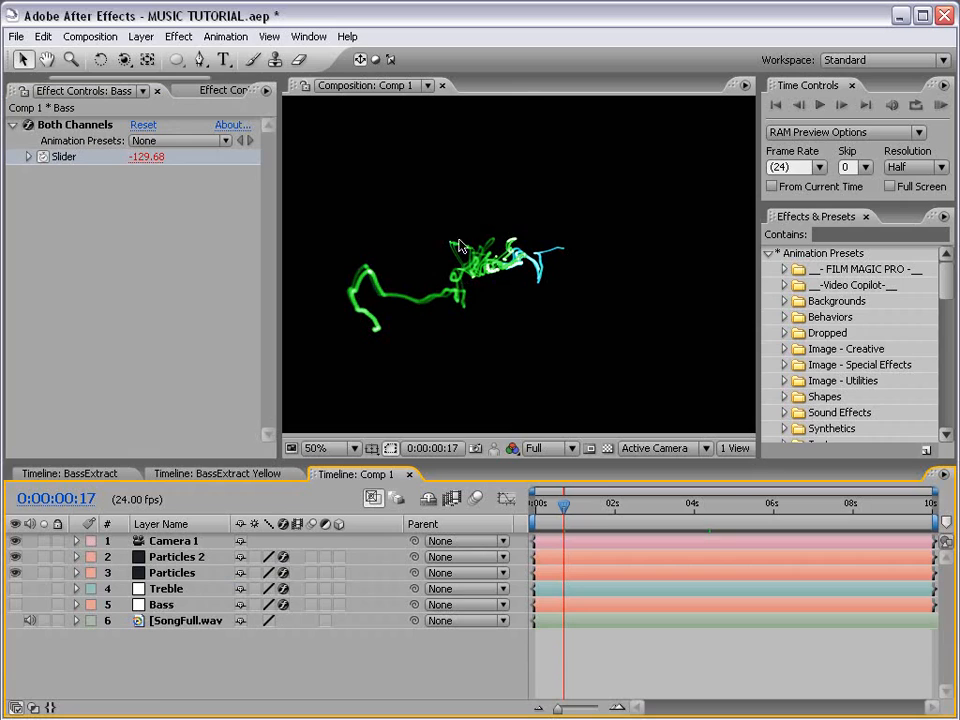
{"action": "left_click", "coordinate": [163, 604]}
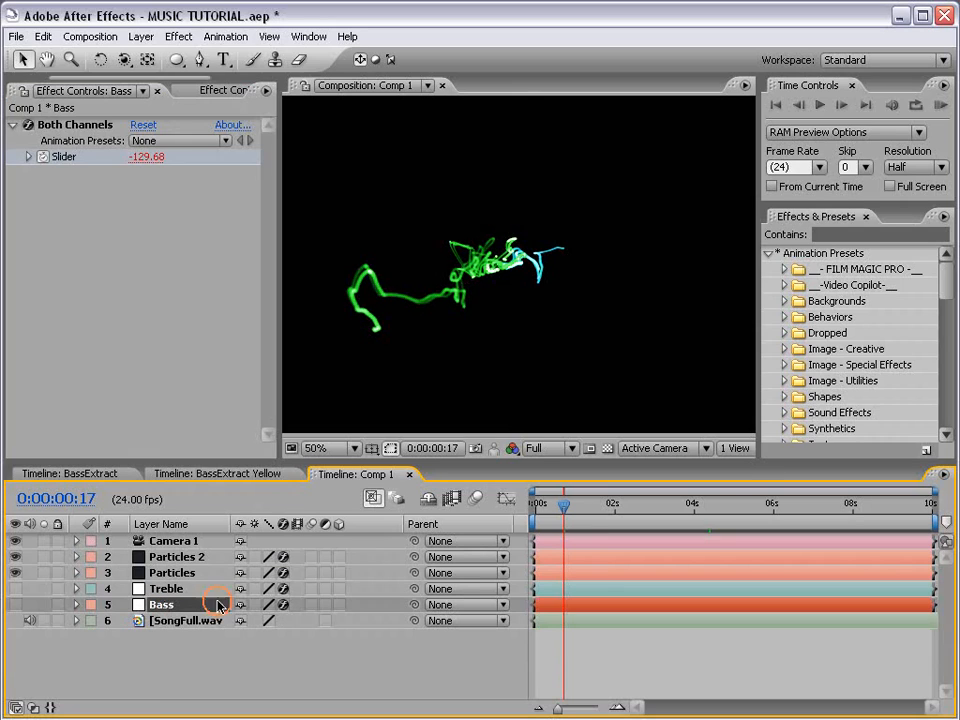
{"action": "key", "text": "e"}
{"action": "key", "text": "e"}
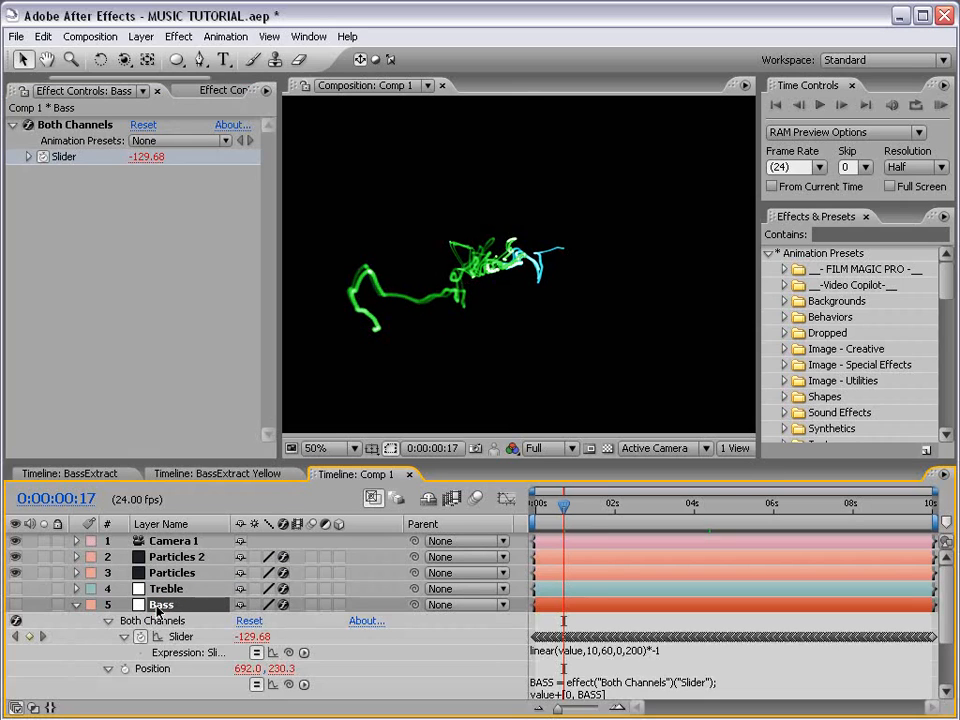
{"action": "left_click", "coordinate": [649, 655]}
{"action": "left_click", "coordinate": [697, 656]}
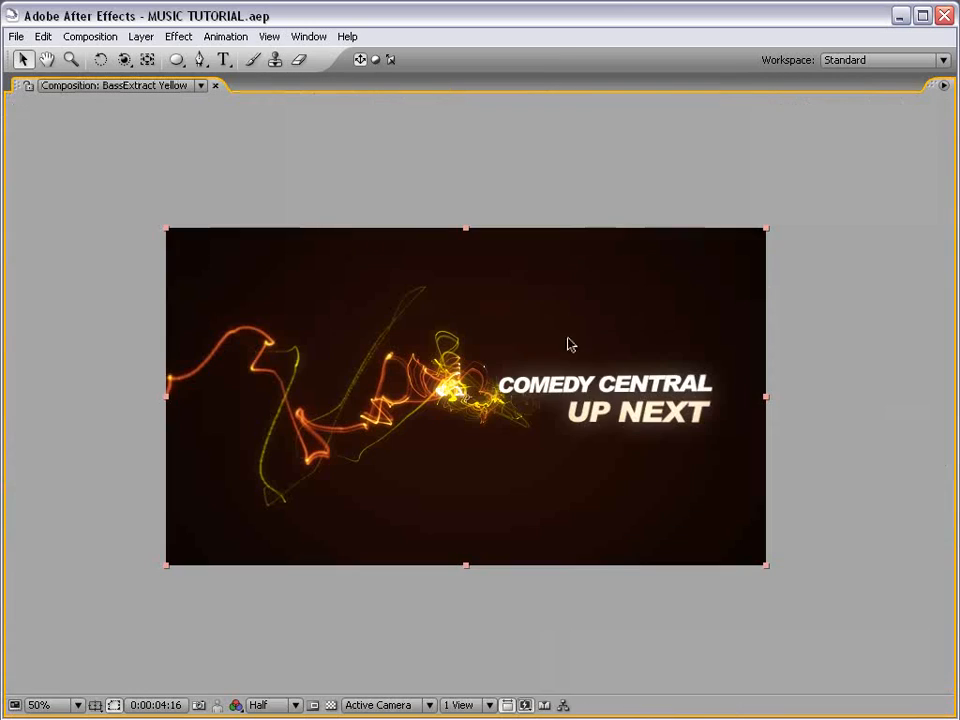
Examine the finished BassExtract Yellow composition at 100% magnification.
{"action": "key", "text": "period"}
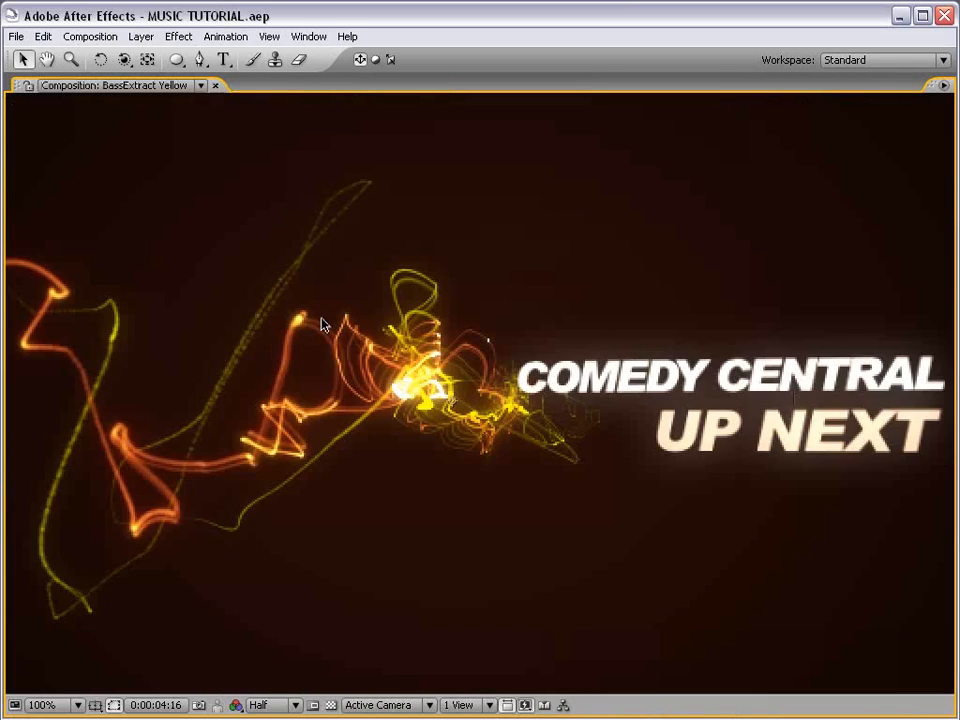
{"action": "key", "text": "comma"}
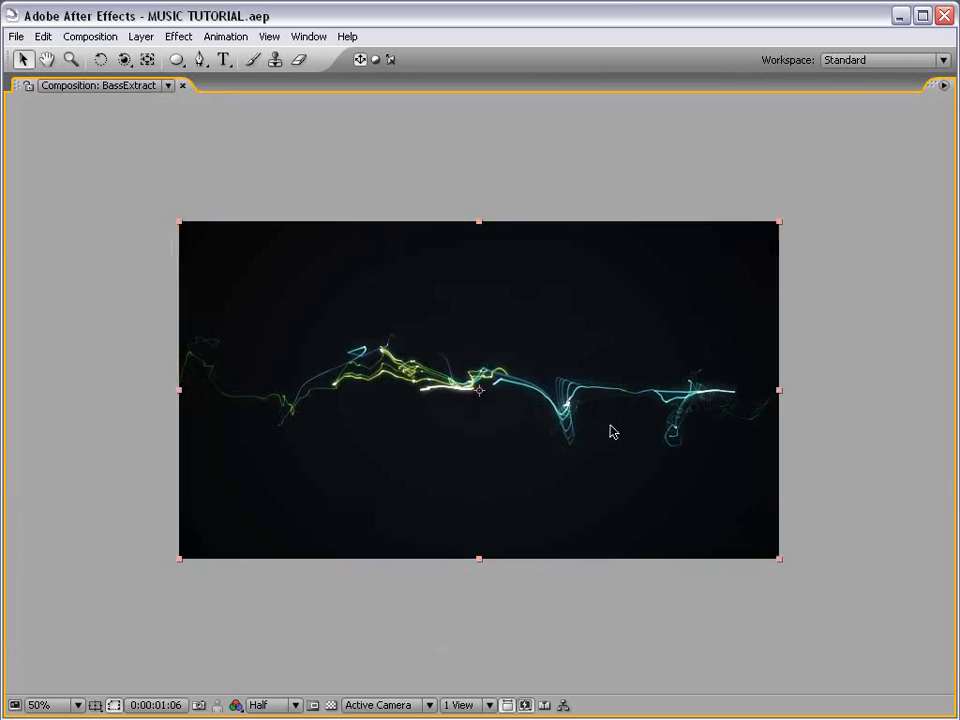
Show the hidden shy layers in the BassExtract composition and move the current time to 0:00:02:20.
{"action": "key", "text": "grave"}
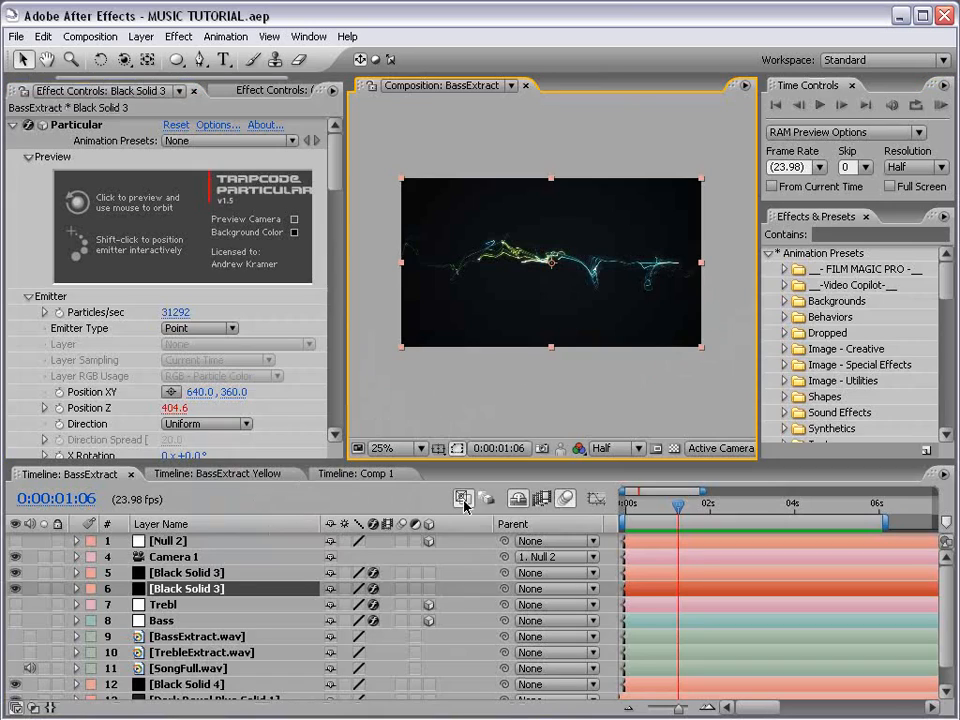
{"action": "left_click", "coordinate": [516, 499]}
{"action": "left_click_drag", "start_coordinate": [15, 573], "coordinate": [15, 556]}
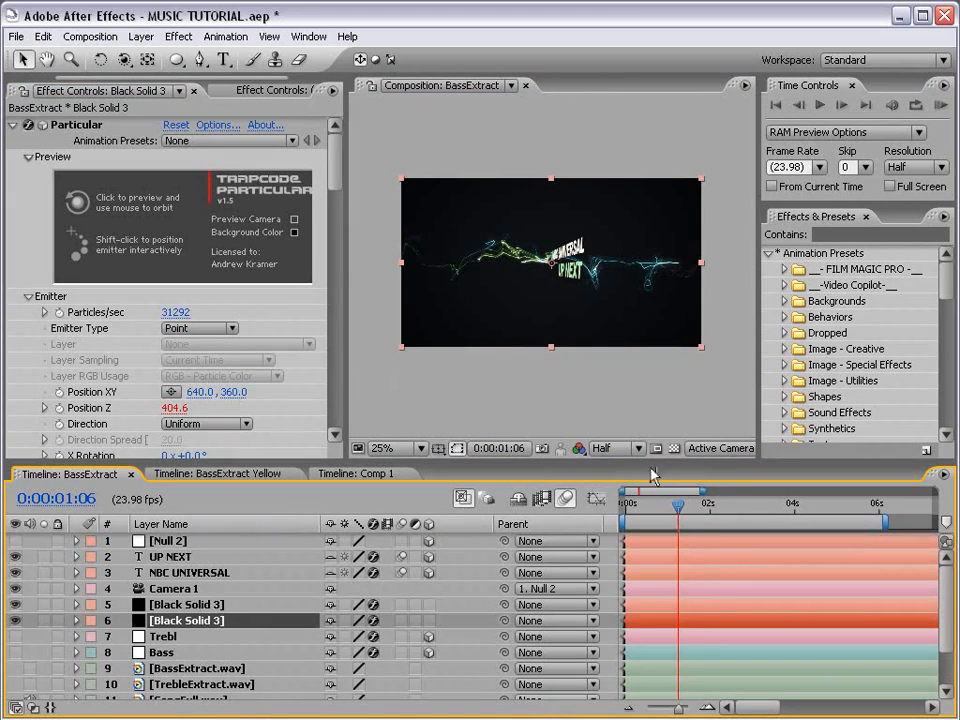
{"action": "left_click_drag", "start_coordinate": [678, 507], "coordinate": [745, 509]}
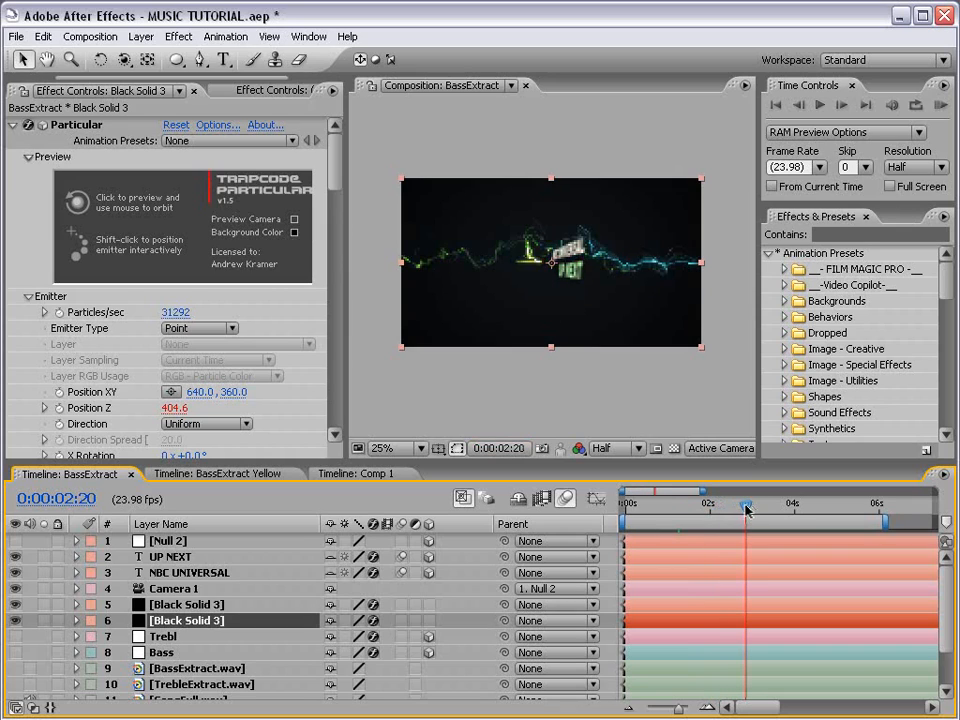
Reveal Null 2's keyframed properties and examine the enlarged NBC Universal title frame at 0:00:05:08.
{"action": "left_click", "coordinate": [182, 541]}
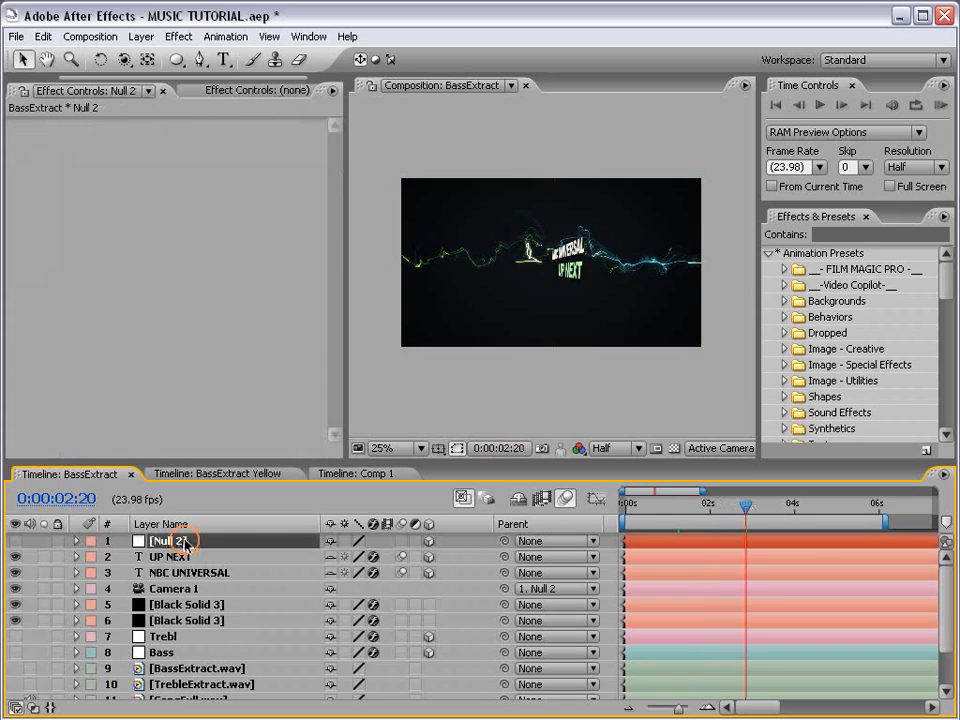
{"action": "key", "text": "u"}
{"action": "left_click_drag", "start_coordinate": [826, 505], "coordinate": [850, 505]}
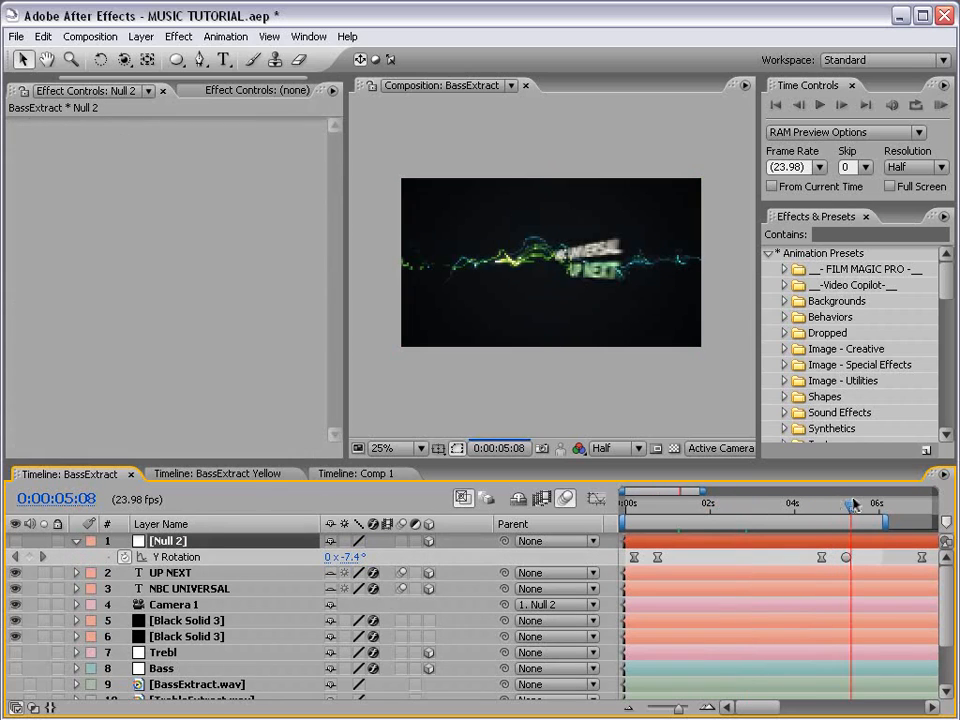
{"action": "left_click", "coordinate": [555, 388]}
{"action": "key", "text": "grave"}
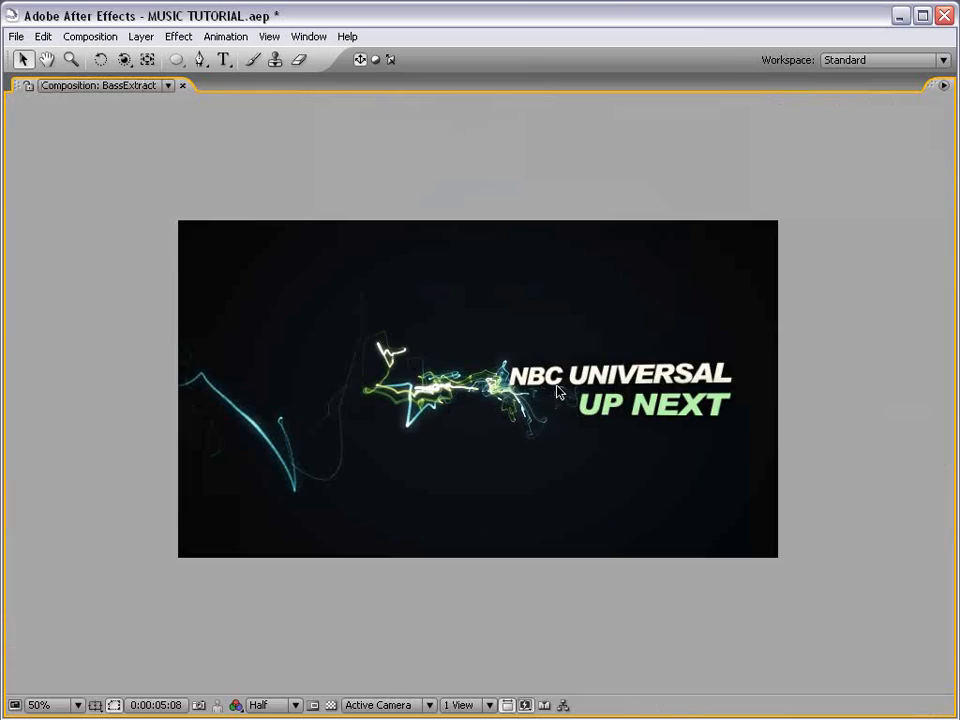
{"action": "key", "text": "grave"}
{"action": "scroll", "coordinate": [564, 332], "scroll_direction": "down", "scroll_amount": 2}
{"action": "key", "text": "grave"}
{"action": "key", "text": "grave"}
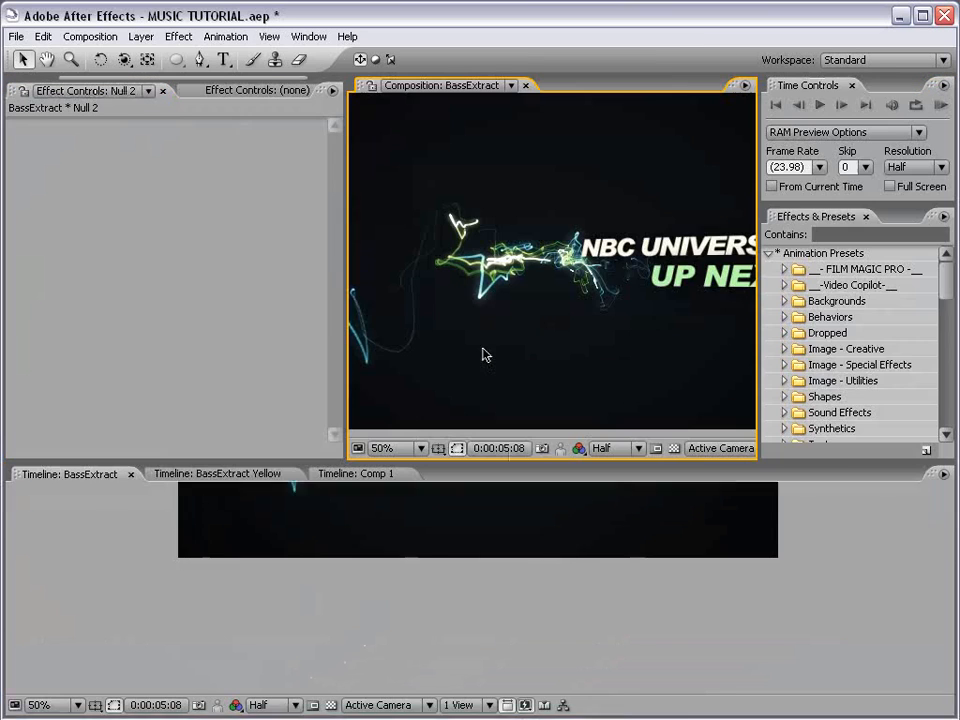
Examine the Comedy Central title frame at 0:00:04:16 in the BassExtract Yellow composition, enlarging the viewer.
{"action": "left_click", "coordinate": [247, 466]}
{"action": "key", "text": "grave"}
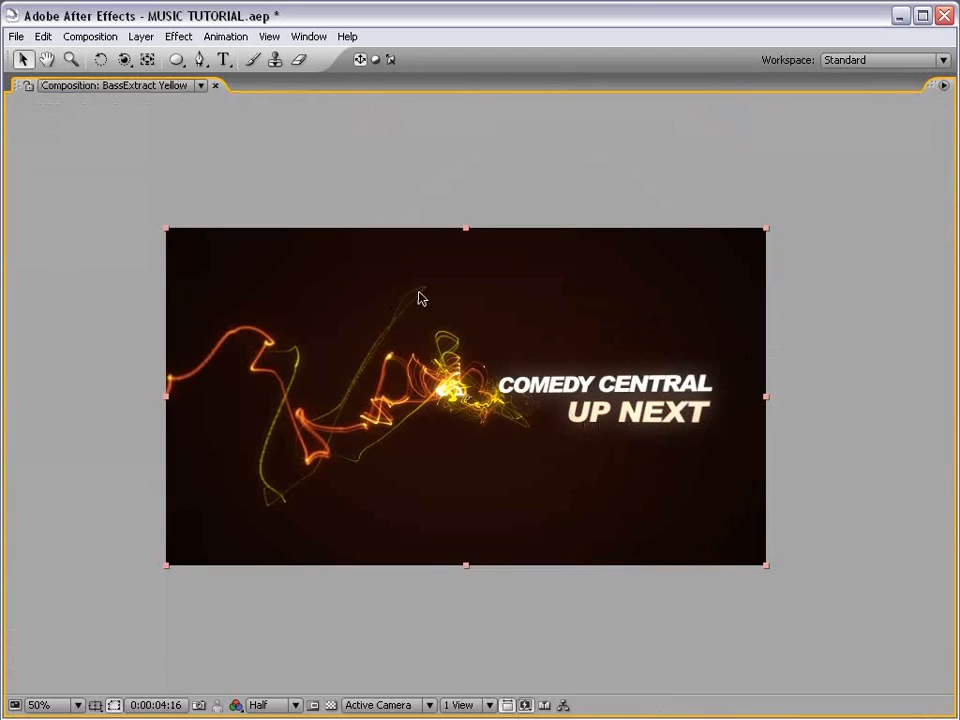
{"action": "key", "text": "grave"}
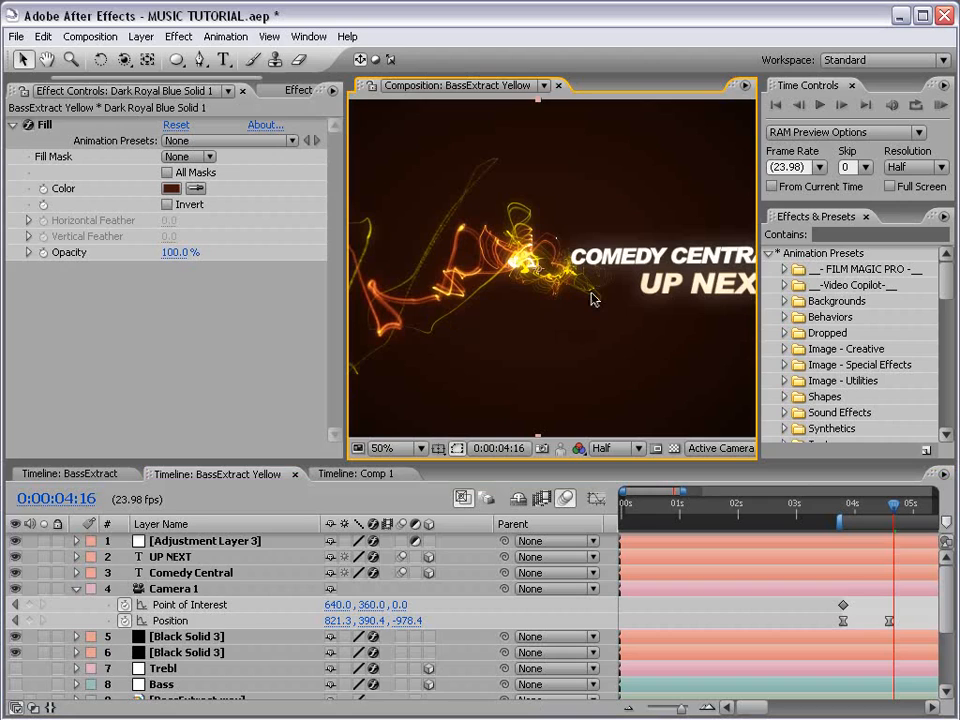
{"action": "key", "text": "grave"}
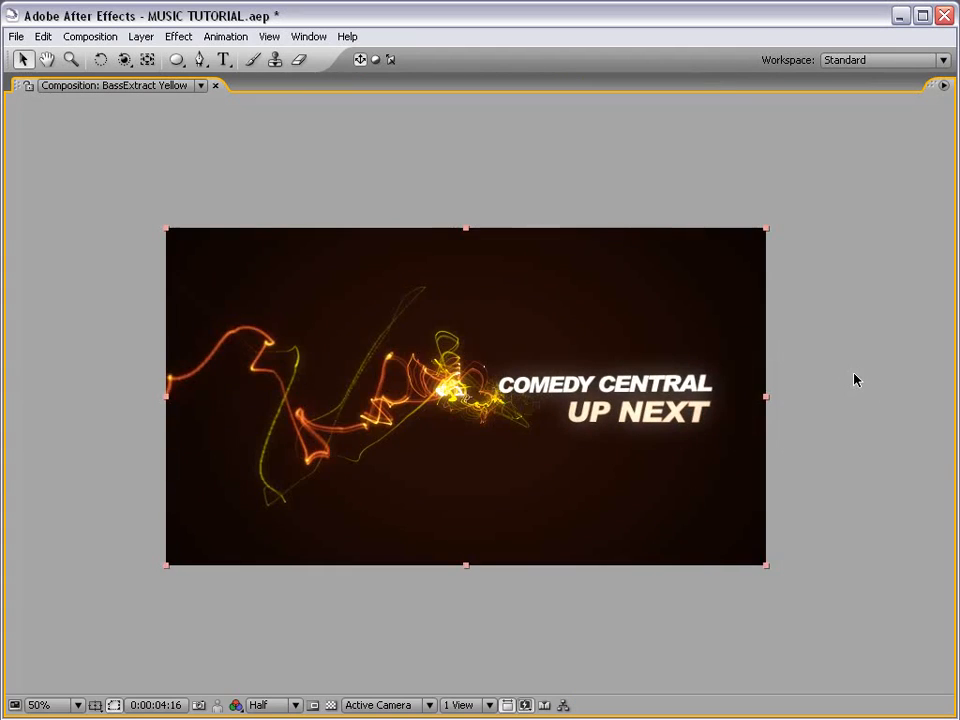
{"action": "key", "text": "grave"}
{"action": "key", "text": "comma"}
{"action": "key", "text": "comma"}
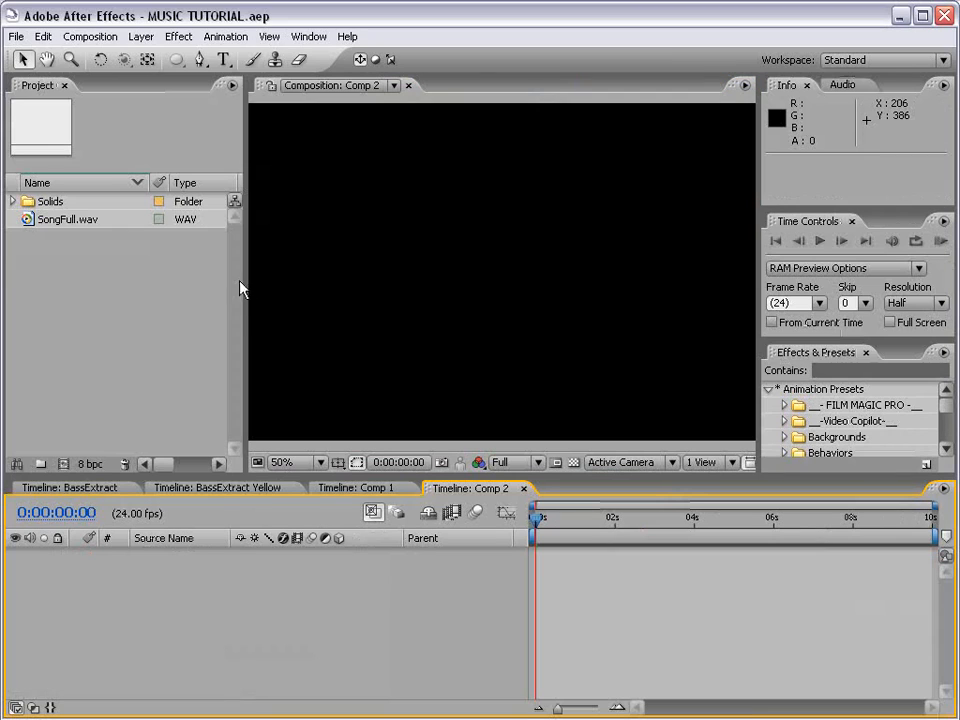
Add SongFull.wav to Comp 2 from its start and create a comp-size black solid above it.
{"action": "left_click", "coordinate": [48, 222]}
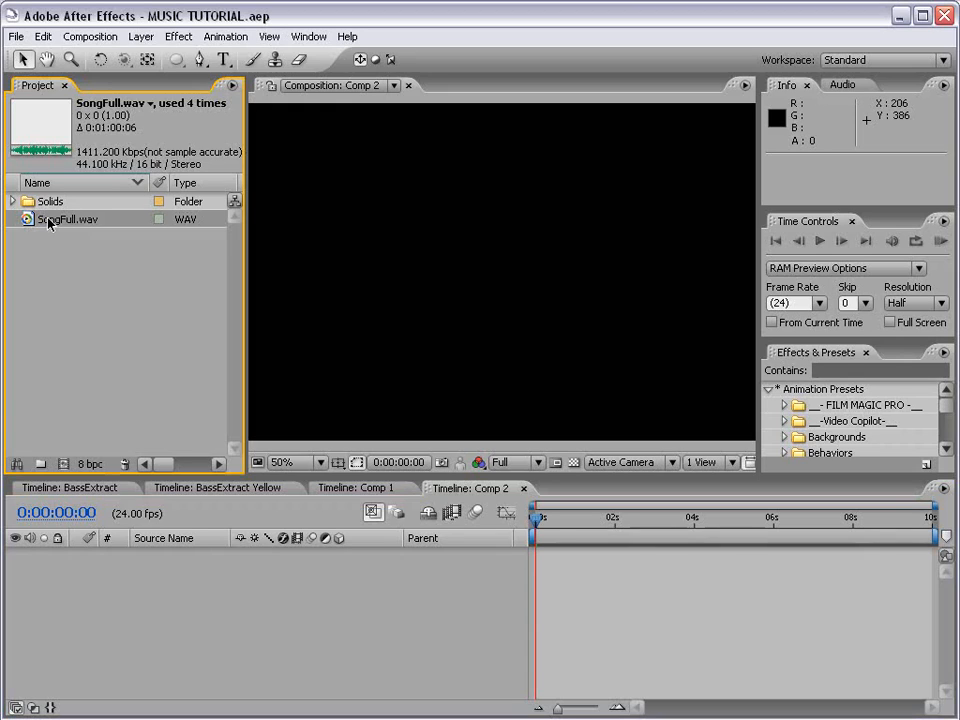
{"action": "left_click_drag", "start_coordinate": [48, 222], "coordinate": [540, 561]}
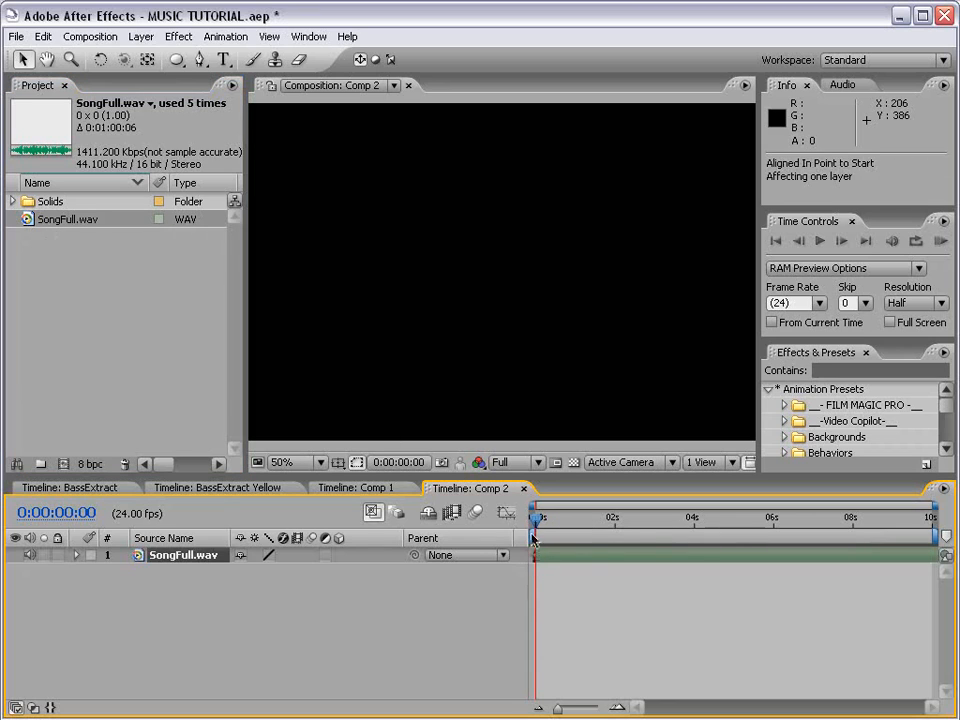
{"action": "left_click", "coordinate": [150, 36]}
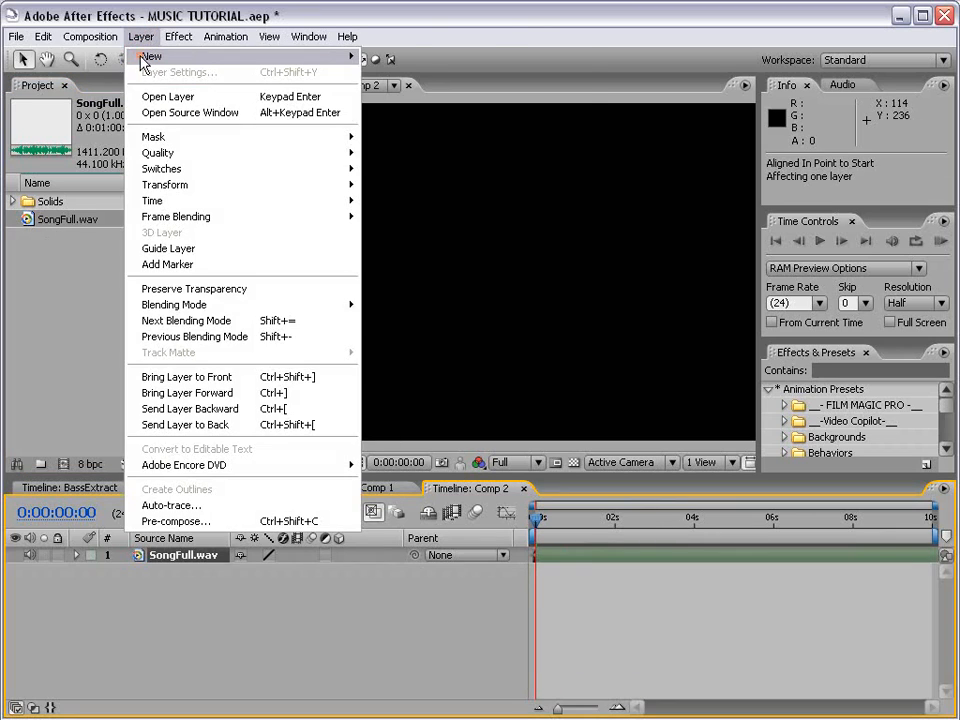
{"action": "mouse_move", "coordinate": [150, 56]}
{"action": "left_click", "coordinate": [420, 76]}
{"action": "left_click_drag", "start_coordinate": [596, 216], "coordinate": [380, 225]}
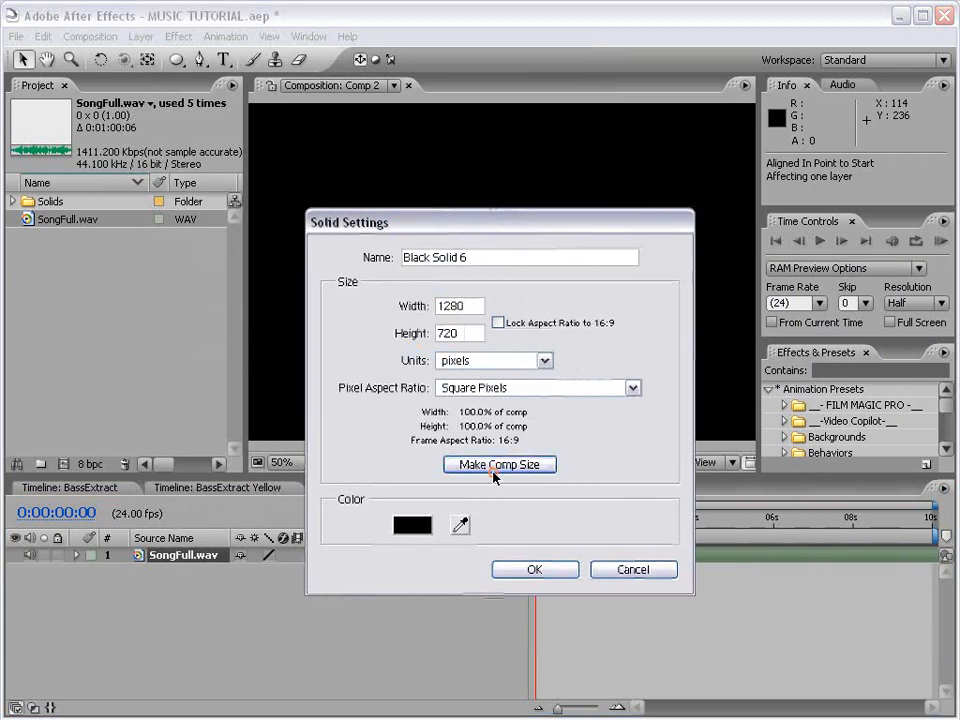
{"action": "left_click", "coordinate": [512, 569]}
Apply the Audio Waveform effect to the black solid with SongFull.wav as its Audio Layer.
{"action": "left_click", "coordinate": [176, 36]}
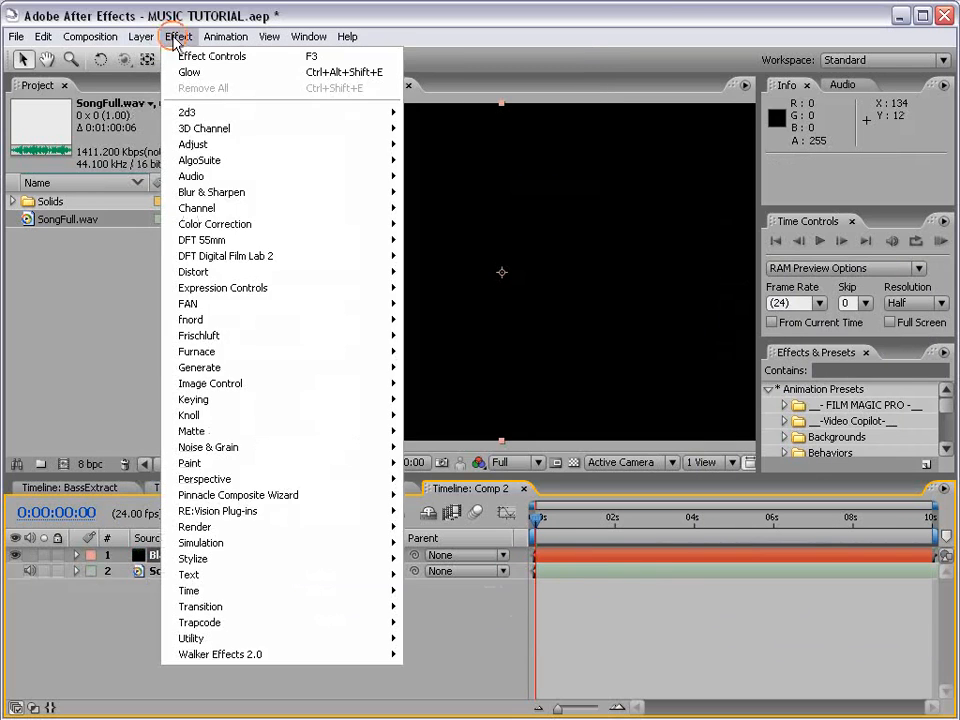
{"action": "mouse_move", "coordinate": [313, 370]}
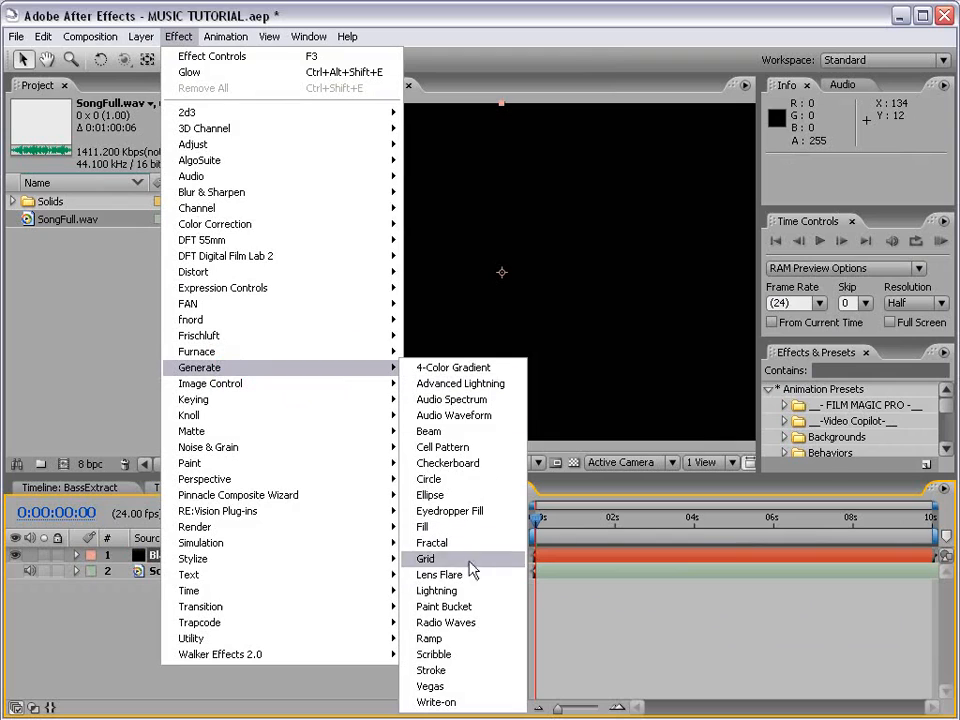
{"action": "left_click", "coordinate": [468, 418]}
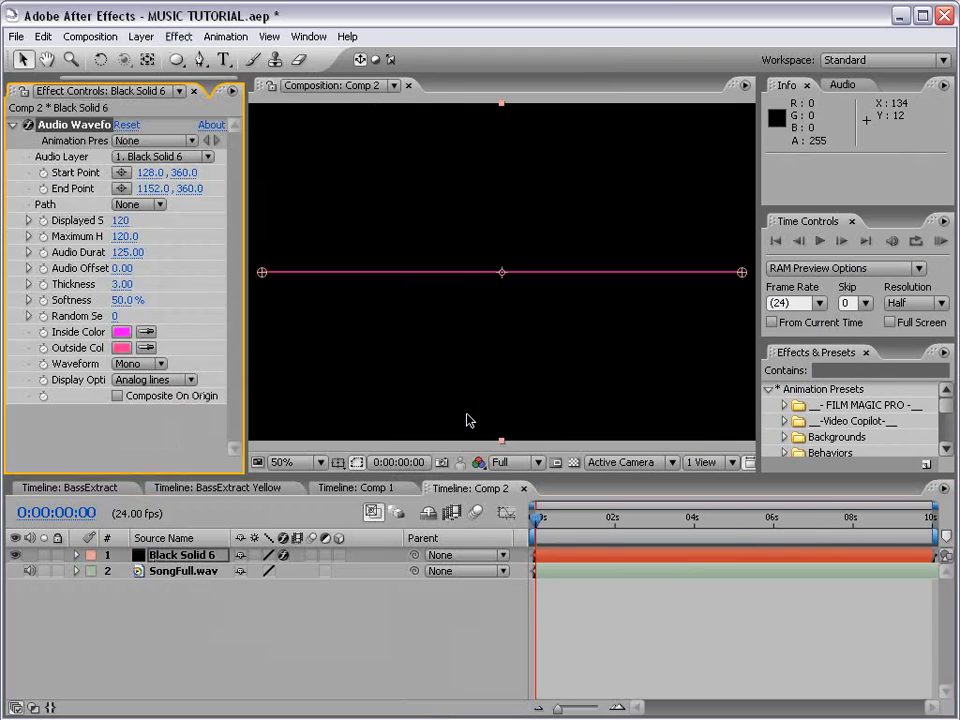
{"action": "left_click", "coordinate": [138, 157]}
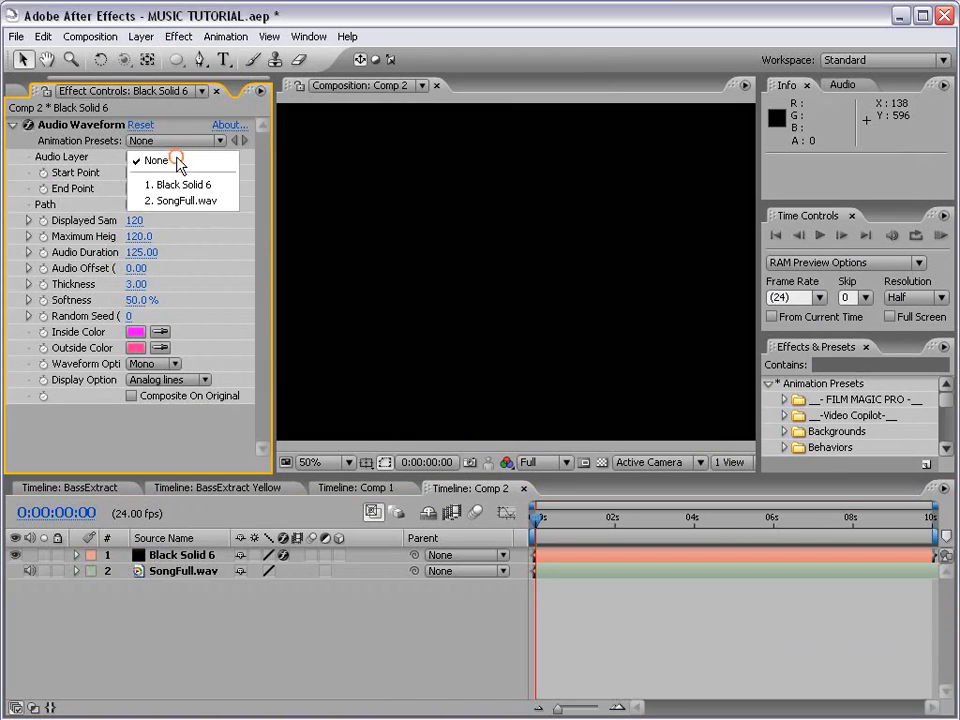
{"action": "left_click", "coordinate": [190, 201]}
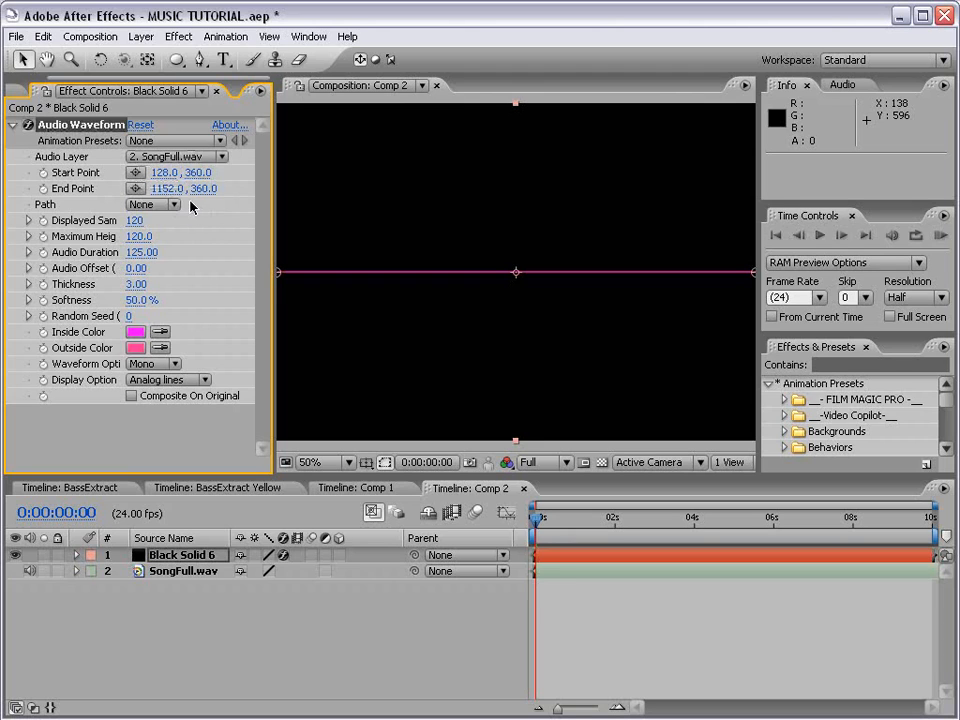
At 0:00:01:07, set the Audio Waveform's Inside Color to light blue and its Outside Color to a deeper blue.
{"action": "left_click_drag", "start_coordinate": [537, 517], "coordinate": [587, 517]}
{"action": "left_click", "coordinate": [134, 332]}
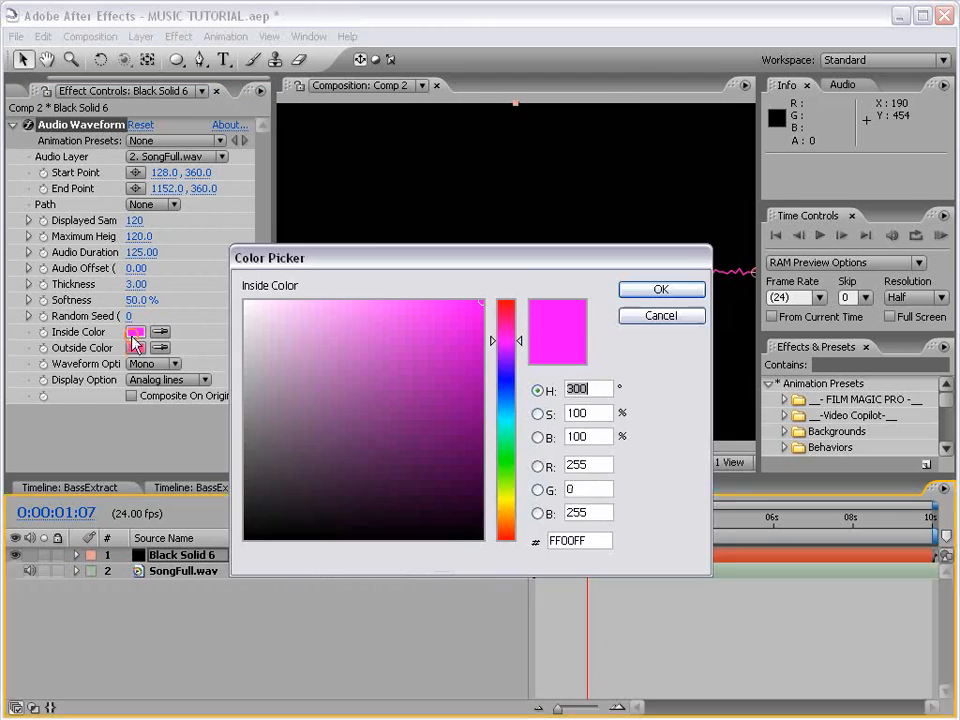
{"action": "left_click_drag", "start_coordinate": [324, 311], "coordinate": [335, 300]}
{"action": "mouse_move", "coordinate": [521, 397]}
{"action": "left_mouse_down"}
{"action": "mouse_move", "coordinate": [494, 433]}
{"action": "mouse_move", "coordinate": [514, 392]}
{"action": "left_mouse_up"}
{"action": "left_click", "coordinate": [651, 294]}
{"action": "left_click", "coordinate": [136, 349]}
{"action": "left_click", "coordinate": [660, 289]}
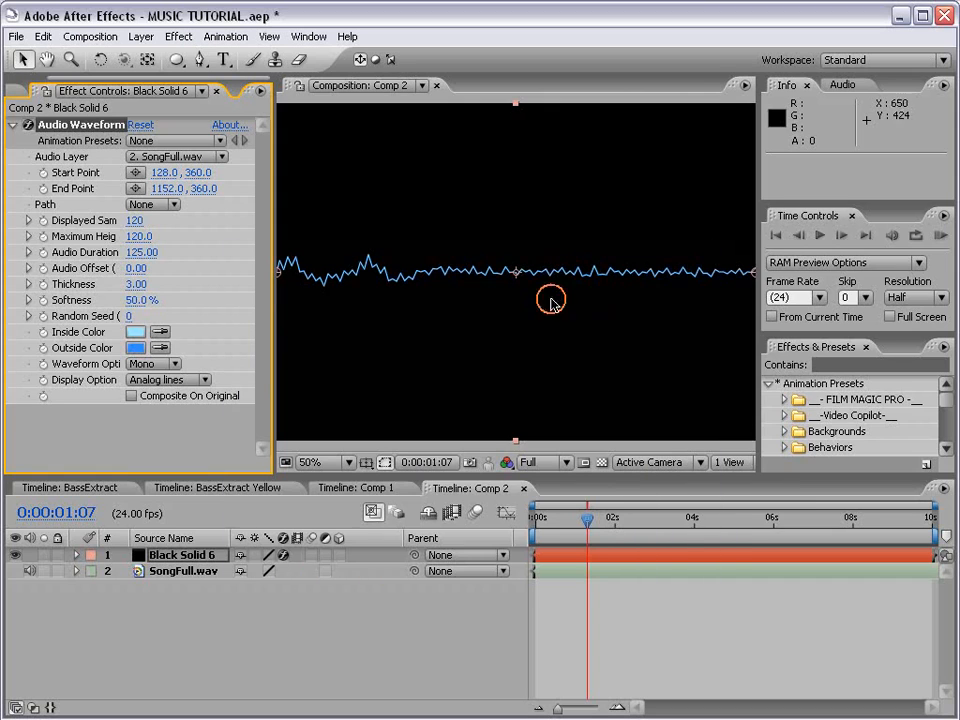
Move to 0:00:01:19, widen the effect settings area and set the Audio Waveform's Audio Duration to 635.
{"action": "left_click_drag", "start_coordinate": [585, 517], "coordinate": [609, 520]}
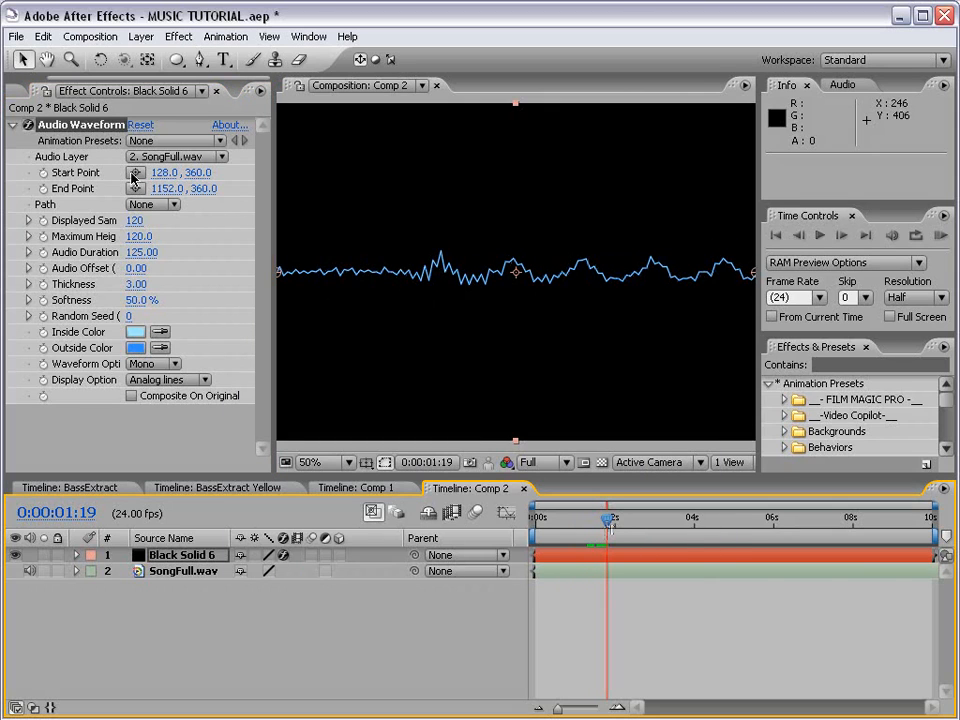
{"action": "left_click_drag", "start_coordinate": [272, 253], "coordinate": [318, 253]}
{"action": "scroll", "coordinate": [496, 300], "scroll_direction": "down", "scroll_amount": 2}
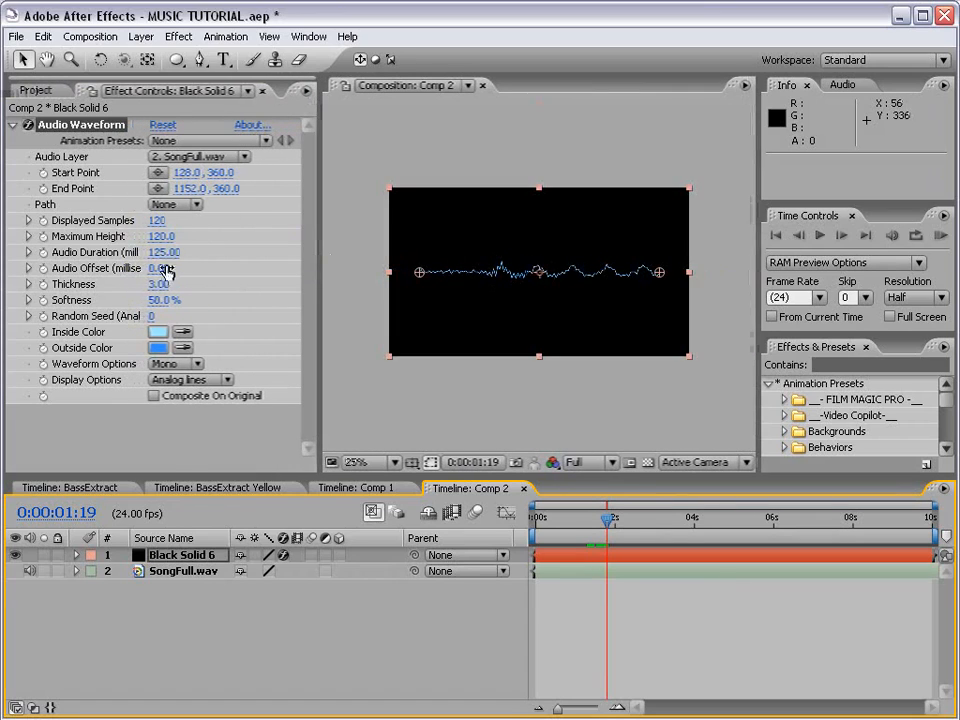
{"action": "left_click_drag", "start_coordinate": [315, 289], "coordinate": [342, 289]}
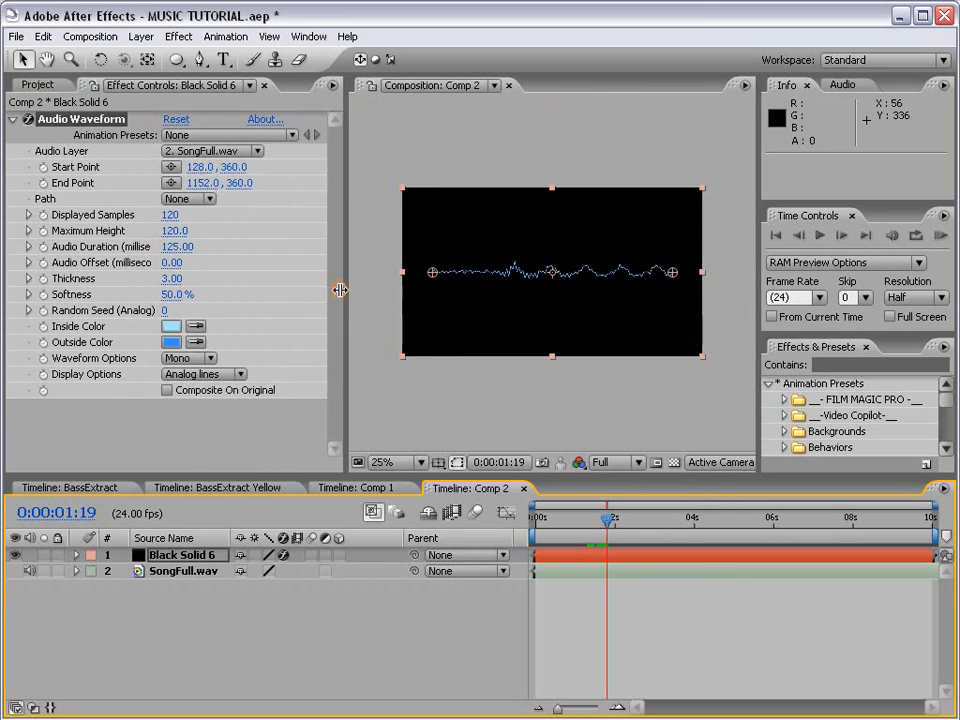
{"action": "left_click_drag", "start_coordinate": [172, 246], "coordinate": [513, 366]}
{"action": "key", "text": "period"}
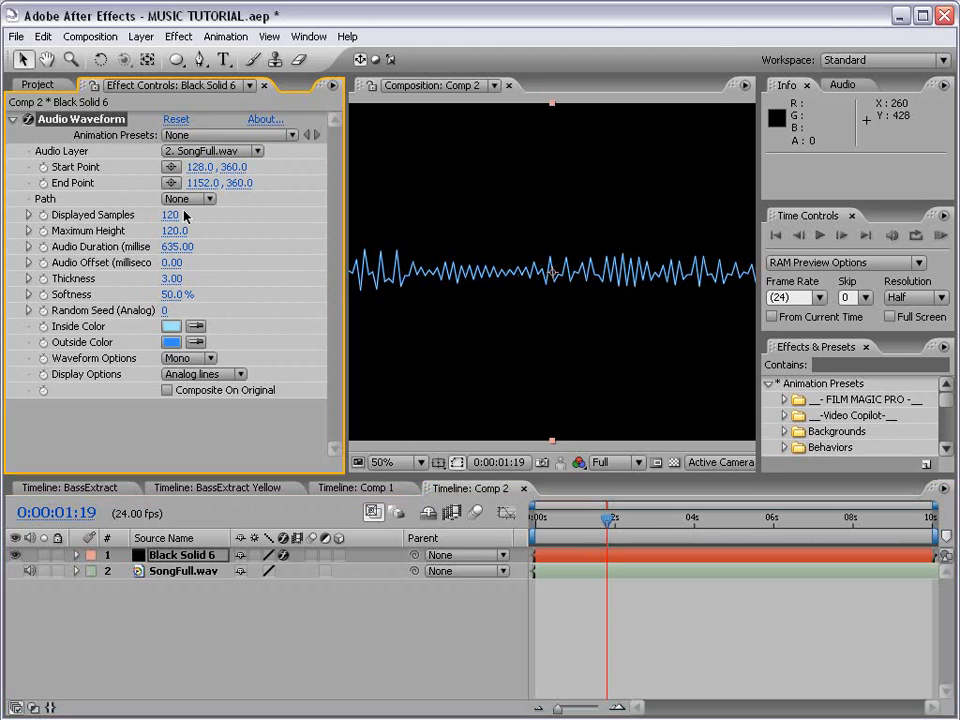
Set the Audio Waveform's Displayed Samples to 115, Thickness to 8 and Maximum Height to 291, and preview the animation.
{"action": "left_click_drag", "start_coordinate": [184, 215], "coordinate": [158, 214]}
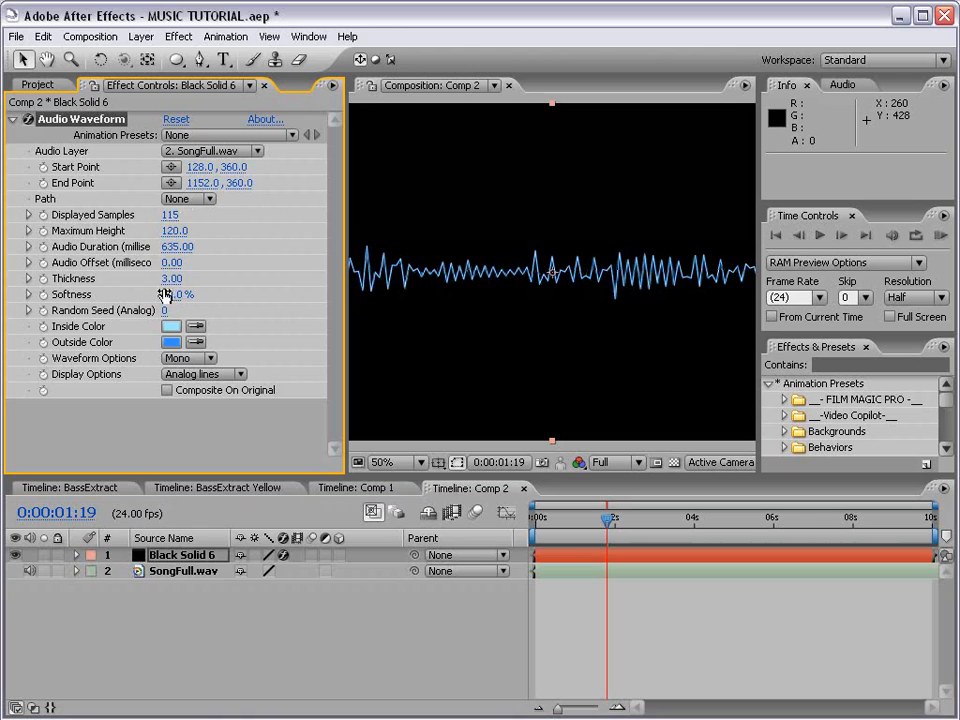
{"action": "left_click_drag", "start_coordinate": [170, 279], "coordinate": [206, 265]}
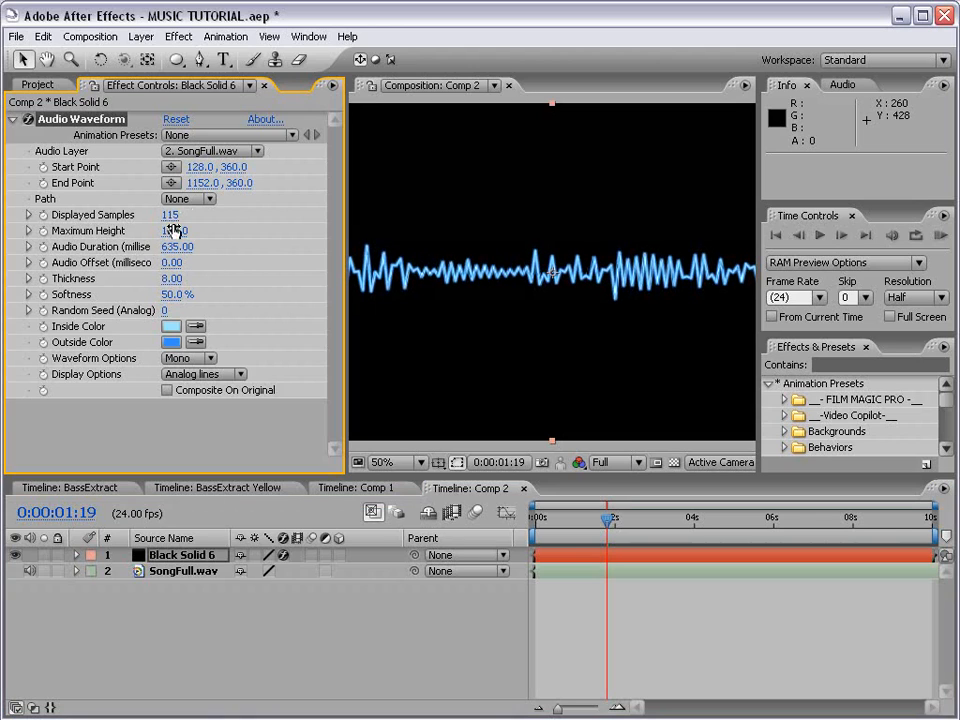
{"action": "left_click_drag", "start_coordinate": [167, 232], "coordinate": [321, 221]}
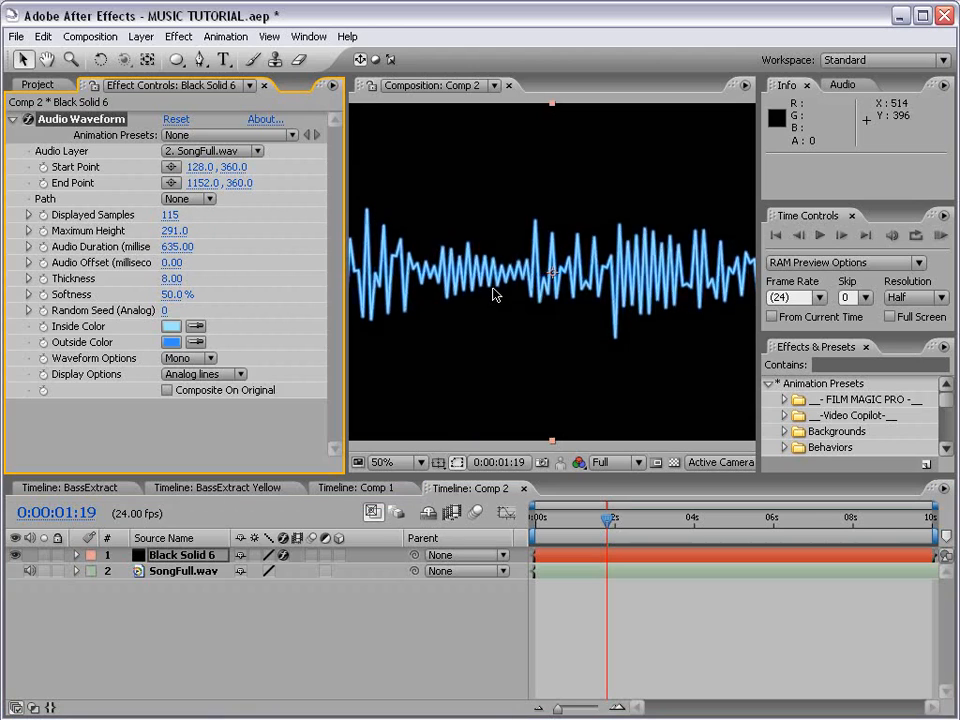
{"action": "key", "text": "comma"}
{"action": "key", "text": "KP_0"}
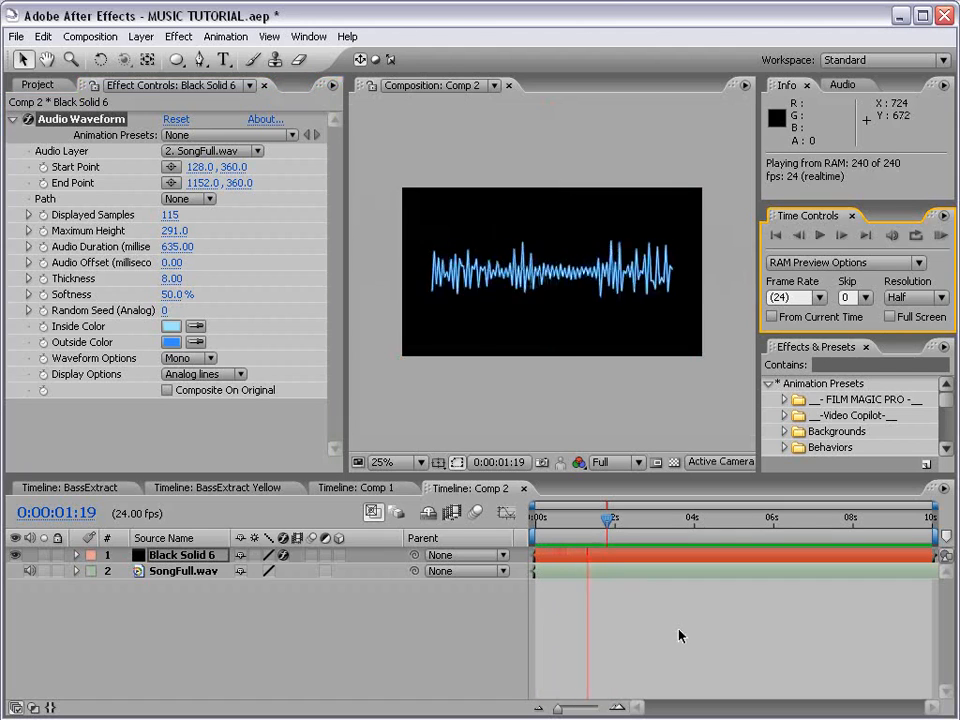
{"action": "key", "text": "space"}
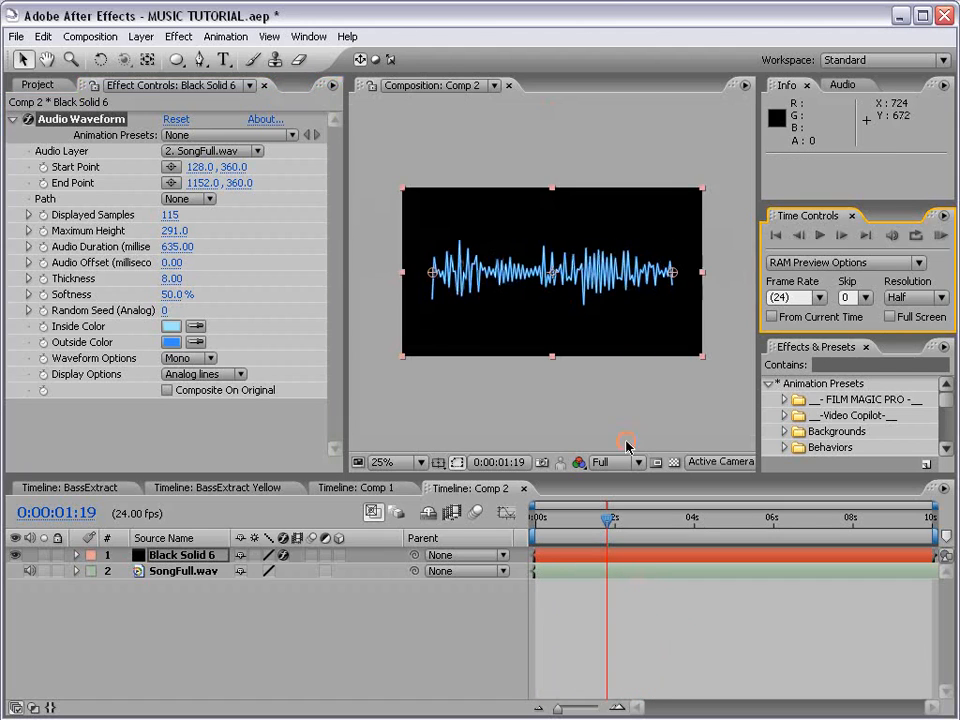
Set the Audio Waveform's Display Options to Digital and preview the result.
{"action": "key", "text": "period"}
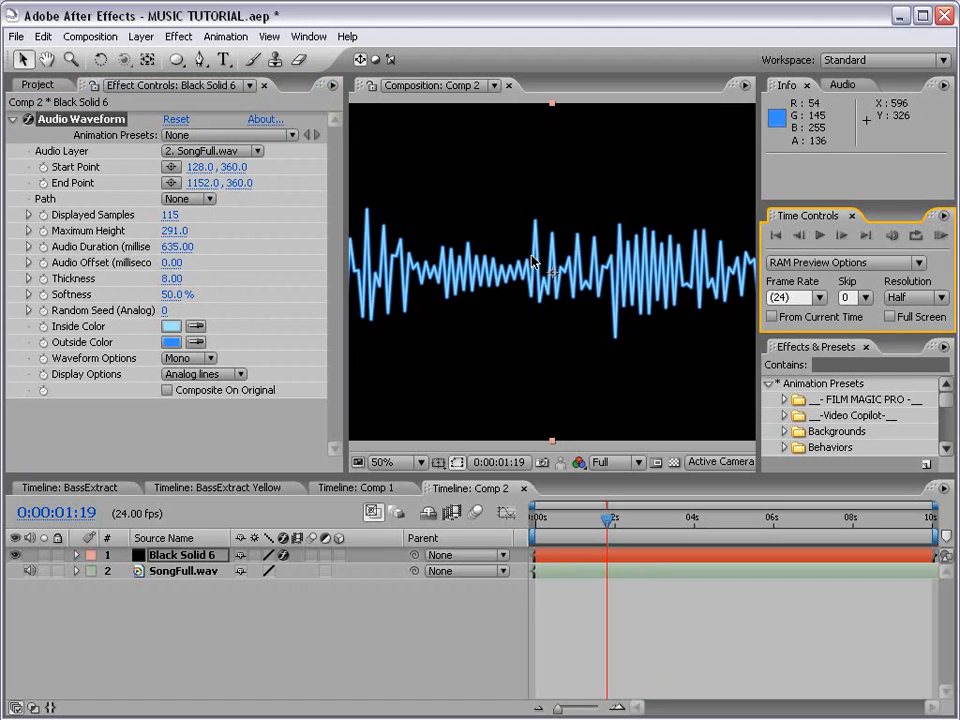
{"action": "left_click", "coordinate": [200, 374]}
{"action": "left_click", "coordinate": [215, 357]}
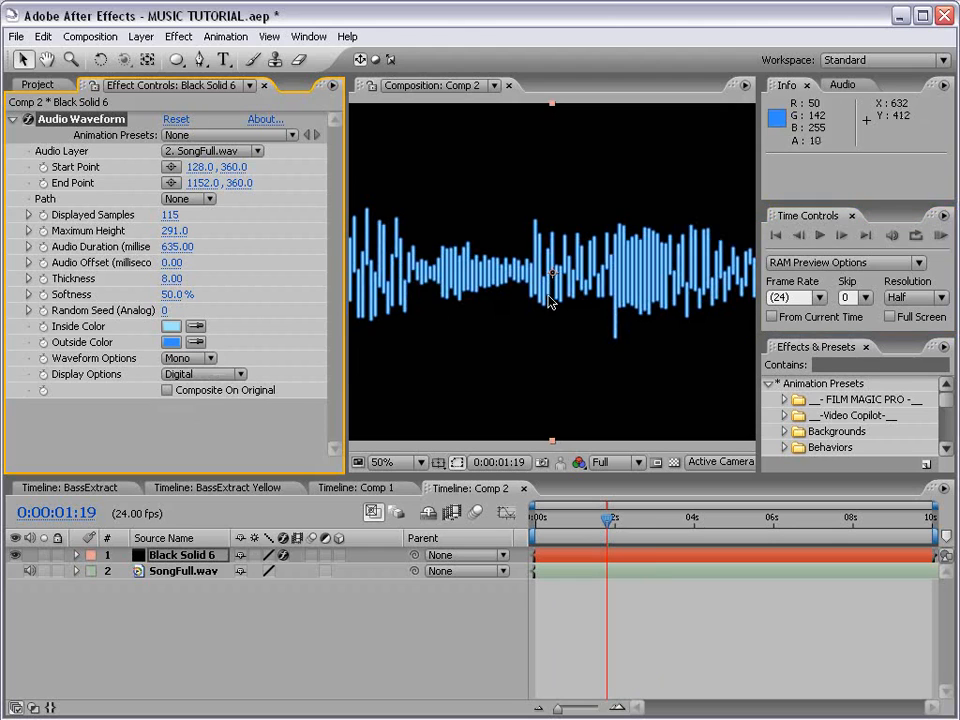
{"action": "left_click", "coordinate": [940, 235]}
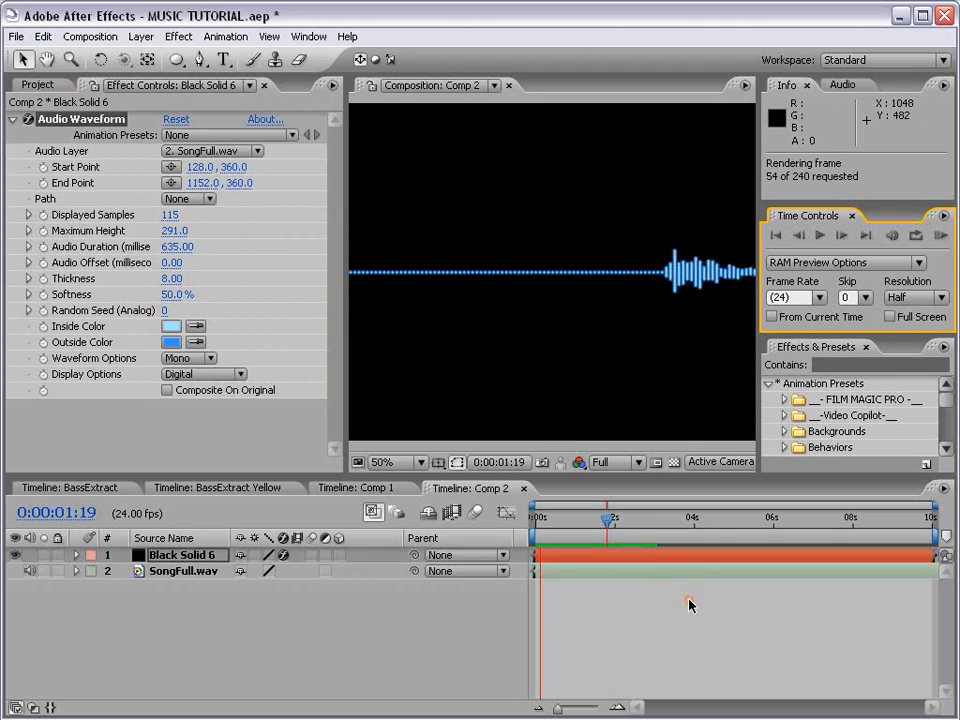
{"action": "left_click", "coordinate": [618, 490]}
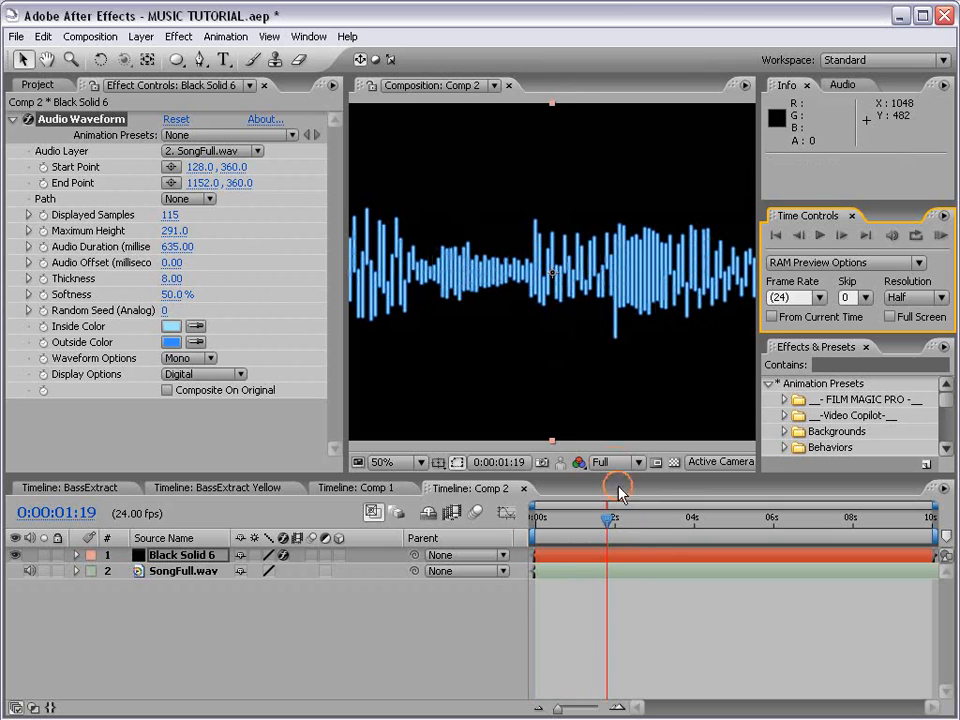
Try the Analog dots display option on the Audio Waveform and switch back to Digital.
{"action": "left_click", "coordinate": [200, 374]}
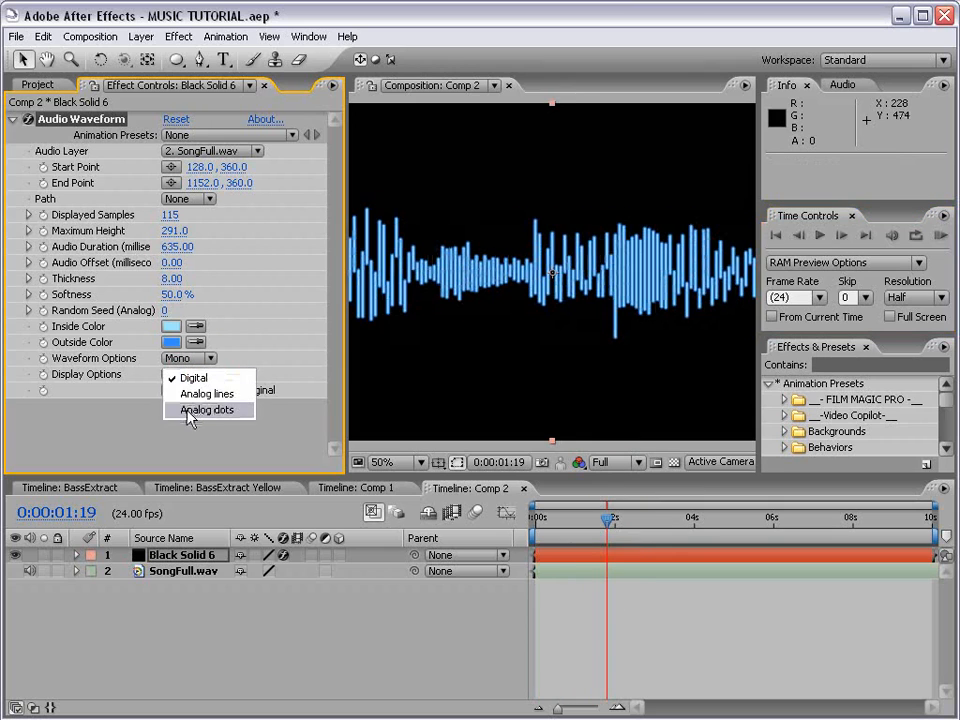
{"action": "left_click", "coordinate": [189, 409]}
{"action": "left_click", "coordinate": [200, 374]}
{"action": "left_click", "coordinate": [185, 342]}
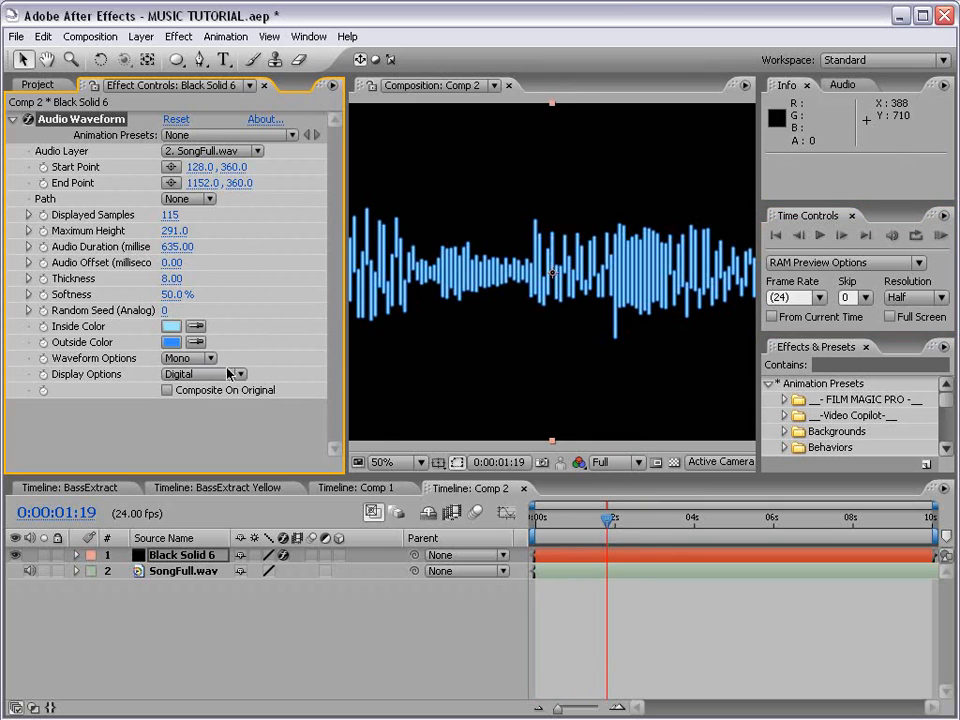